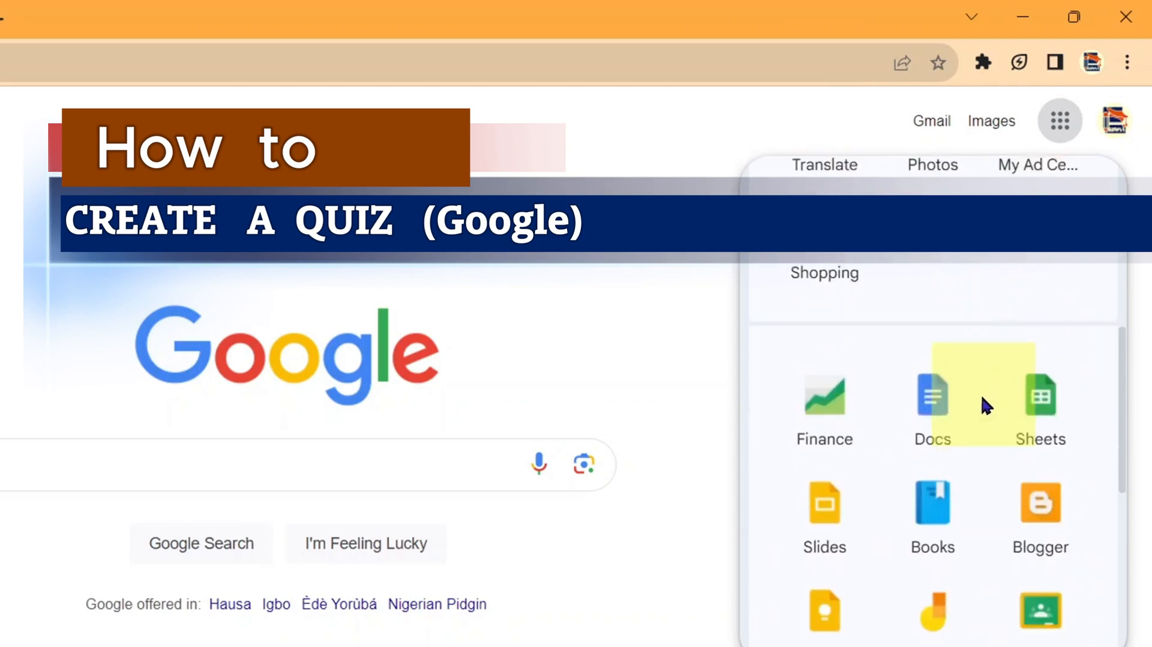
# Open the Google Forms site at forms.google.com
pyautogui.scroll(-2, 979, 426)
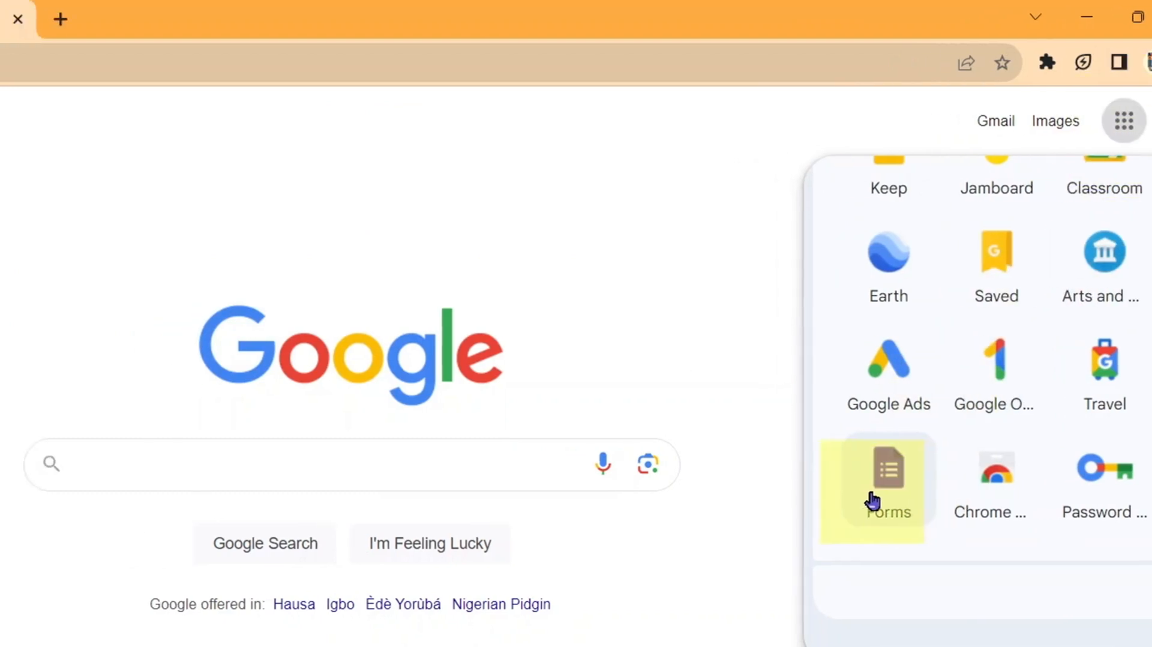
pyautogui.click(498, 65)
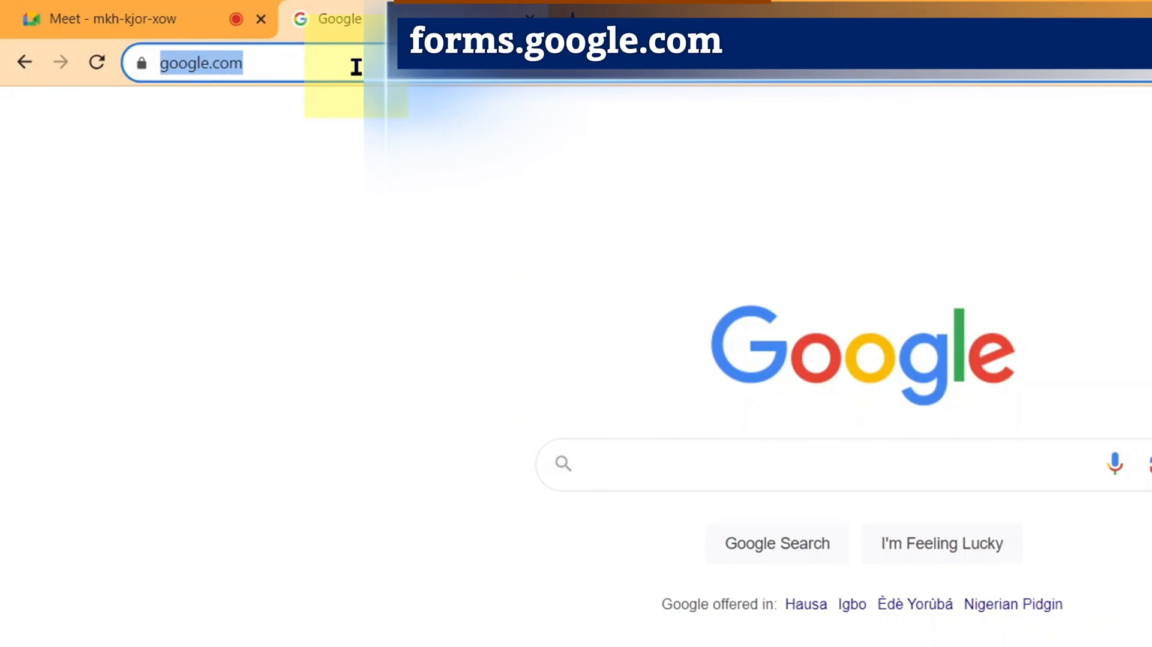
pyautogui.write('forms.')
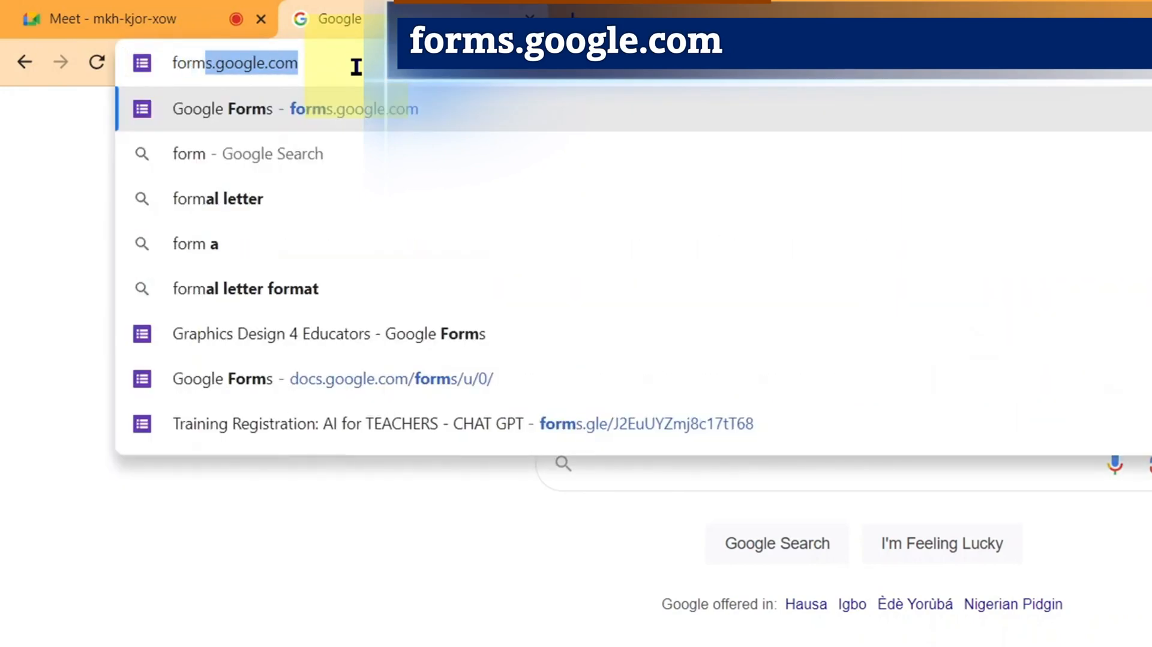
pyautogui.press('Right')
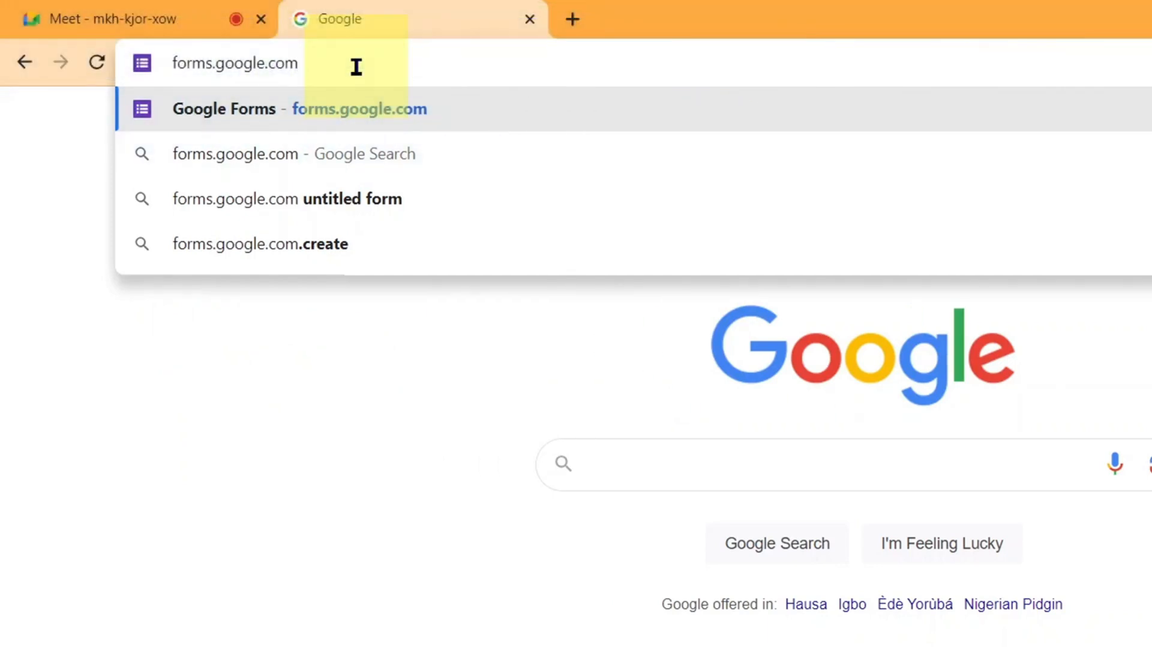
pyautogui.press('Return')
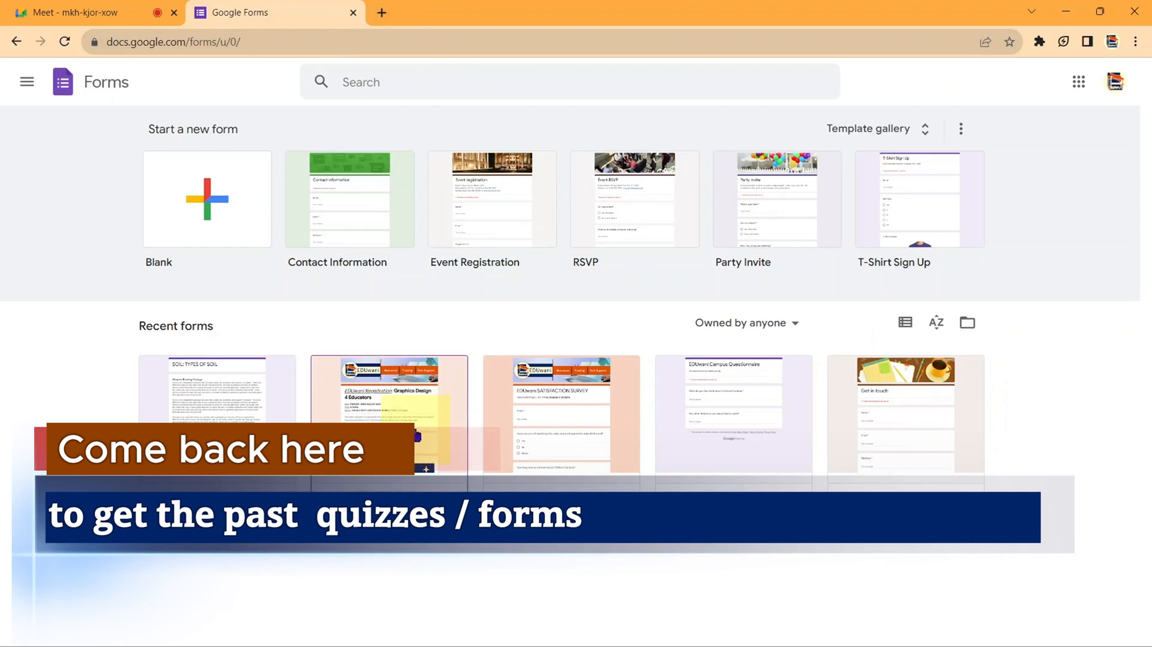
# Open an extra browser tab, return to the Google Forms home page and create a blank form
pyautogui.click(382, 13)
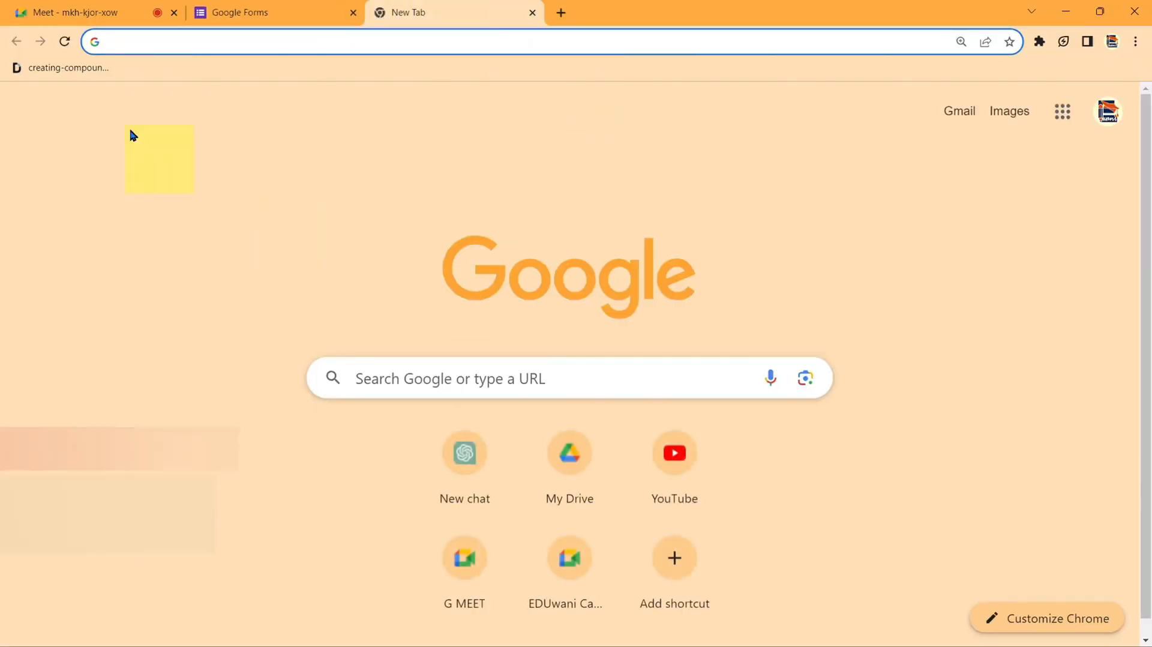
pyautogui.click(208, 13)
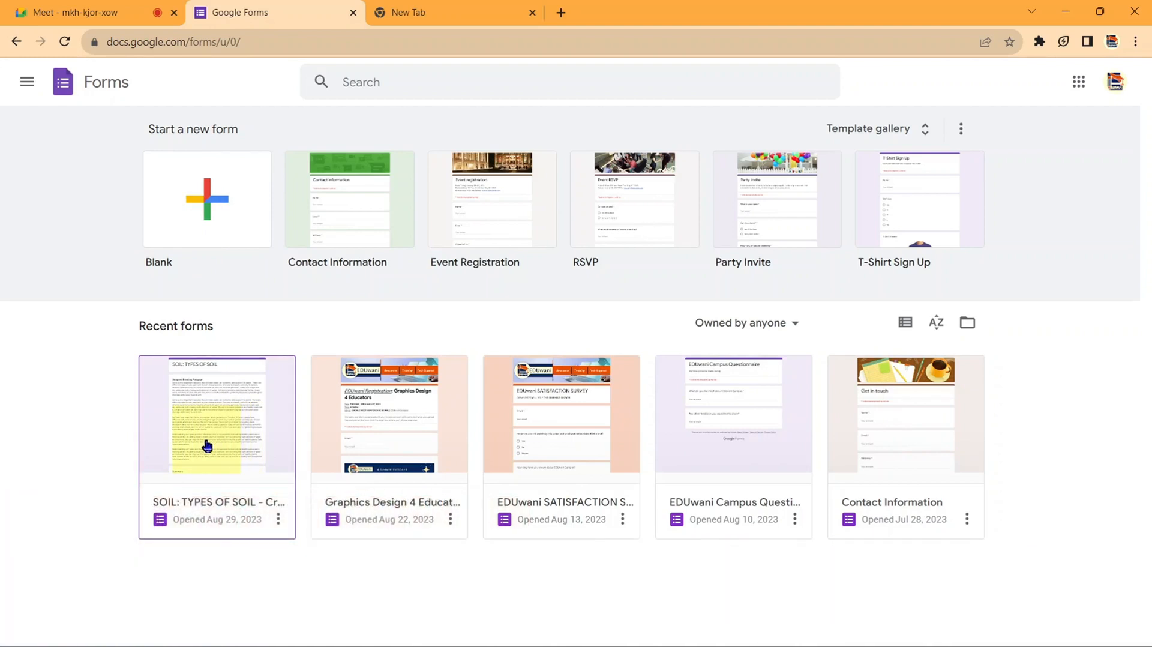
pyautogui.click(216, 212)
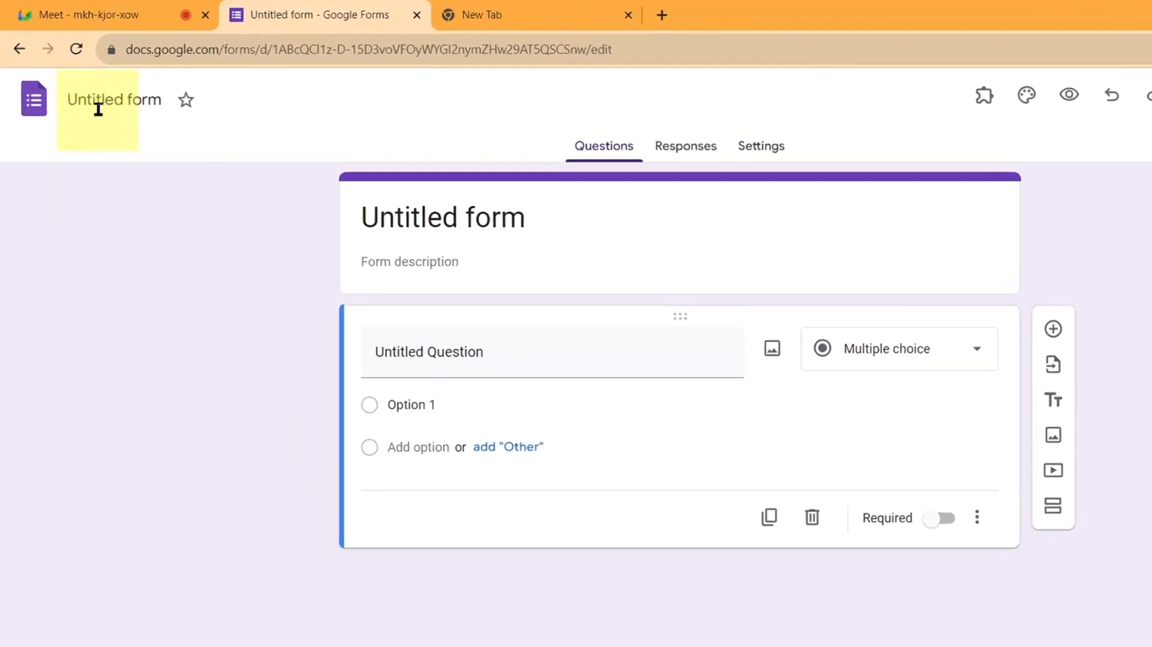
# Rename the untitled form as "Mr D-Demo QUIZ"
pyautogui.click(125, 128)
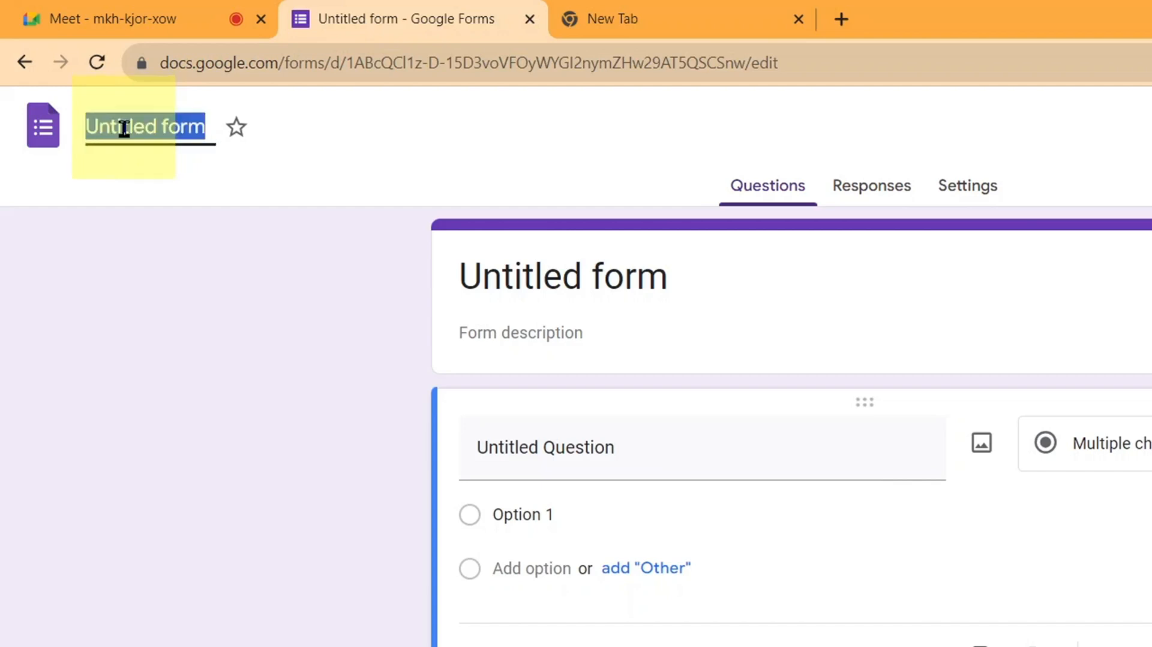
pyautogui.write('Mr D- Demo QUIZ')
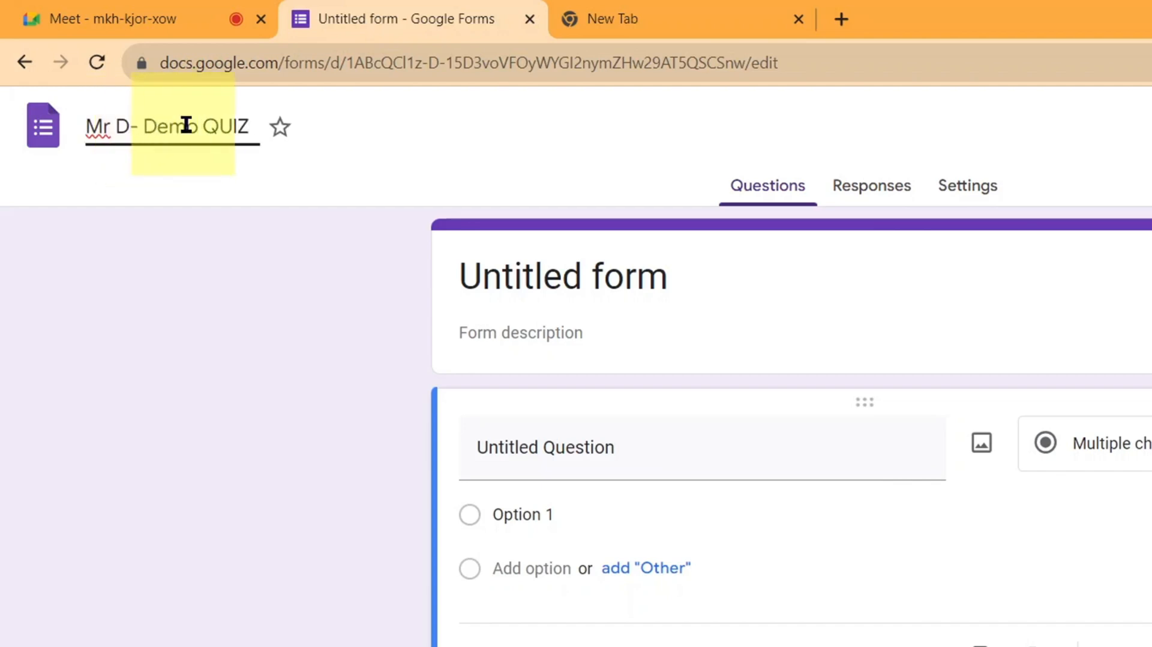
pyautogui.press('BackSpace')
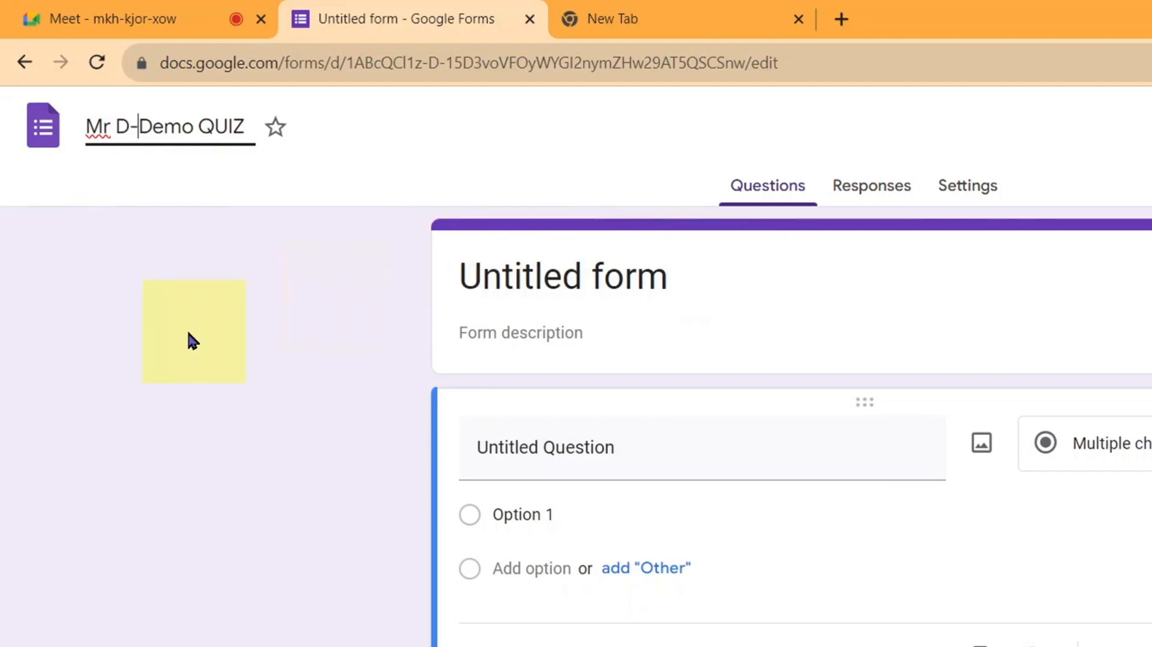
pyautogui.click(163, 334)
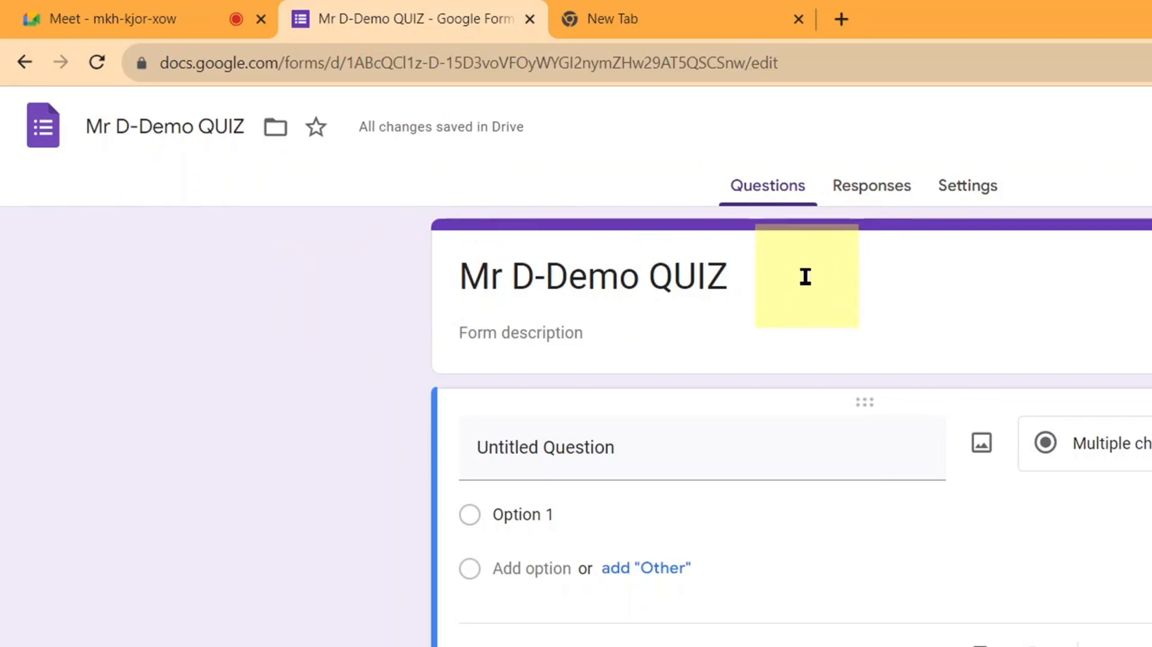
# Add the form description "Quiz for Half Term Test" and format "Half Term Test" in bold and italic
pyautogui.click(539, 342)
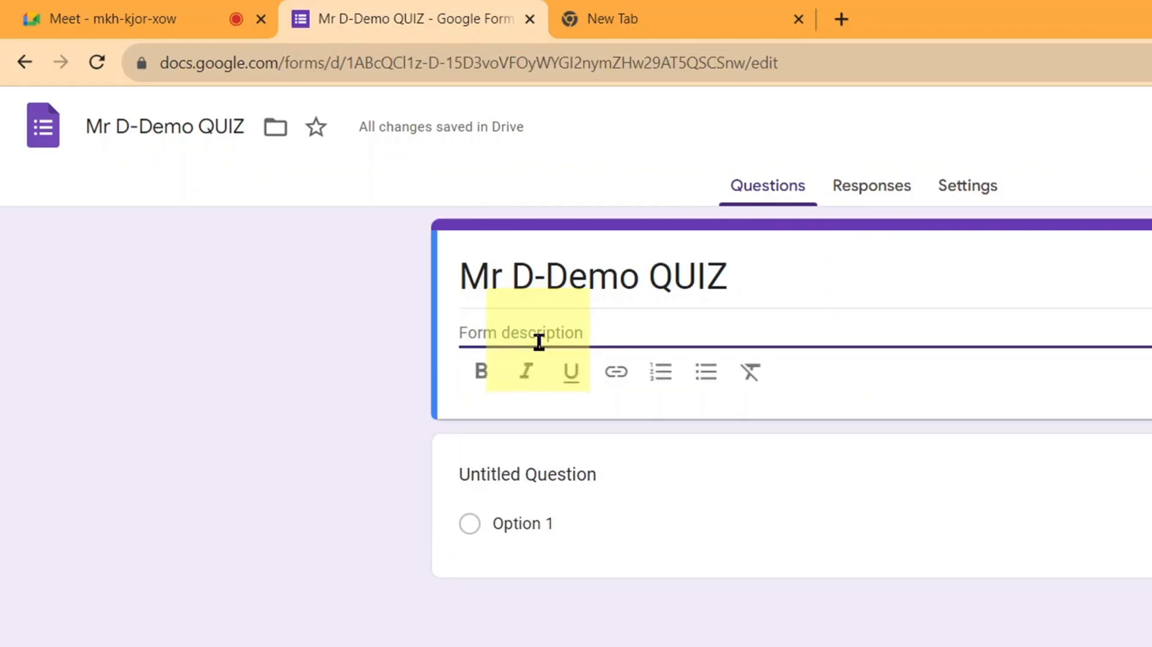
pyautogui.write('Quiz for Half Term Test')
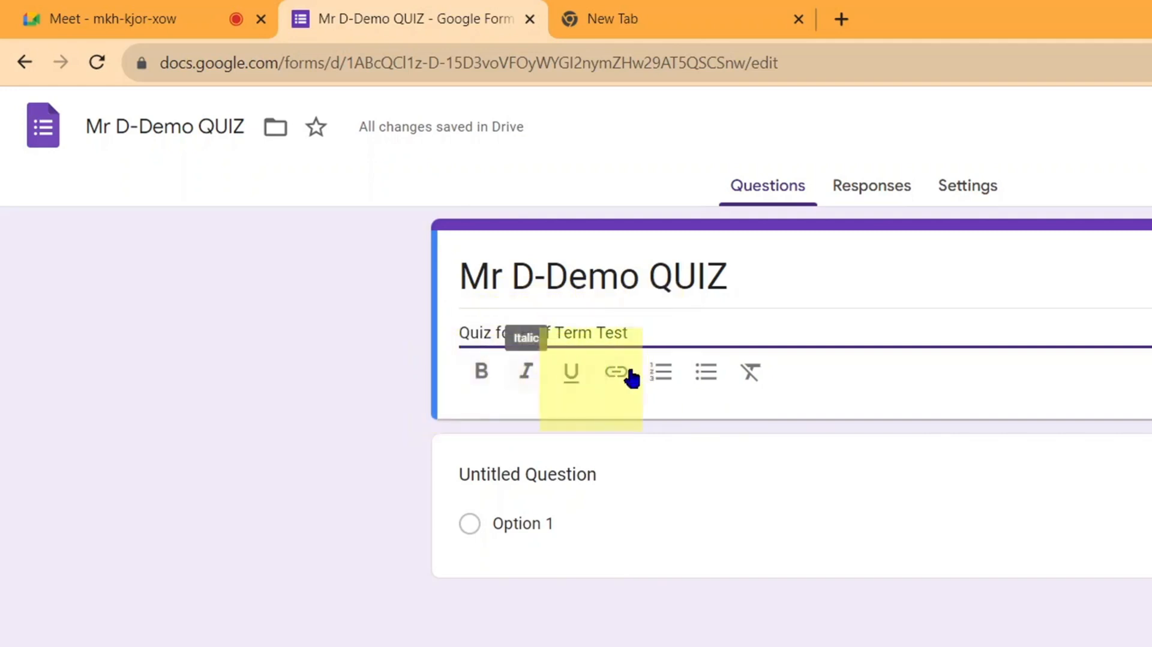
pyautogui.moveTo(648, 336); pyautogui.dragTo(521, 329)
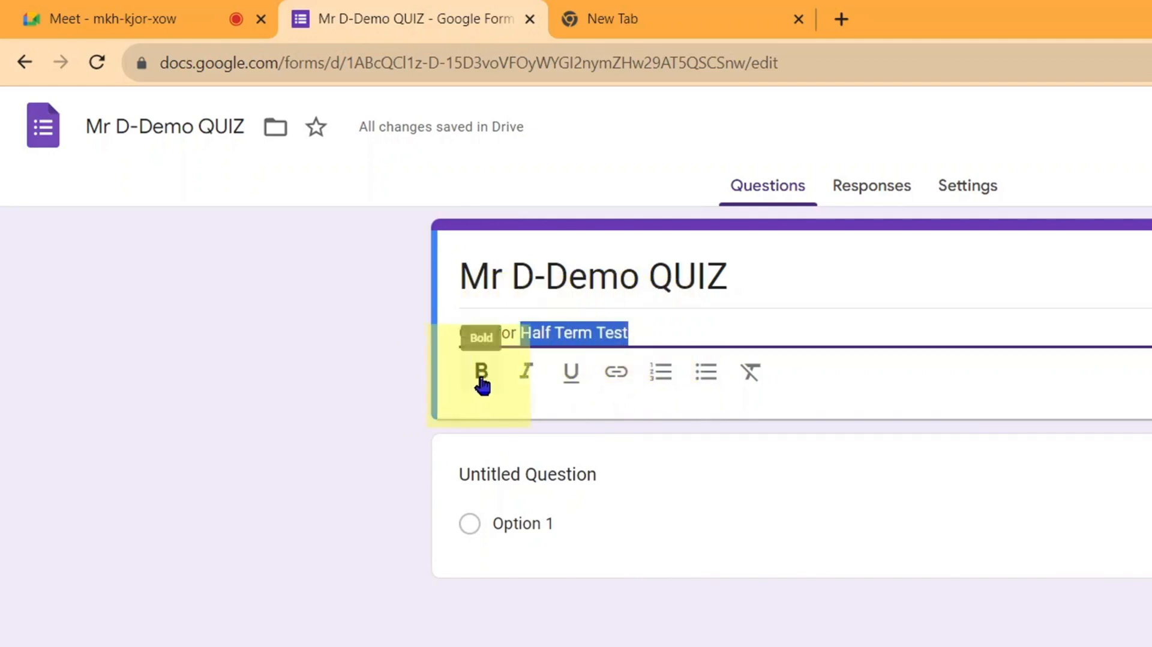
pyautogui.click(481, 377)
pyautogui.click(524, 384)
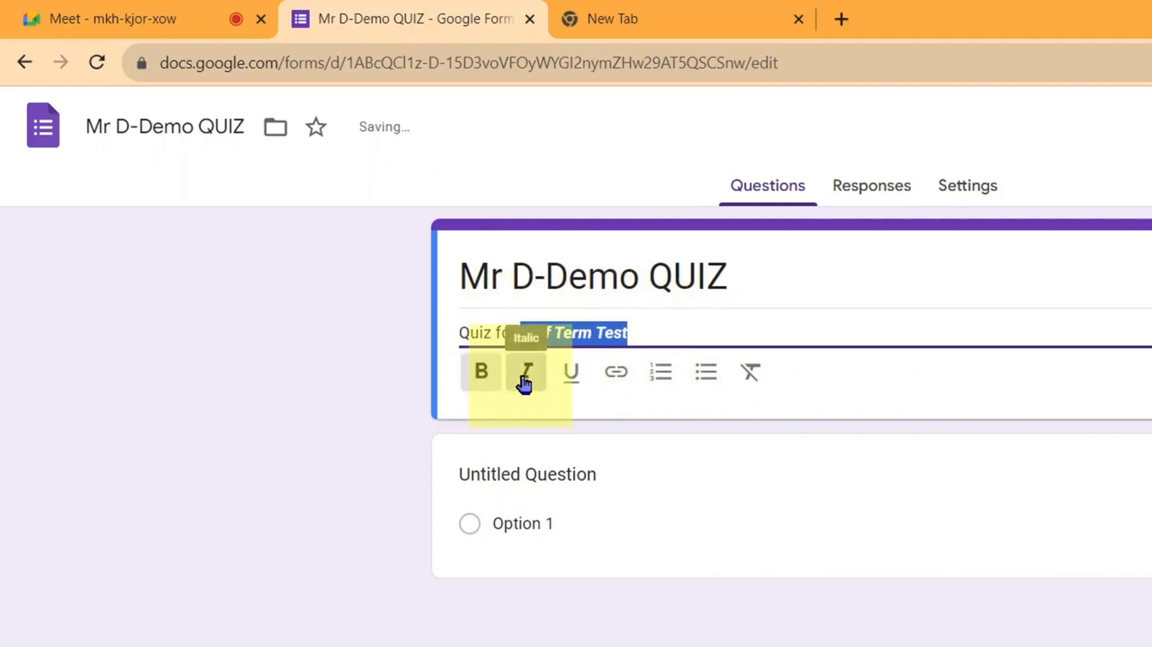
pyautogui.click(335, 351)
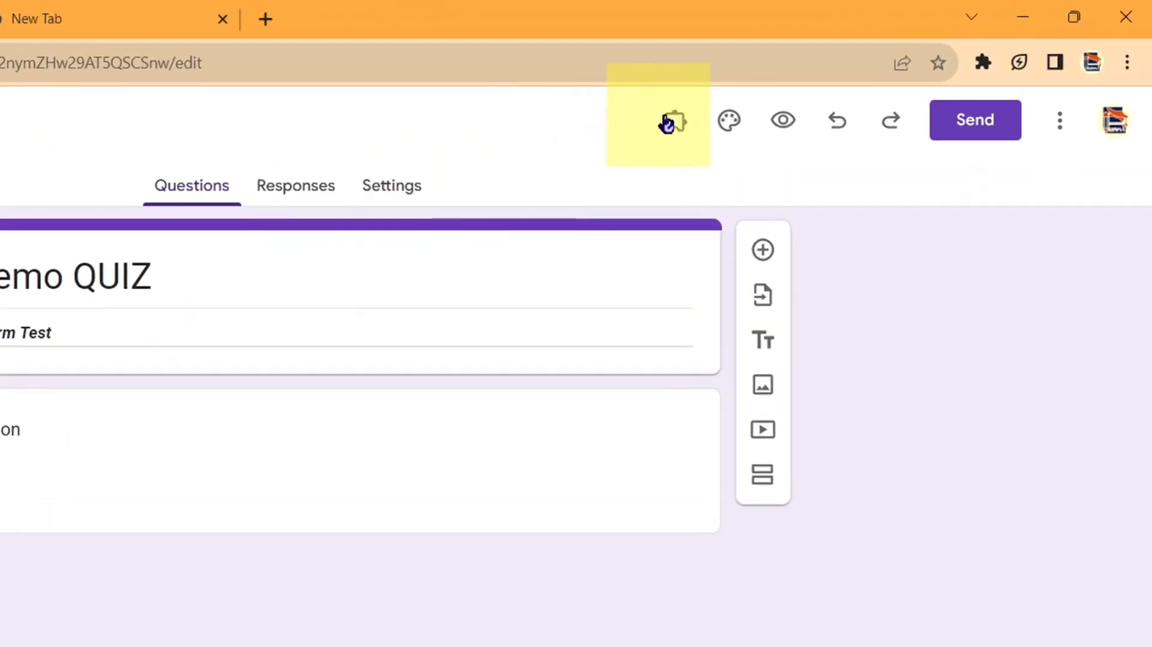
# Open the theme's header image picker and browse the Food and dining and Sports and games images
pyautogui.click(726, 133)
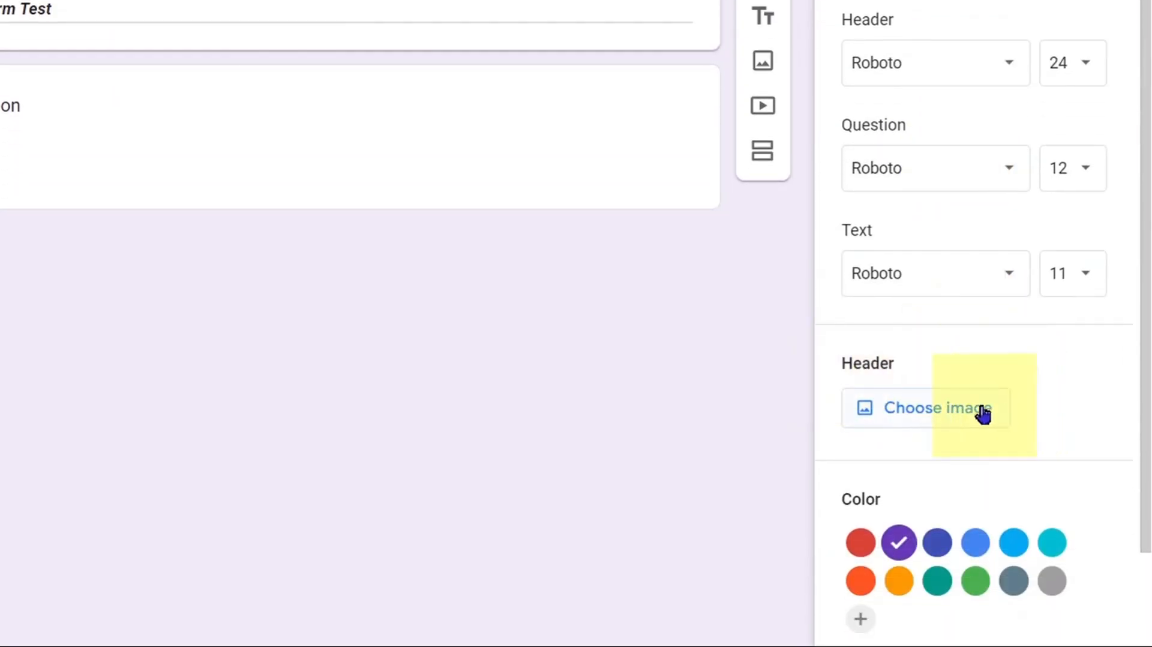
pyautogui.click(951, 415)
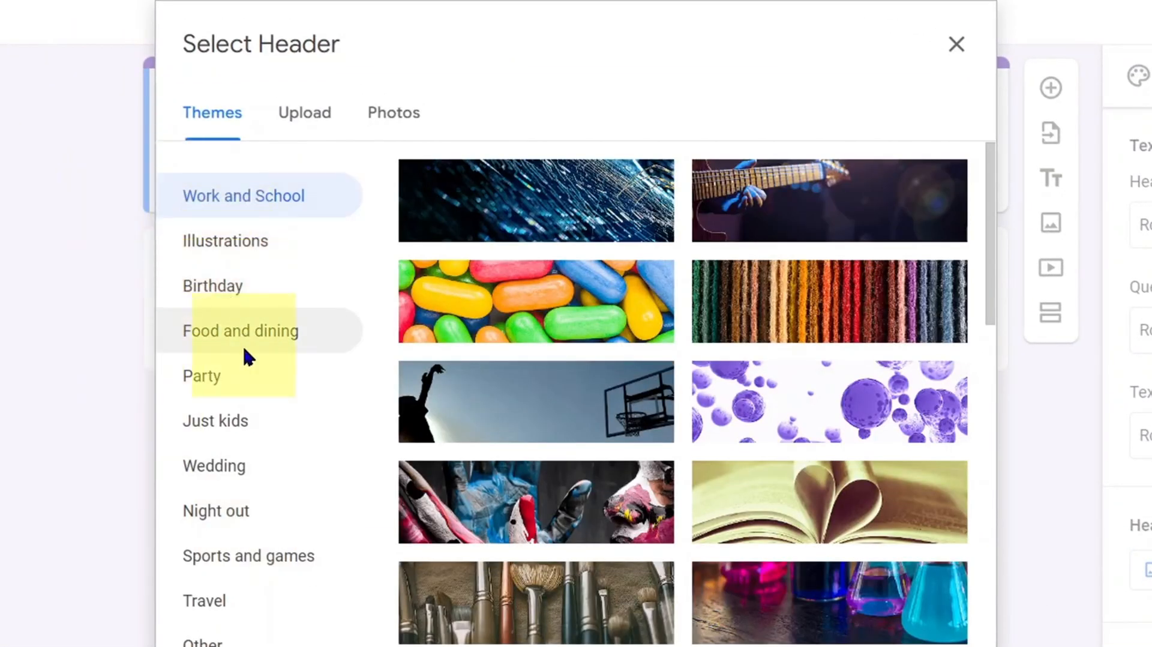
pyautogui.click(243, 347)
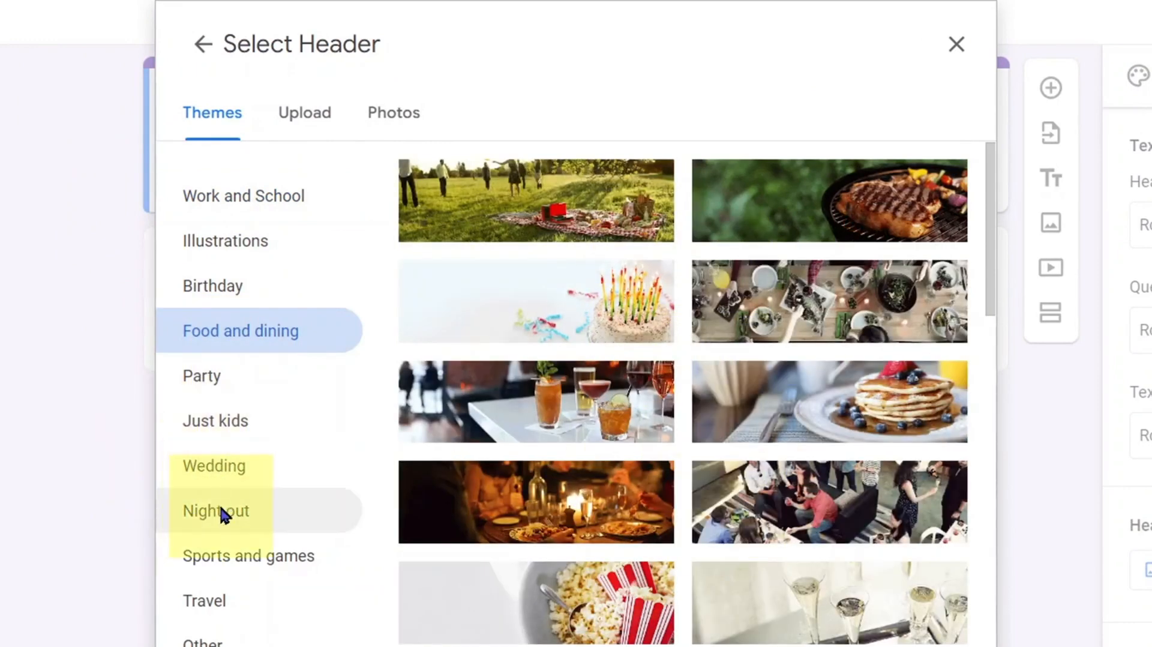
pyautogui.click(247, 557)
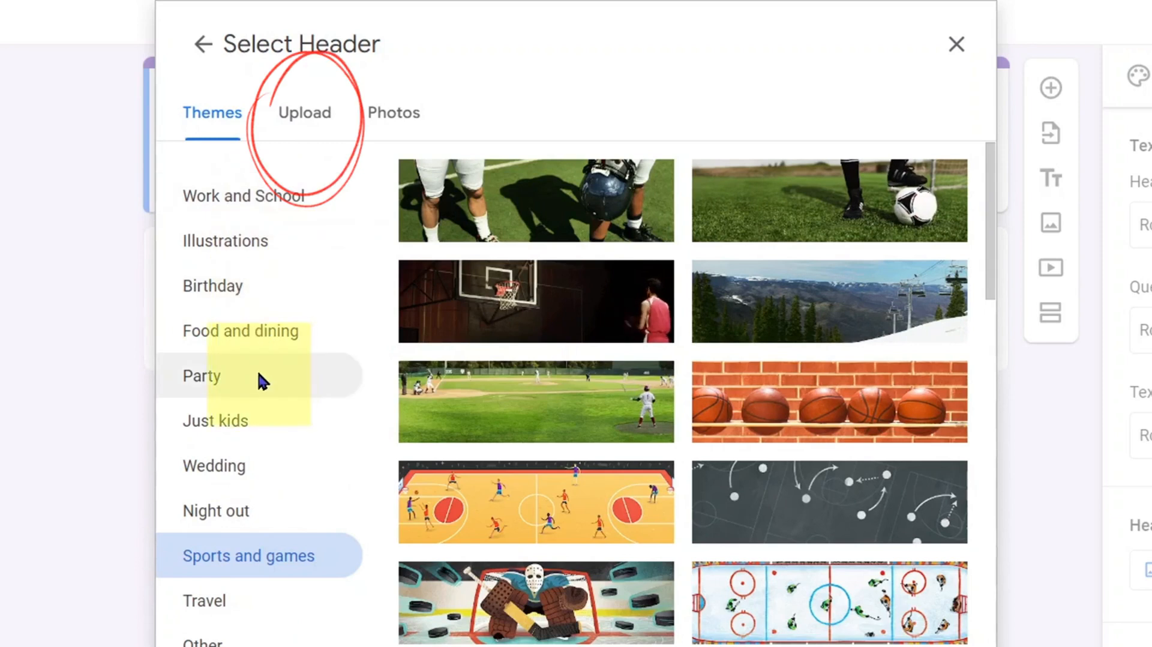
# Upload the image "Banner EDUwani banner" from the Desktop folder for the form header
pyautogui.click(312, 129)
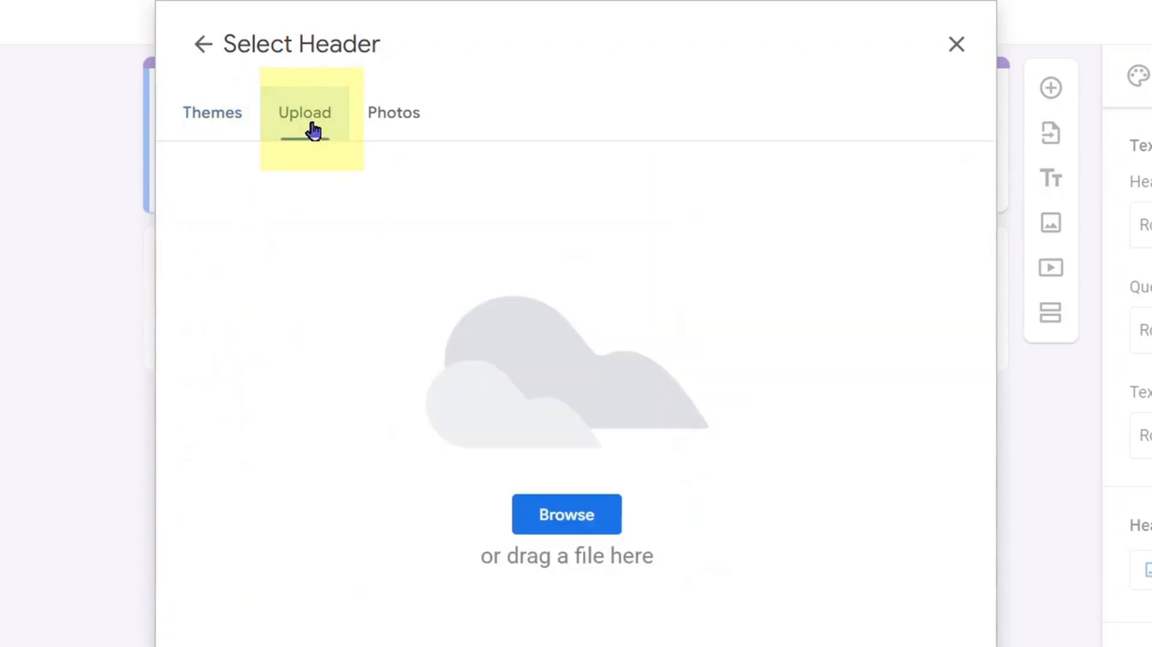
pyautogui.click(585, 529)
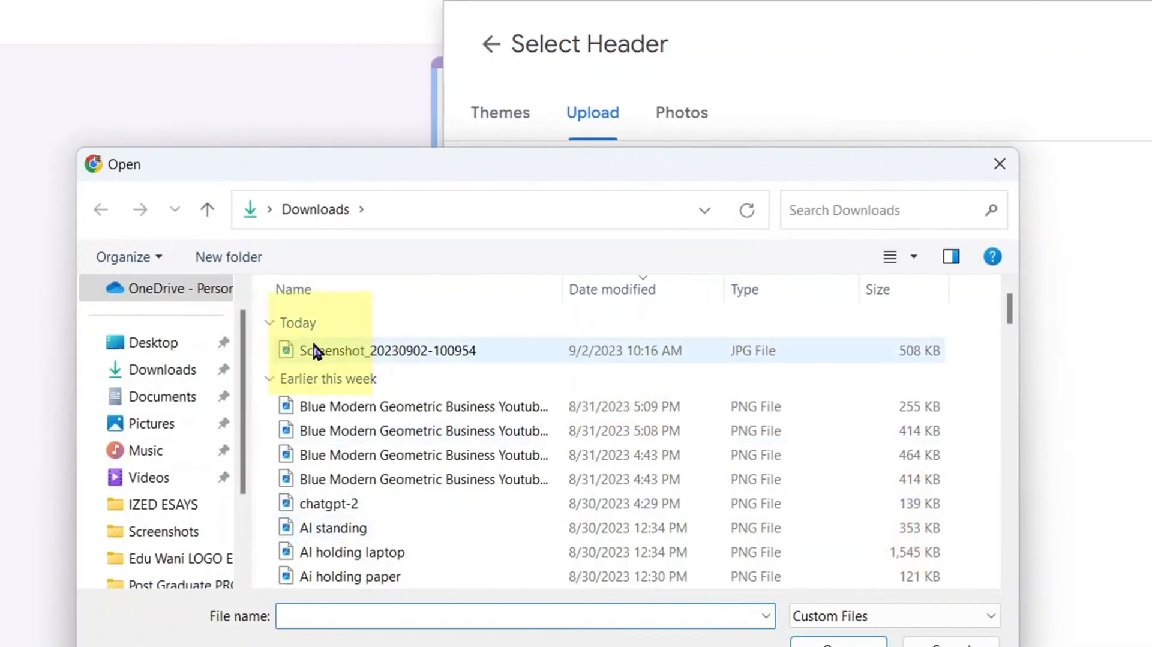
pyautogui.click(152, 343)
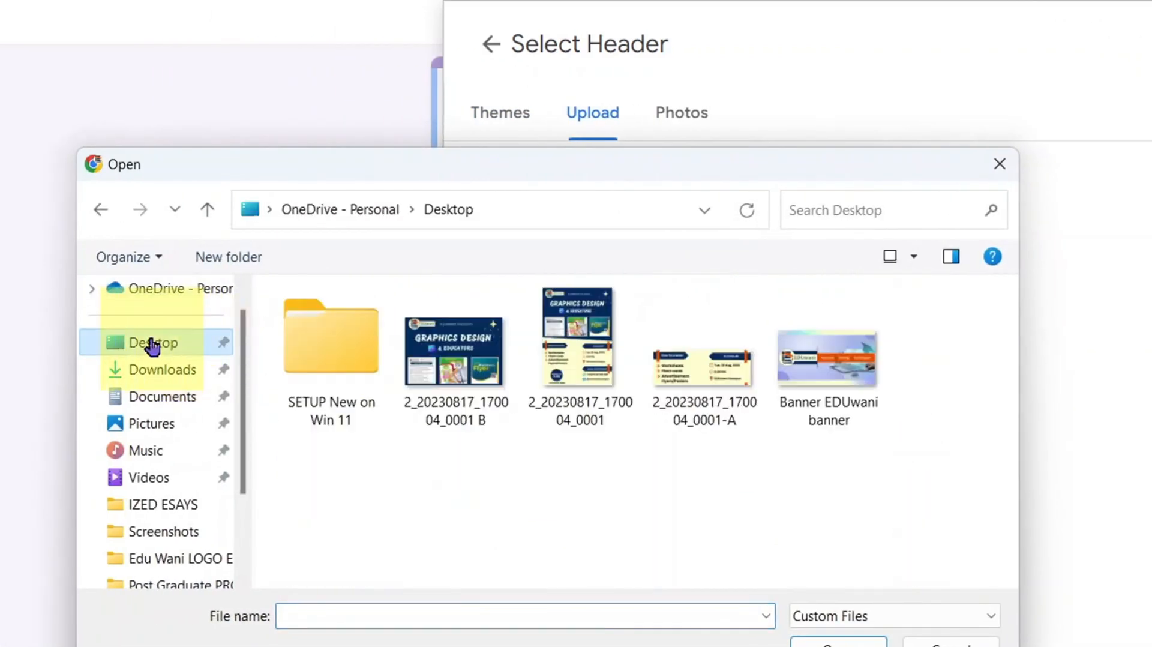
pyautogui.click(824, 368)
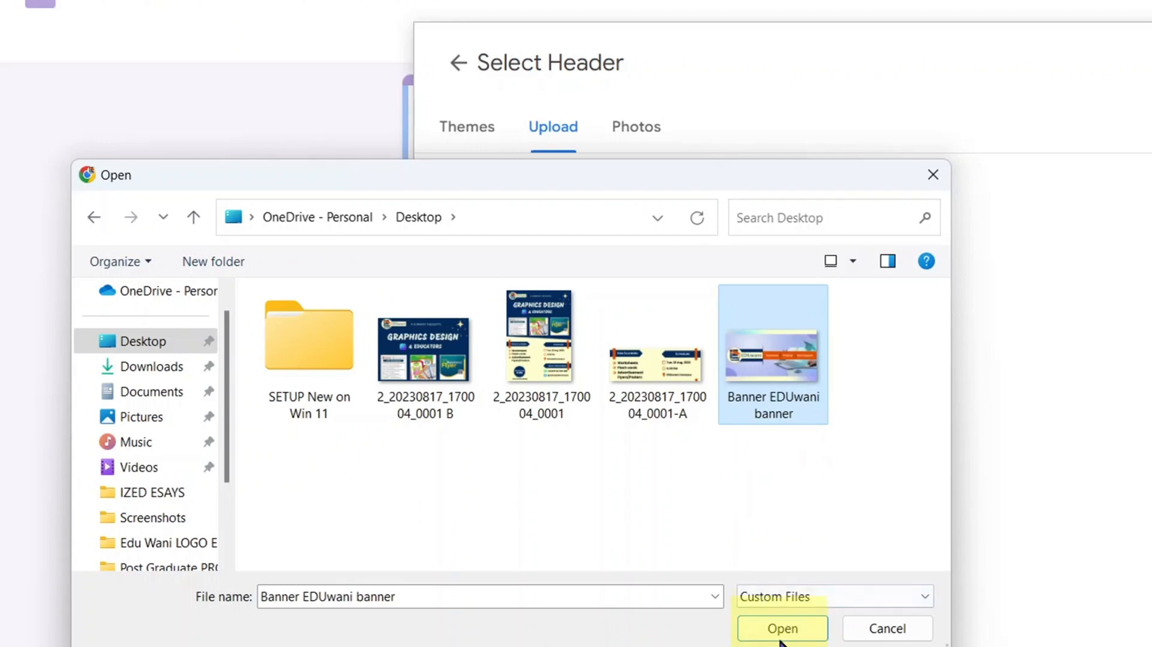
pyautogui.doubleClick(773, 364)
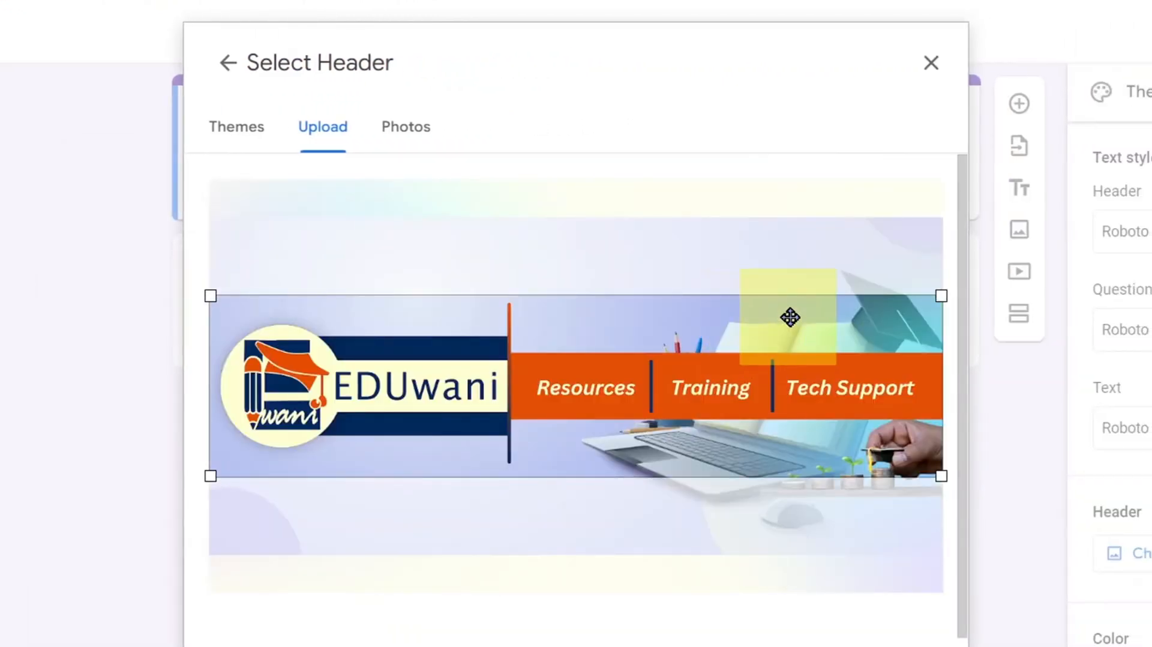
# Adjust the crop frame to the banner's full width around the EDUwani logo strip and apply it as the header
pyautogui.moveTo(941, 299); pyautogui.dragTo(689, 401)
pyautogui.moveTo(600, 416); pyautogui.dragTo(468, 455)
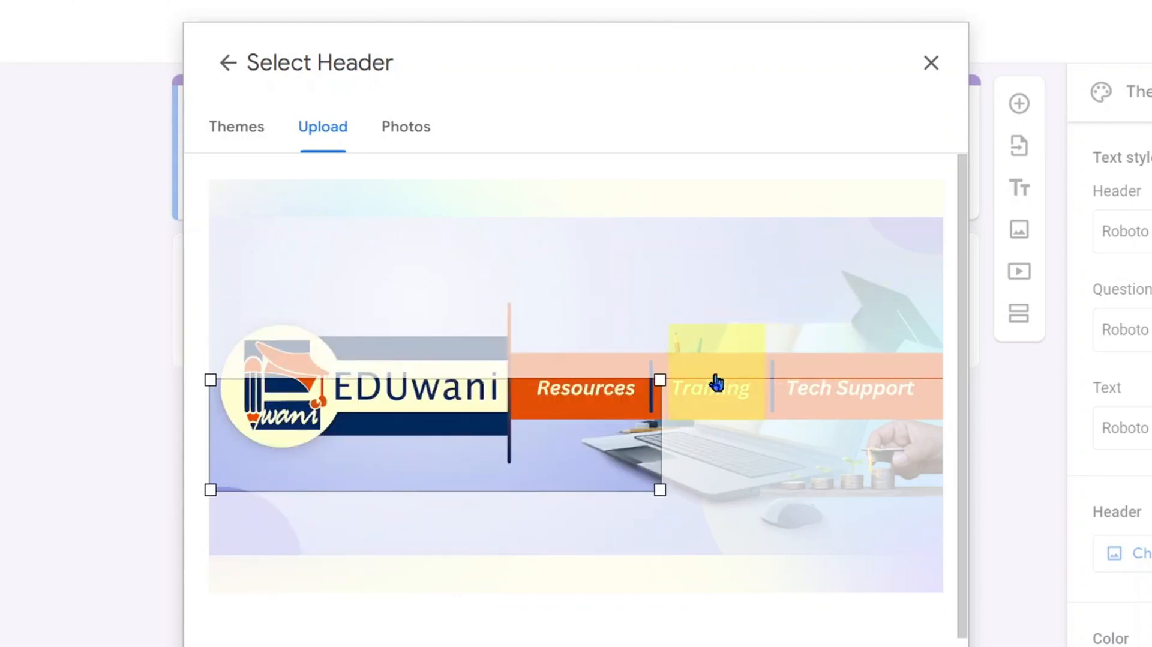
pyautogui.moveTo(661, 380); pyautogui.dragTo(918, 231)
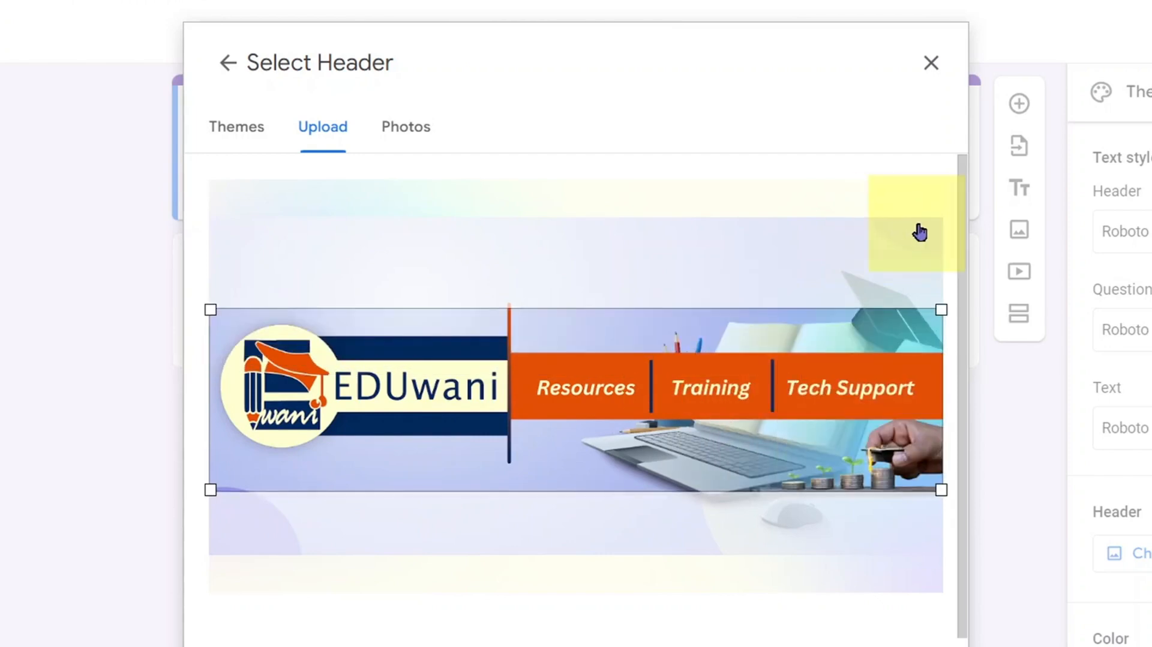
pyautogui.moveTo(674, 398); pyautogui.dragTo(672, 384)
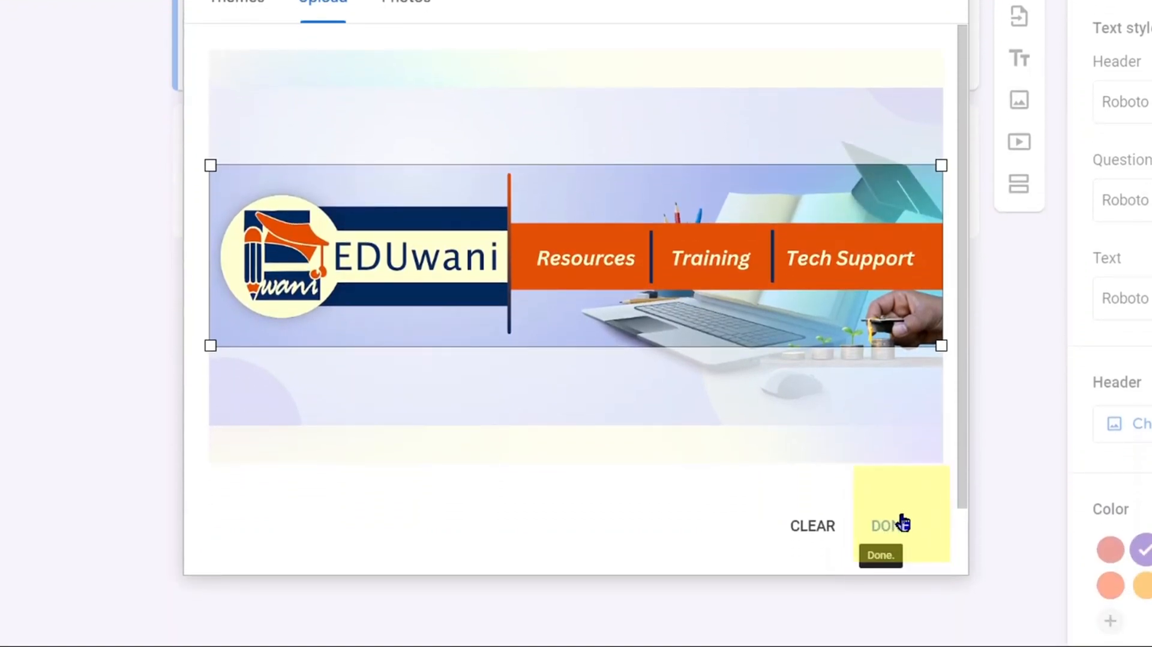
pyautogui.click(900, 525)
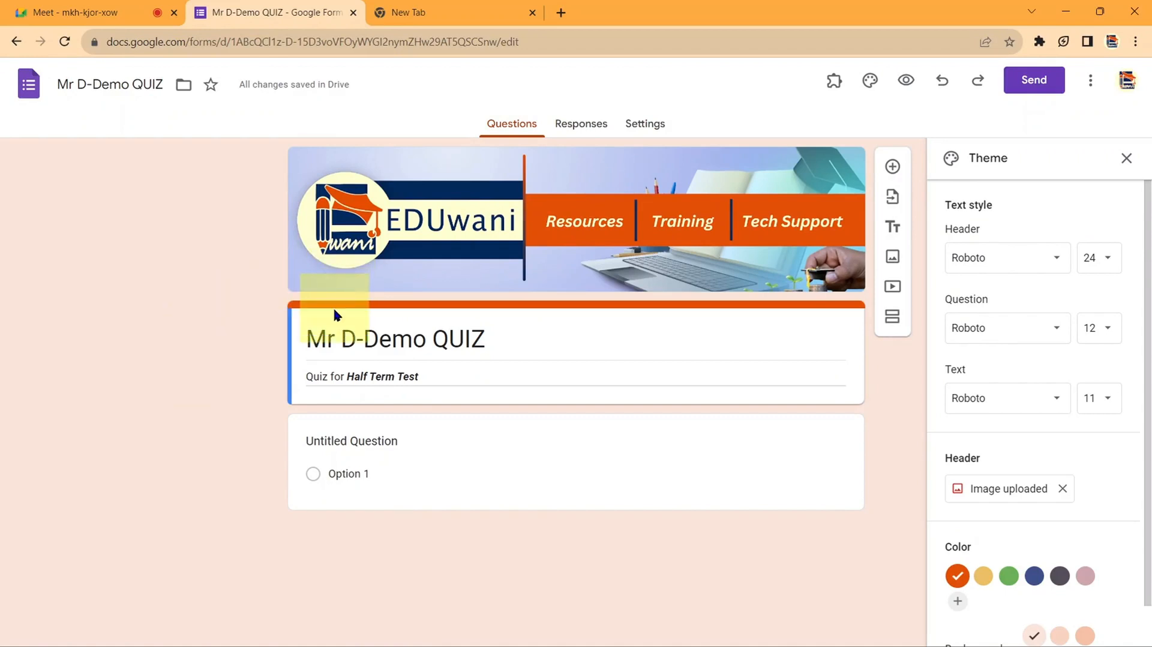
# Undo and redo the form's theme colour change several times, finishing with a redo
pyautogui.hotkey('ctrl', 'z')
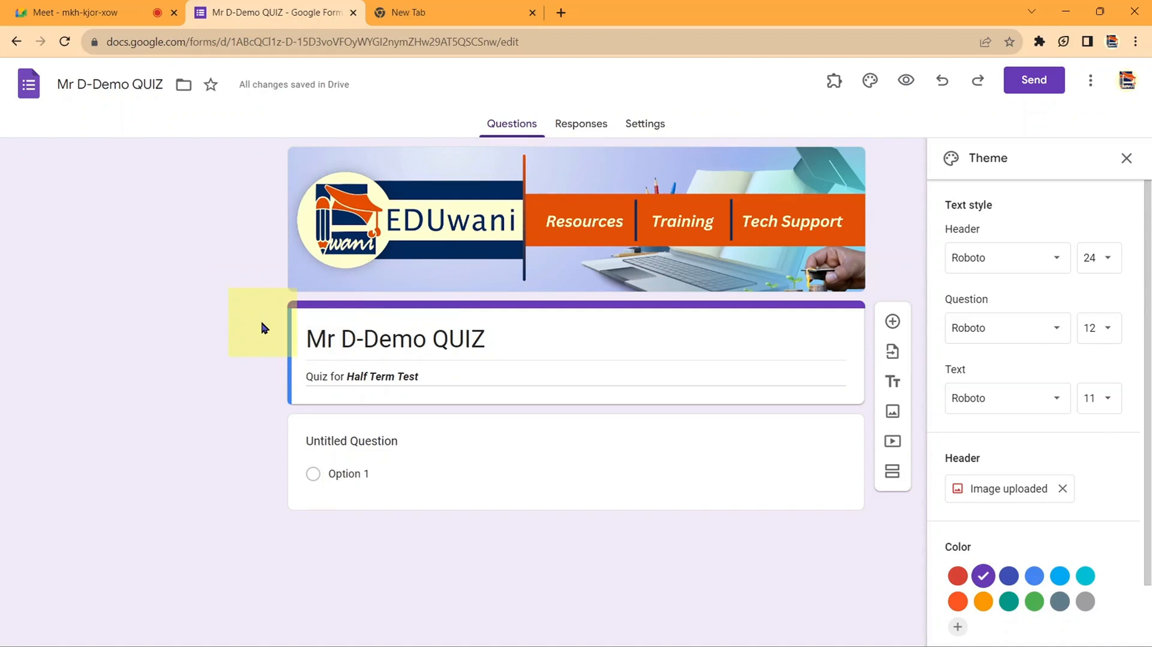
pyautogui.hotkey('ctrl', 'y')
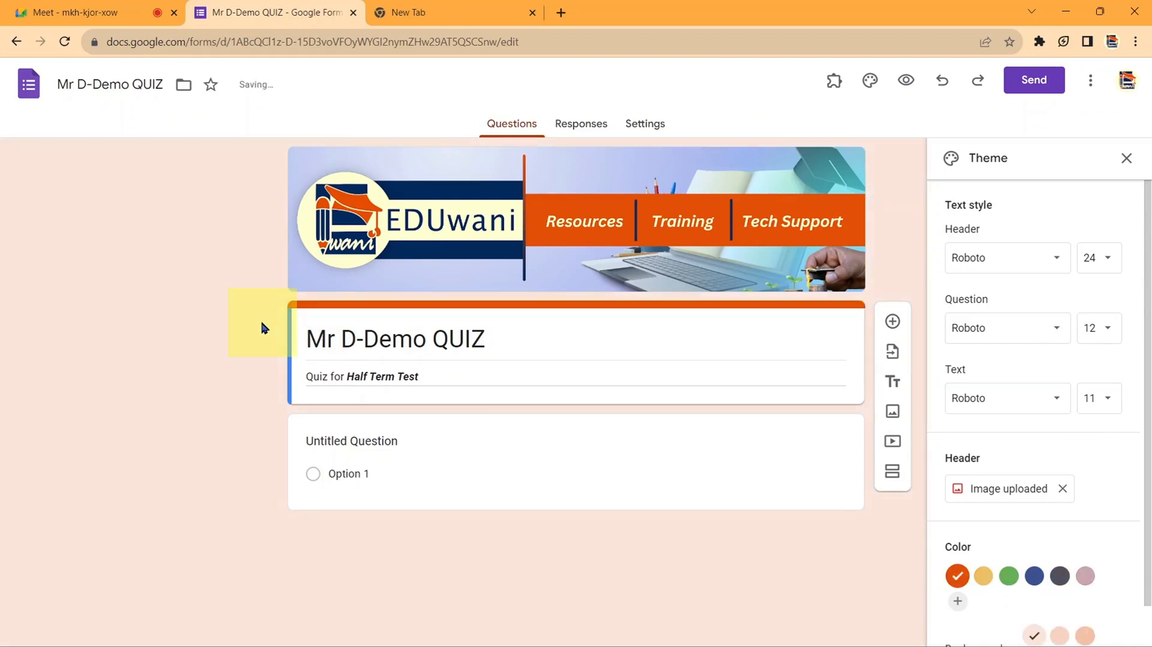
pyautogui.hotkey('ctrl', 'z')
pyautogui.hotkey('ctrl', 'y')
pyautogui.hotkey('ctrl', 'z')
pyautogui.hotkey('ctrl', 'y')
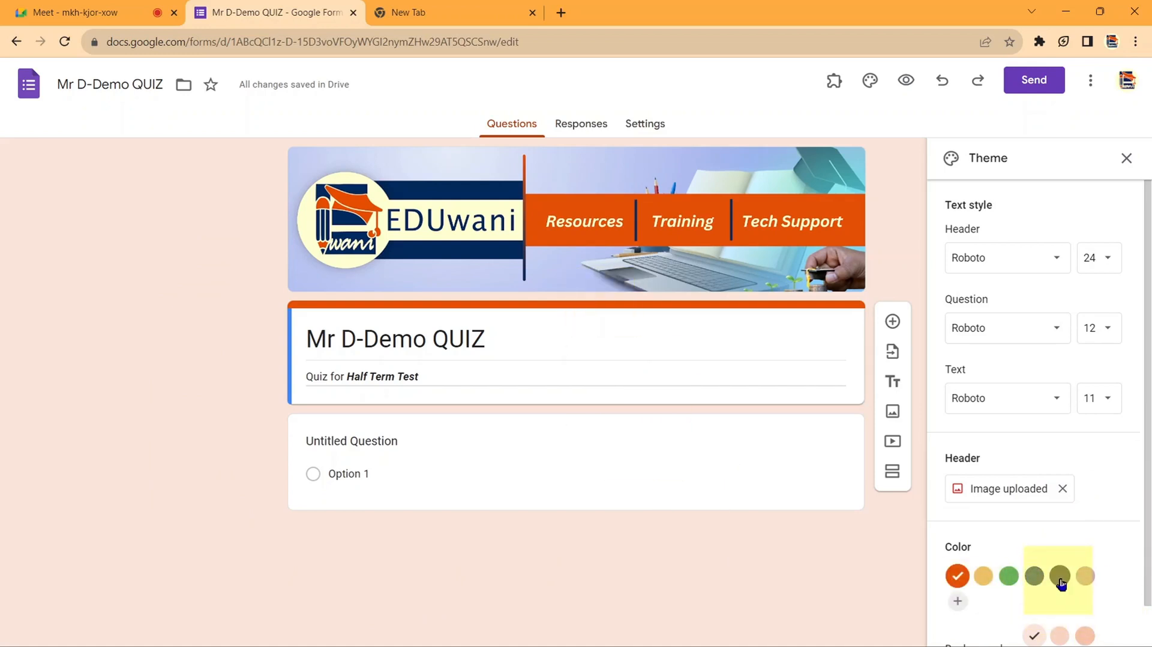
# Change the form's theme colour to green
pyautogui.scroll(-1, 1030, 570)
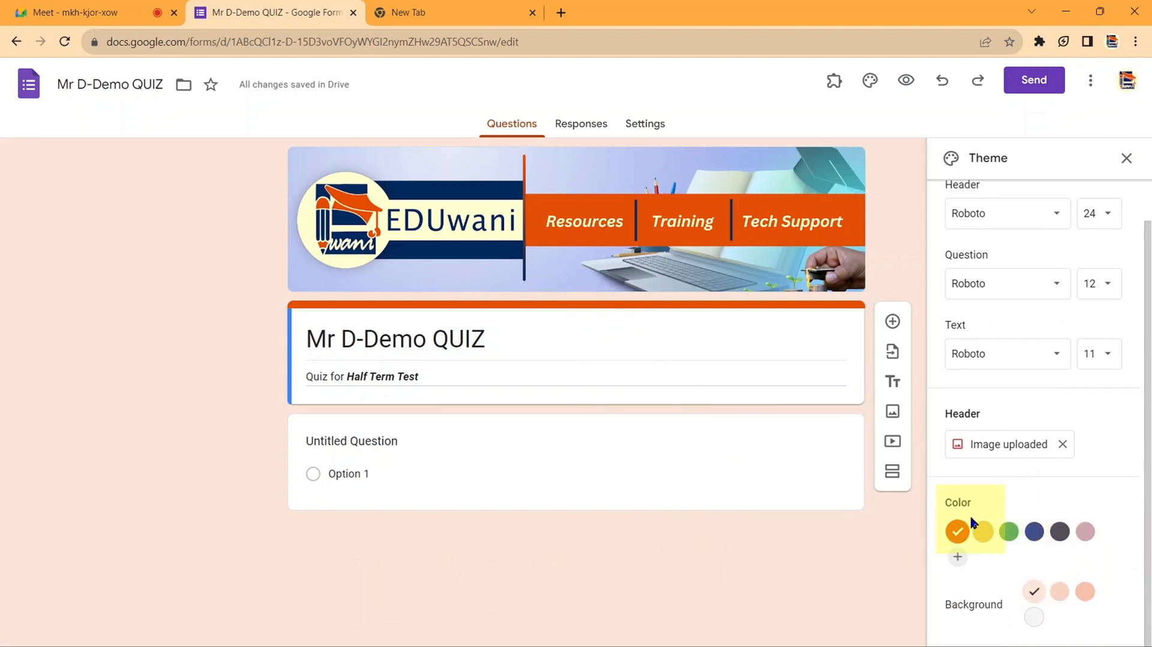
pyautogui.click(1009, 531)
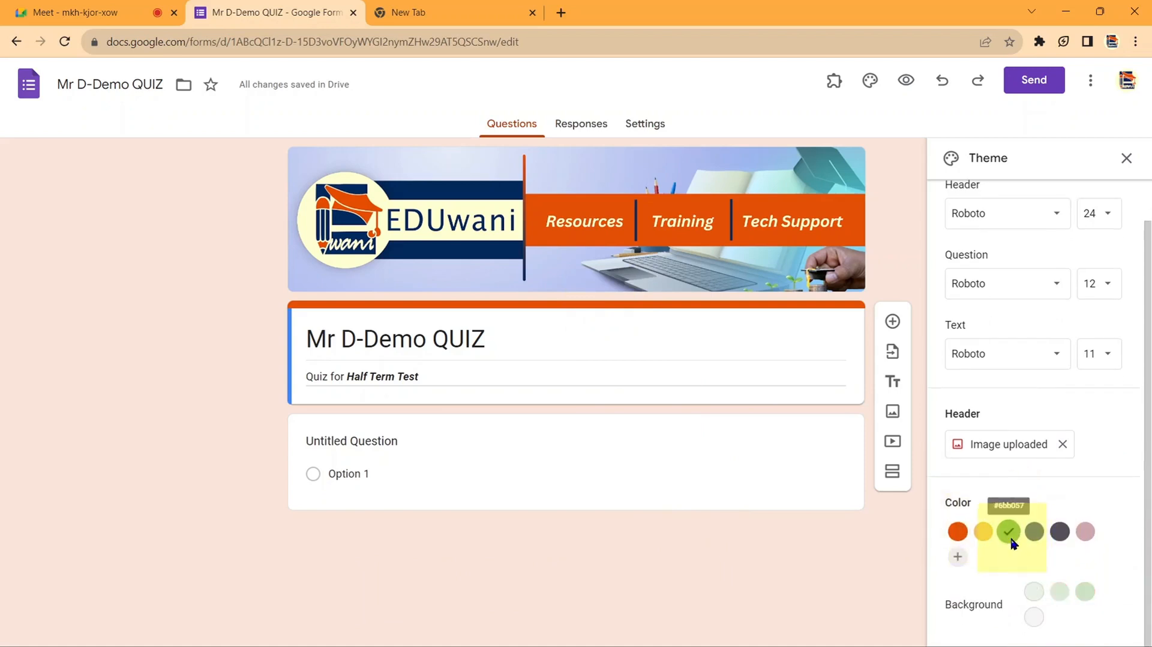
# Try the navy blue theme colour with its dark and light background shades
pyautogui.click(1034, 532)
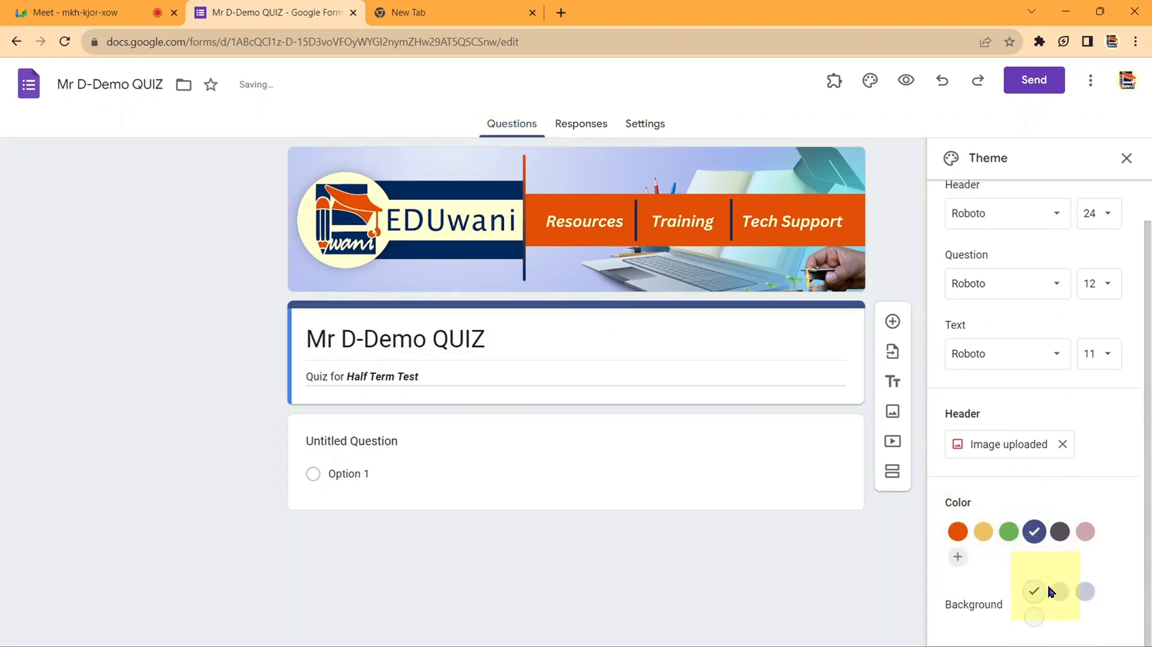
pyautogui.click(1085, 601)
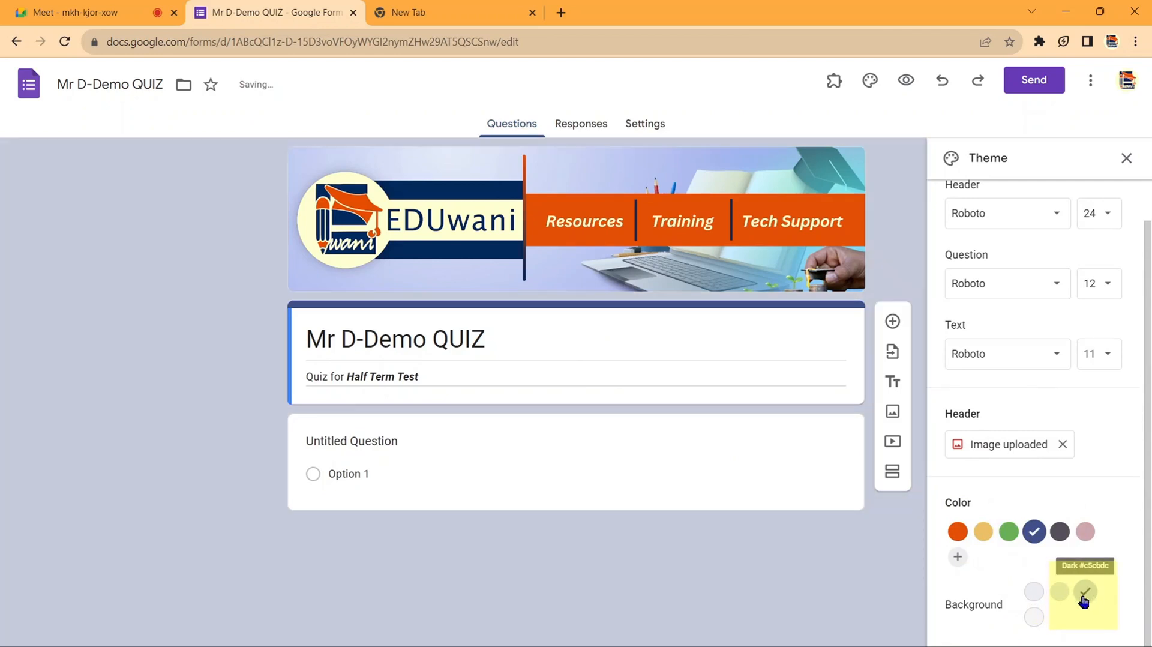
pyautogui.click(1034, 596)
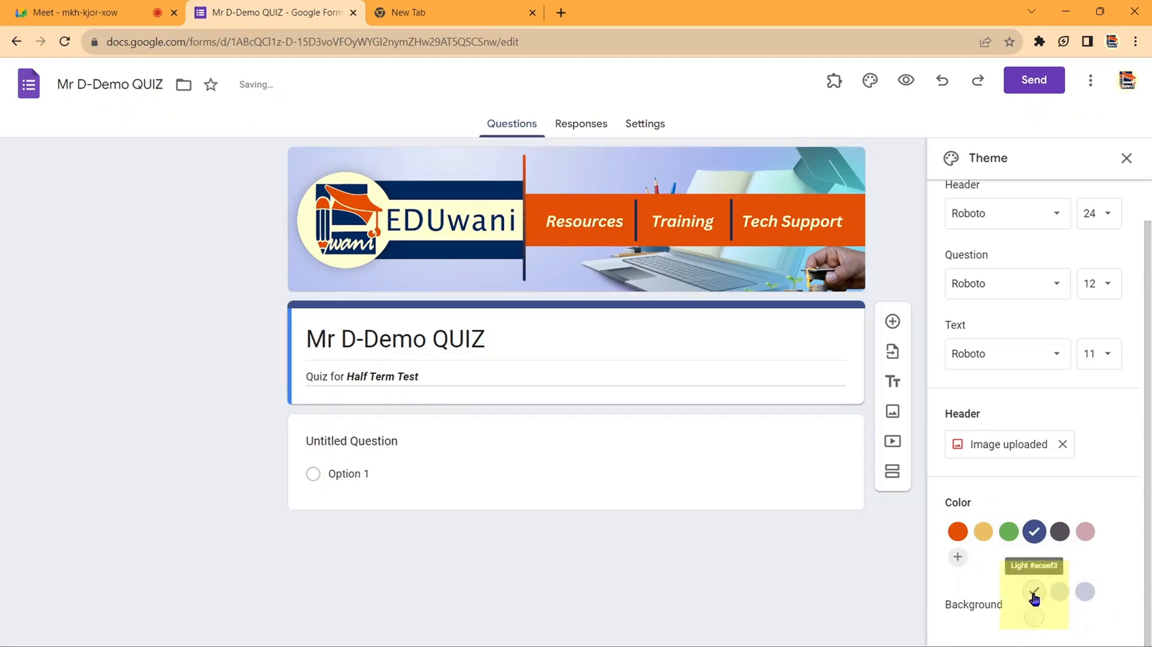
# Set the form's theme colour to orange and close the theme settings
pyautogui.click(959, 533)
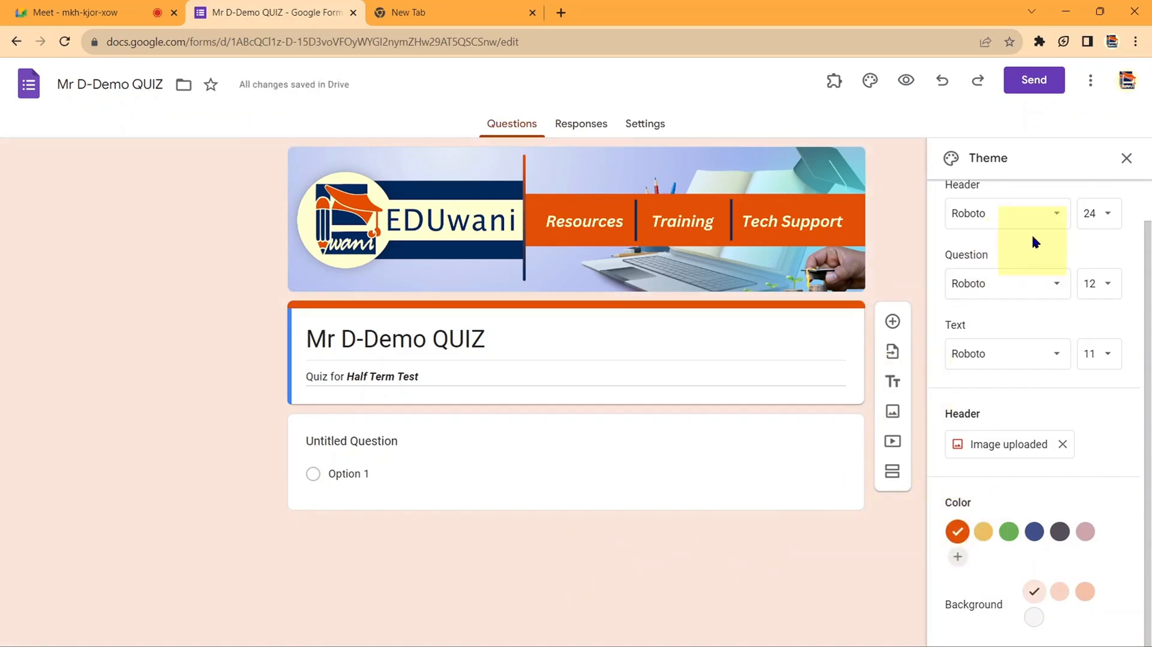
pyautogui.click(1128, 159)
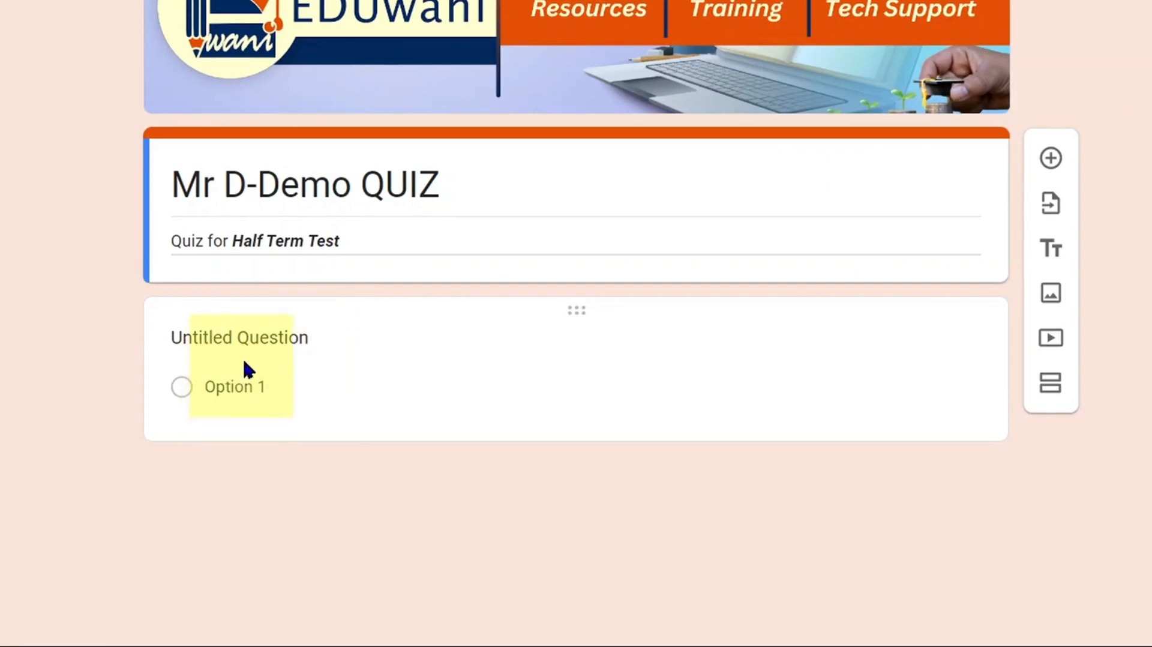
# Replace the untitled question's text with: How many letters are in the name EDUwani"
pyautogui.click(255, 336)
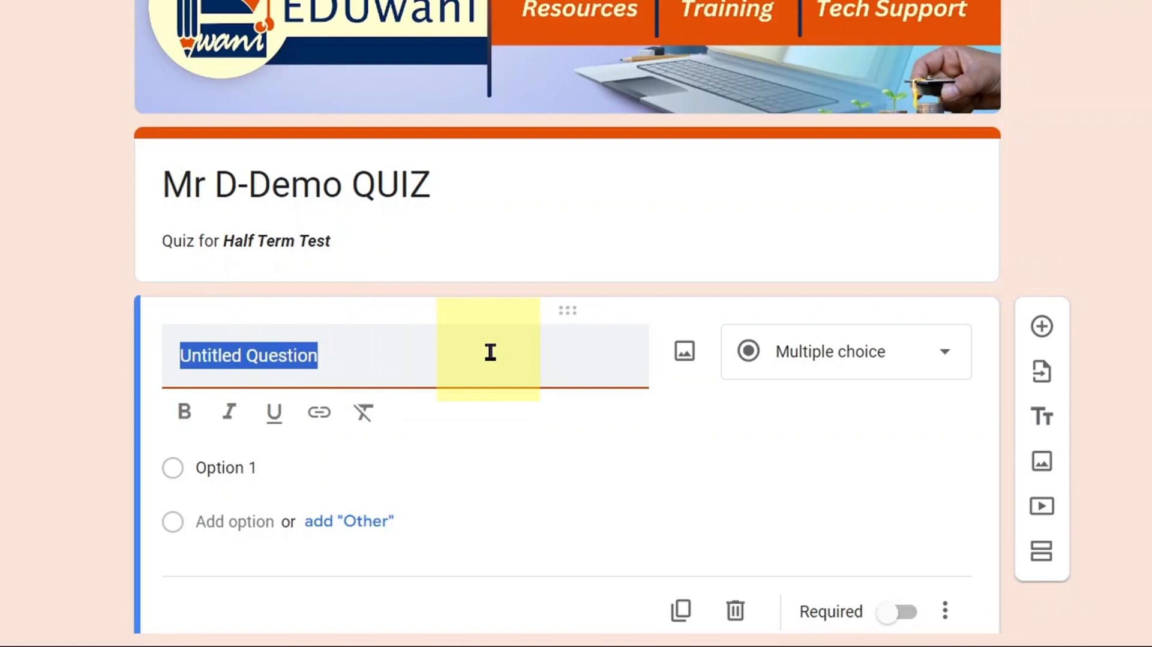
pyautogui.write('How many')
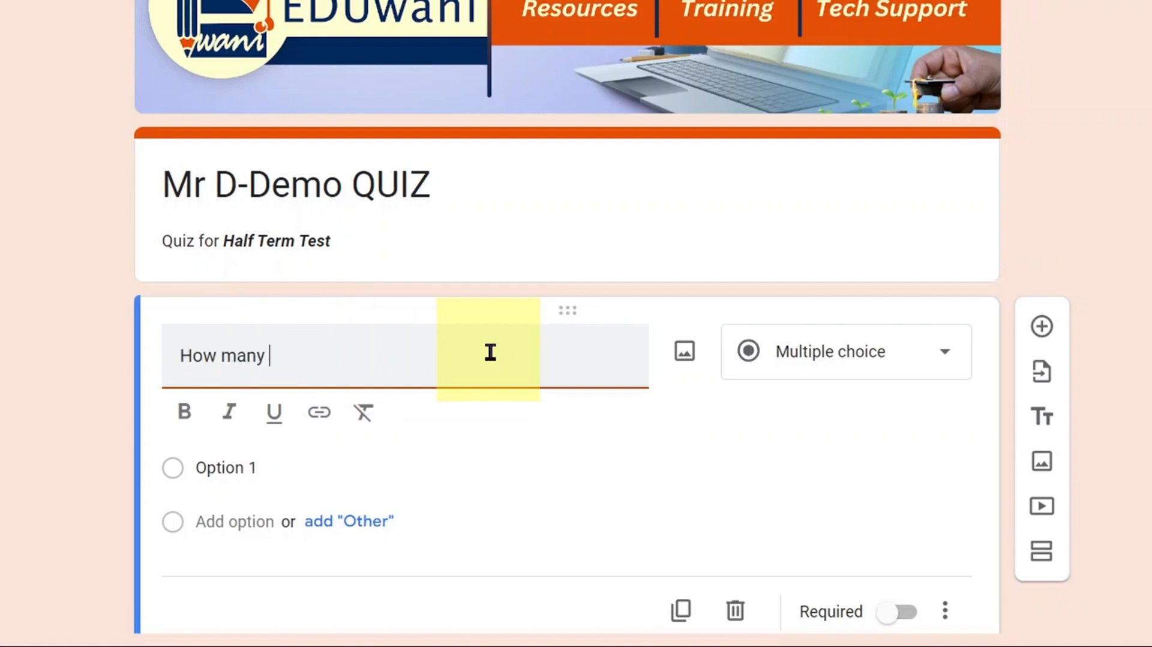
pyautogui.write(' letters are in')
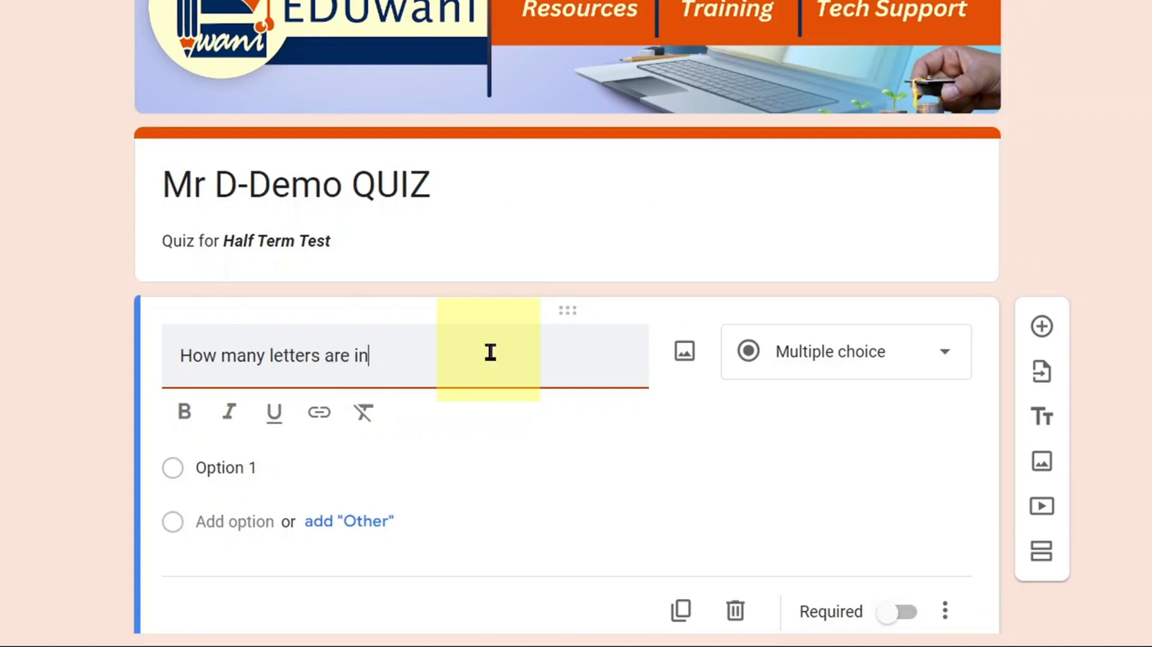
pyautogui.write(' the name ED')
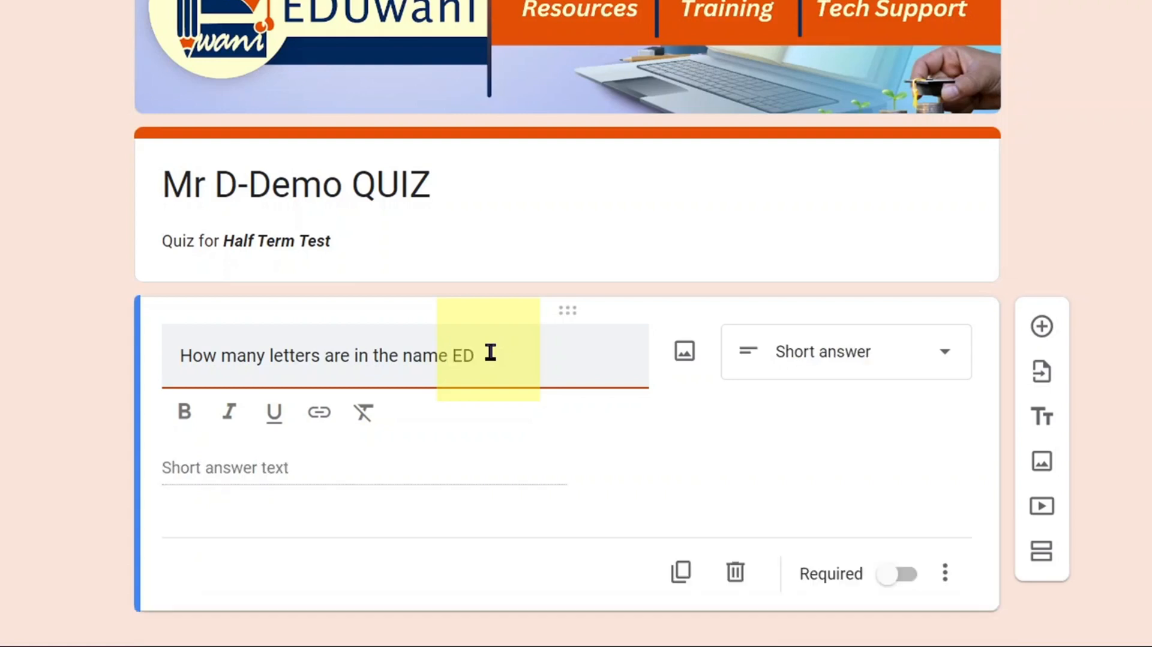
pyautogui.write('Uwani"')
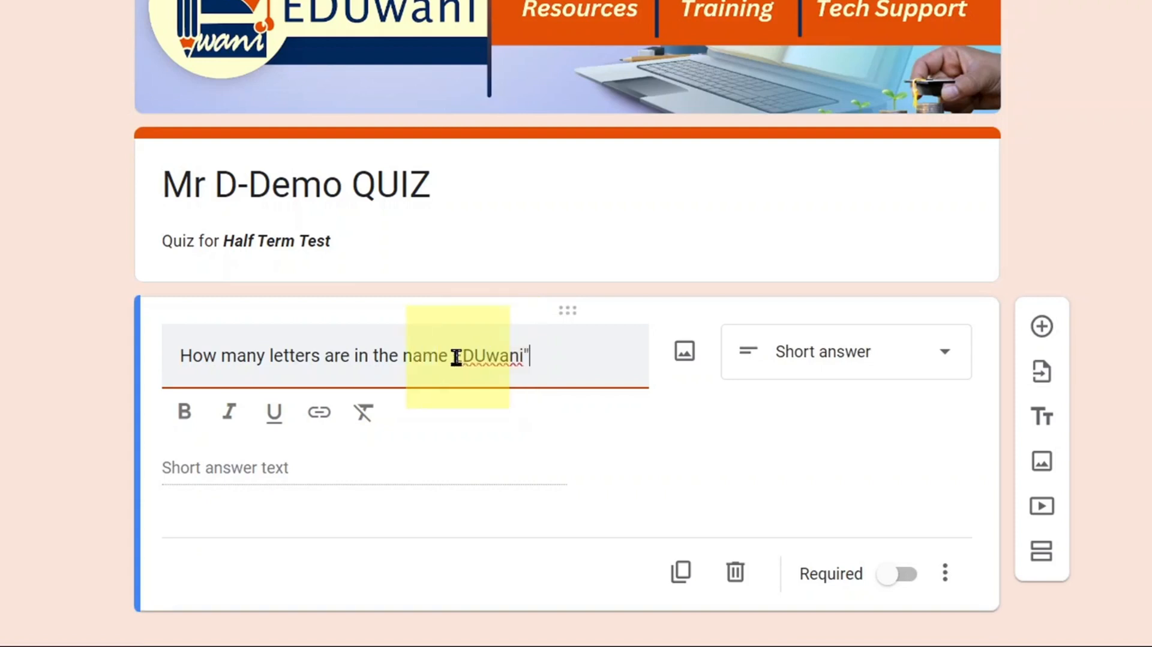
# Add the missing opening quotation mark before EDUwani and a question mark before the closing quotation mark
pyautogui.click(450, 354)
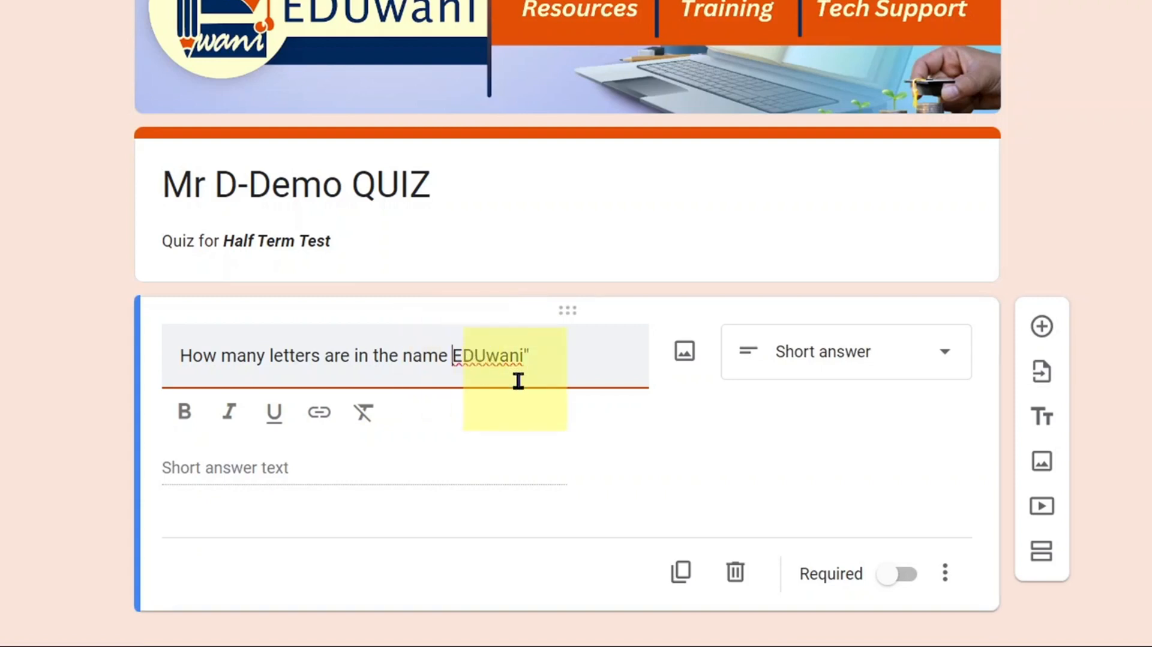
pyautogui.write('"')
pyautogui.press('Right')
pyautogui.press('Right')
pyautogui.press('Right')
pyautogui.press('Right')
pyautogui.press('Right')
pyautogui.press('Right')
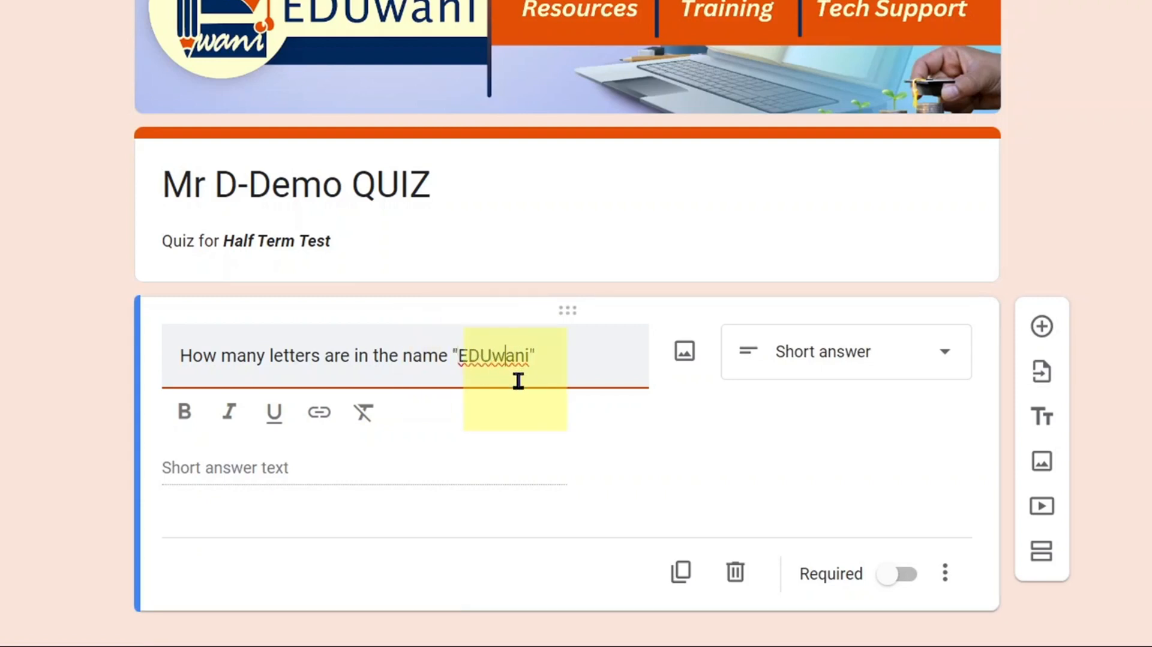
pyautogui.write('?')
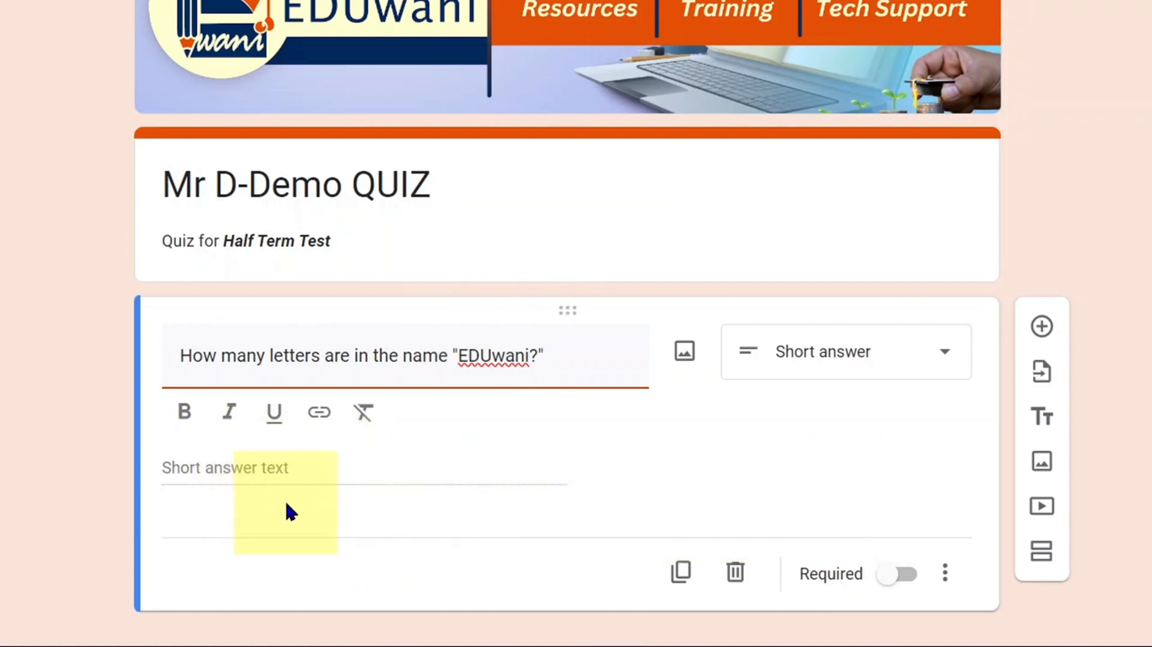
# Change the question type to Multiple choice and set its first option to 4
pyautogui.click(924, 363)
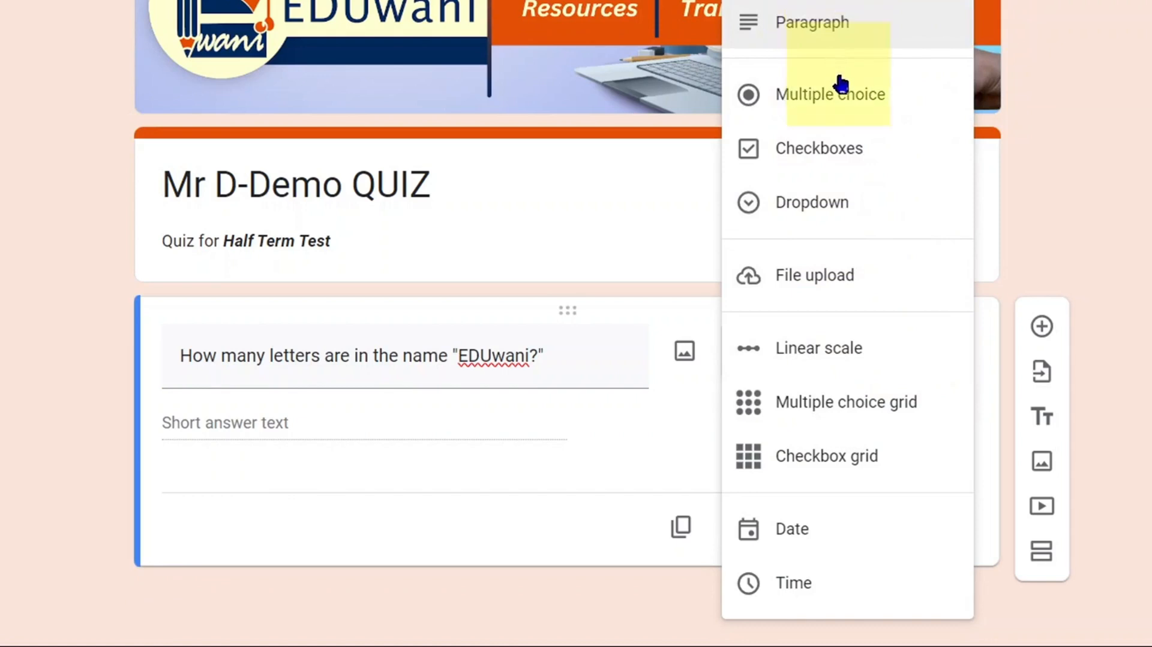
pyautogui.click(862, 103)
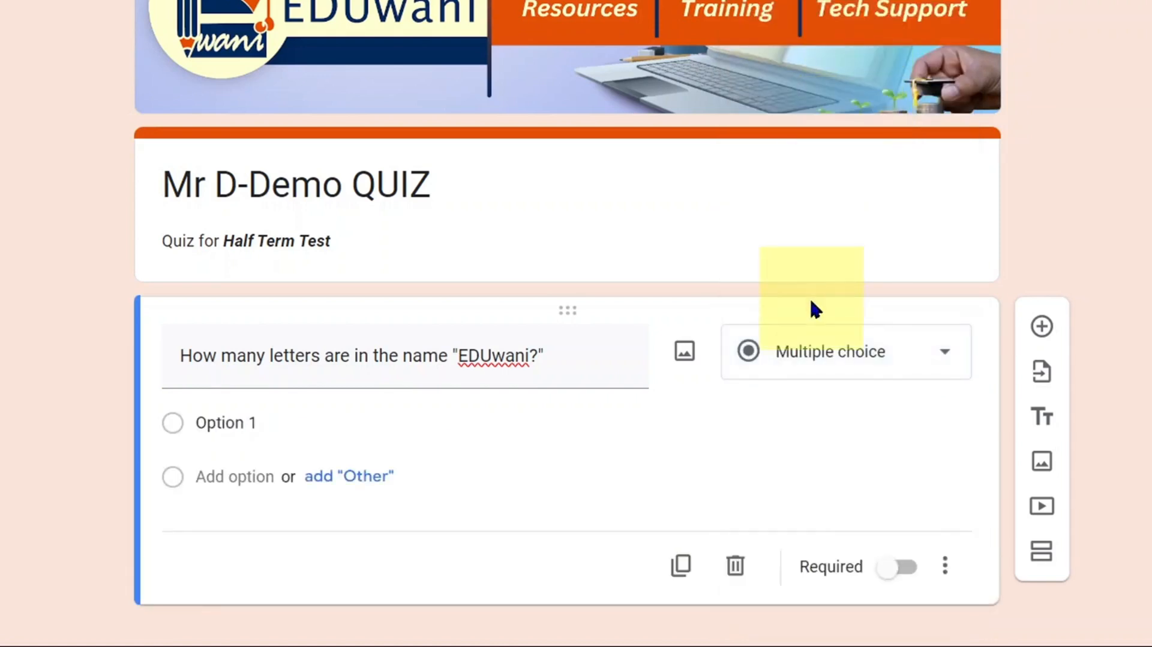
pyautogui.click(247, 422)
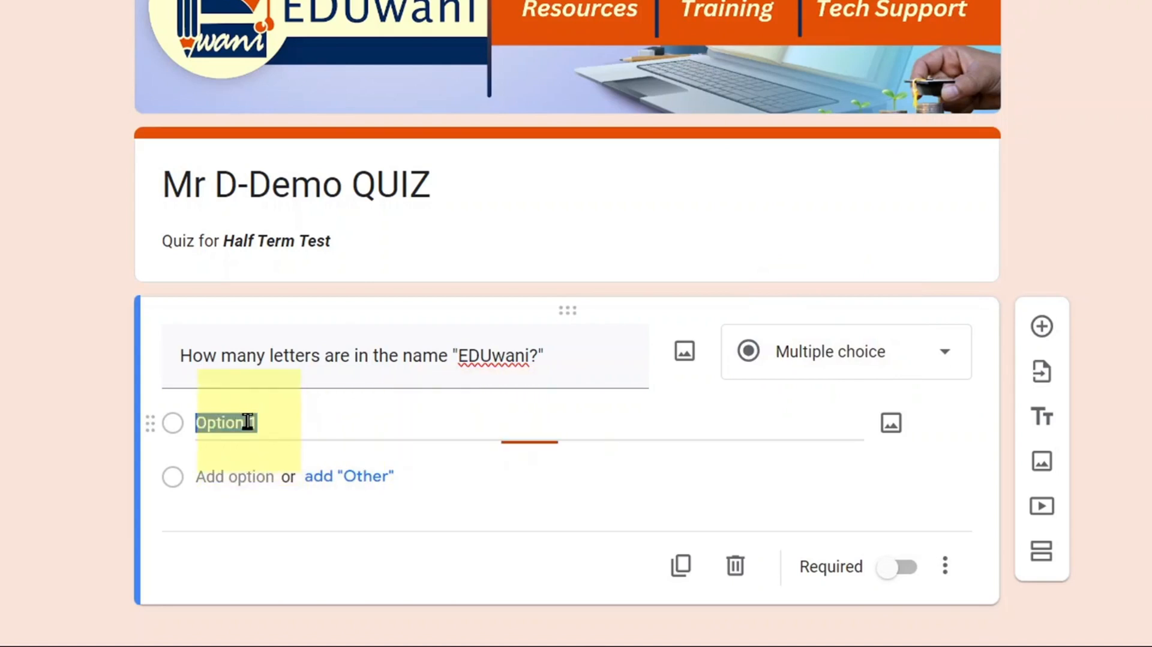
pyautogui.write('4')
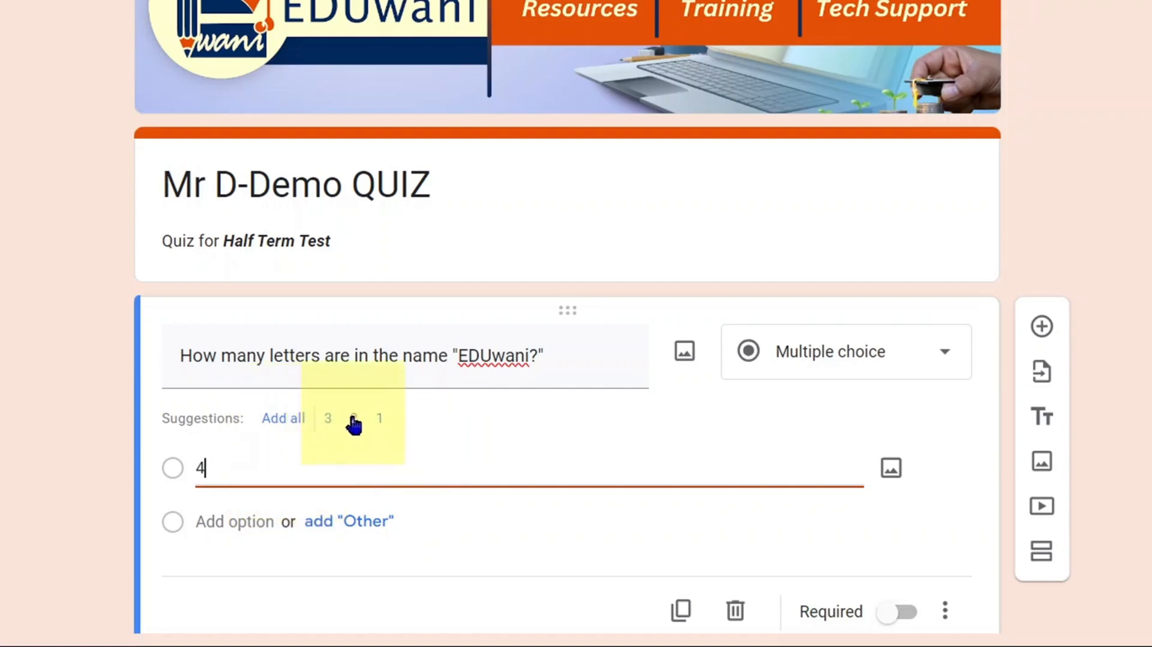
# Add all the suggested answers 3, 2 and 1 as options, and change the last option to 7
pyautogui.click(280, 419)
pyautogui.scroll(-2, 282, 420)
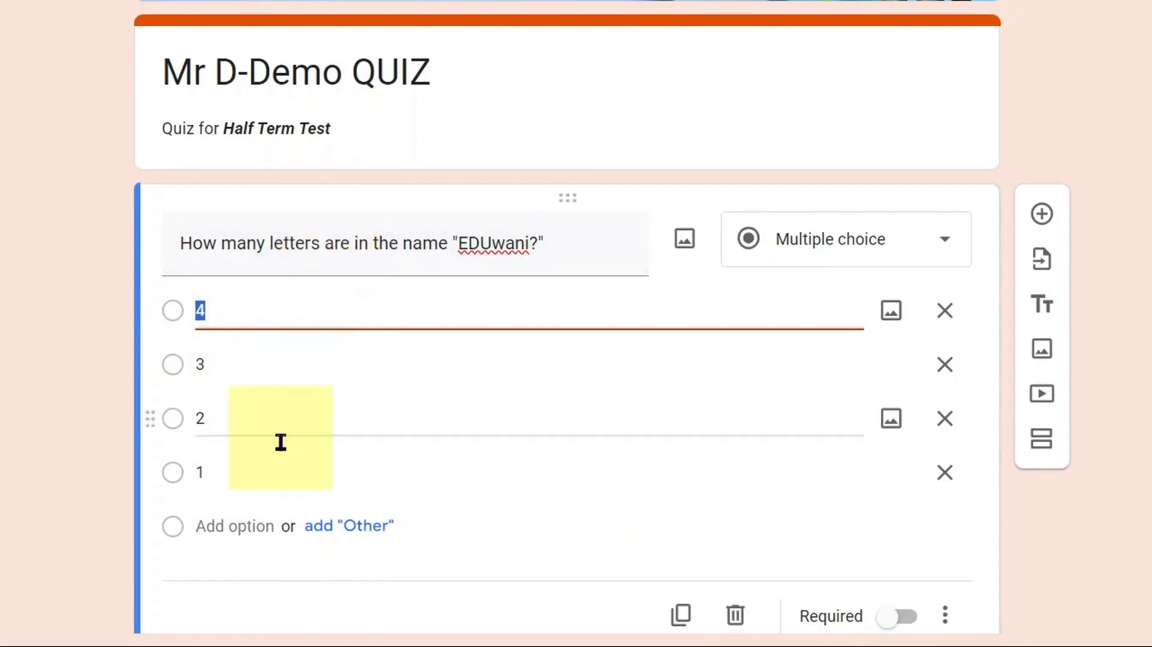
pyautogui.click(239, 471)
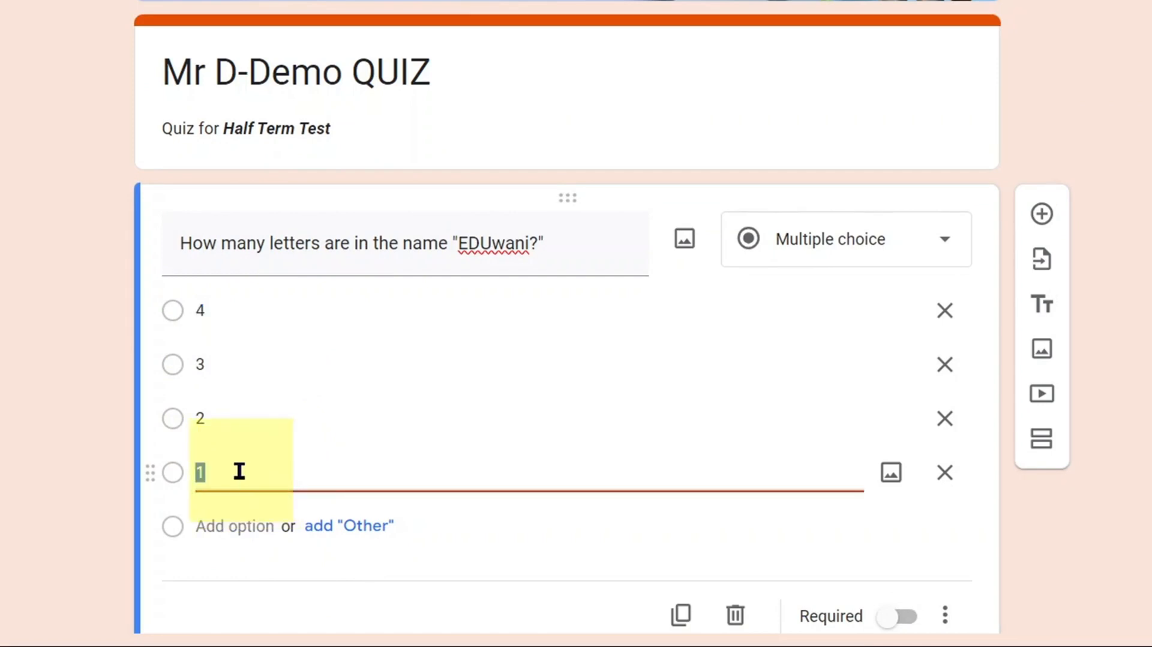
pyautogui.write('7')
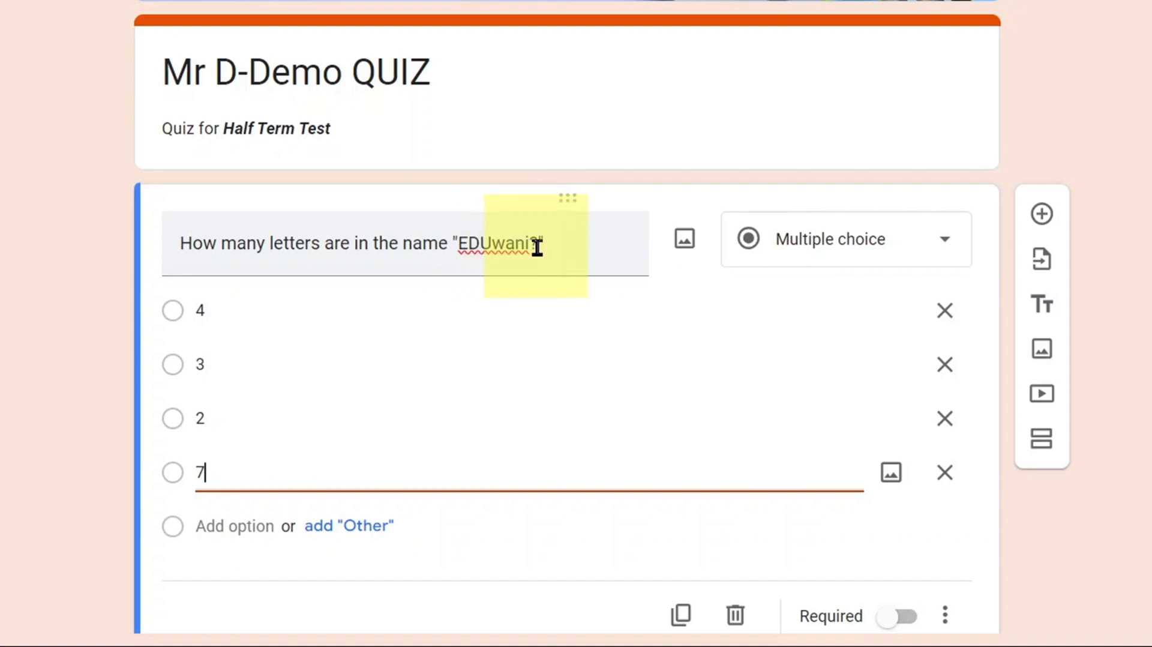
# Look at the question's image insertion dialog and close it, and check the add-image control on the answer options
pyautogui.click(688, 249)
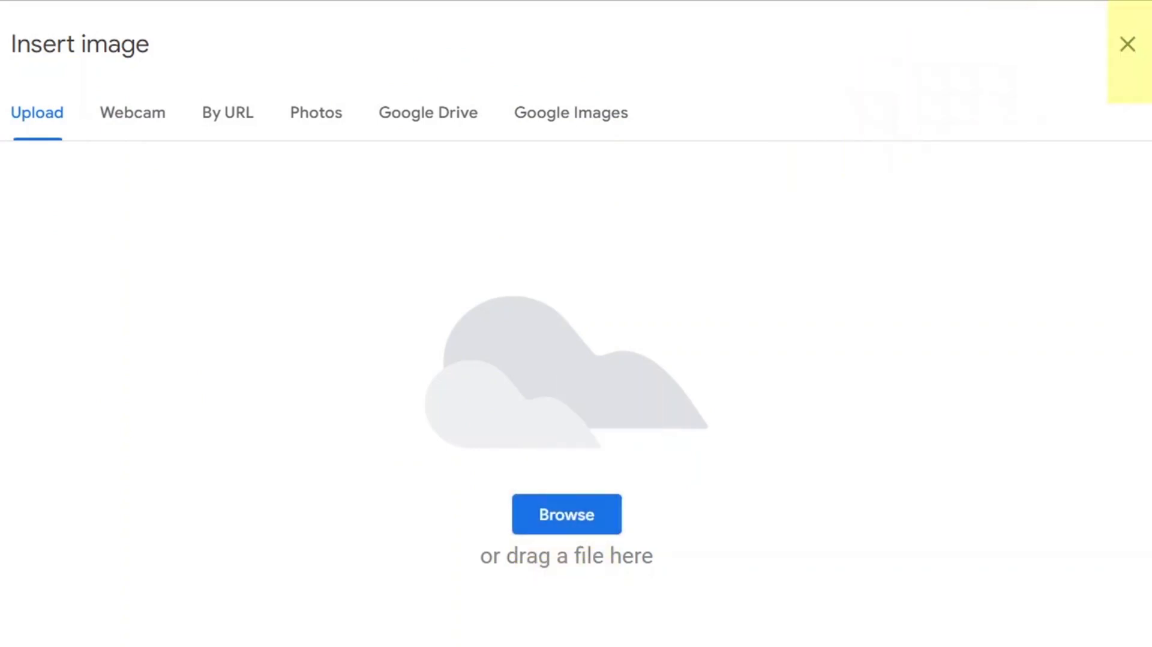
pyautogui.click(1128, 45)
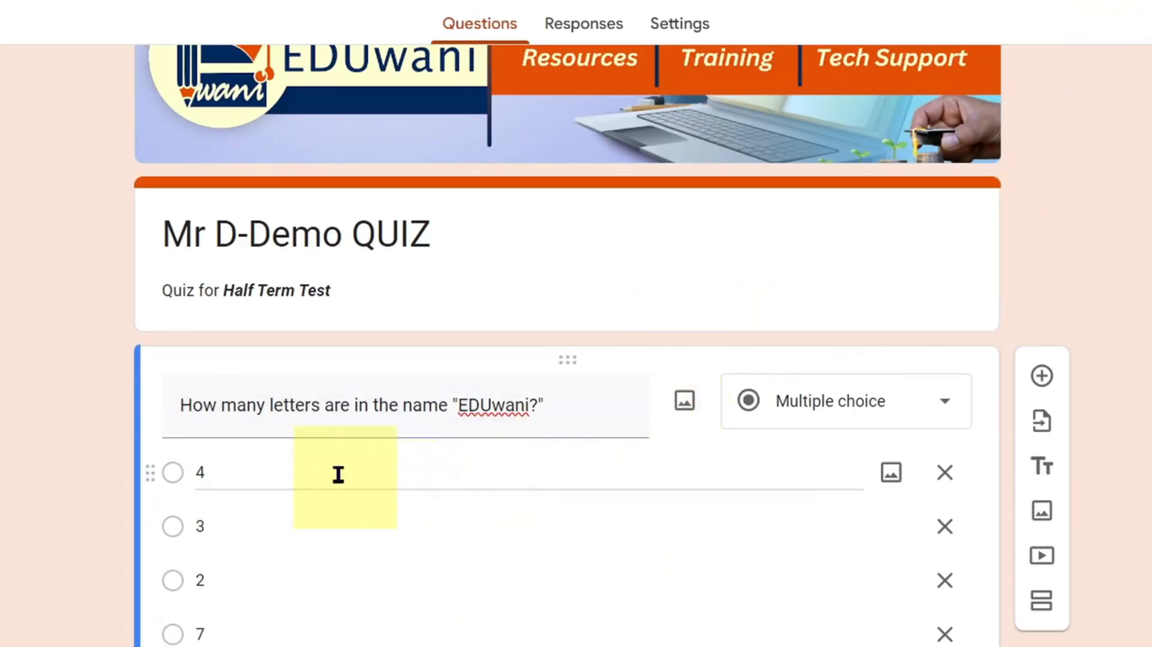
pyautogui.click(289, 457)
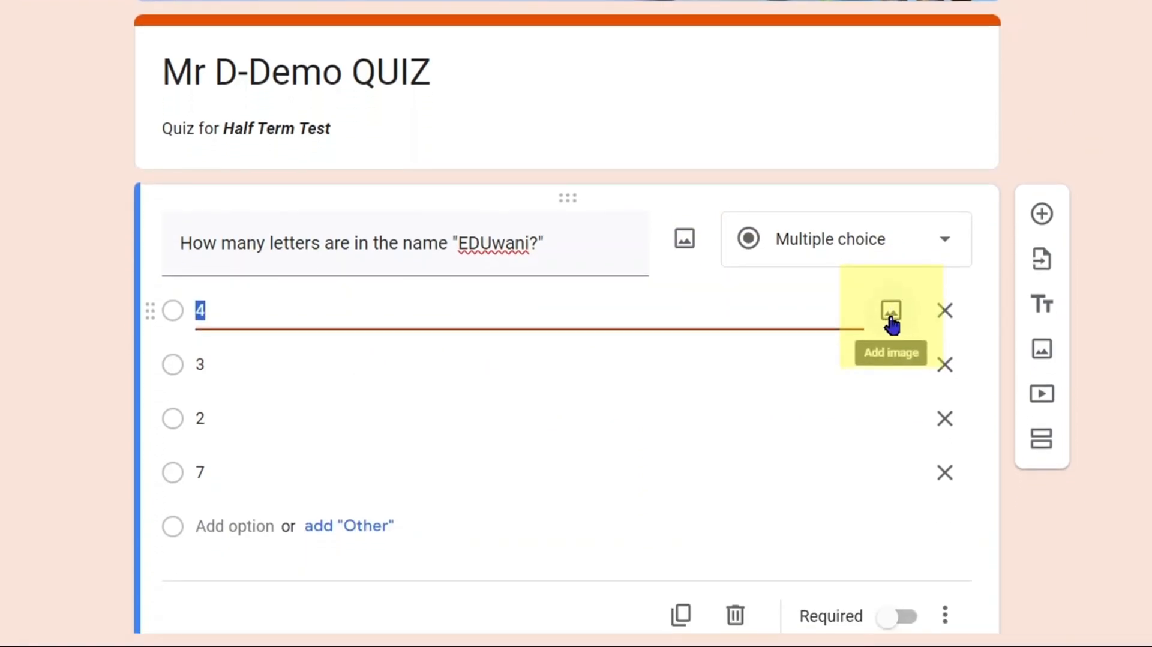
pyautogui.click(576, 378)
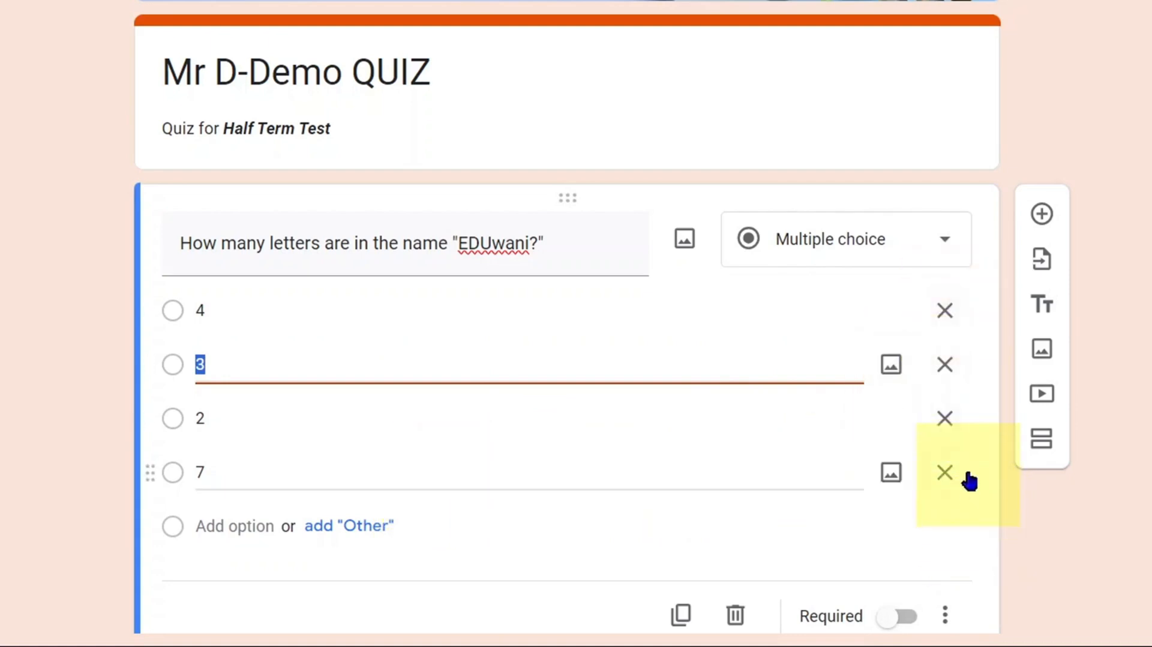
# Remove the answer option 2 and undo the removal
pyautogui.click(944, 418)
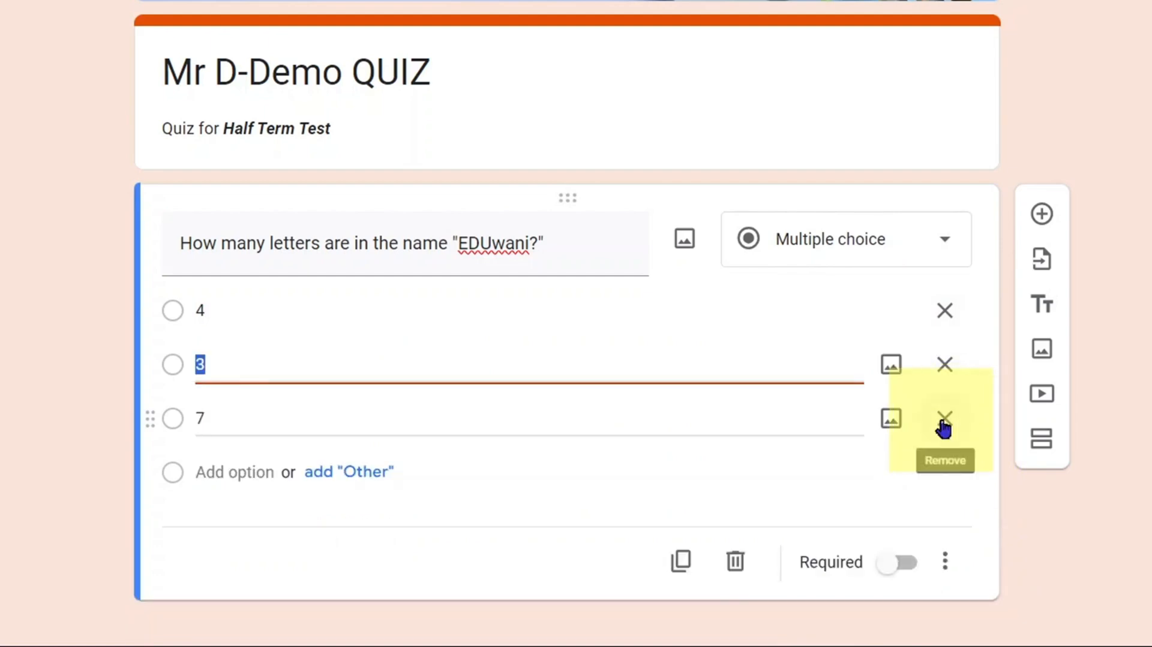
pyautogui.hotkey('ctrl', 'z')
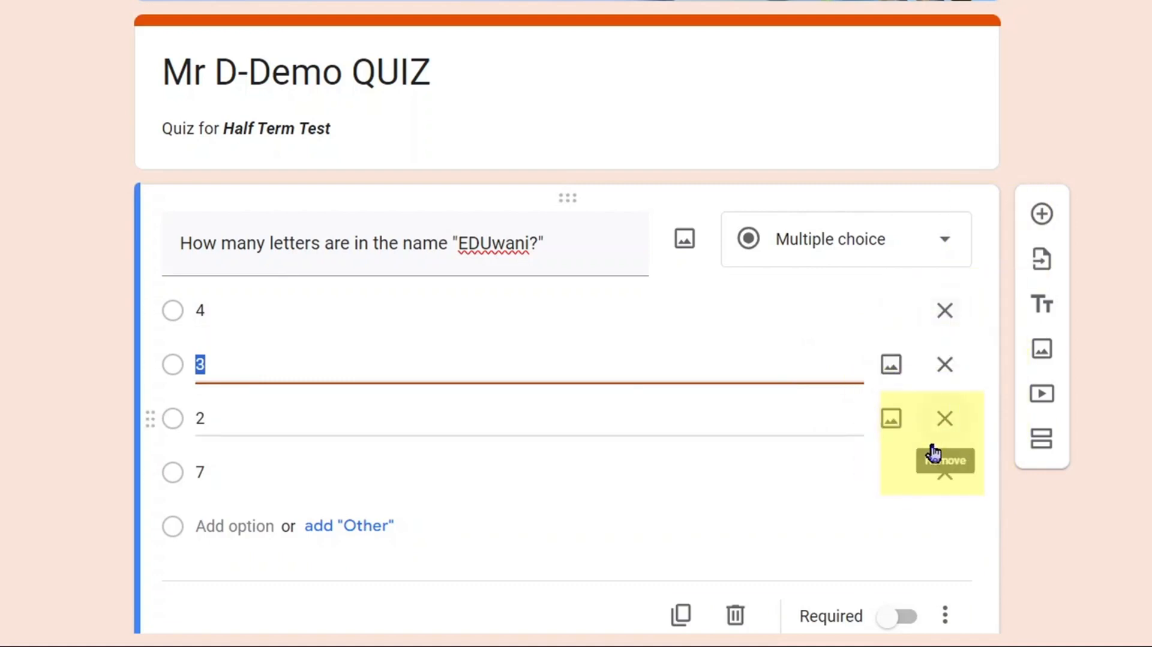
pyautogui.scroll(-2, 934, 454)
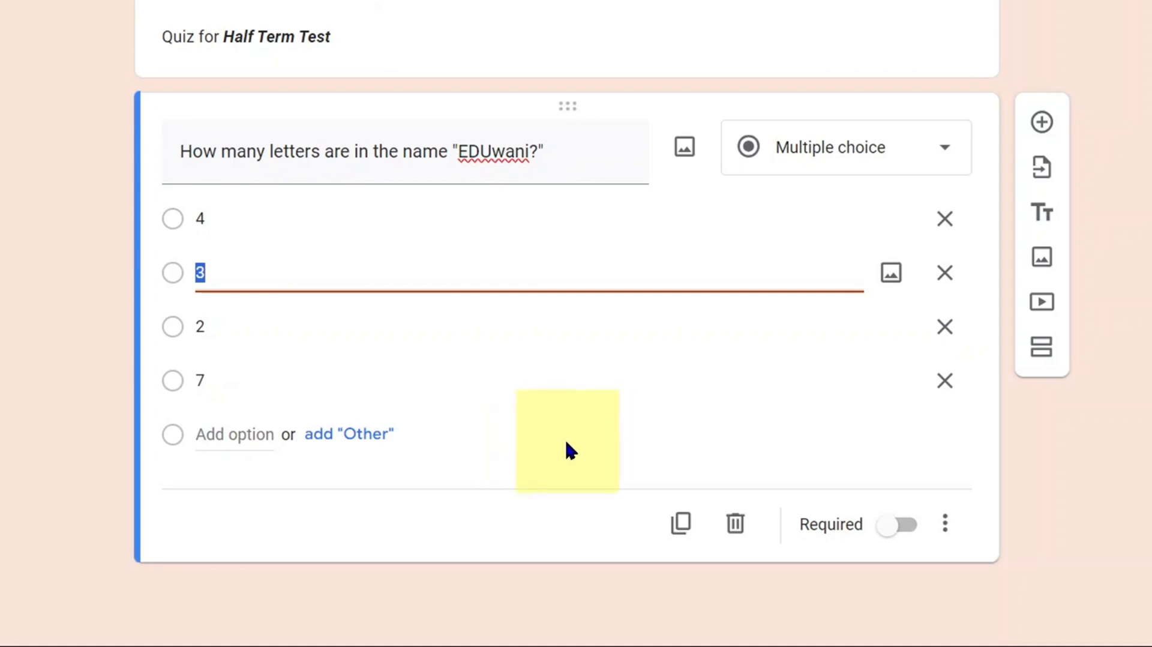
pyautogui.click(564, 438)
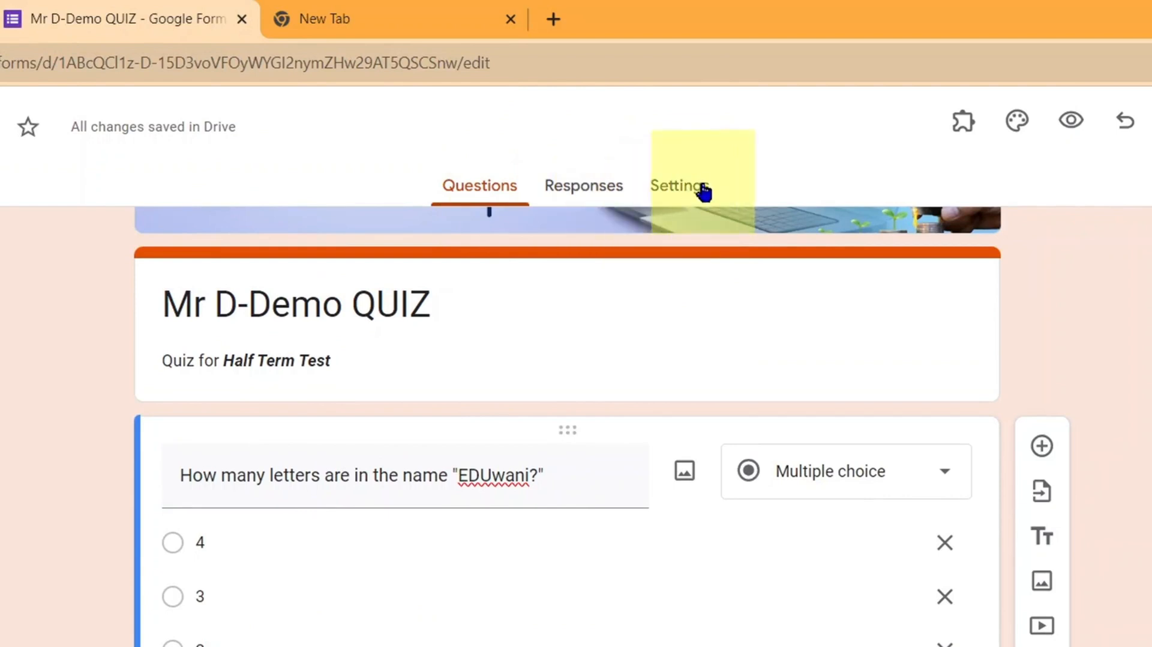
# View the form's settings and return to the questions
pyautogui.click(683, 197)
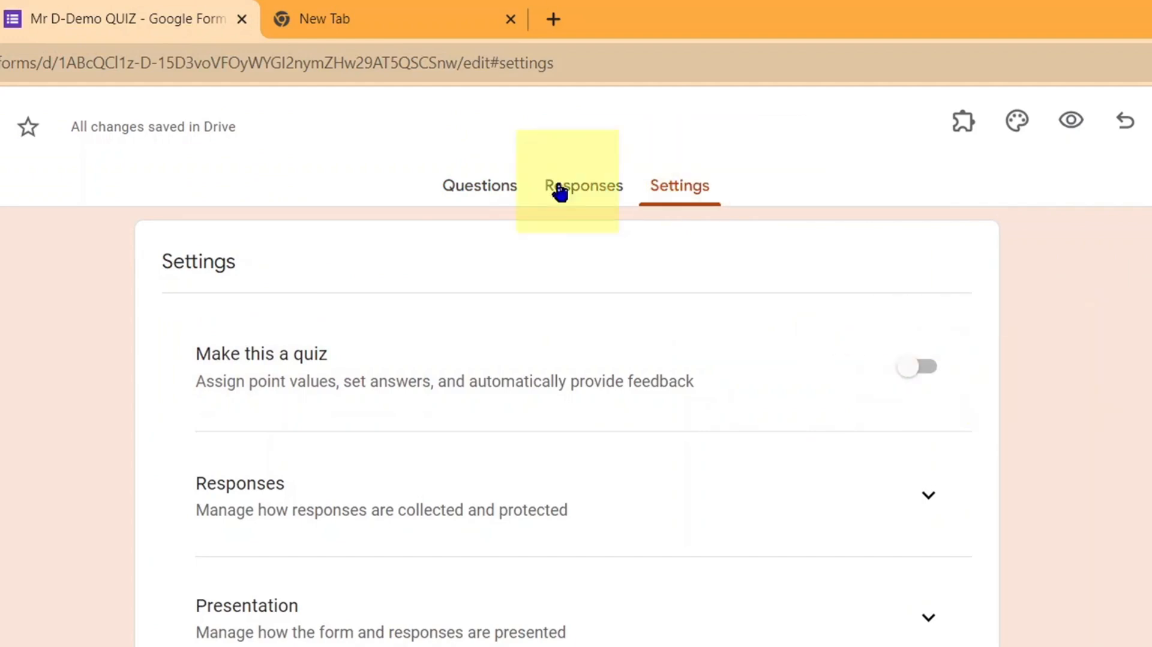
pyautogui.click(474, 187)
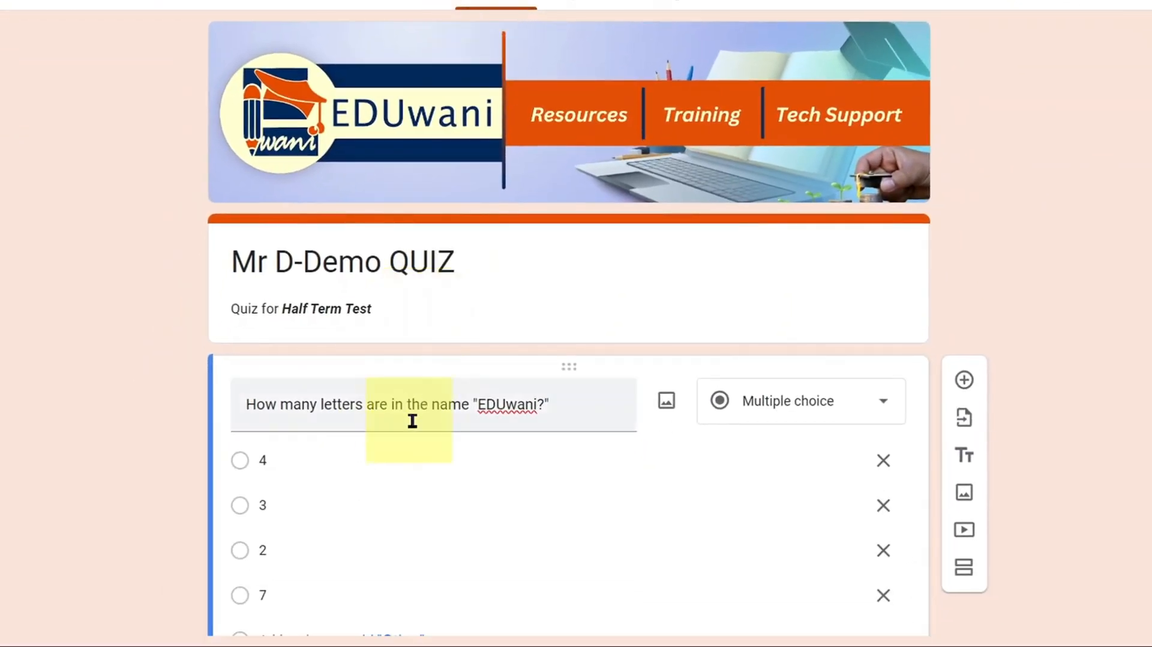
pyautogui.scroll(-2, 459, 438)
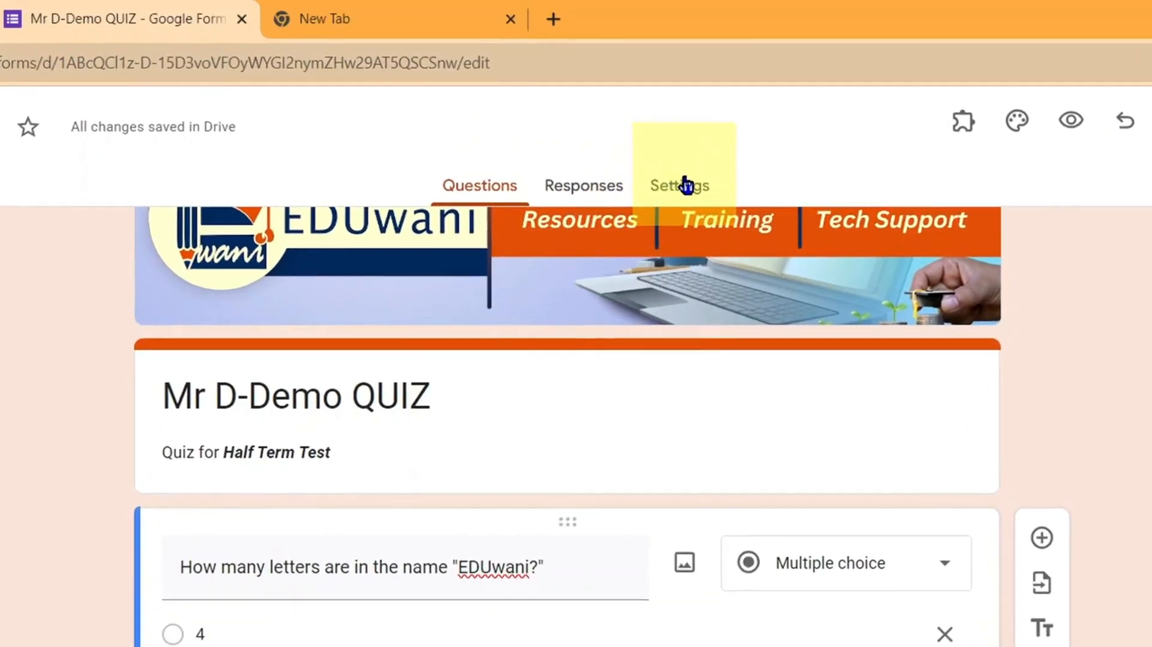
# Turn on Make this a quiz in the form's settings and return to the EDUwani question's answer key link
pyautogui.click(694, 190)
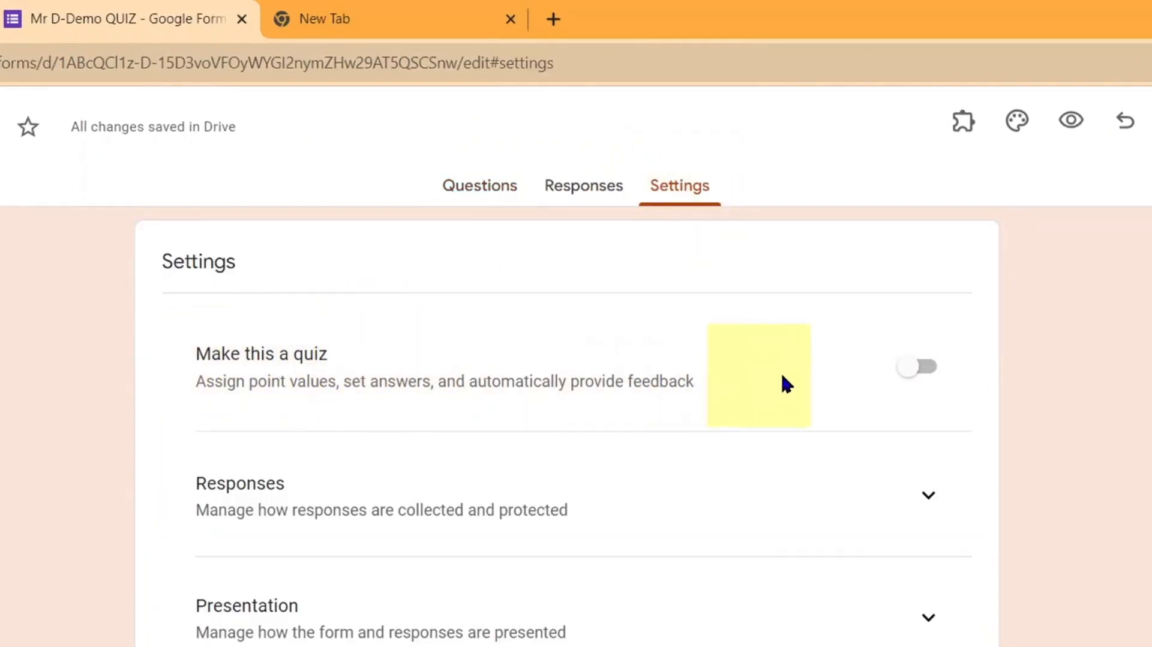
pyautogui.click(921, 371)
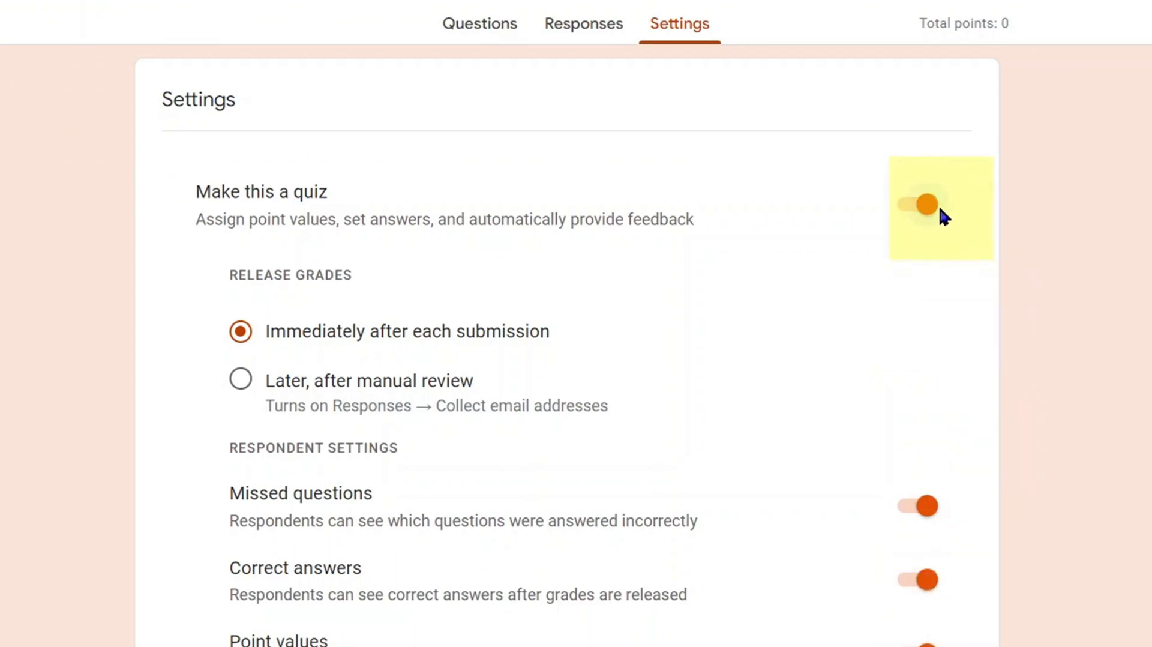
pyautogui.click(474, 42)
pyautogui.scroll(-4, 527, 282)
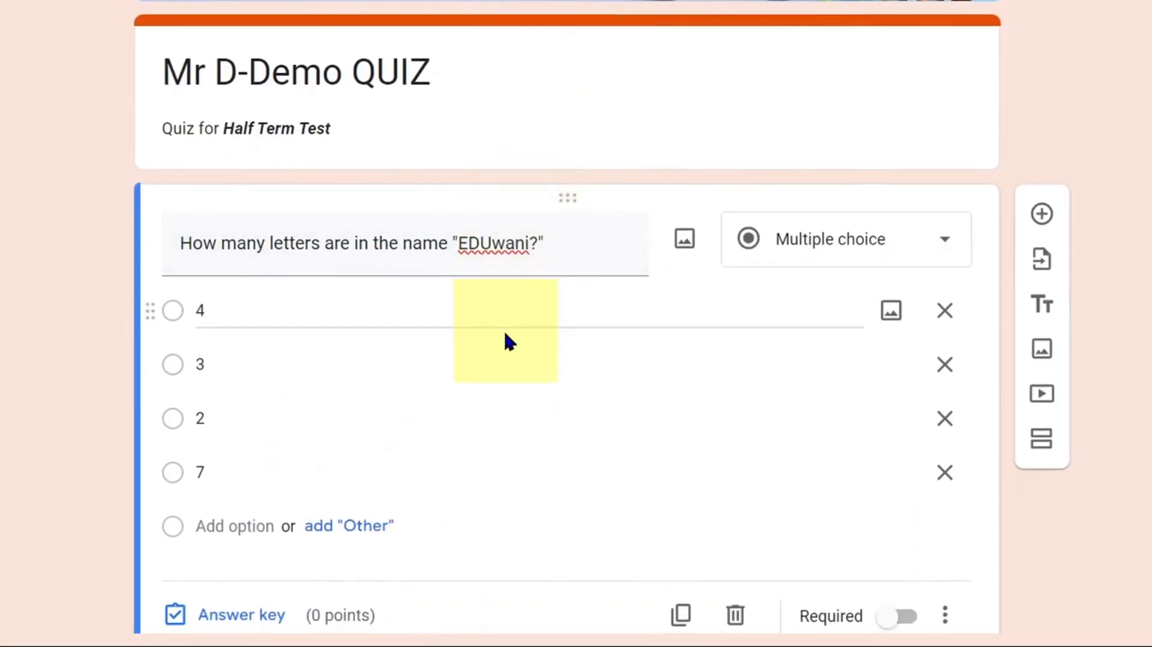
pyautogui.scroll(-2, 276, 599)
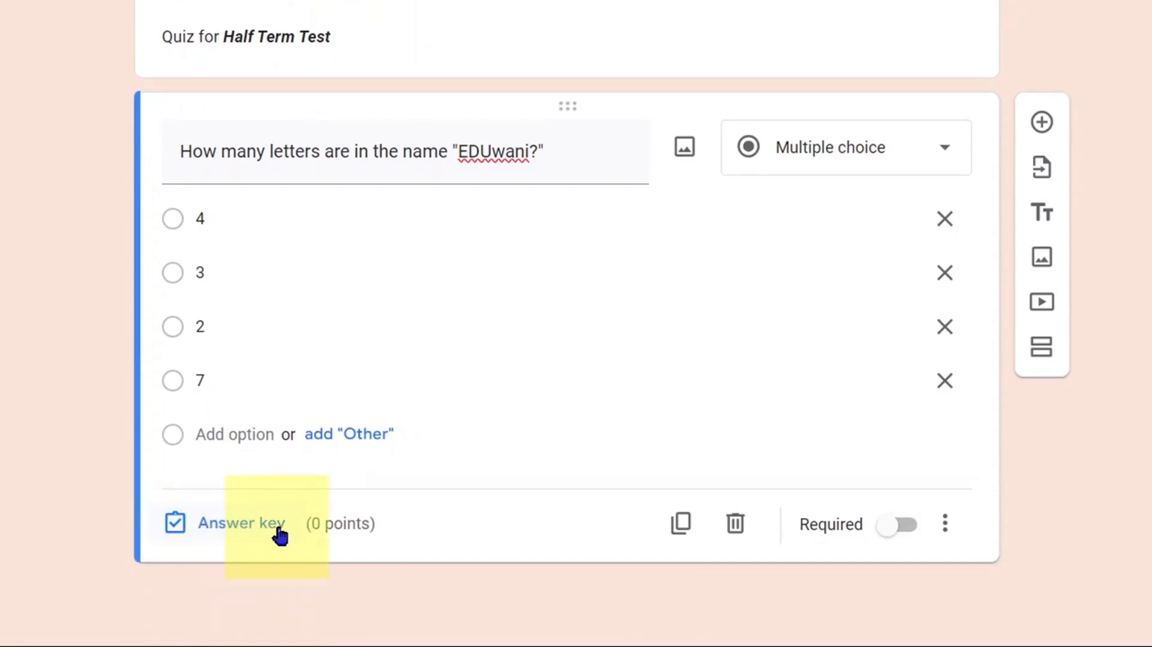
# In the EDUwani question's answer key, mark 7 as the correct answer and set the question's value to 5 points
pyautogui.click(236, 536)
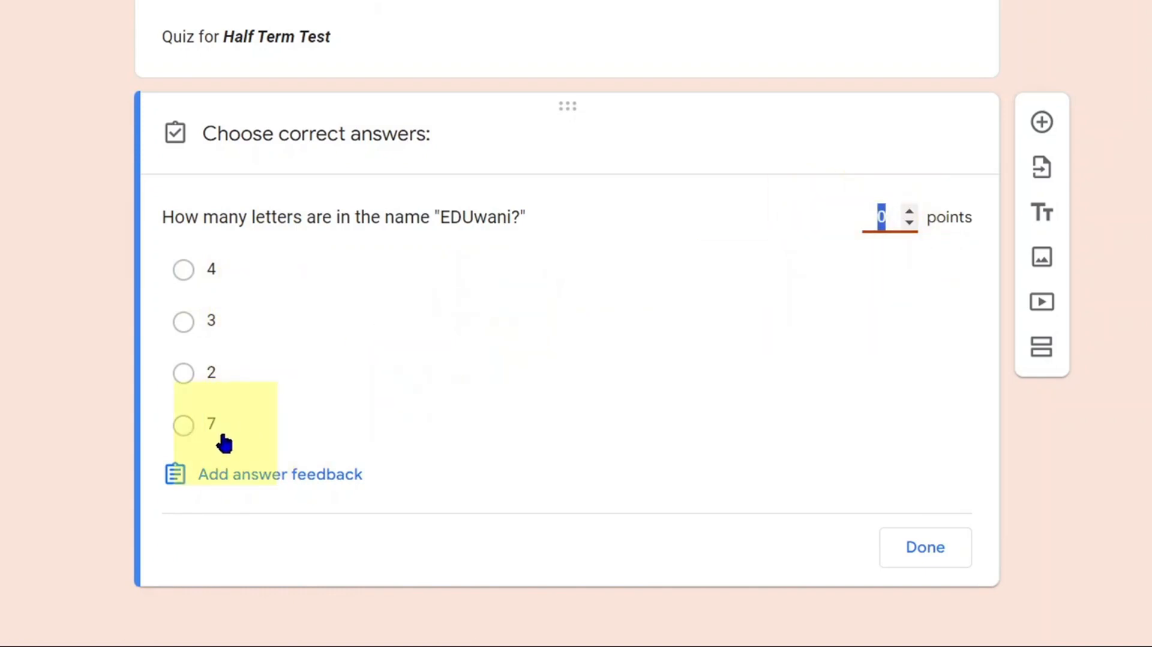
pyautogui.click(190, 429)
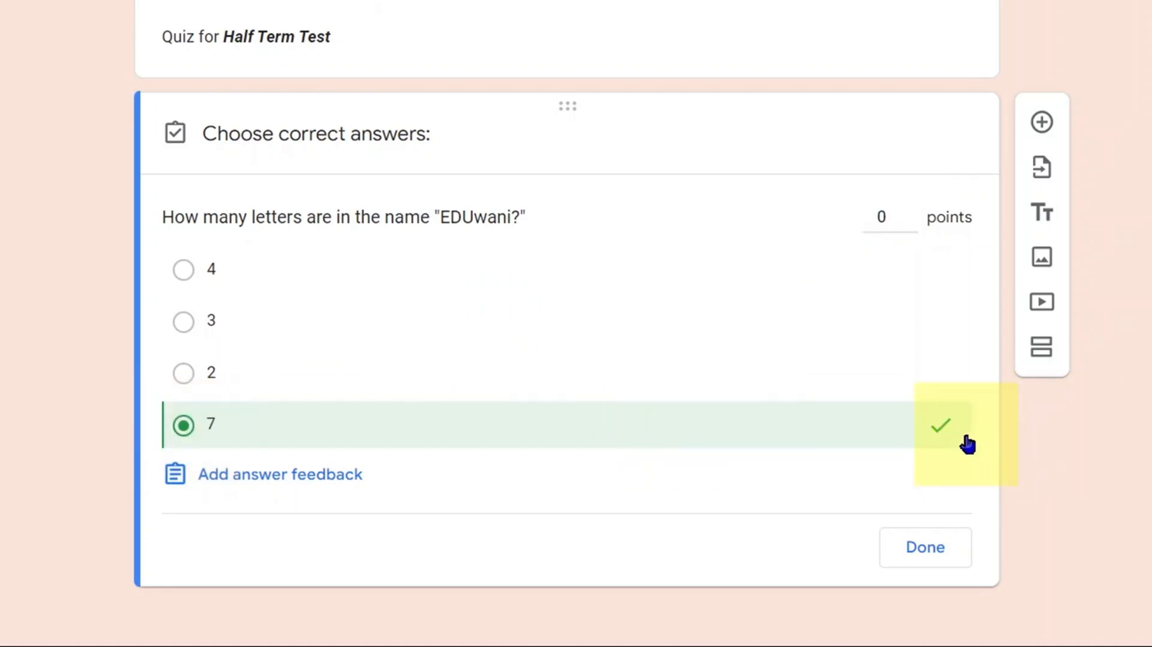
pyautogui.click(884, 217)
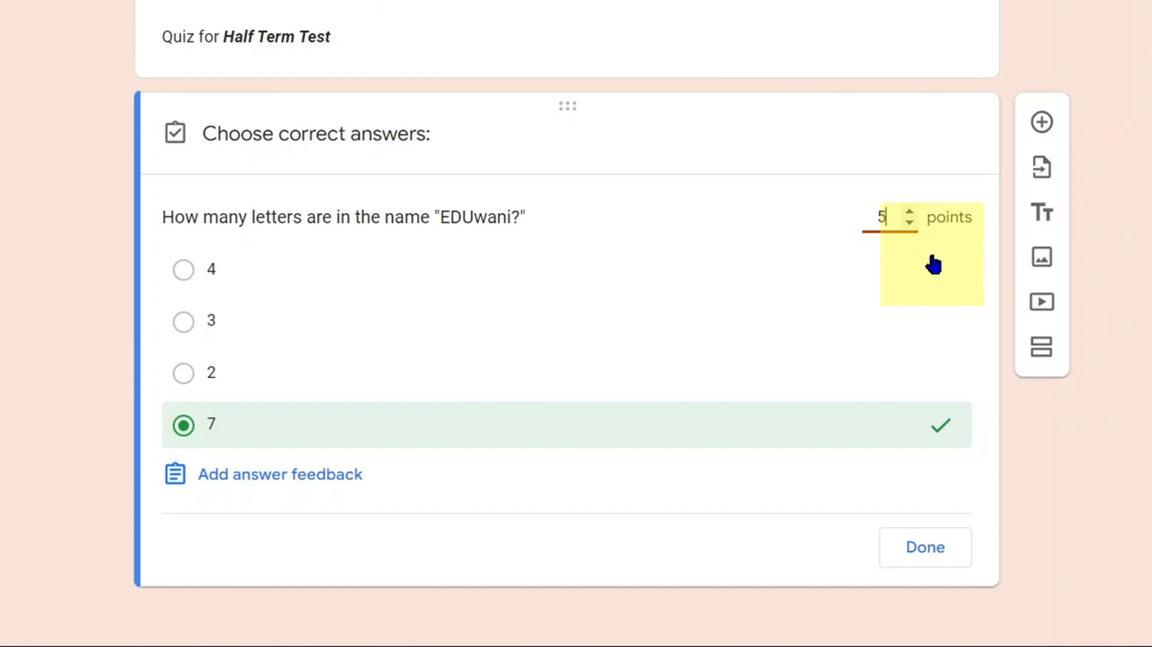
pyautogui.click(929, 549)
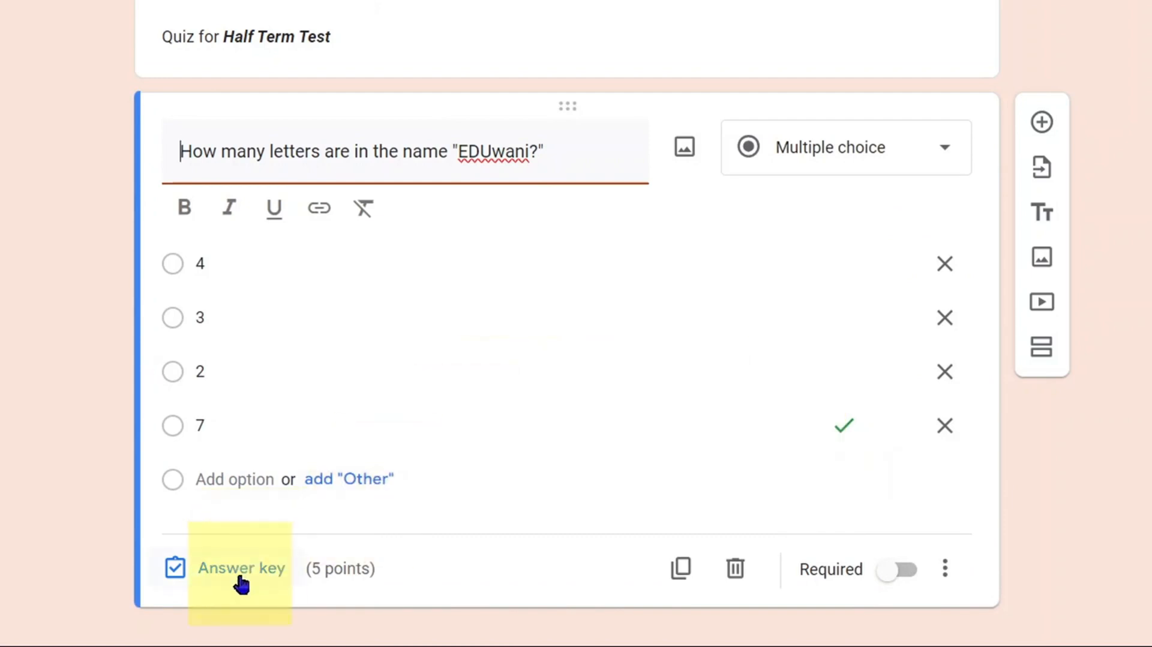
# Mark 3 as a second correct answer in the EDUwani question's answer key, and unmark it again
pyautogui.click(240, 571)
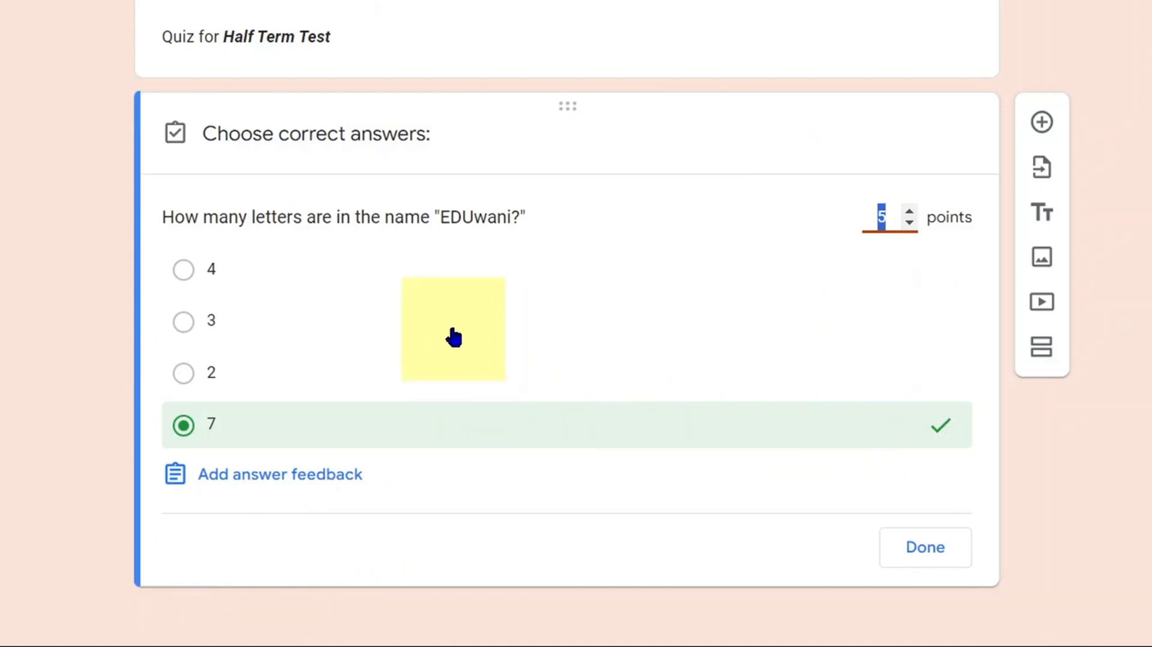
pyautogui.click(455, 330)
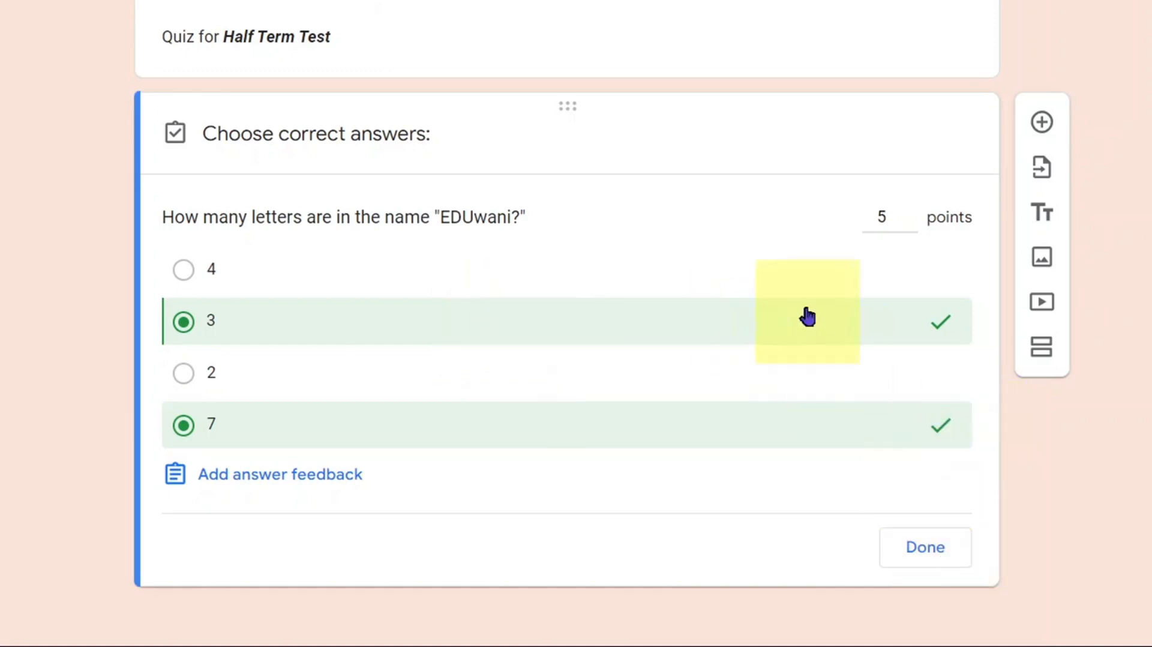
pyautogui.click(459, 344)
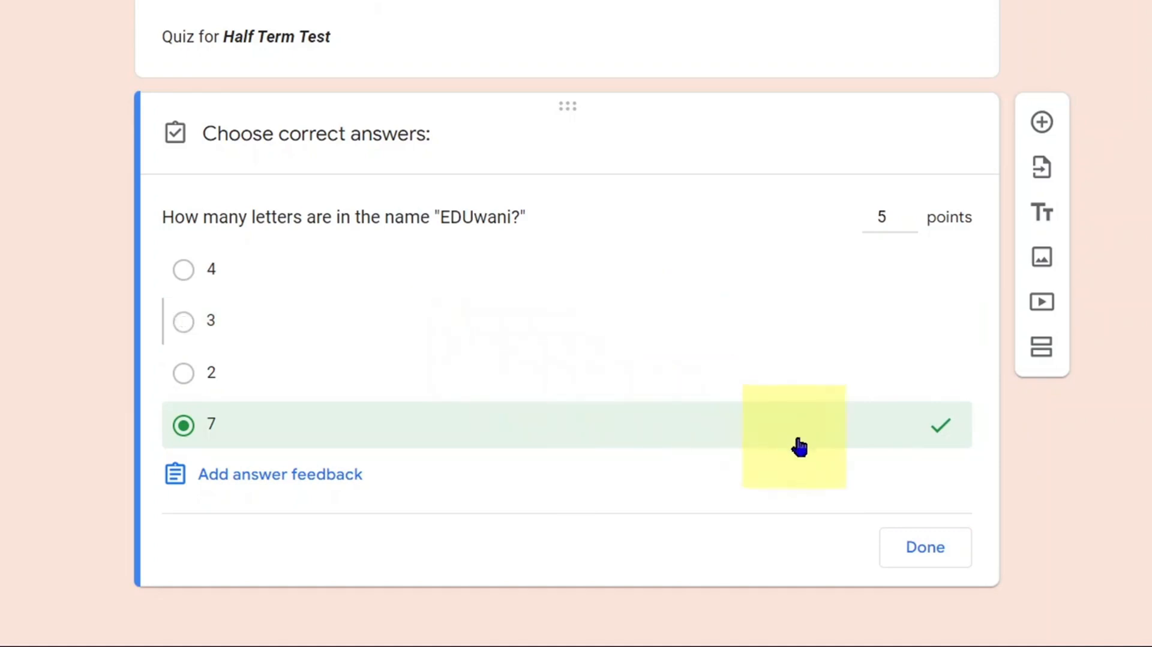
pyautogui.click(929, 548)
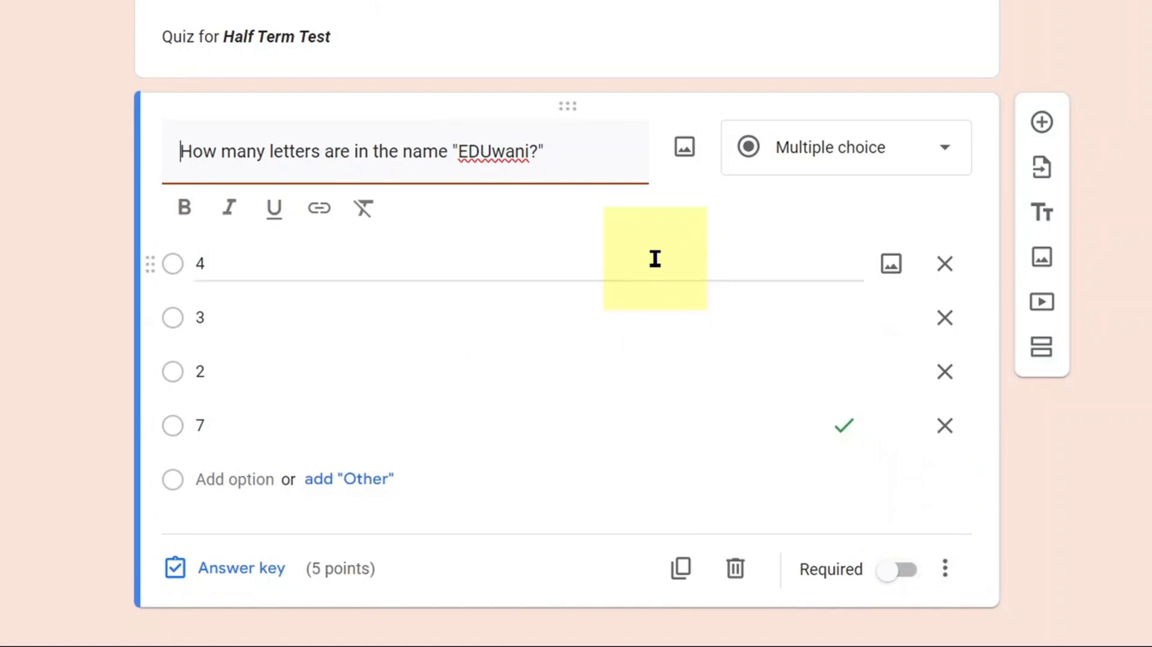
# Add a blank multiple-choice question below the EDUwani question and delete it
pyautogui.scroll(-1, 656, 259)
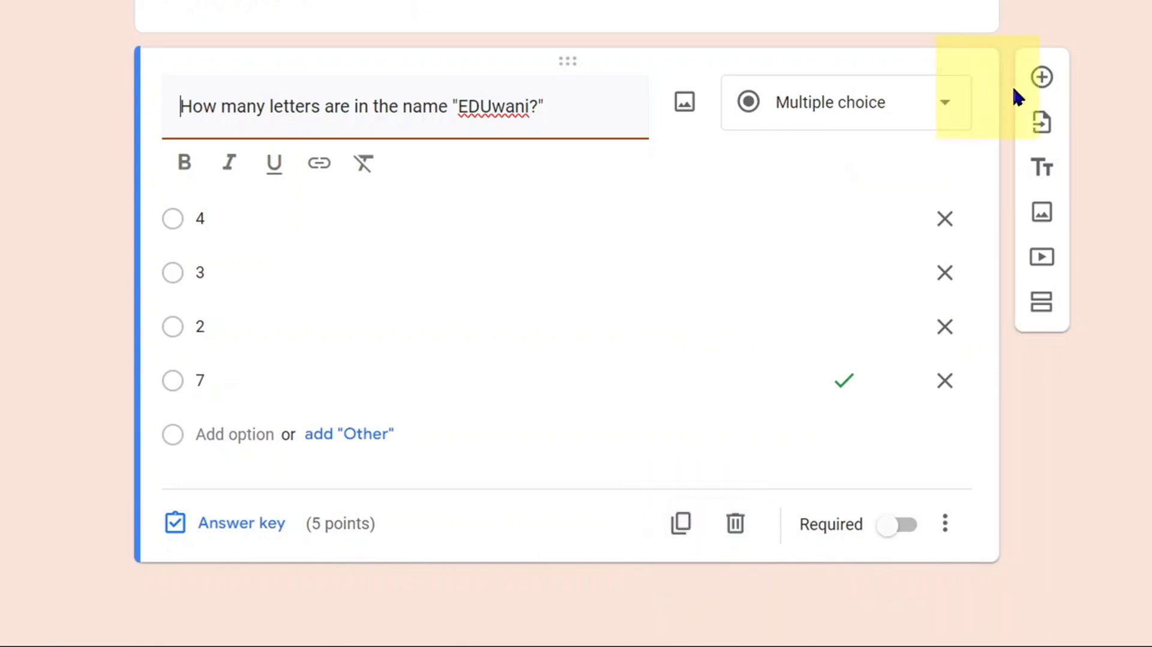
pyautogui.click(1042, 78)
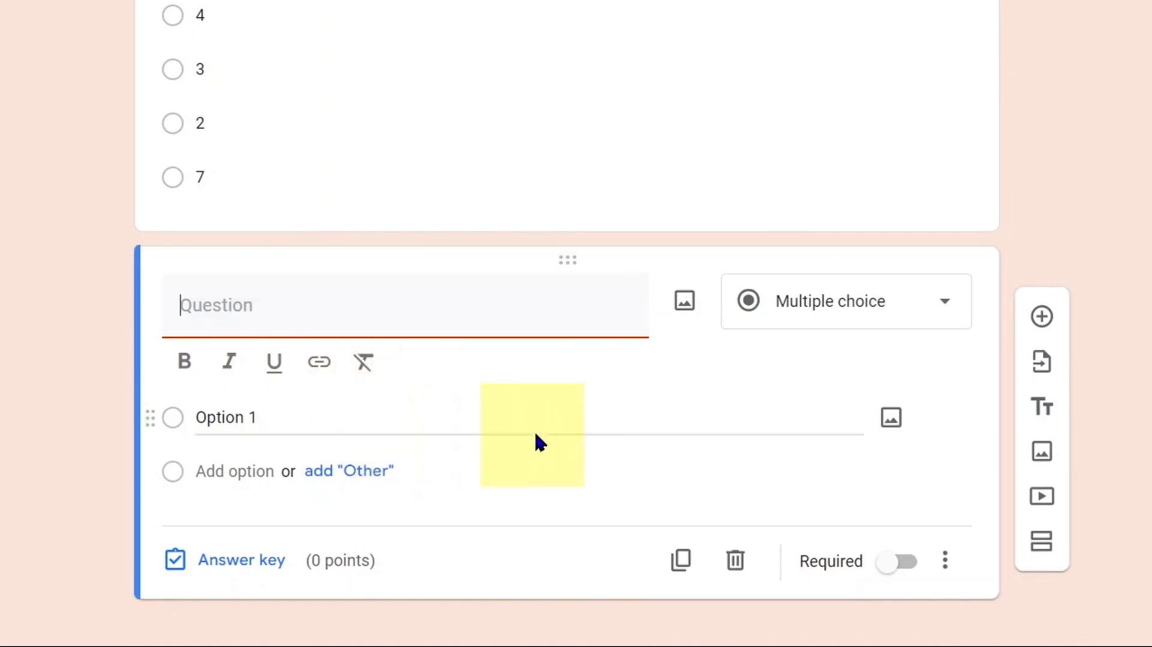
pyautogui.click(735, 570)
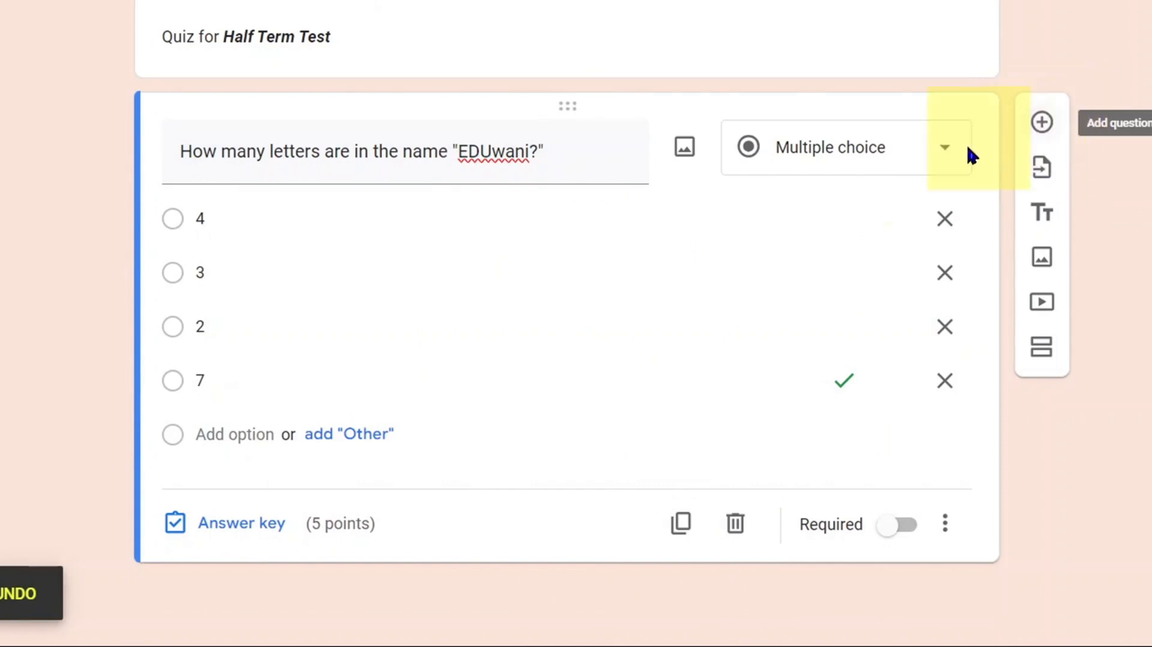
# Duplicate the EDUwani question, change the name in the copy to "EDUwani Campus", and replace its second option with 13
pyautogui.click(680, 536)
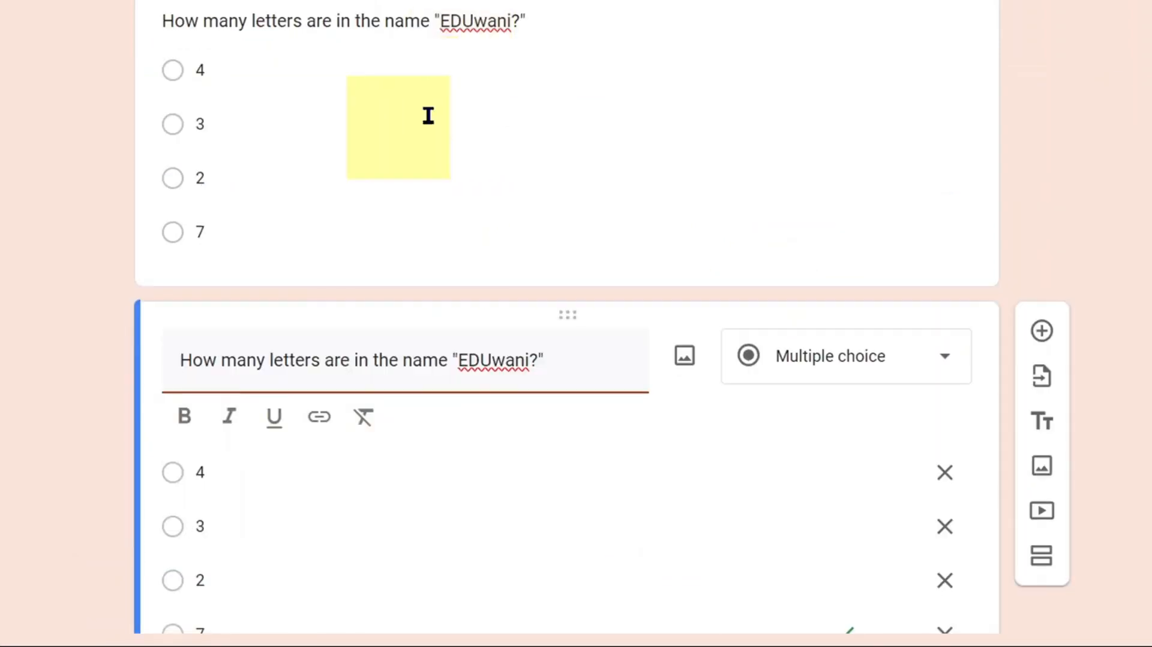
pyautogui.scroll(-2, 447, 456)
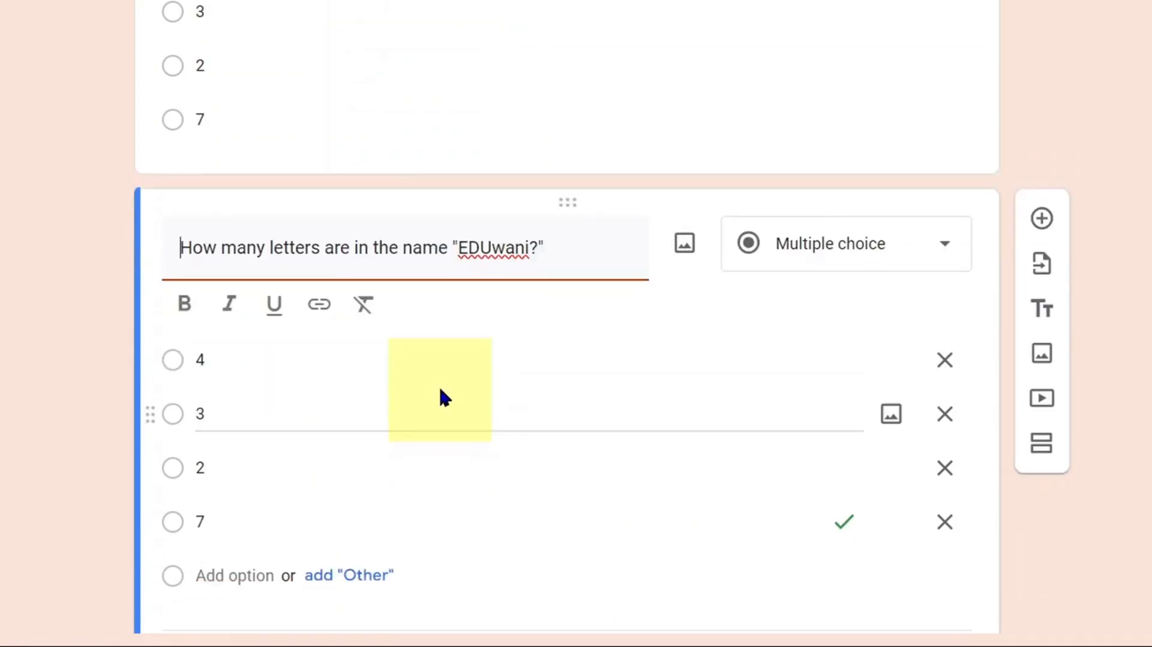
pyautogui.rightClick(533, 247)
pyautogui.press('Escape')
pyautogui.click(531, 247)
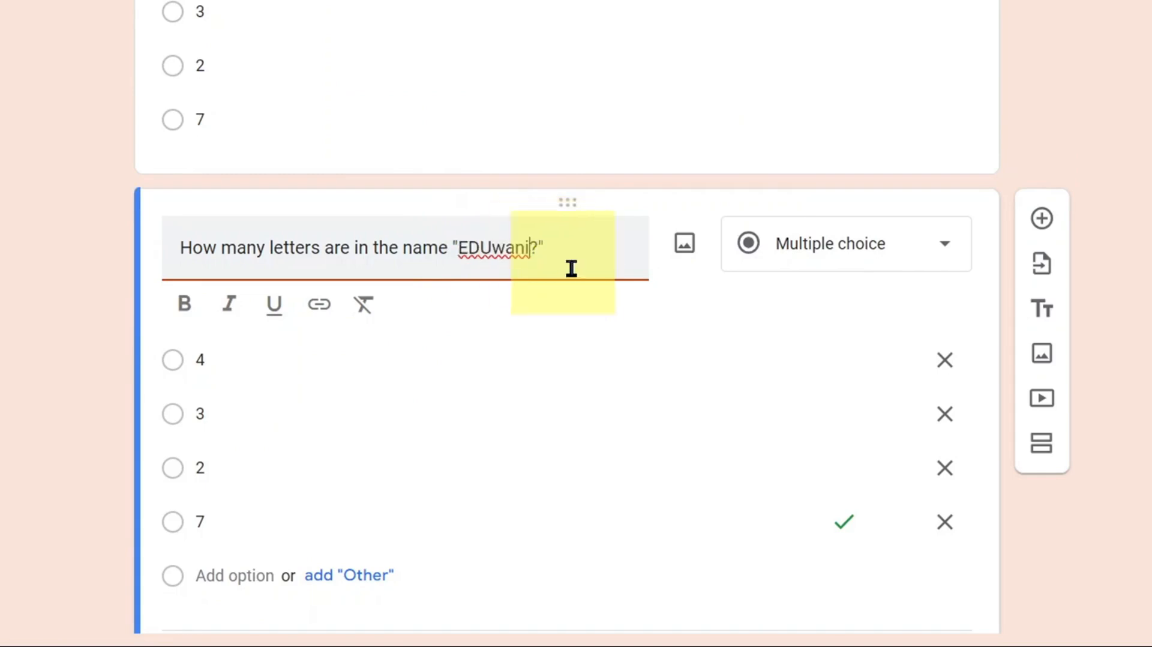
pyautogui.write('Campus')
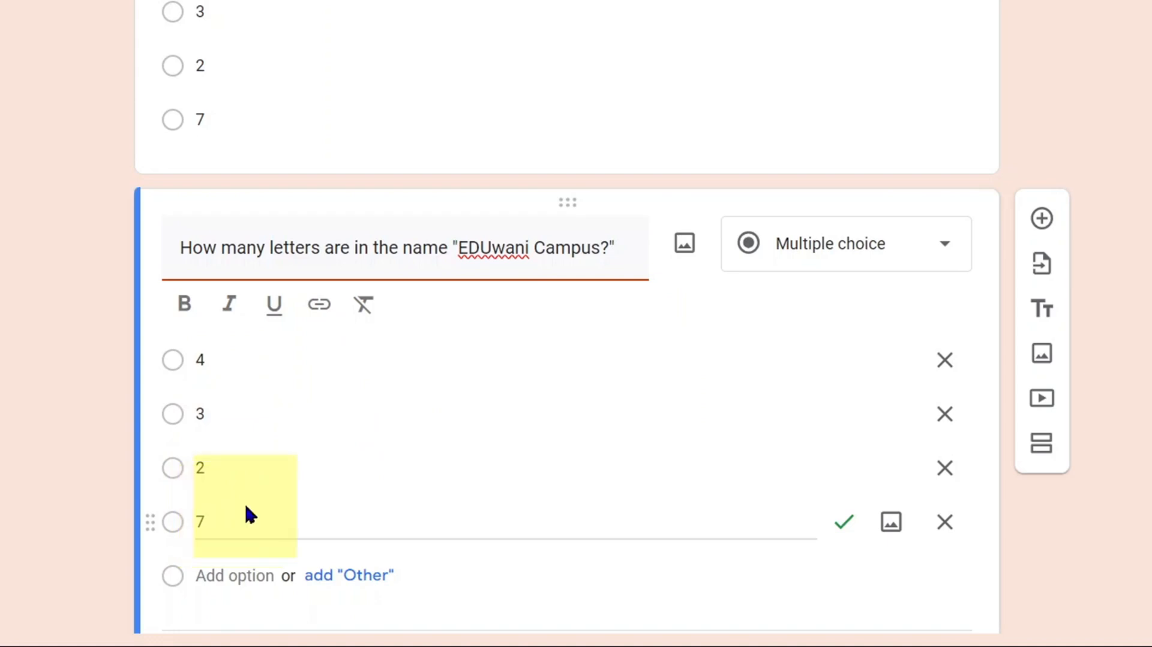
pyautogui.click(214, 418)
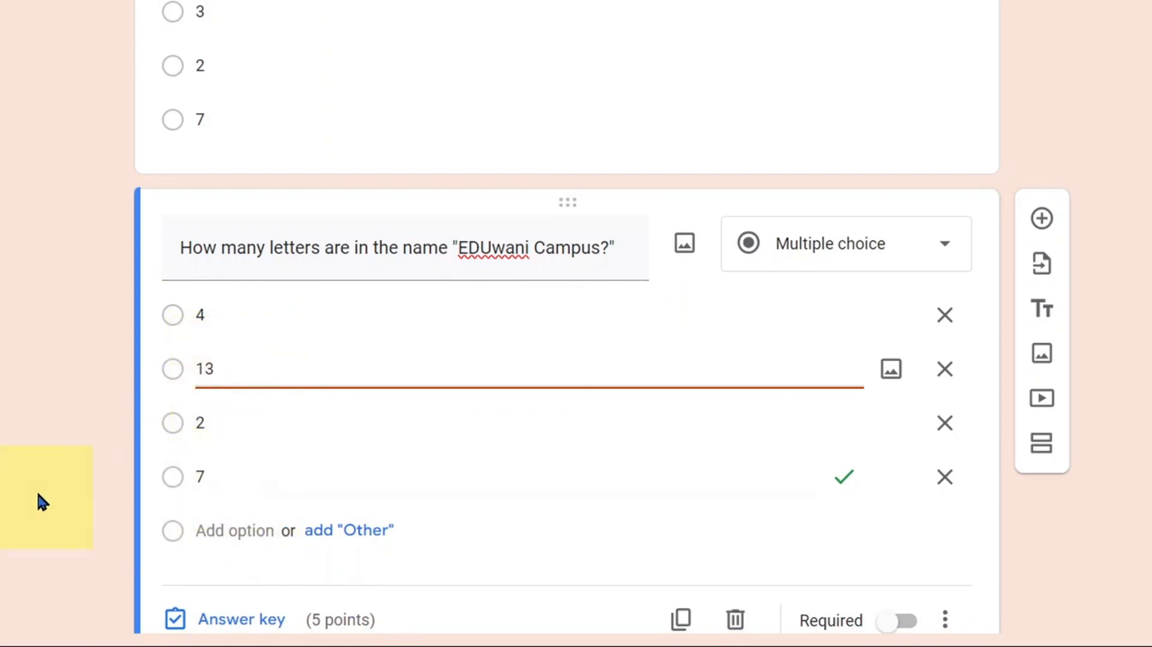
# In the EDUwani Campus question's answer key, mark only 13 as correct and set the value to 10 points
pyautogui.scroll(-2, 243, 571)
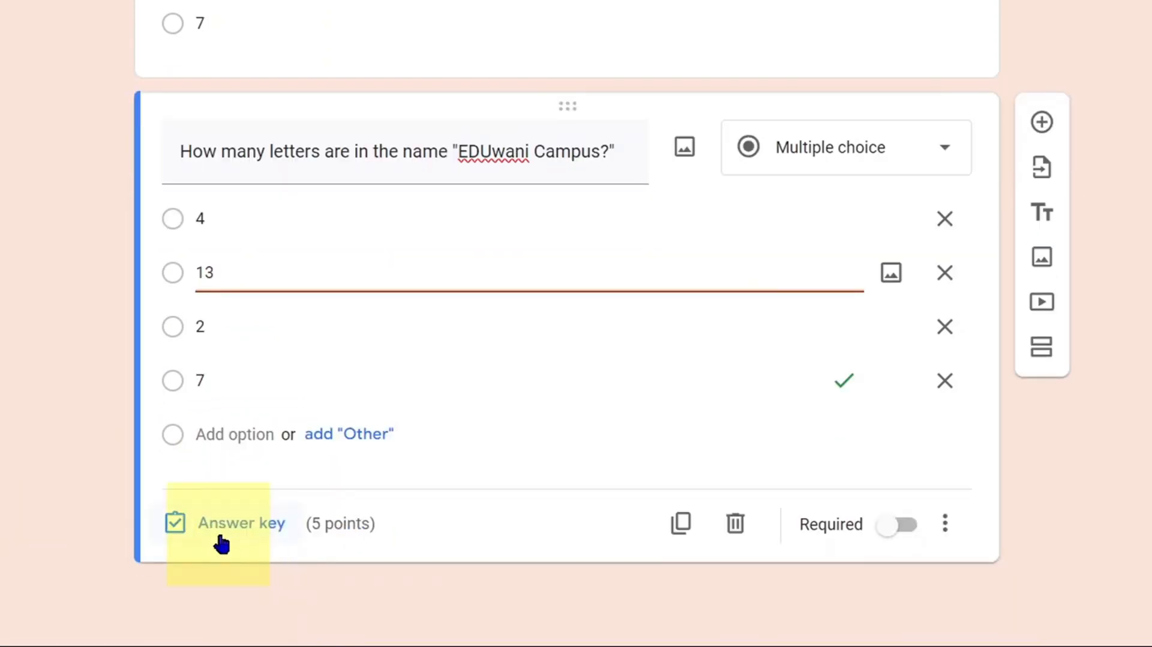
pyautogui.click(225, 536)
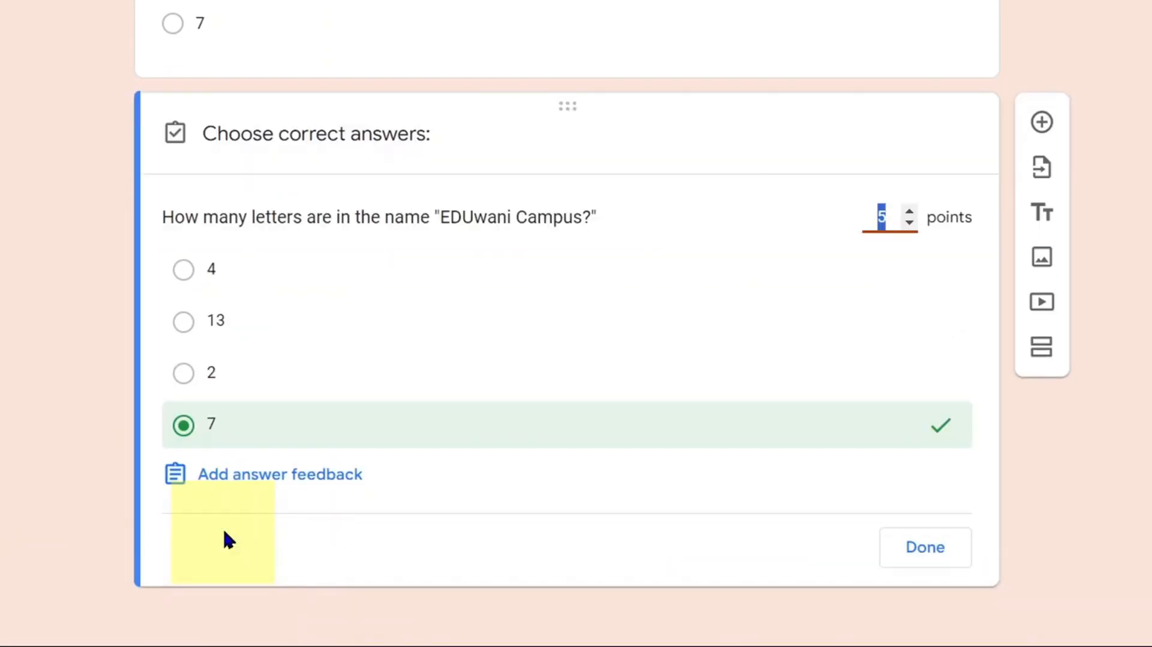
pyautogui.click(184, 426)
pyautogui.click(185, 322)
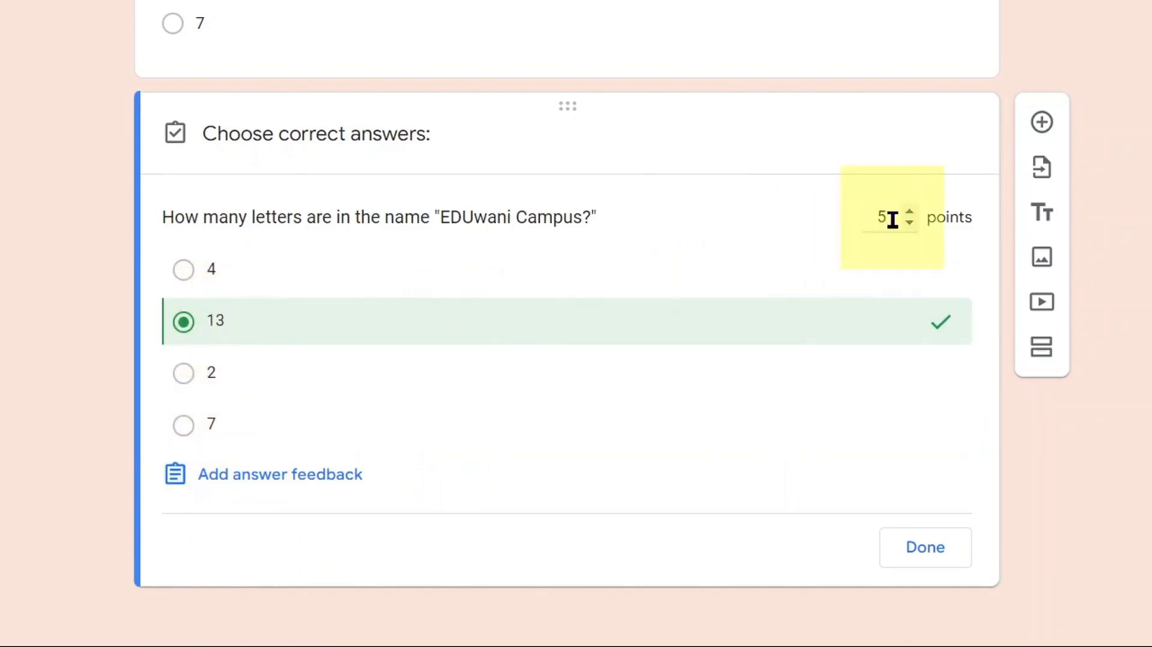
pyautogui.moveTo(894, 219); pyautogui.dragTo(874, 219)
pyautogui.write('10')
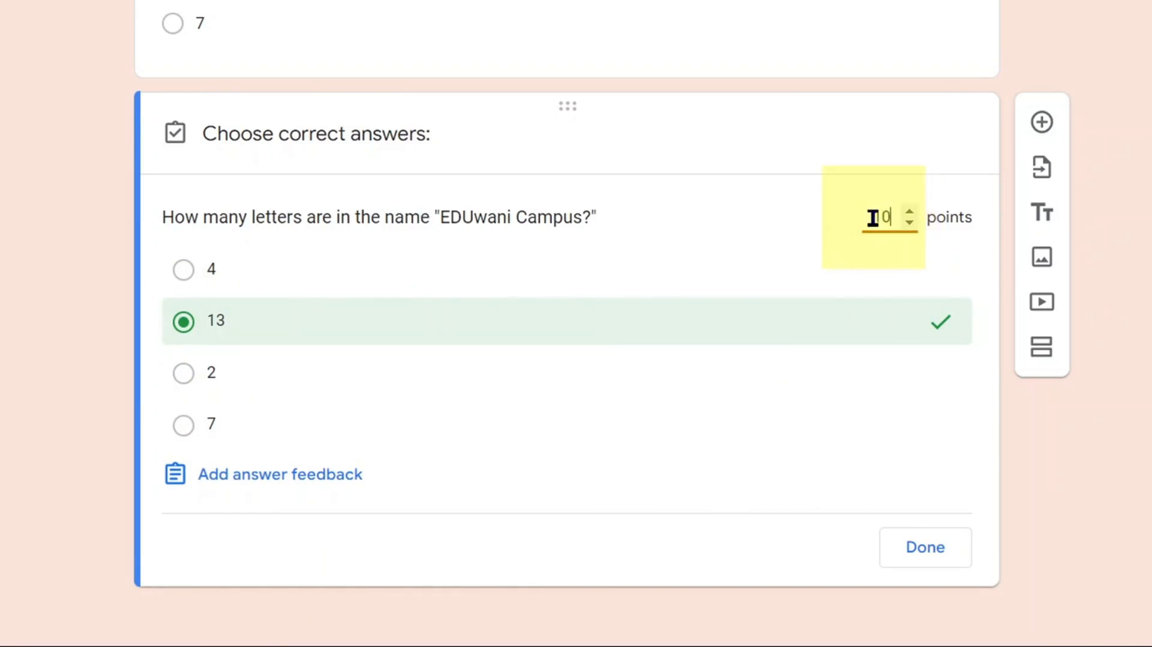
pyautogui.click(936, 549)
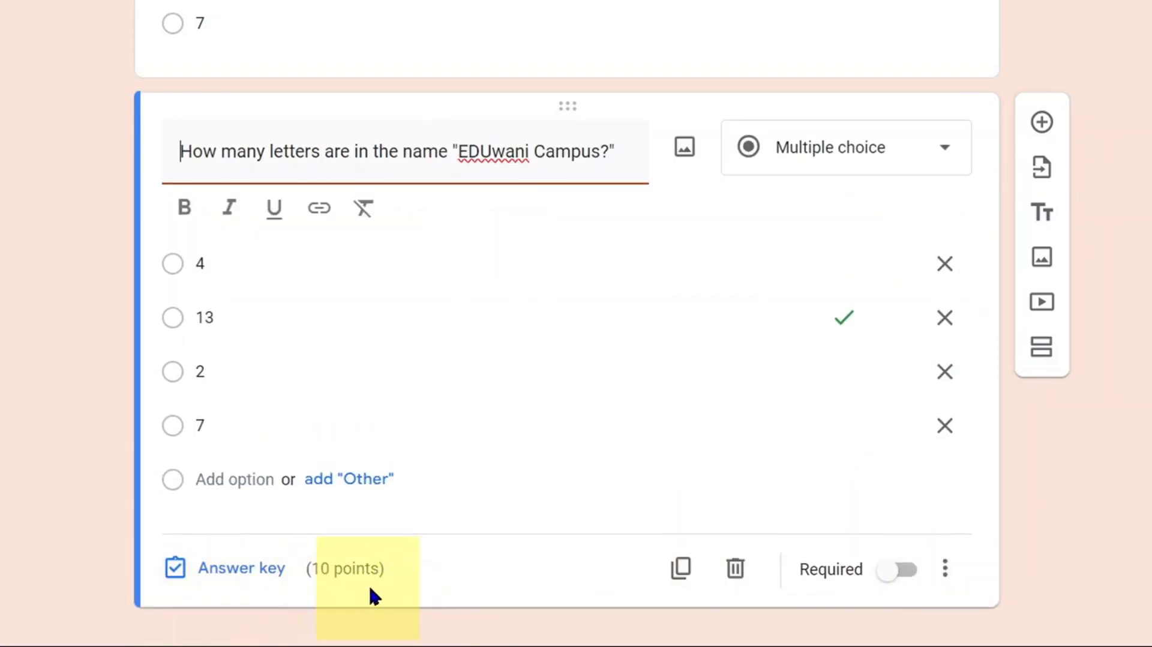
# Compare the points assigned to the EDUwani question with those of the EDUwani Campus question
pyautogui.scroll(2, 261, 66)
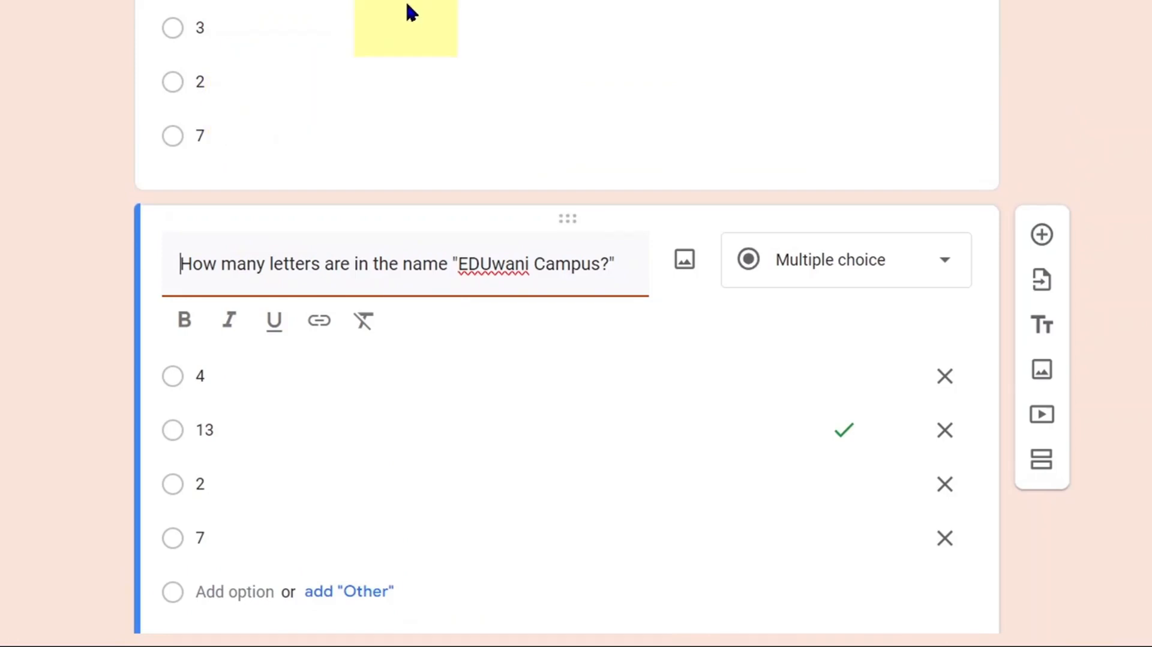
pyautogui.click(447, 6)
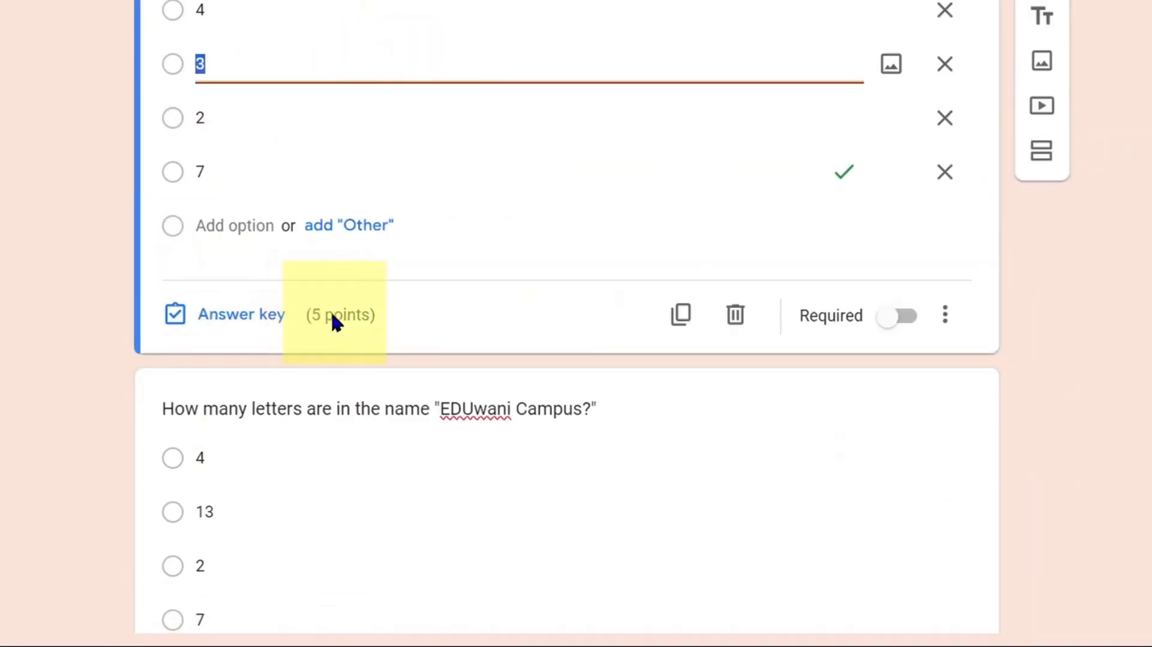
pyautogui.scroll(-2, 357, 330)
pyautogui.click(420, 400)
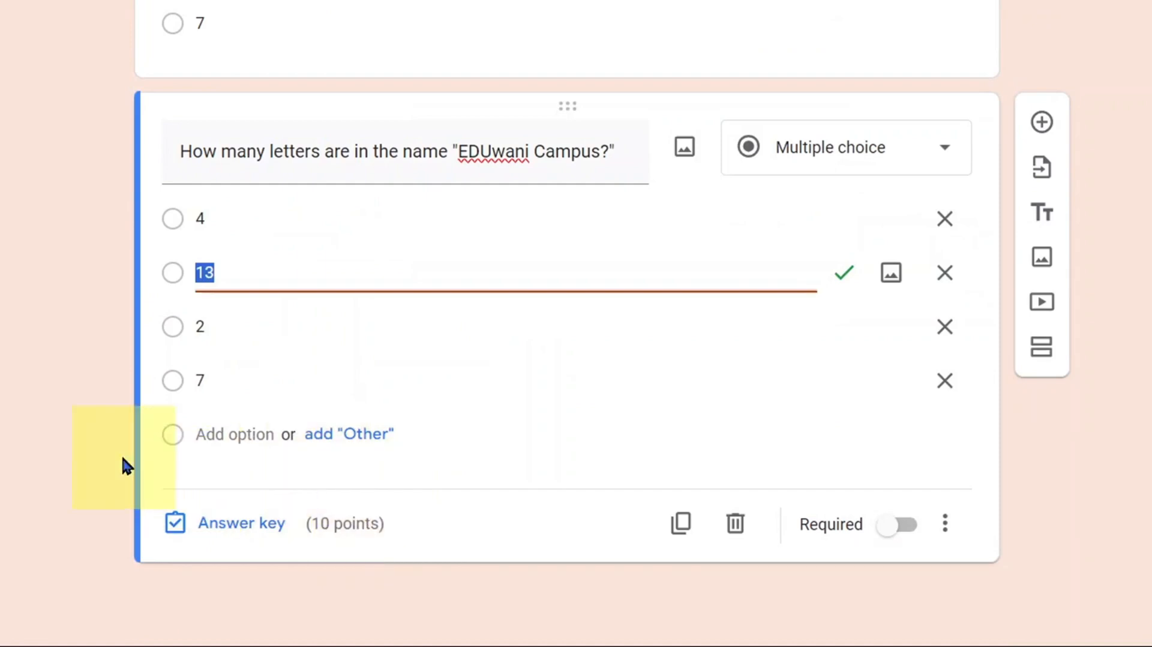
pyautogui.click(5, 477)
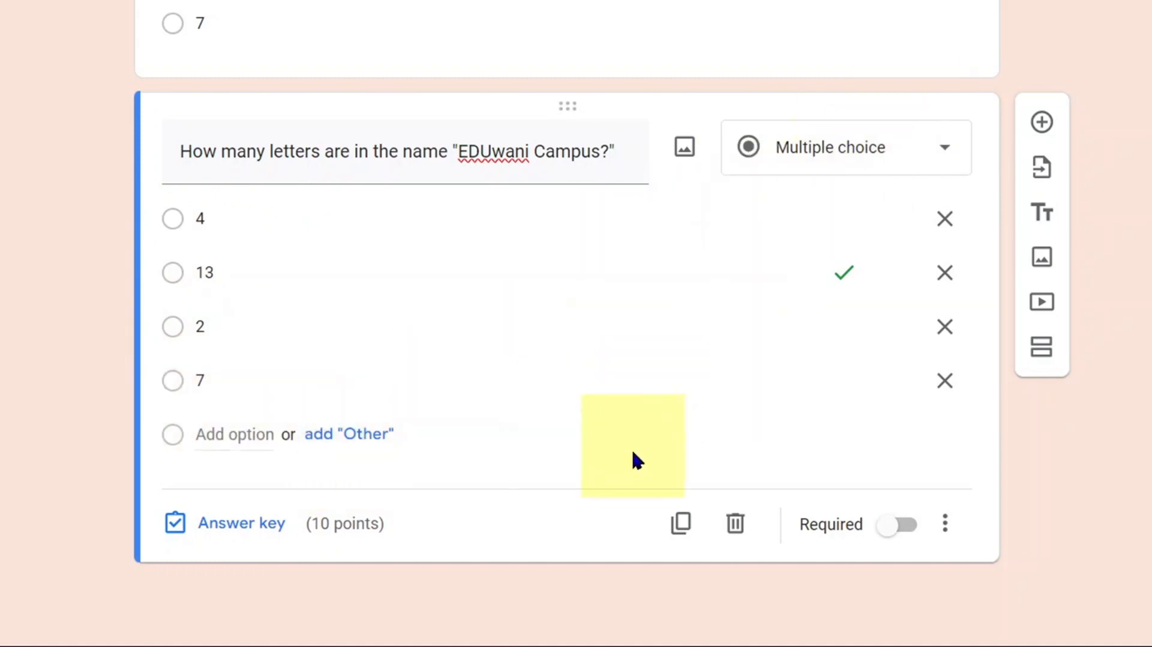
# Duplicate the EDUwani Campus question and delete the duplicate
pyautogui.click(681, 526)
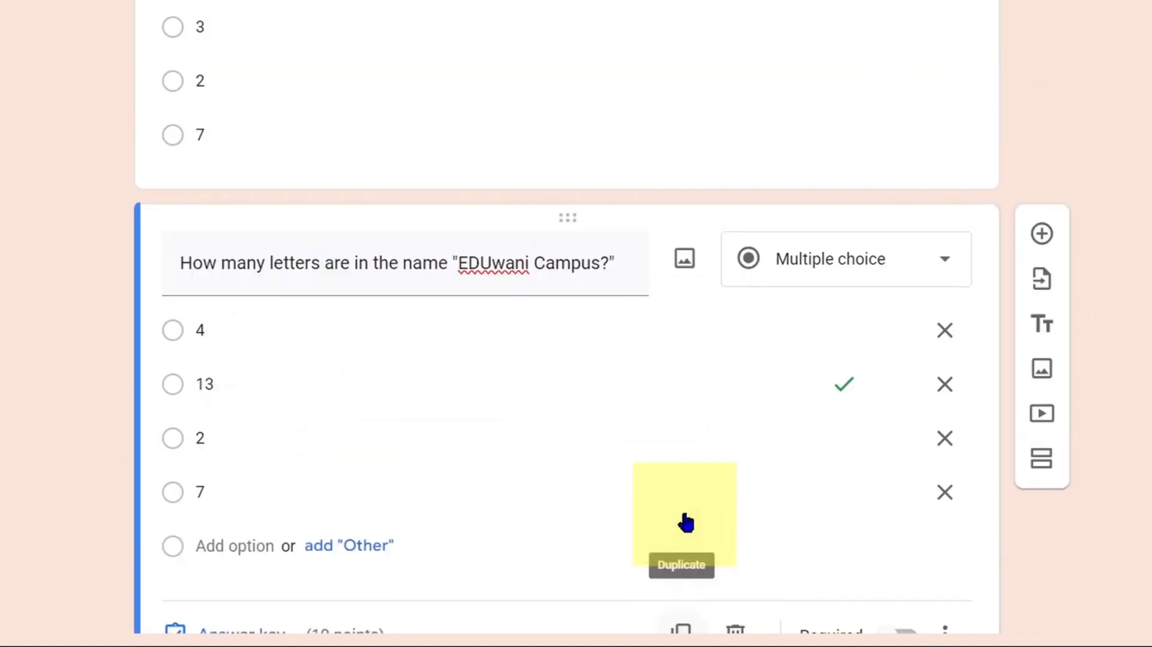
pyautogui.scroll(-2, 577, 372)
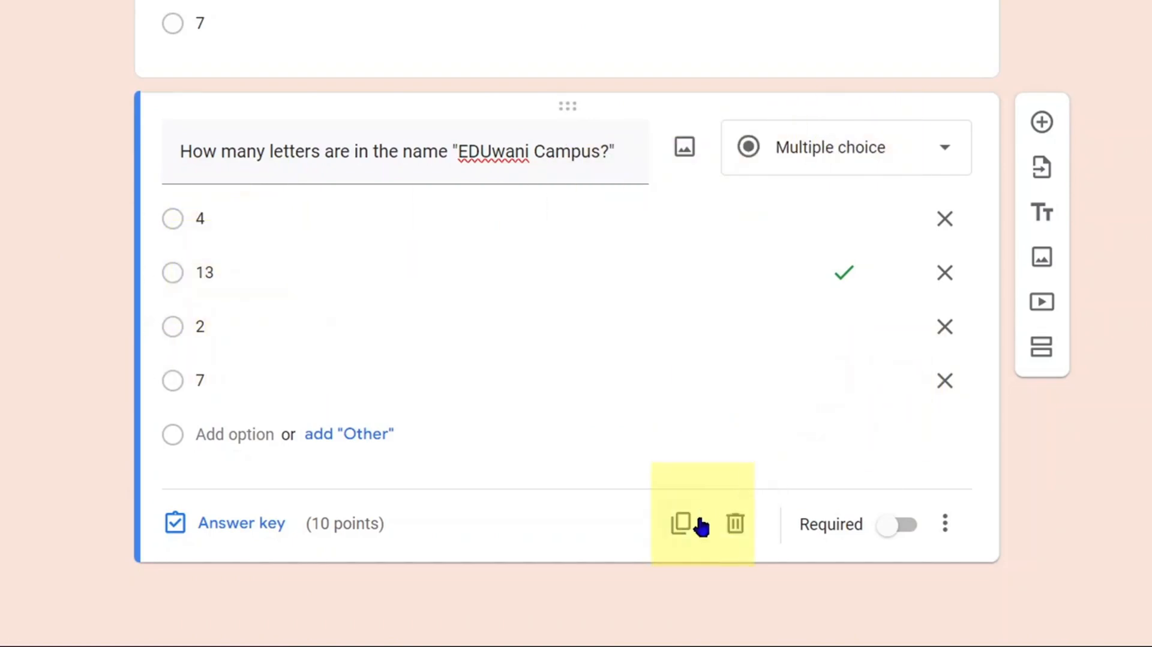
pyautogui.click(681, 525)
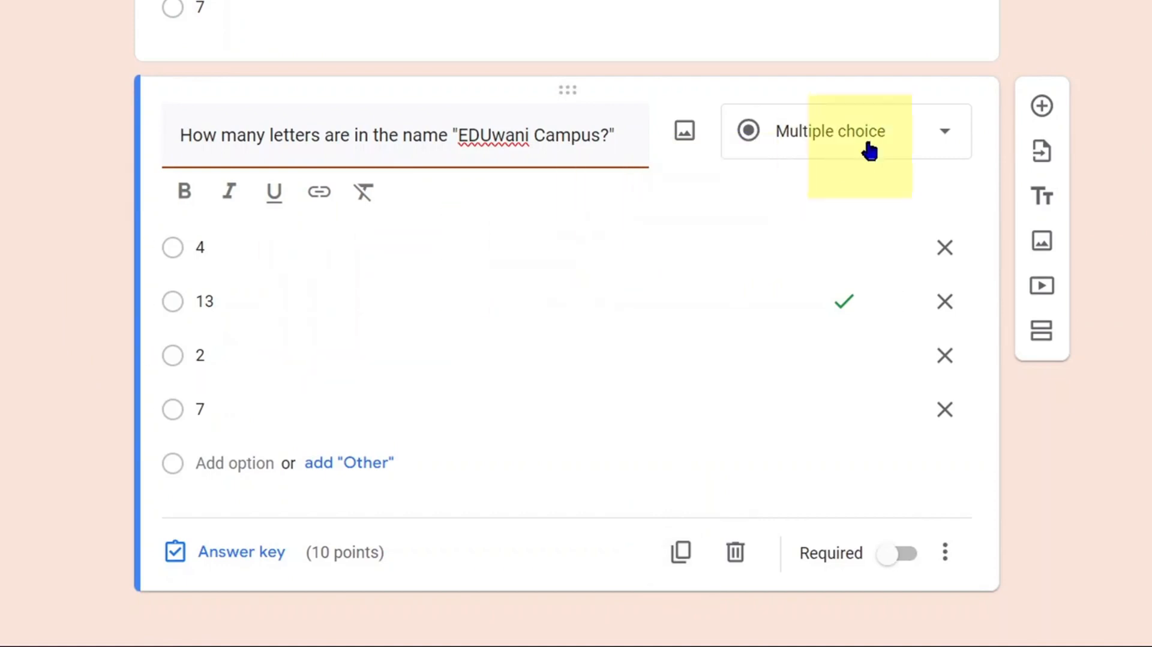
pyautogui.click(736, 564)
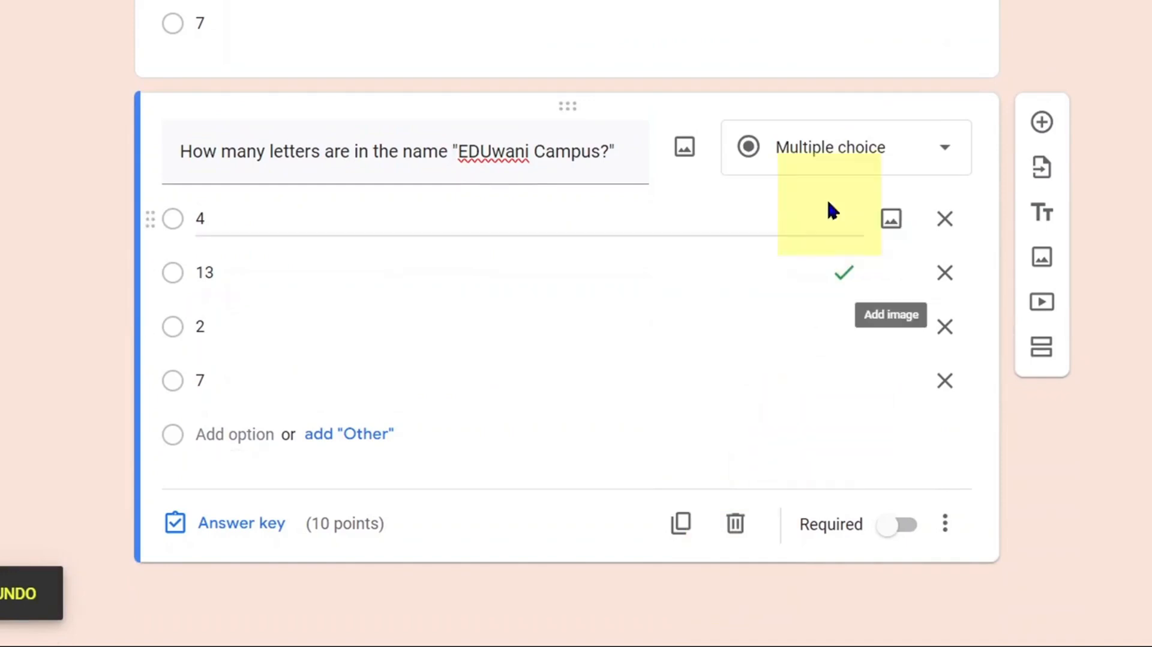
# Add the question "Have you SUBSCRIBED to EDUwani Campus?" with all the suggested options: Yes, No and Maybe
pyautogui.click(1044, 127)
pyautogui.write('Have you SUBSCRIBED to EDUwani Campus Channel?')
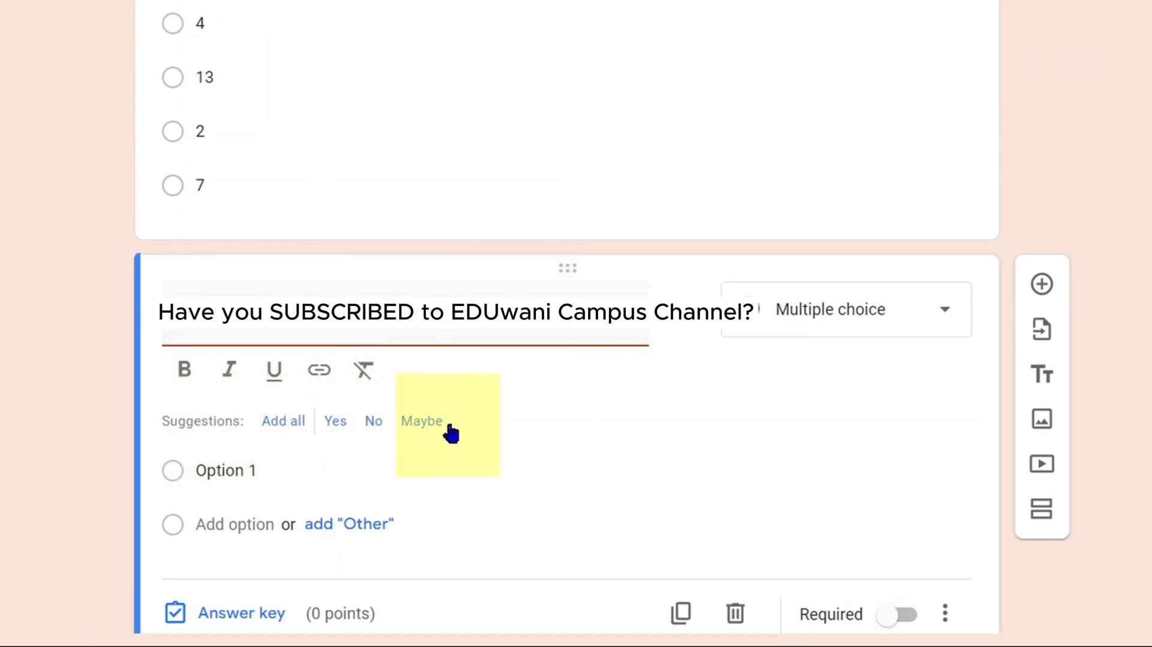
pyautogui.click(280, 433)
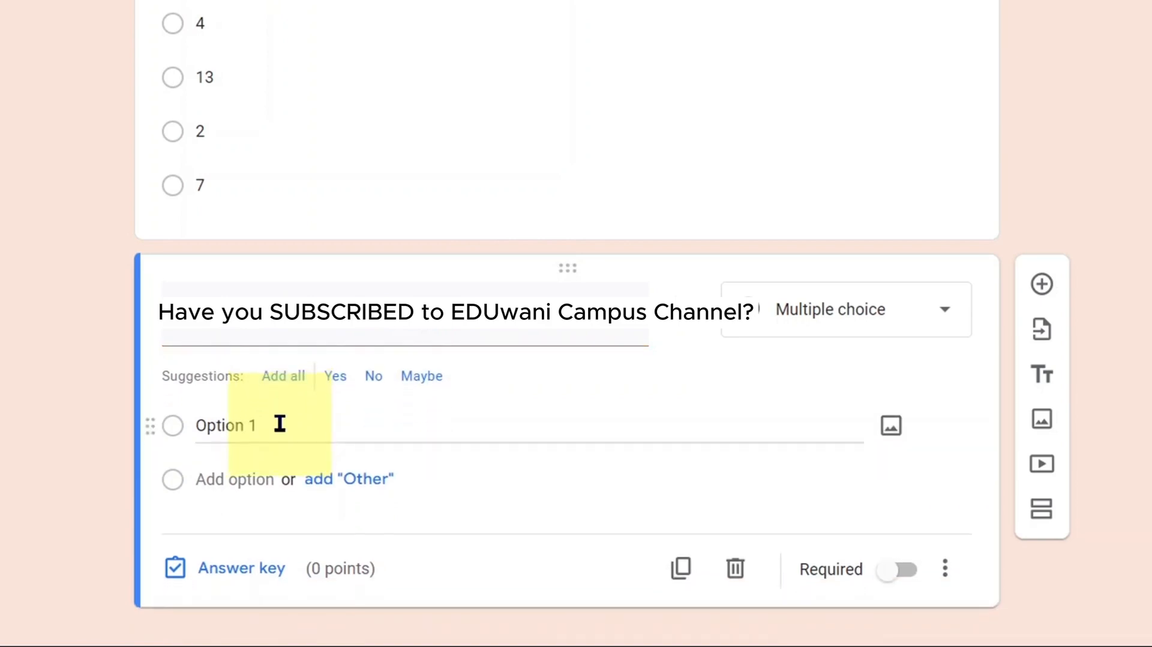
pyautogui.click(283, 376)
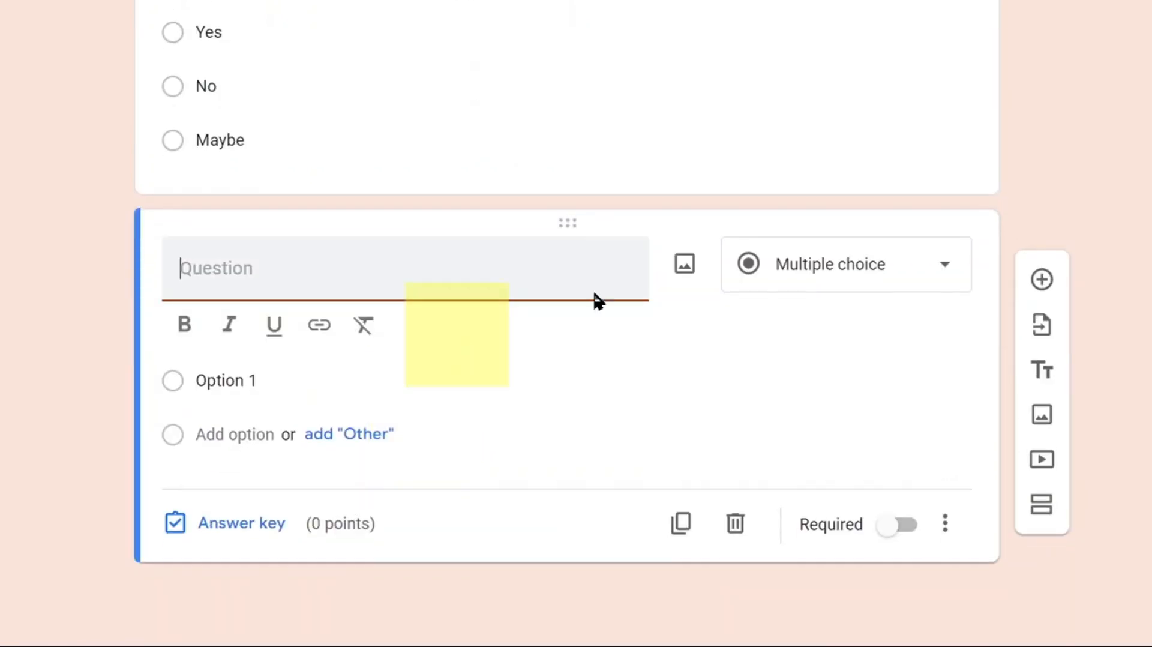
# Enter "Where do you think EDUwani Campus is located?" as the text of the new blank multiple-choice question
pyautogui.write('Where do you located?')
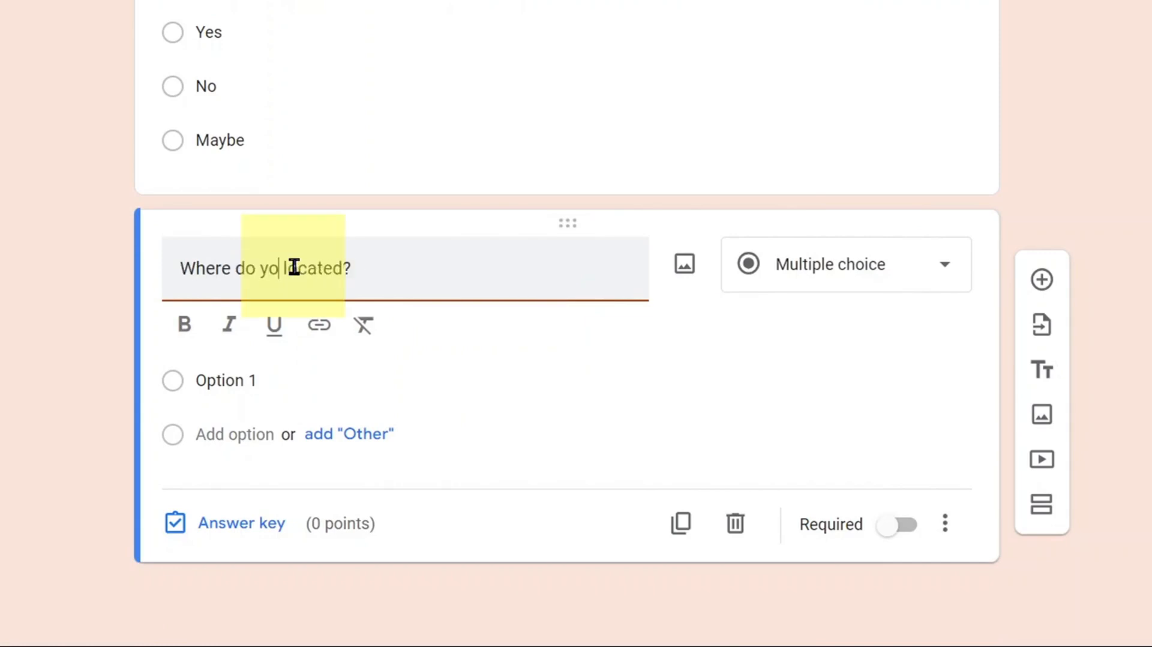
pyautogui.click(294, 267)
pyautogui.write('think EDUwani Campus is')
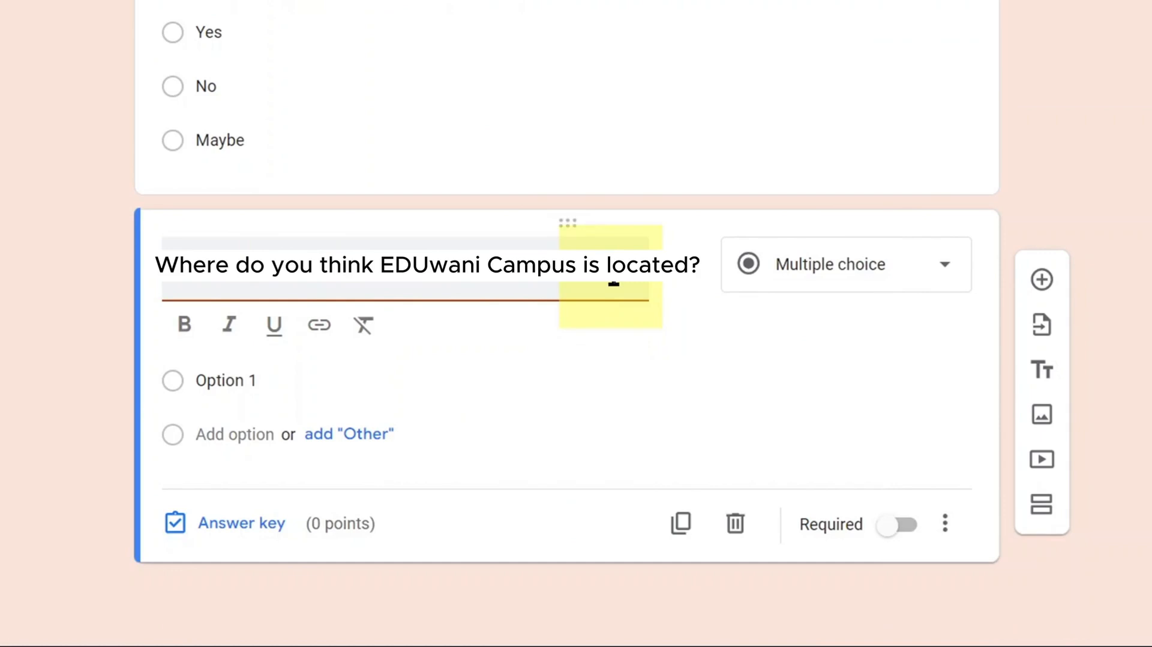
pyautogui.click(1135, 120)
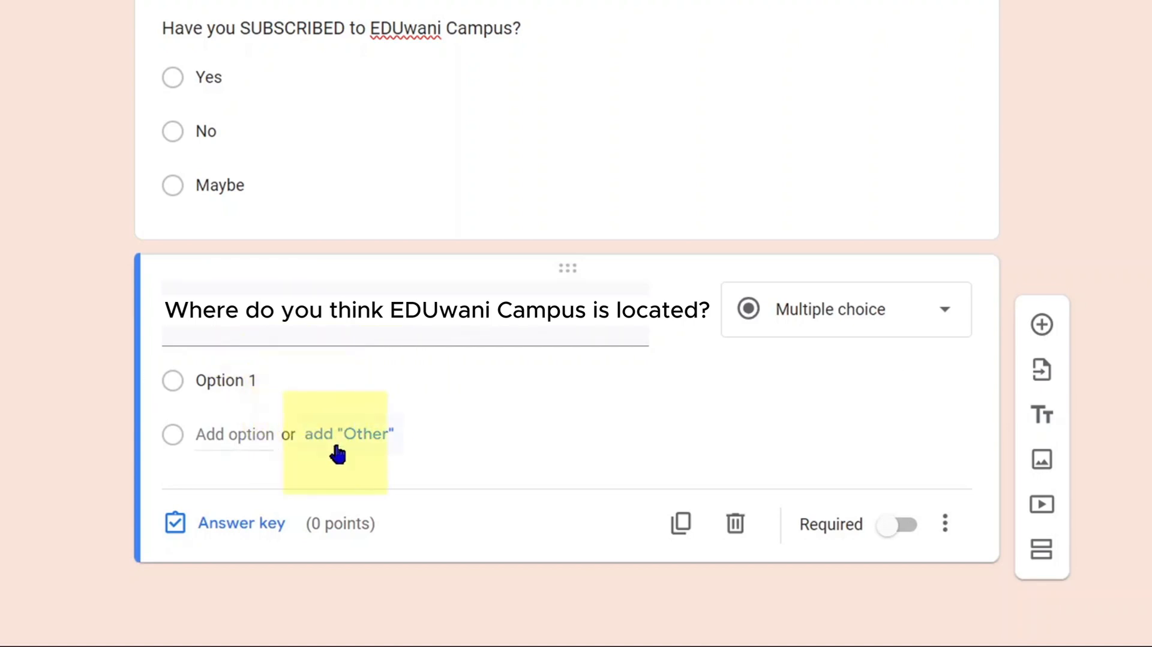
# Change the "Where do you think EDUwani Campus is located?" question to the Short answer type
pyautogui.click(823, 324)
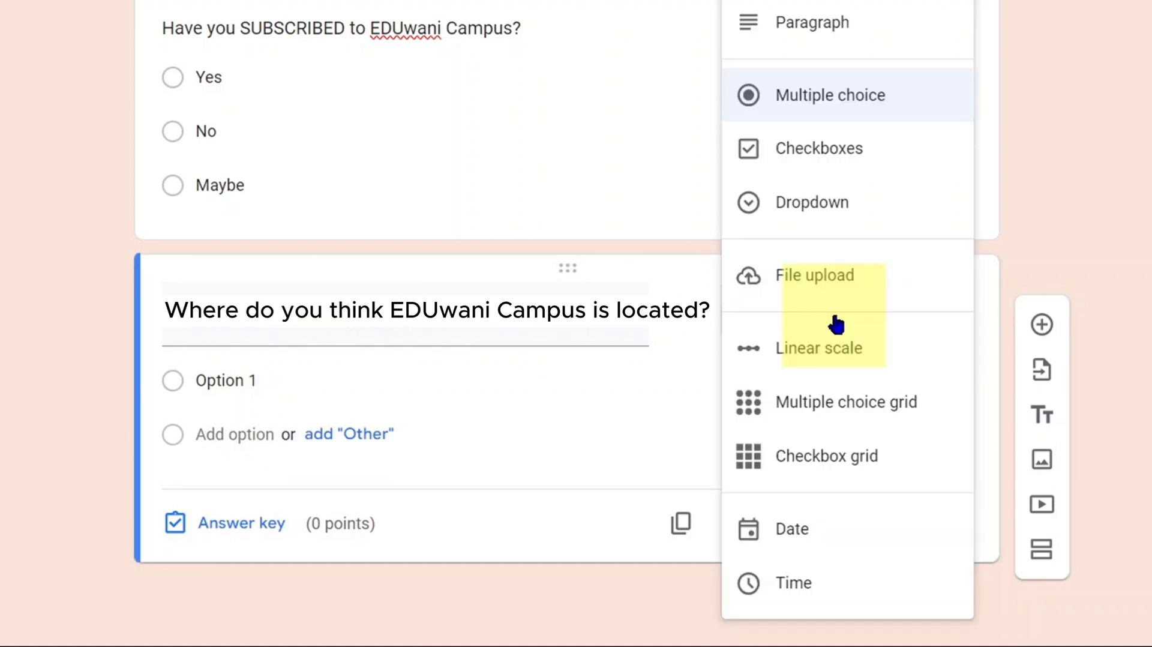
pyautogui.scroll(3, 819, 54)
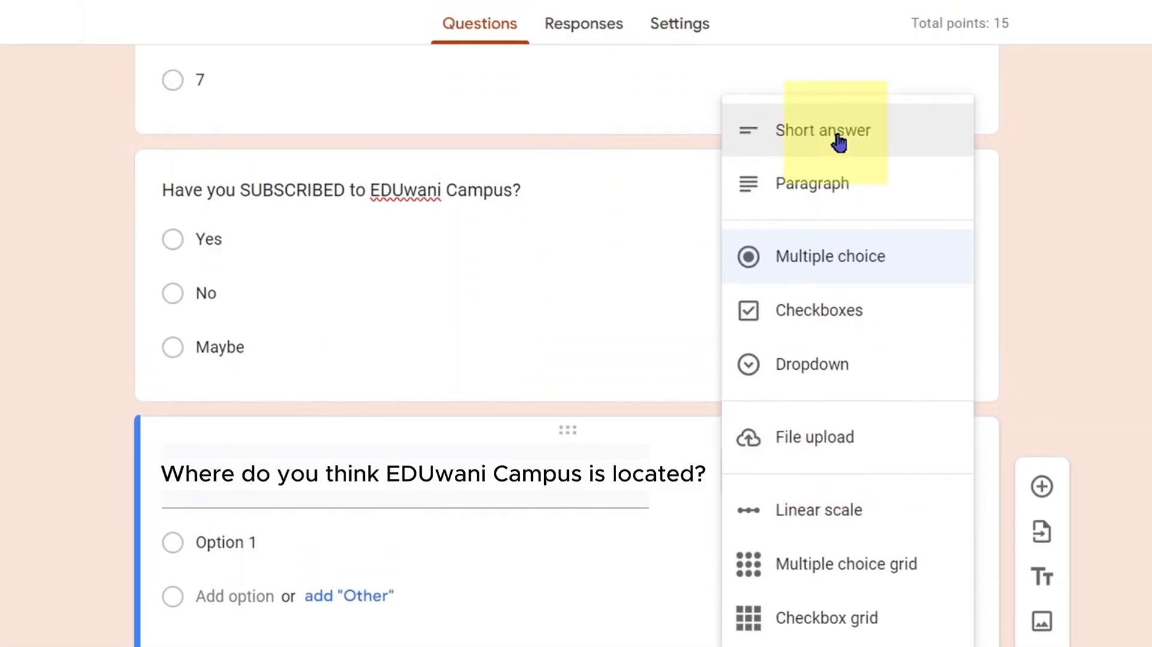
pyautogui.click(840, 138)
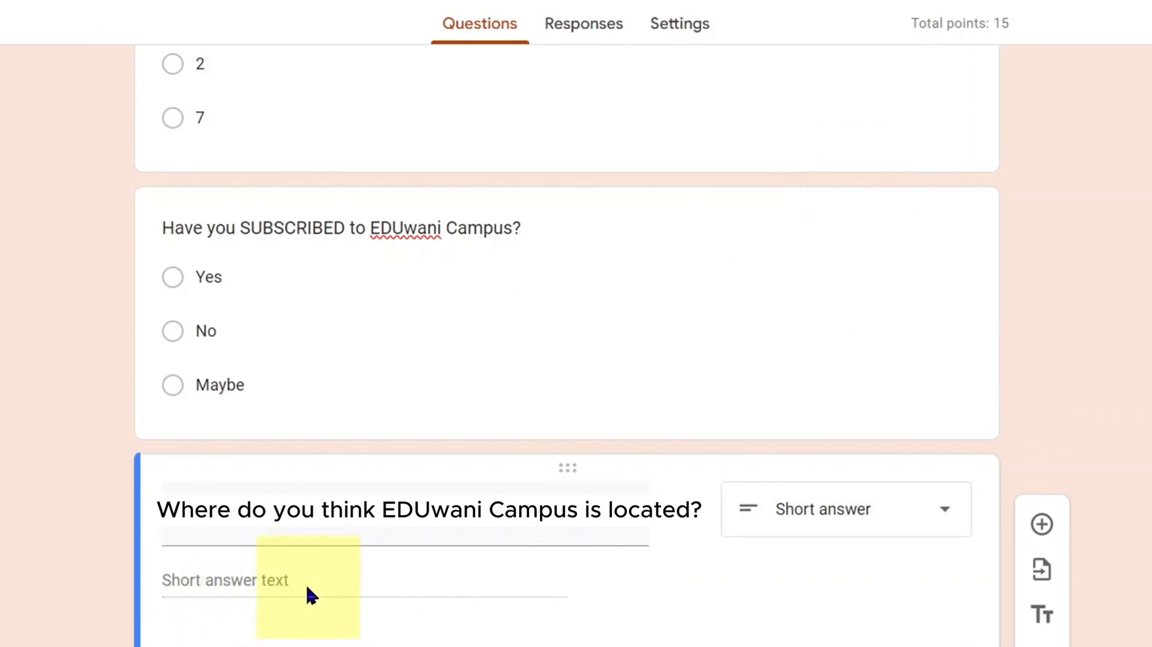
# Set the location question's answer key to "Lagos , Nigeria" as the correct answer, worth 50 points
pyautogui.scroll(-3, 322, 606)
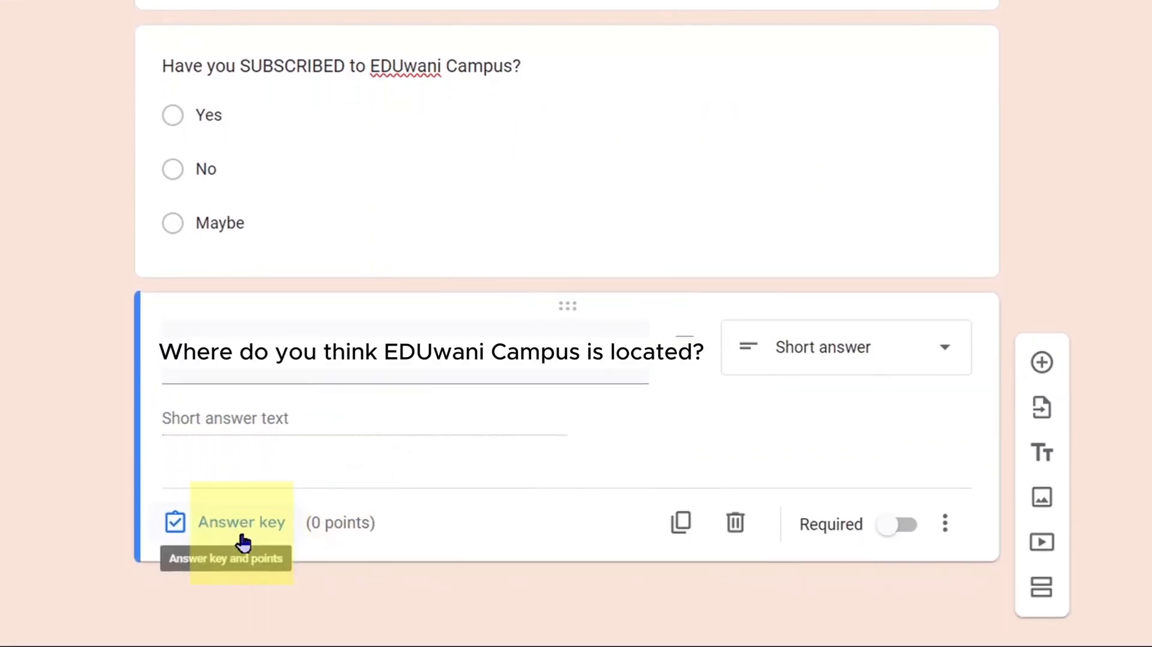
pyautogui.click(236, 534)
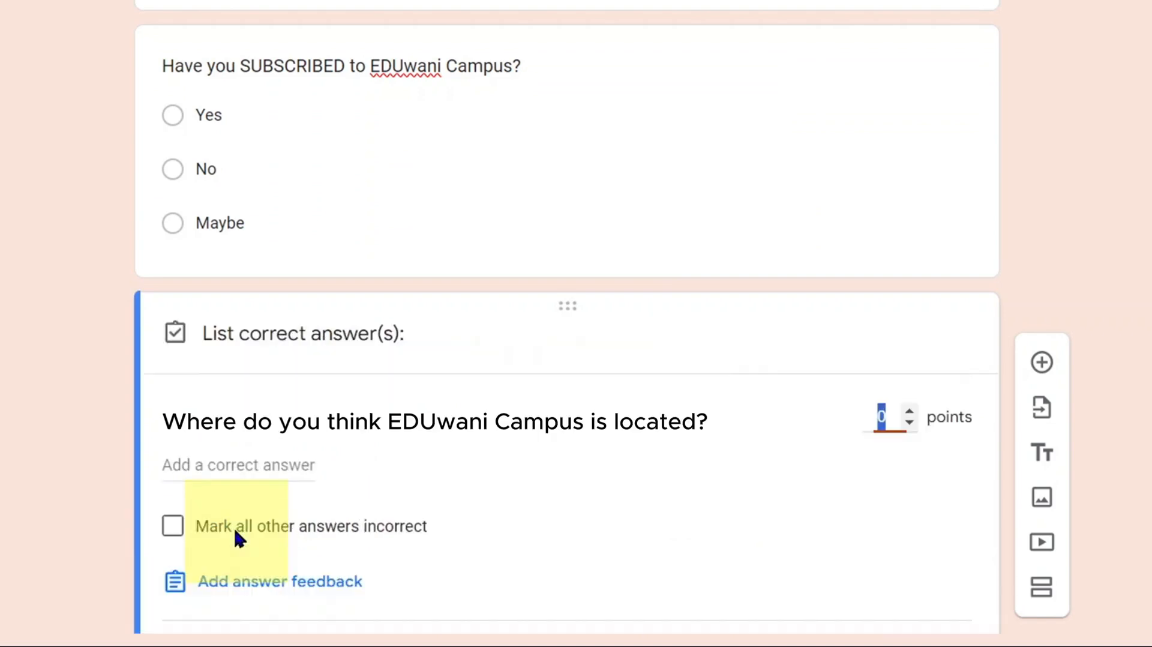
pyautogui.click(236, 469)
pyautogui.write('Lagos , Nigeria')
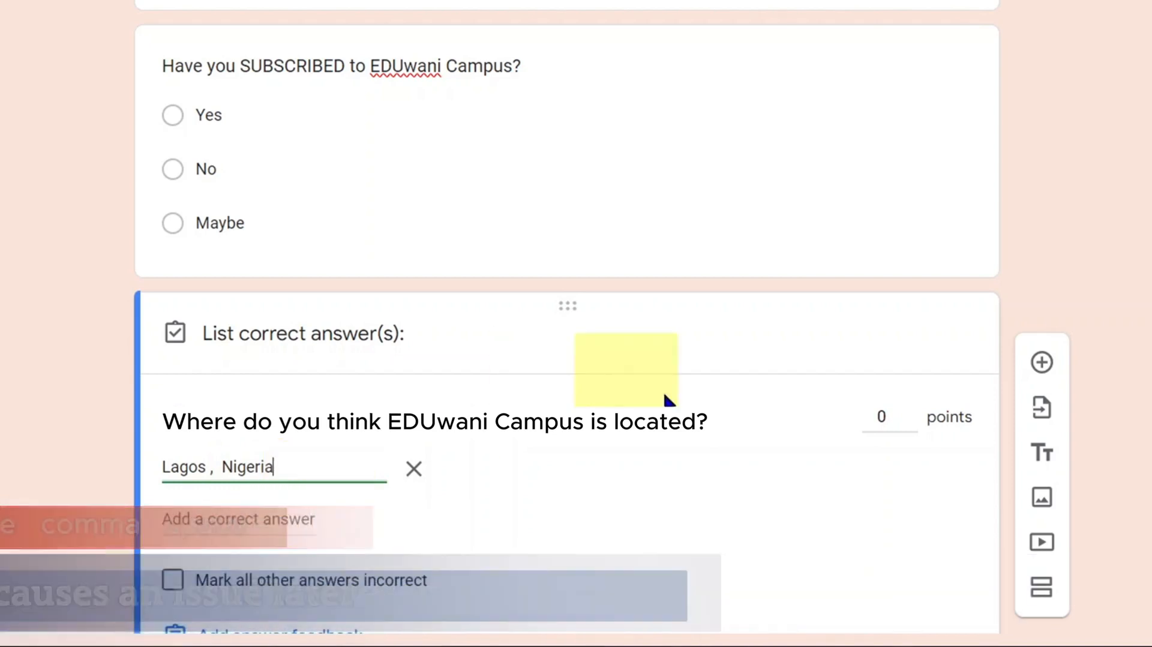
pyautogui.click(884, 416)
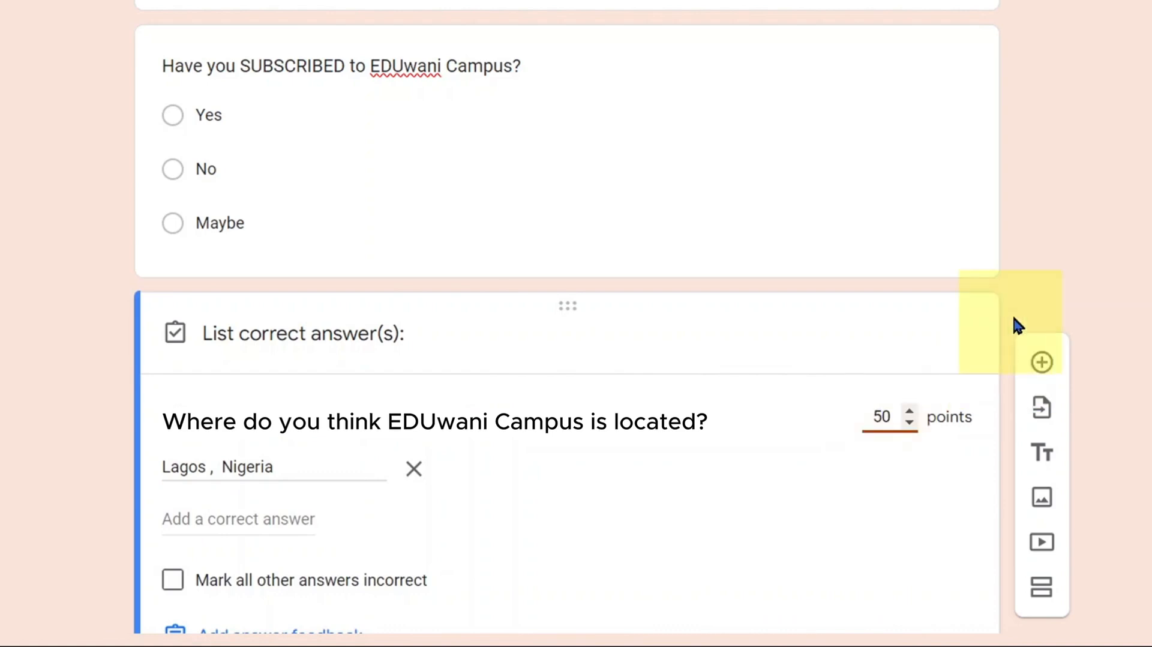
pyautogui.scroll(-2, 545, 480)
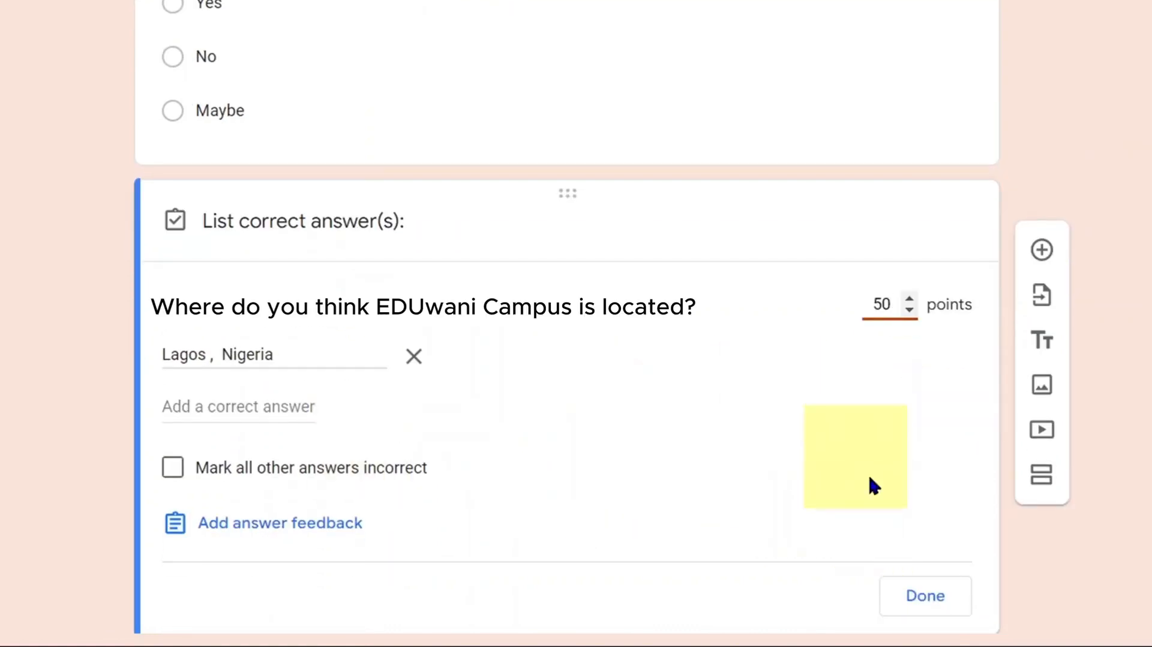
pyautogui.click(927, 597)
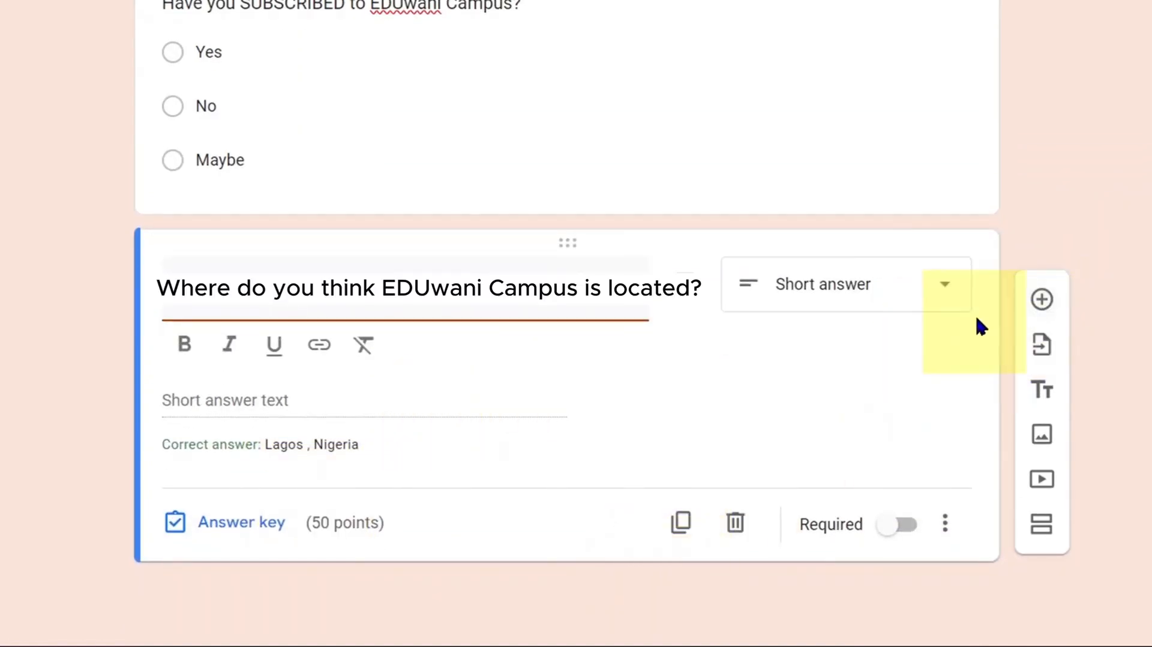
# Add a new question of the Paragraph type with the text "Explain something....."
pyautogui.click(1042, 299)
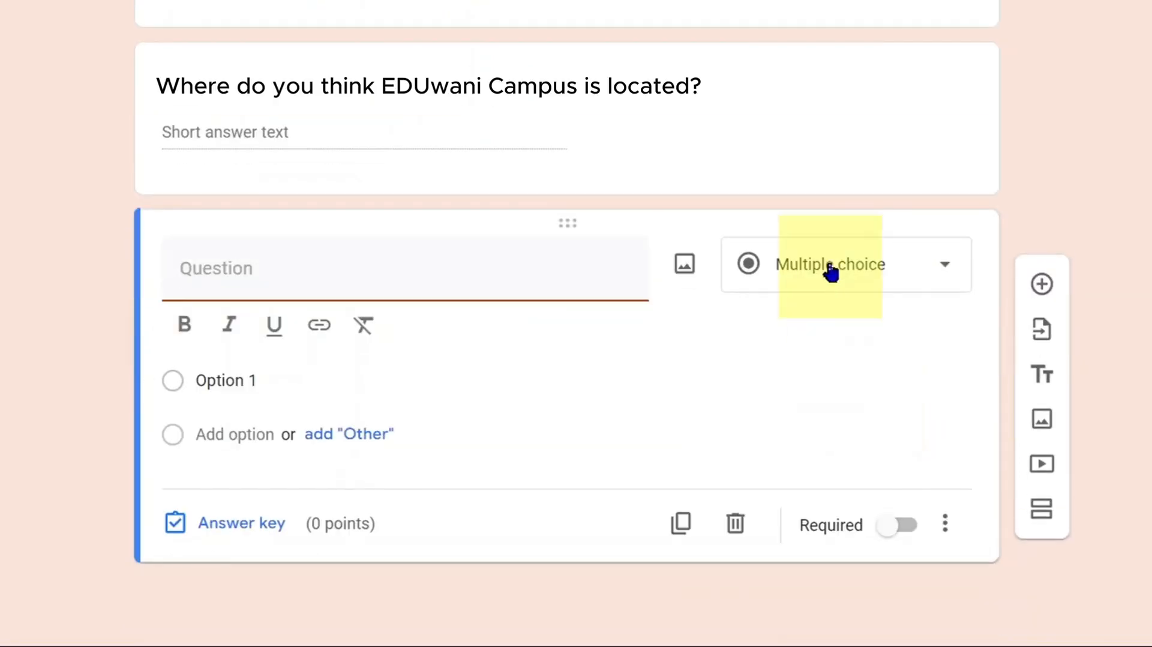
pyautogui.click(841, 282)
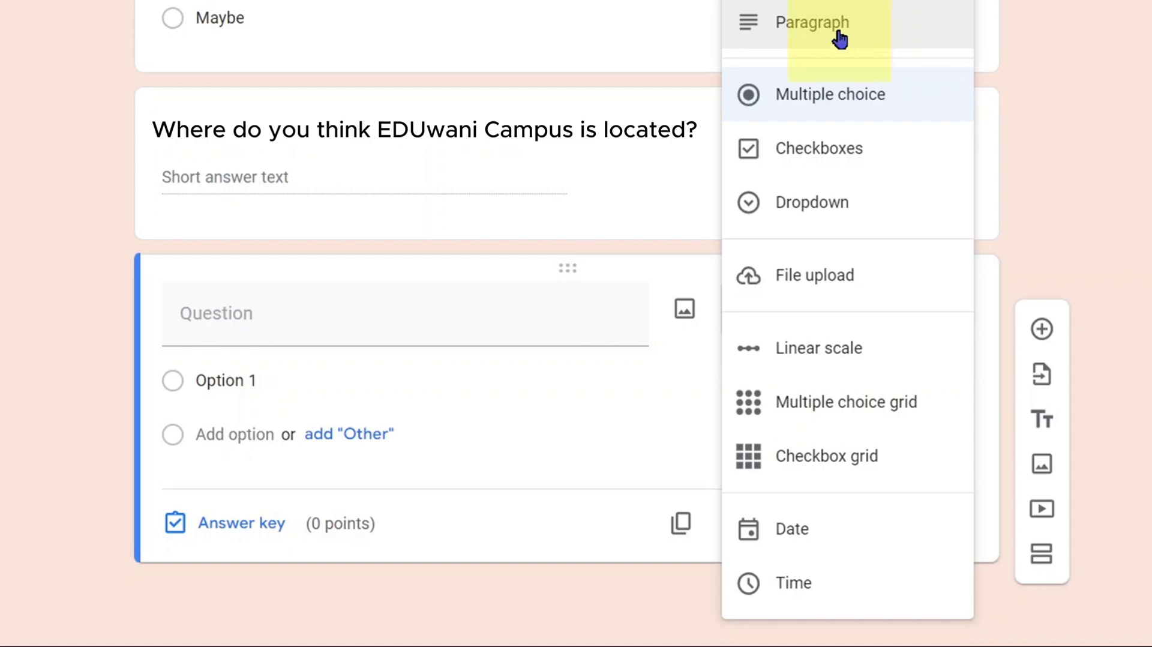
pyautogui.click(7, 342)
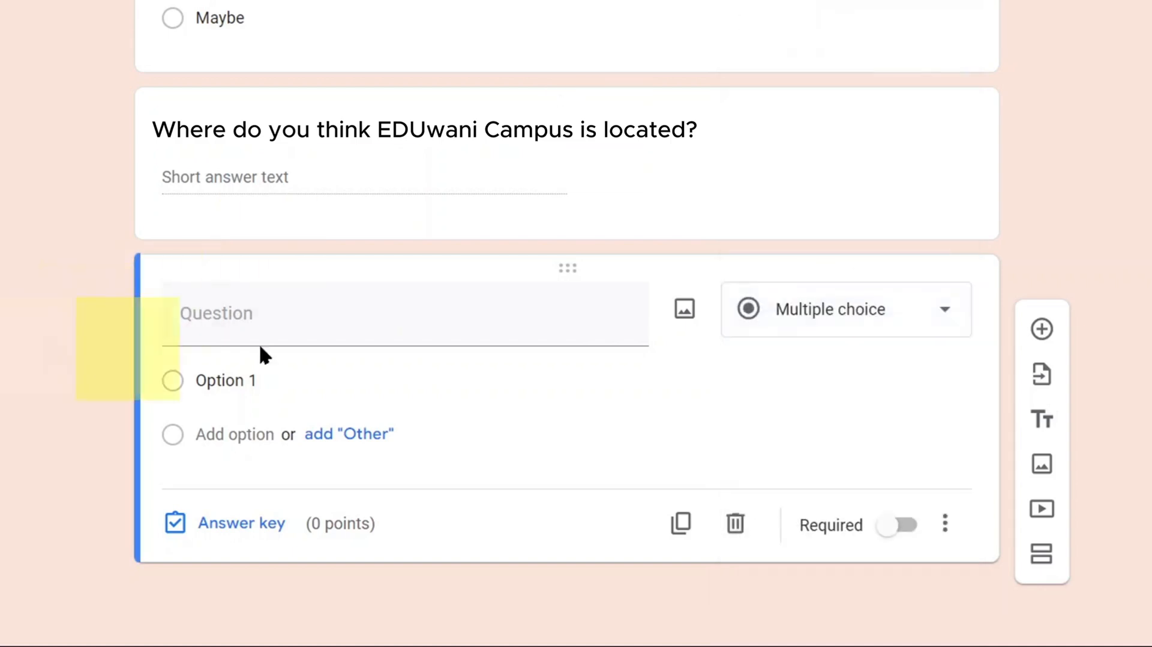
pyautogui.click(842, 318)
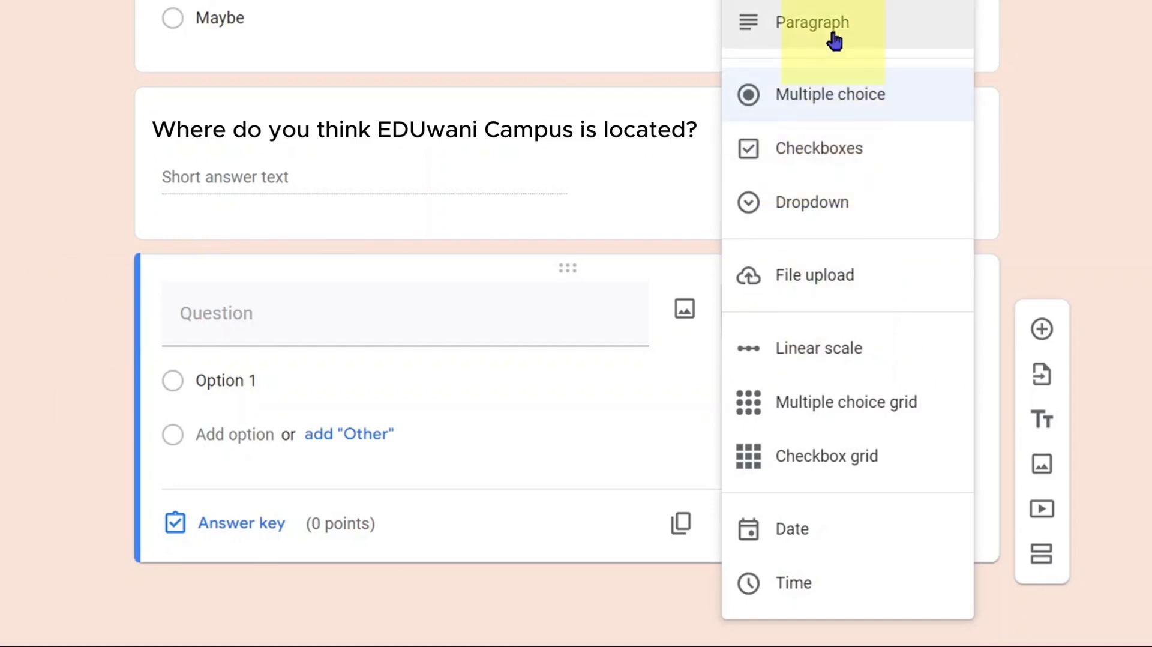
pyautogui.click(833, 35)
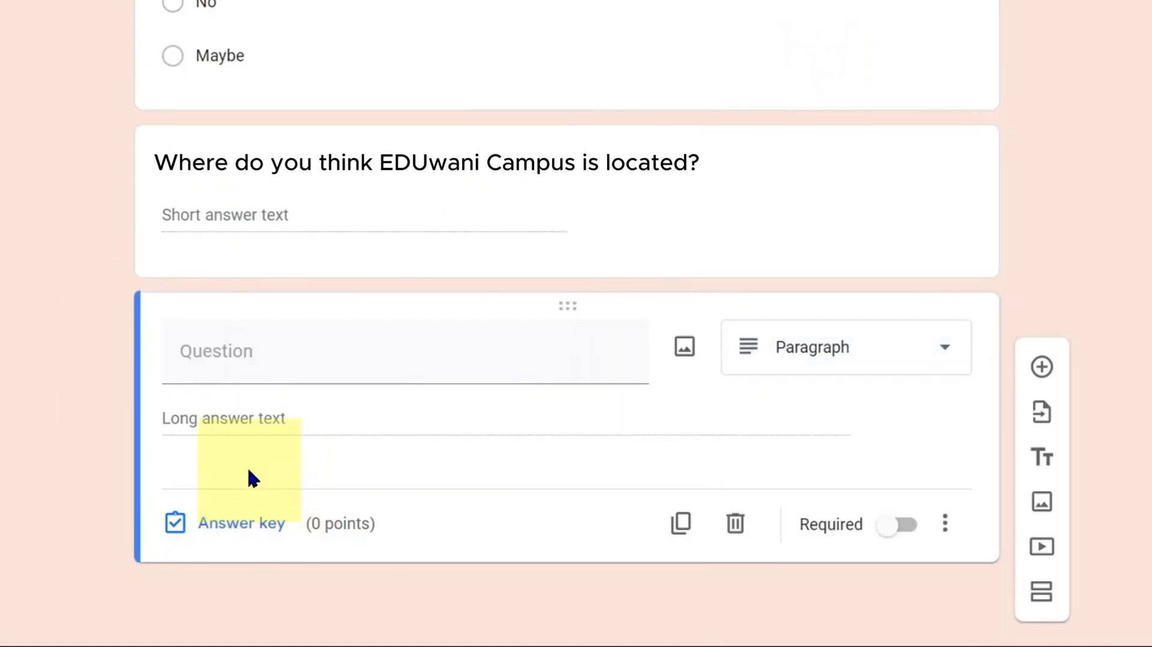
pyautogui.click(287, 355)
pyautogui.write('E')
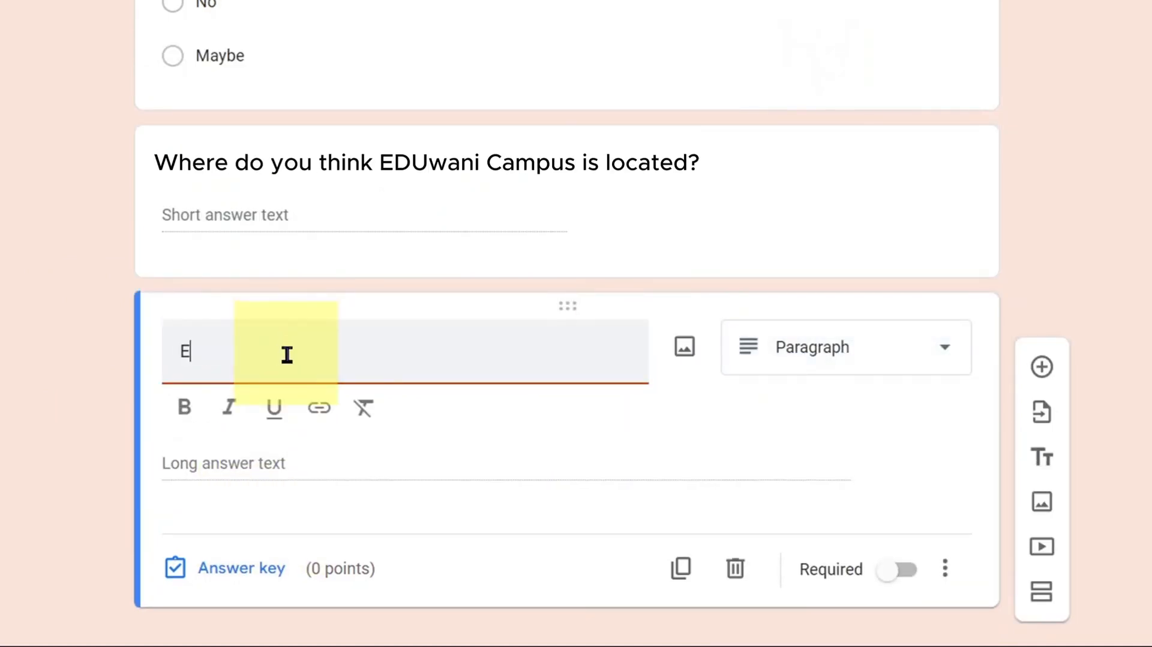
pyautogui.write('xplain so')
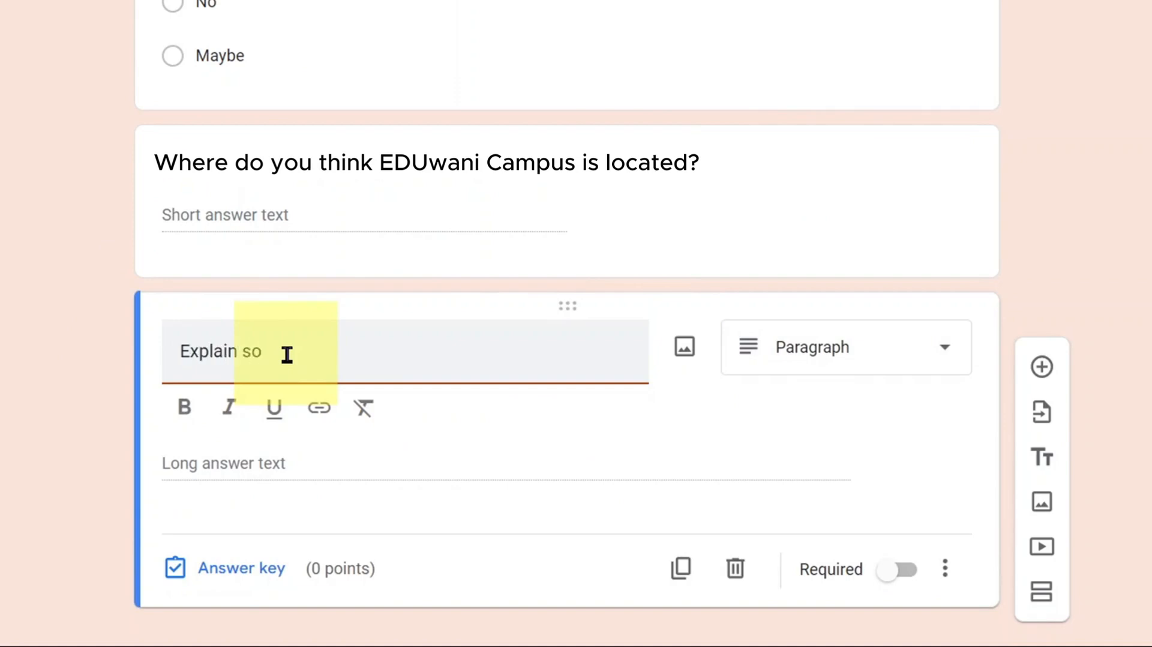
pyautogui.write('mething.....')
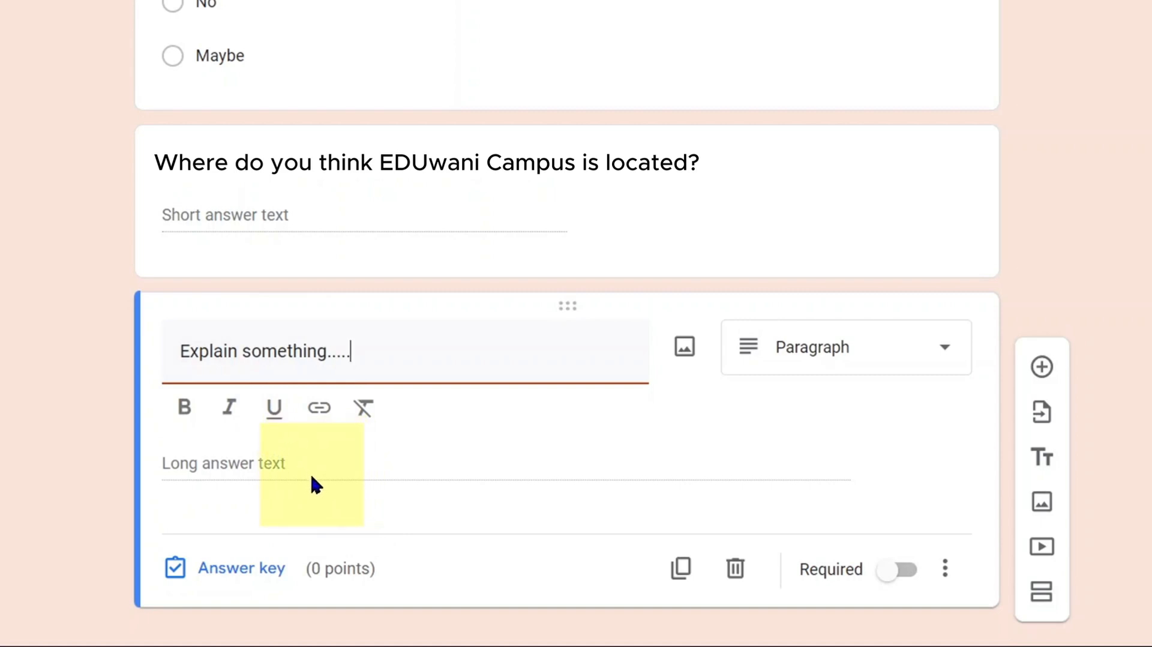
# Review the feedback and points settings and the available question types for the "Explain something....." question
pyautogui.click(238, 575)
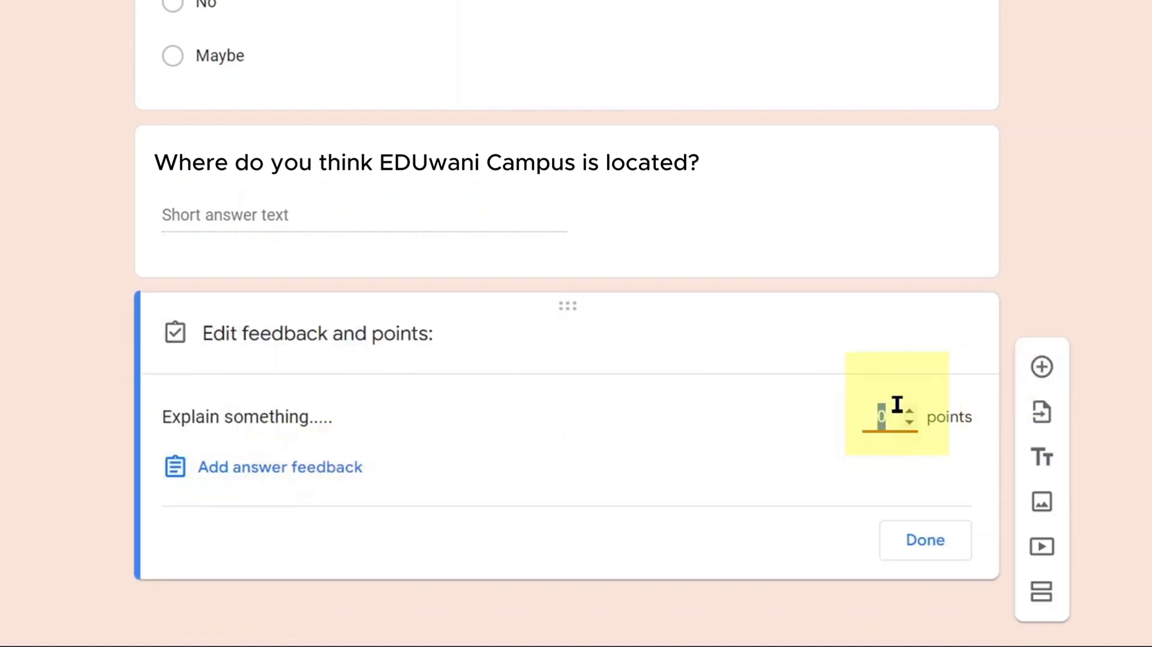
pyautogui.click(933, 555)
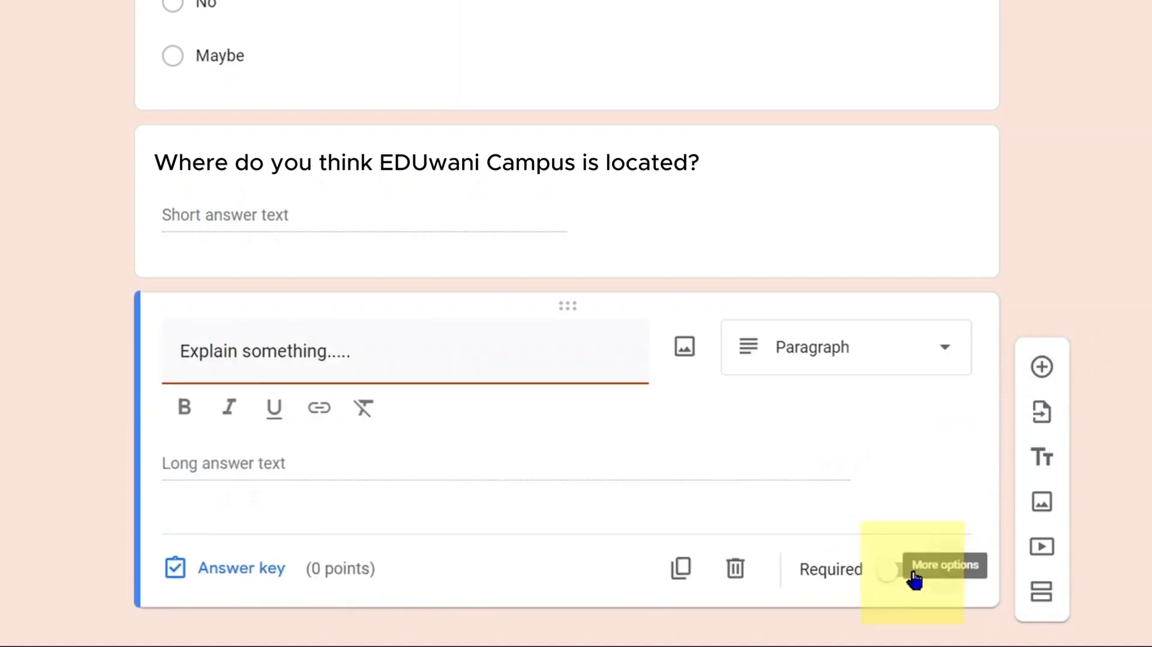
pyautogui.scroll(-1, 798, 421)
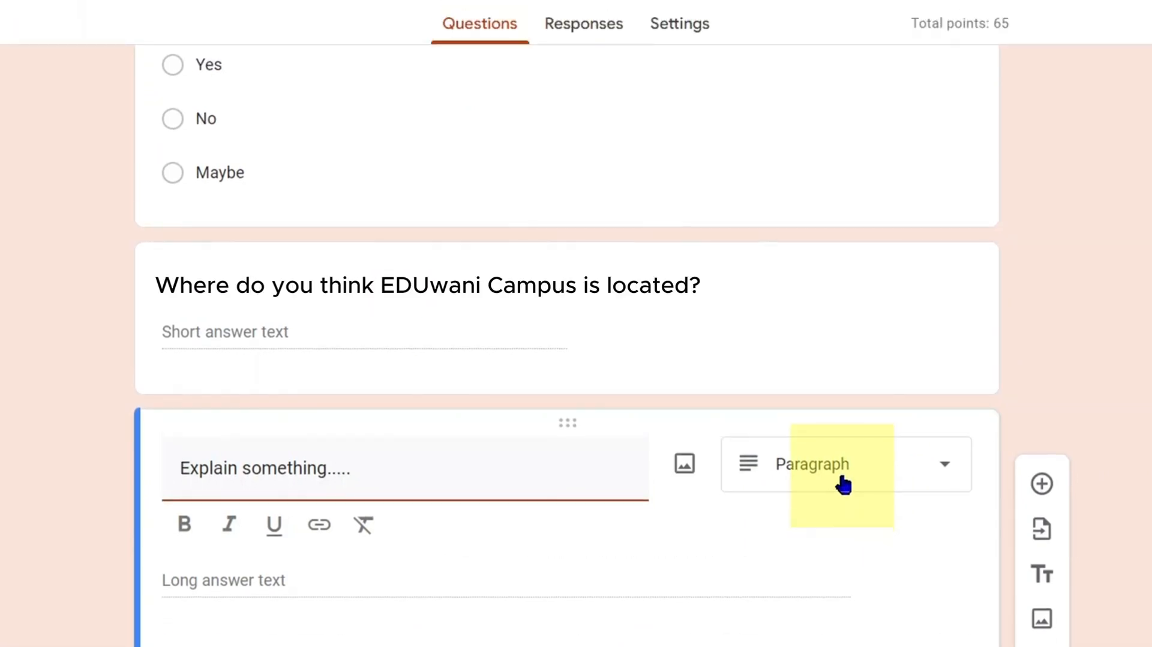
pyautogui.click(844, 483)
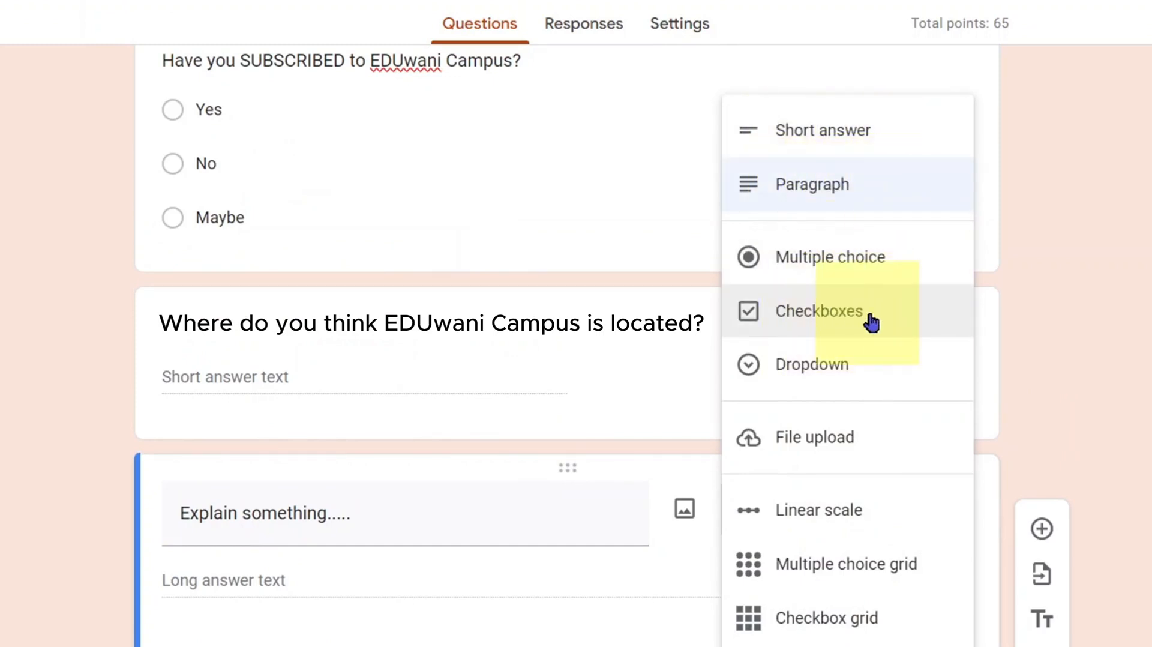
pyautogui.click(1145, 471)
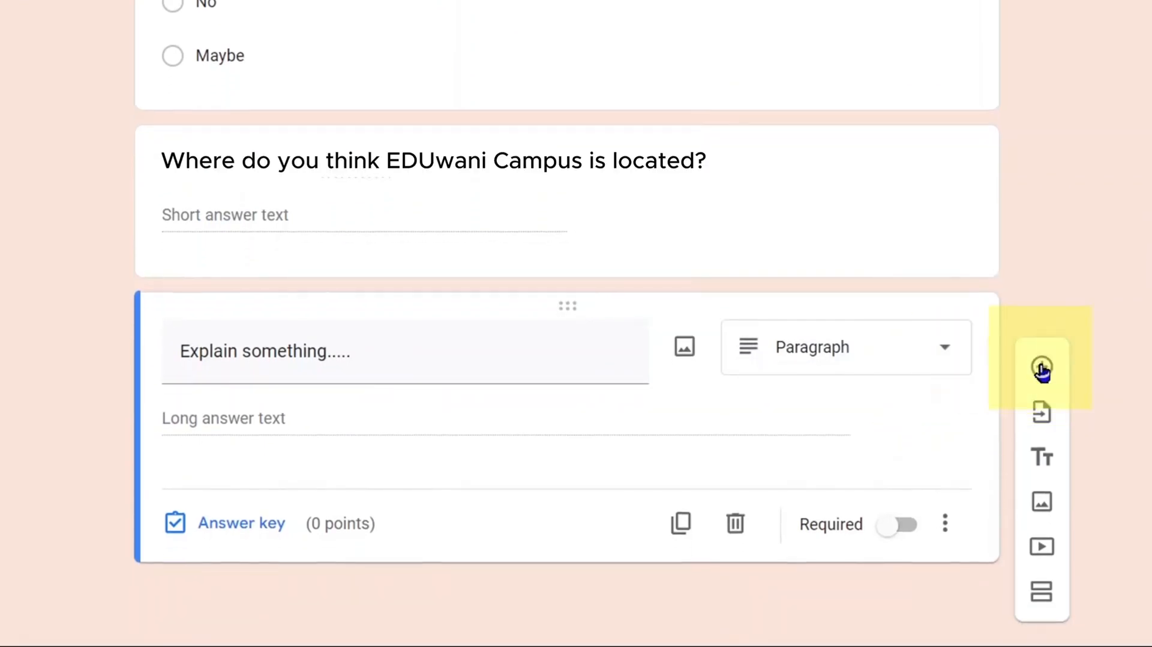
# Add a new question of the Checkboxes type with the text "Which of these are plants?"
pyautogui.click(1042, 367)
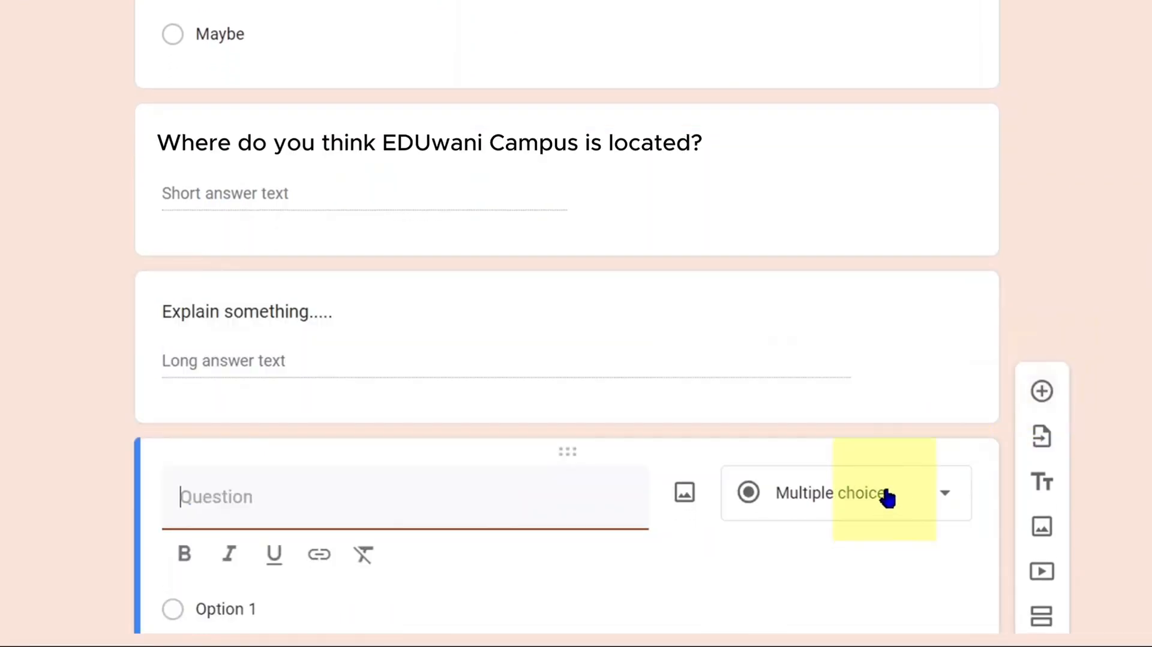
pyautogui.click(849, 284)
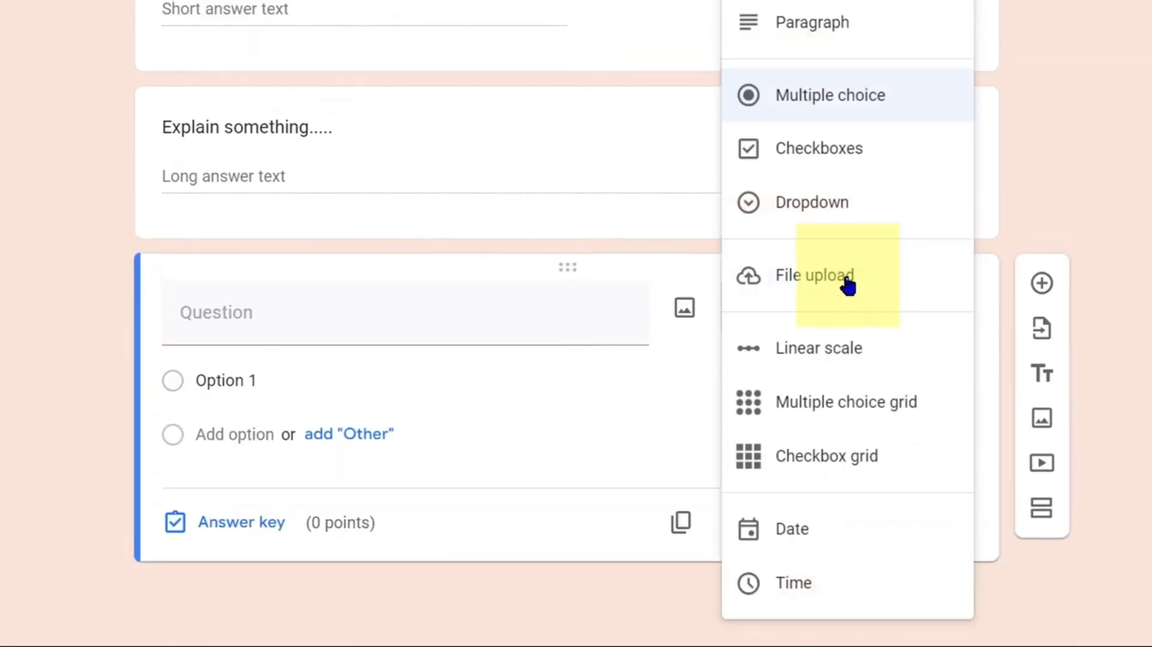
pyautogui.click(826, 160)
pyautogui.click(434, 322)
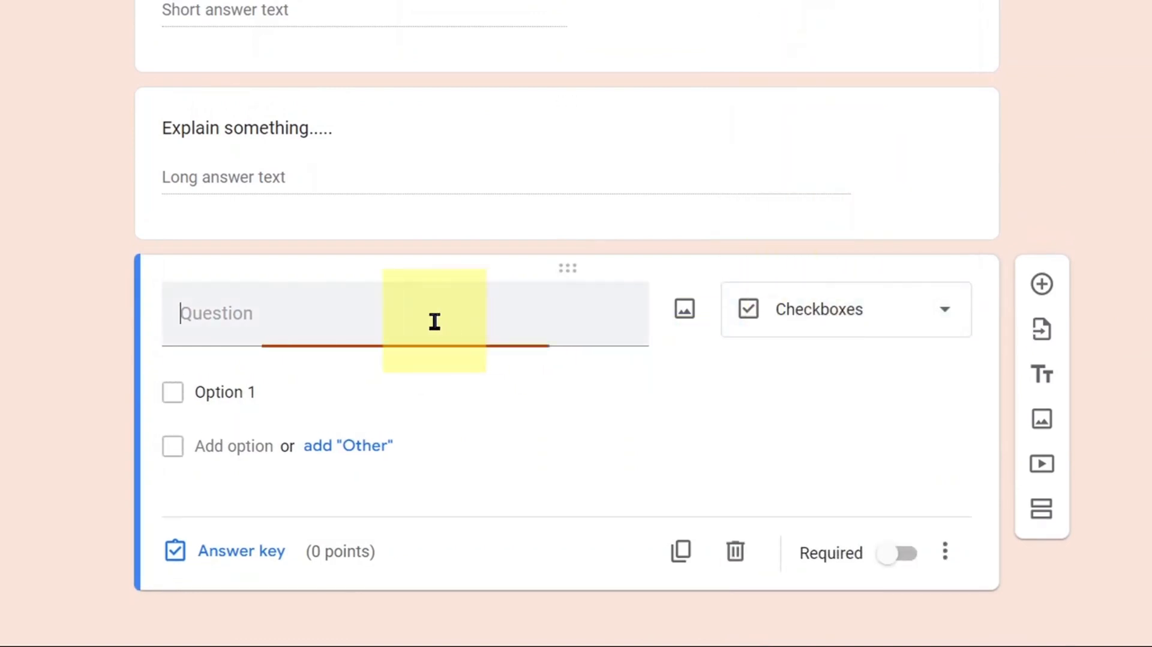
pyautogui.write('Which of th')
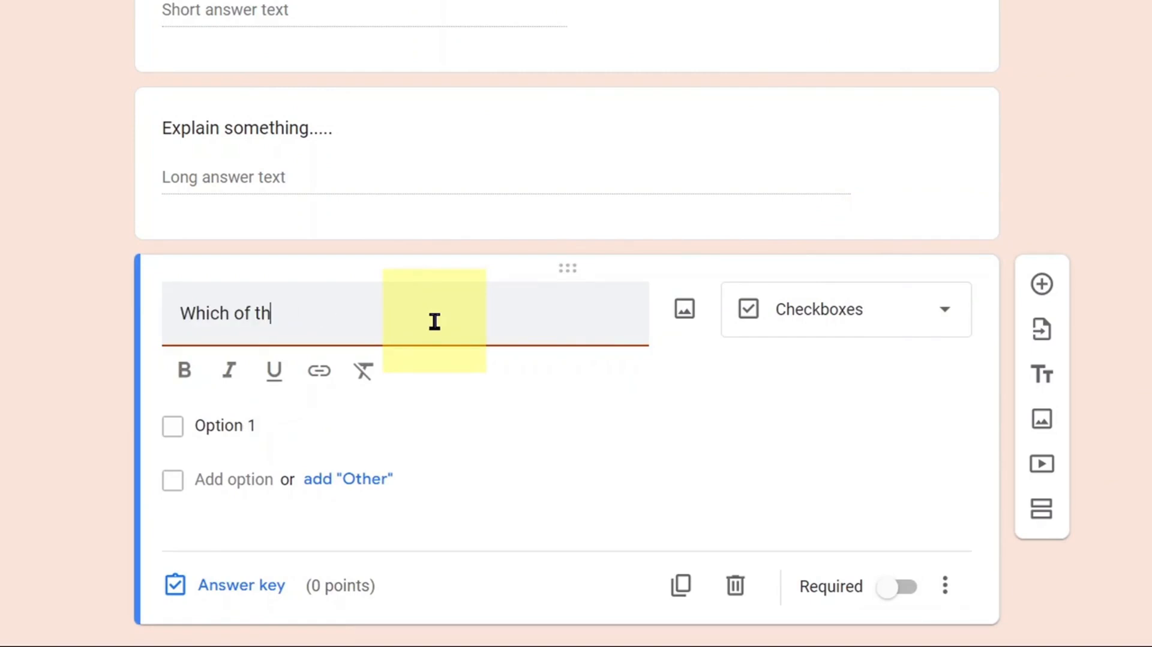
pyautogui.write('is is a pese are plants?')
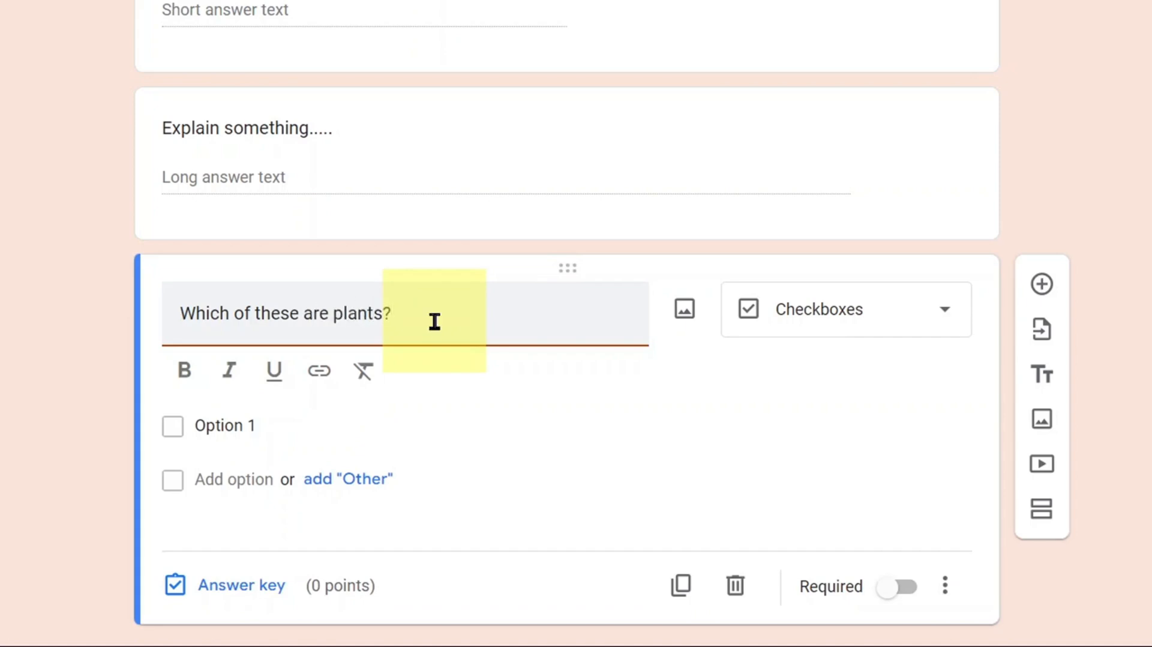
# Fill in the plants question's options as Ball, Flowers, Table, School Bag and Mango tree
pyautogui.click(322, 432)
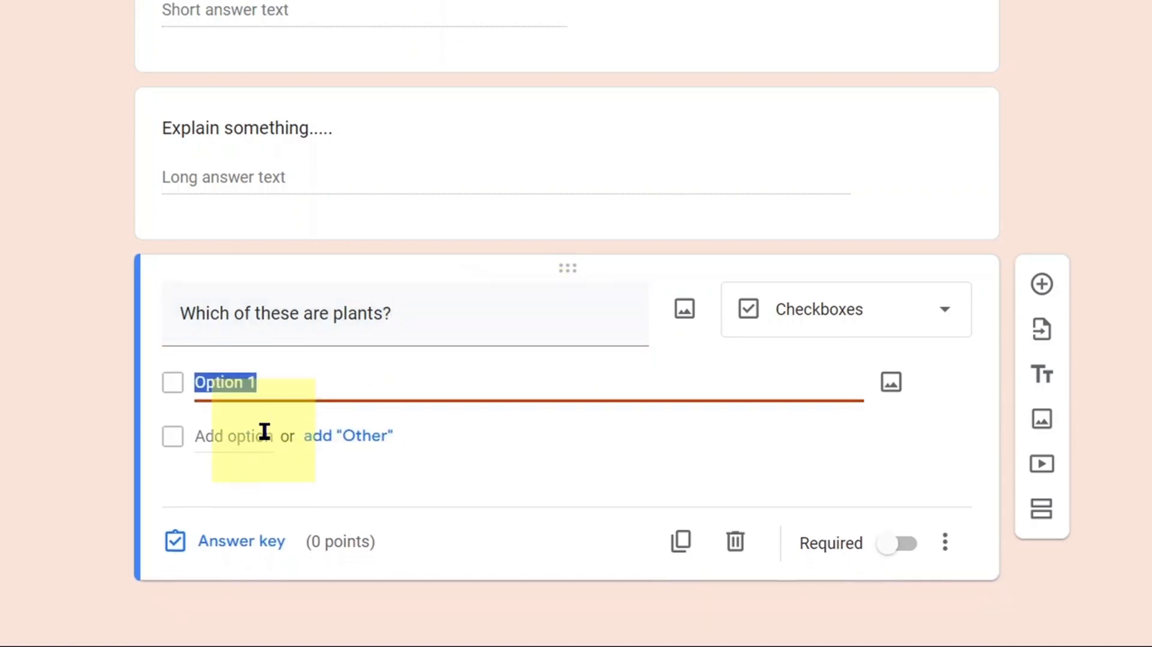
pyautogui.write('Ball')
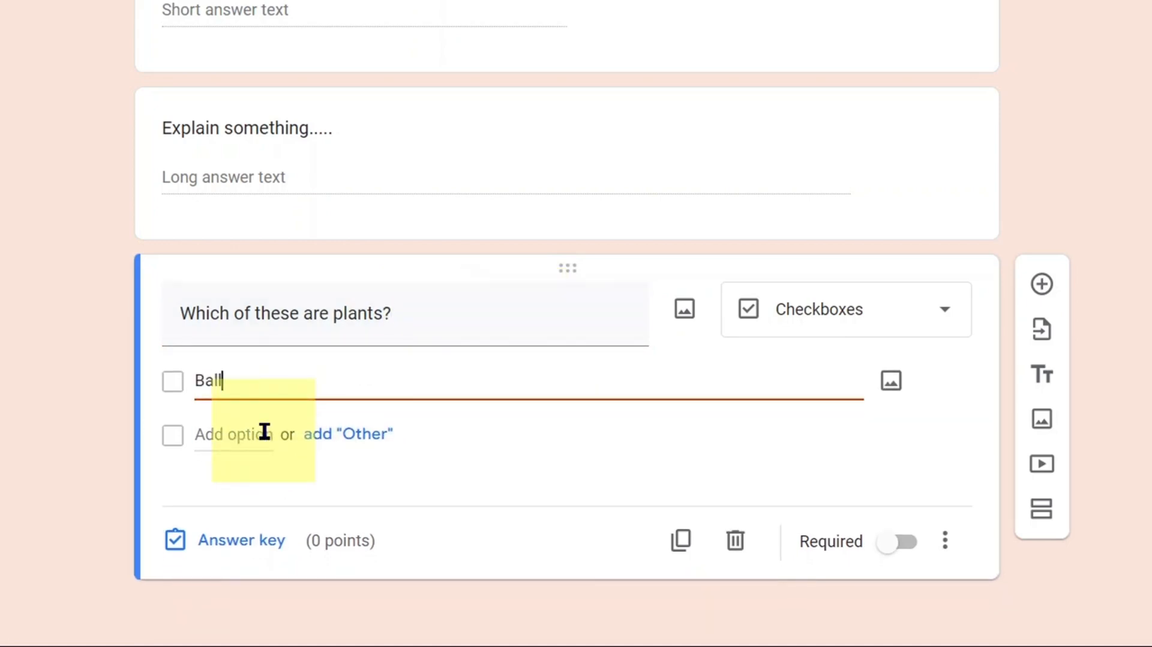
pyautogui.click(264, 431)
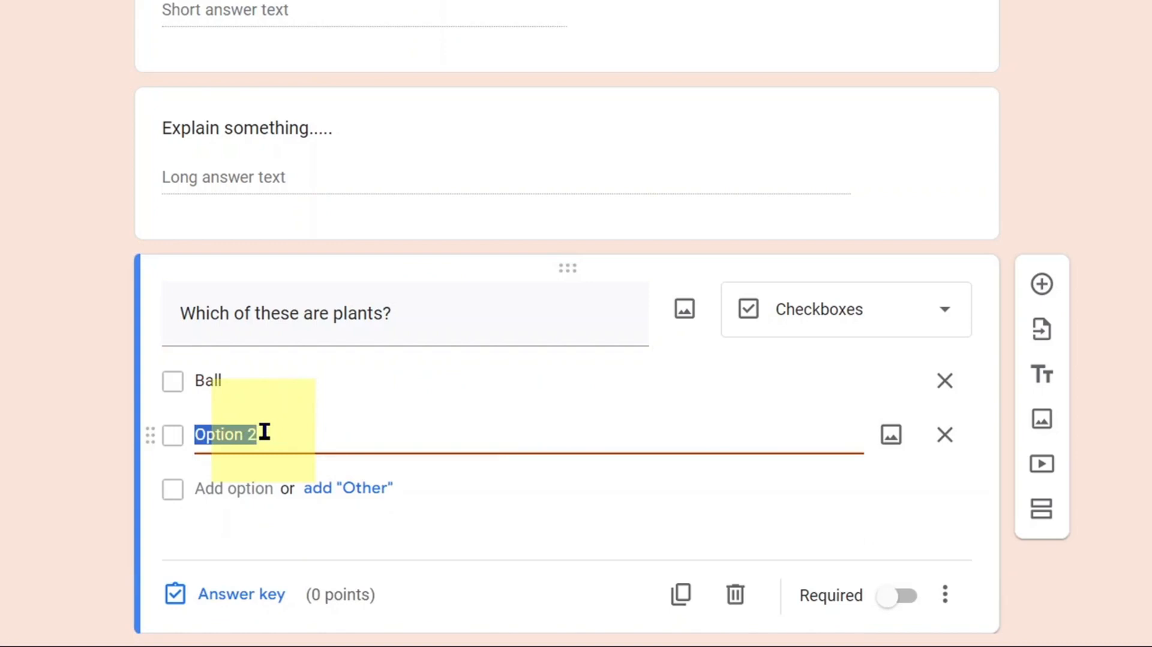
pyautogui.write('Flowers')
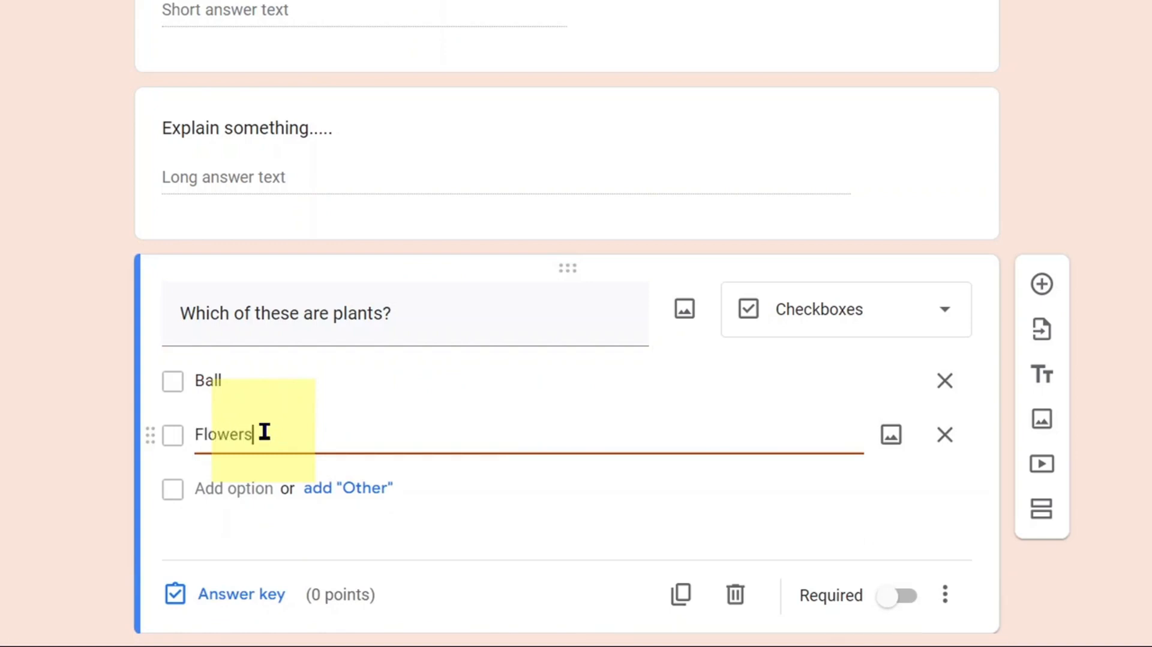
pyautogui.click(238, 487)
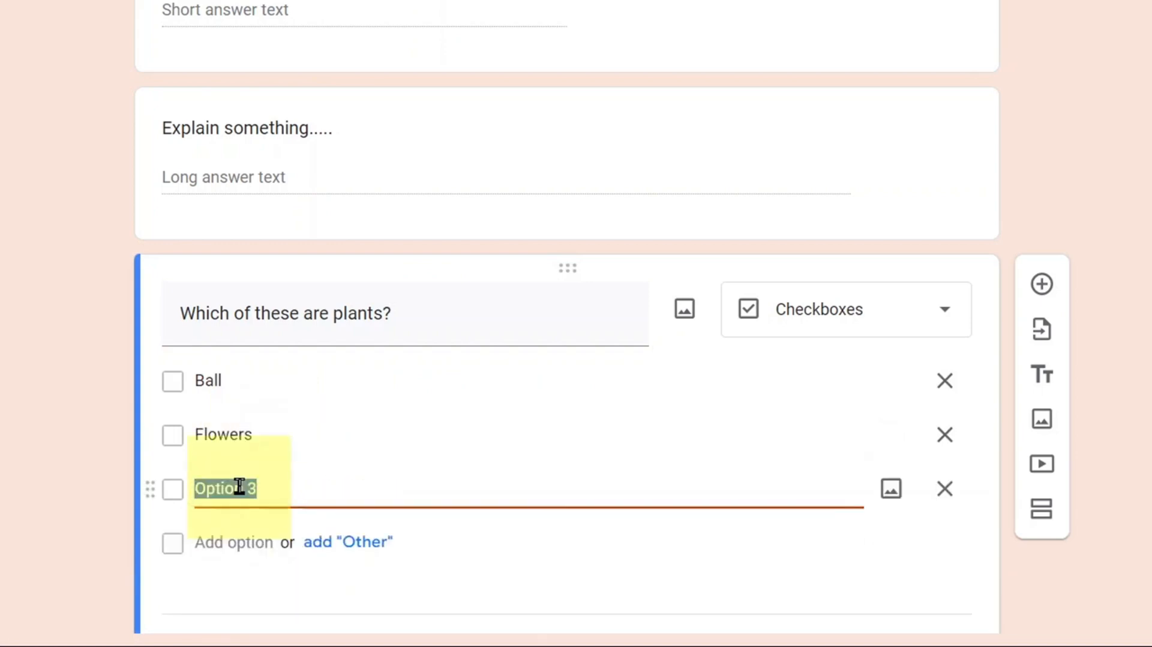
pyautogui.write('Table')
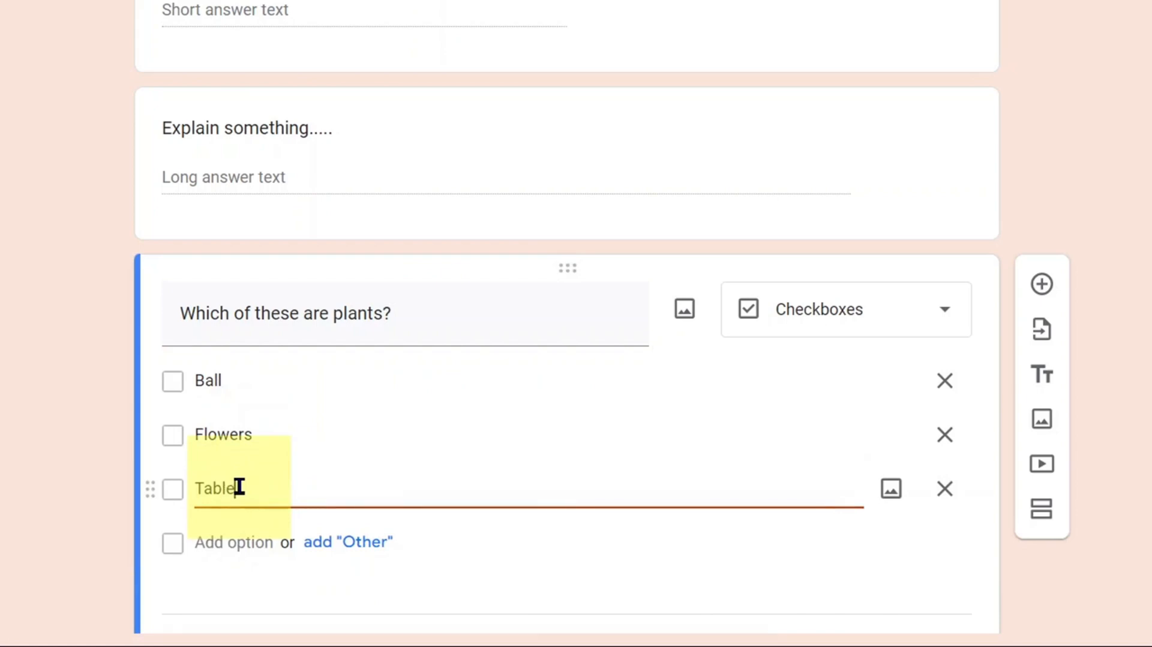
pyautogui.scroll(-2, 301, 470)
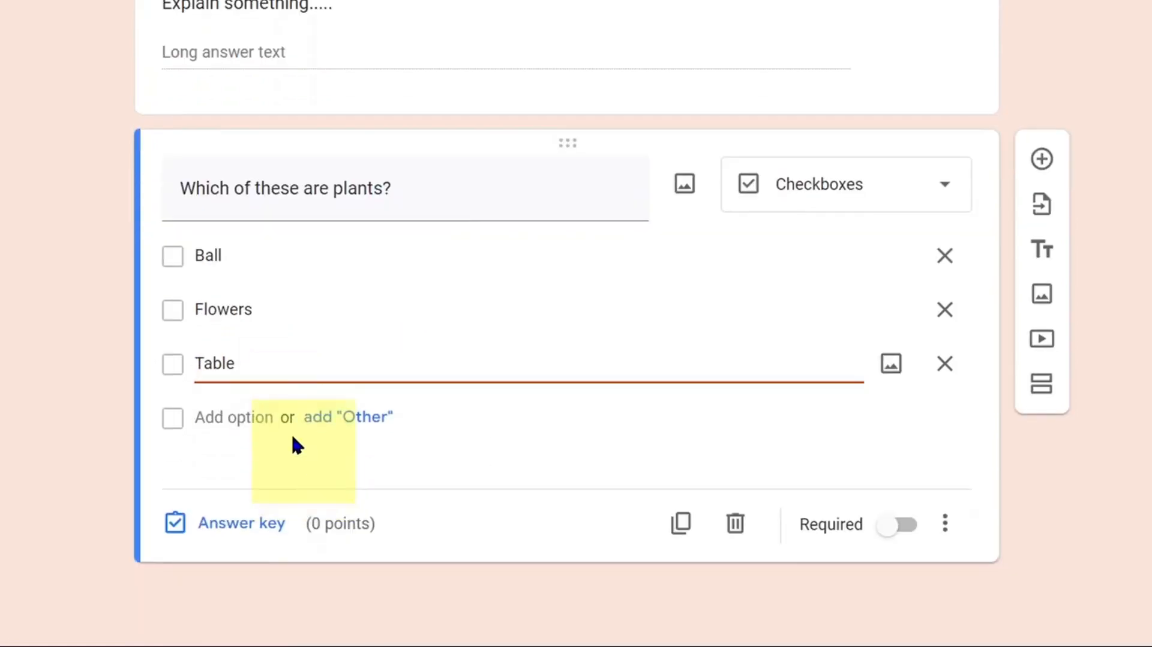
pyautogui.click(238, 424)
pyautogui.write('Sc')
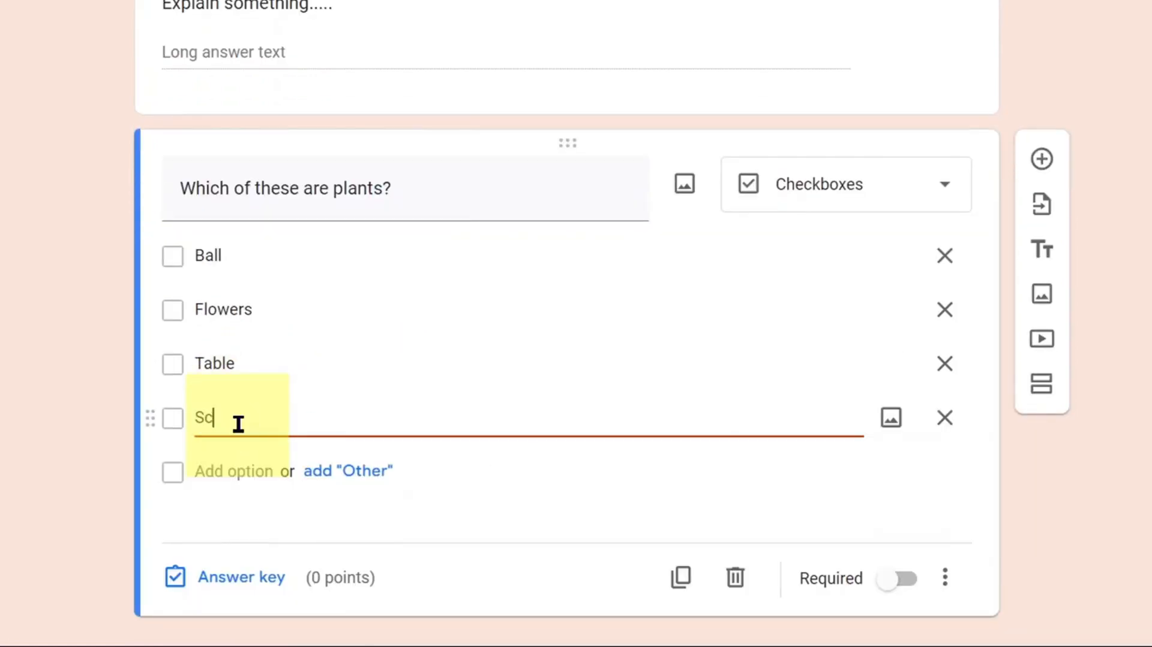
pyautogui.write('hool Bag')
pyautogui.click(235, 468)
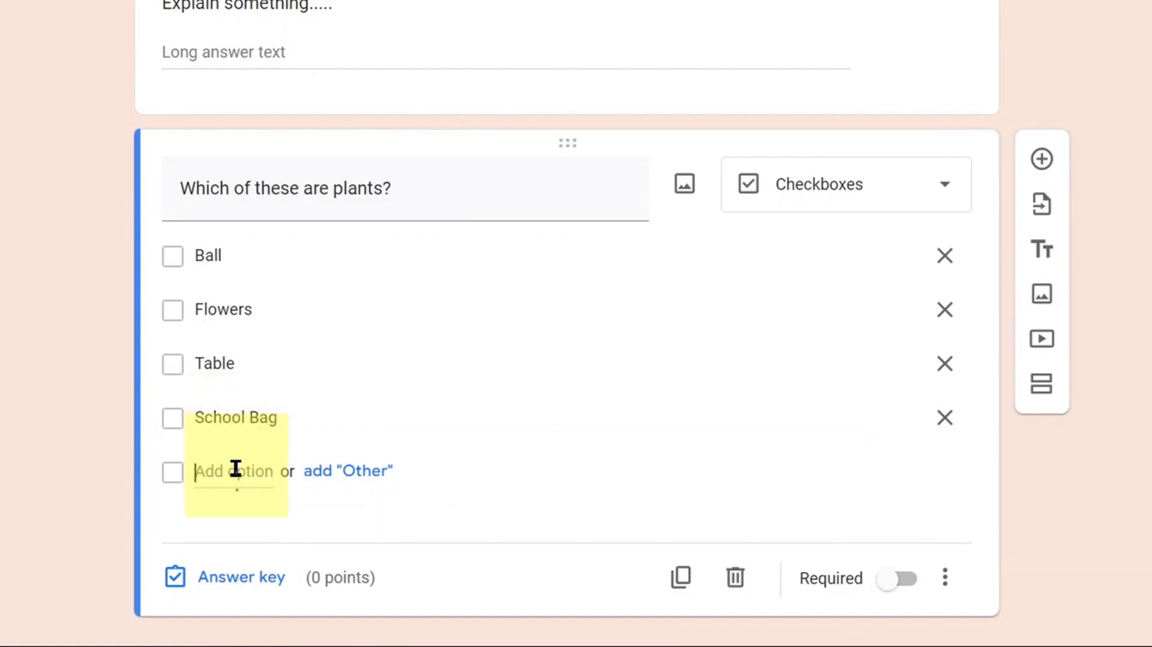
pyautogui.write('Mango tree')
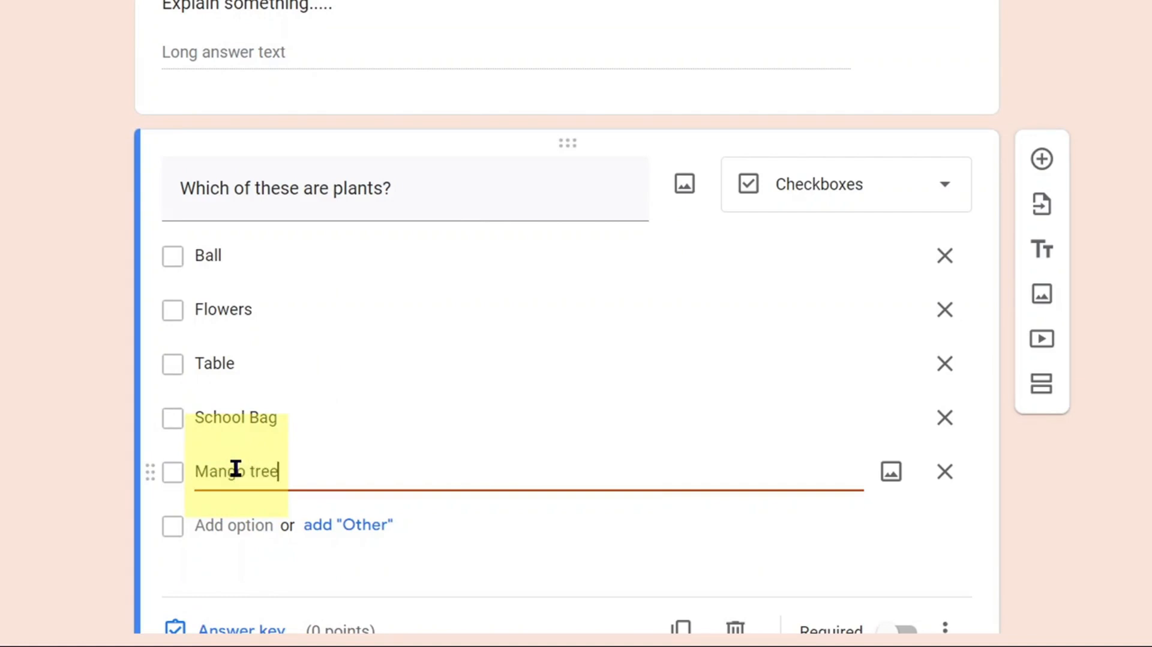
# Set the plants question's answer key to Flowers and Mango tree as correct answers, worth 10 points
pyautogui.scroll(-2, 312, 474)
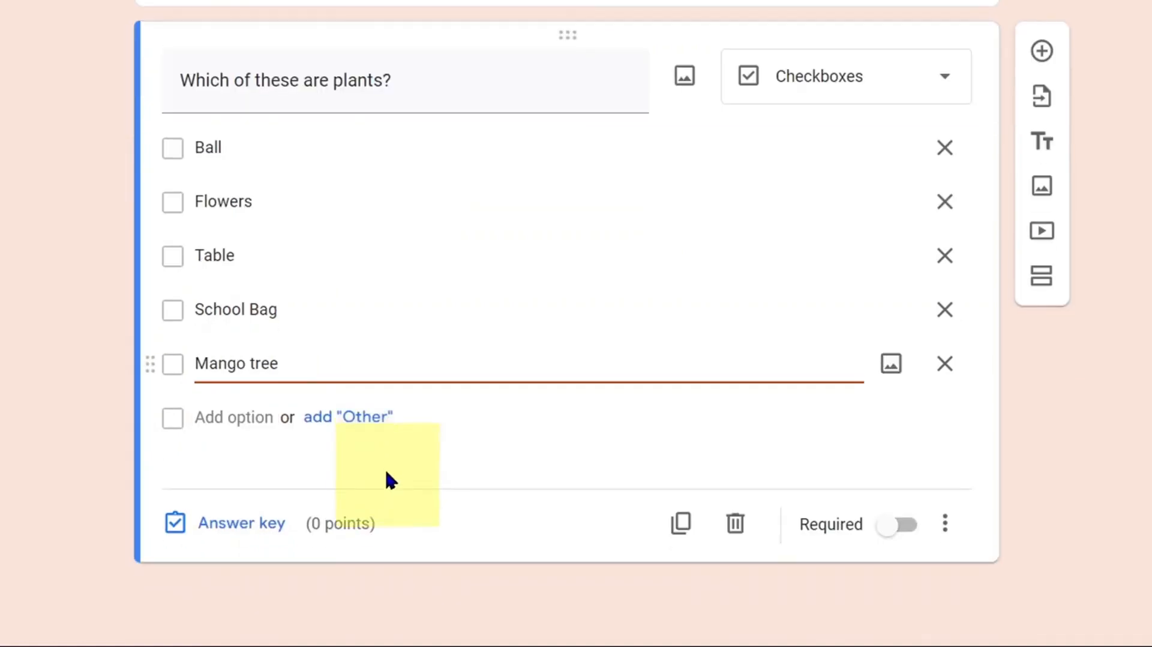
pyautogui.click(229, 528)
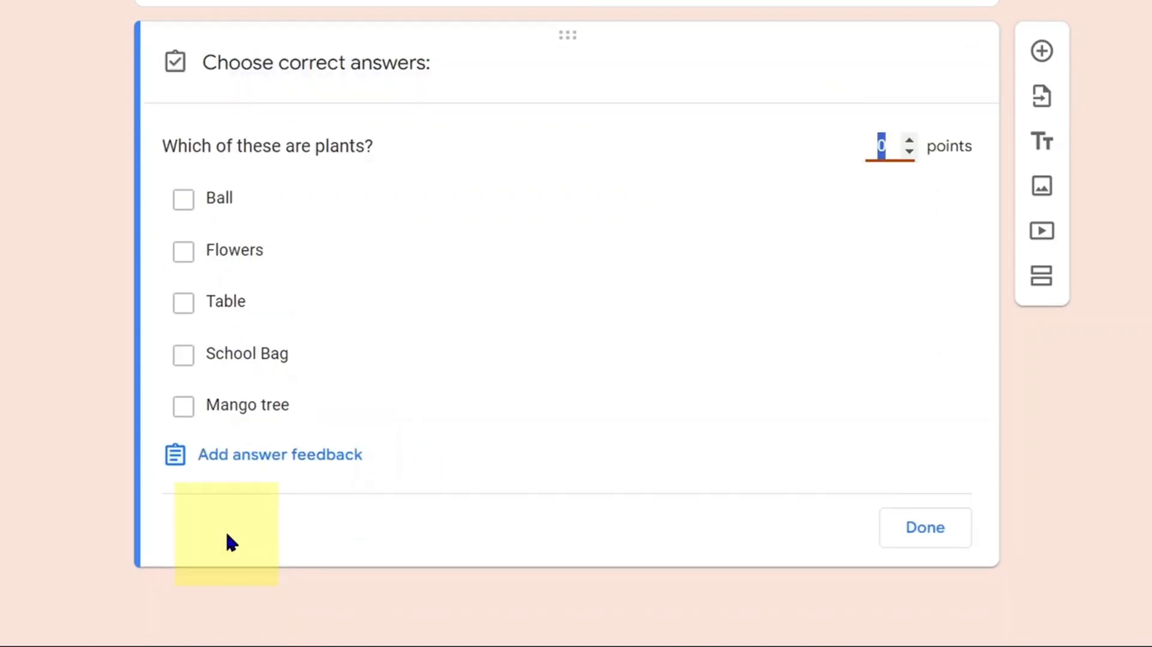
pyautogui.click(185, 252)
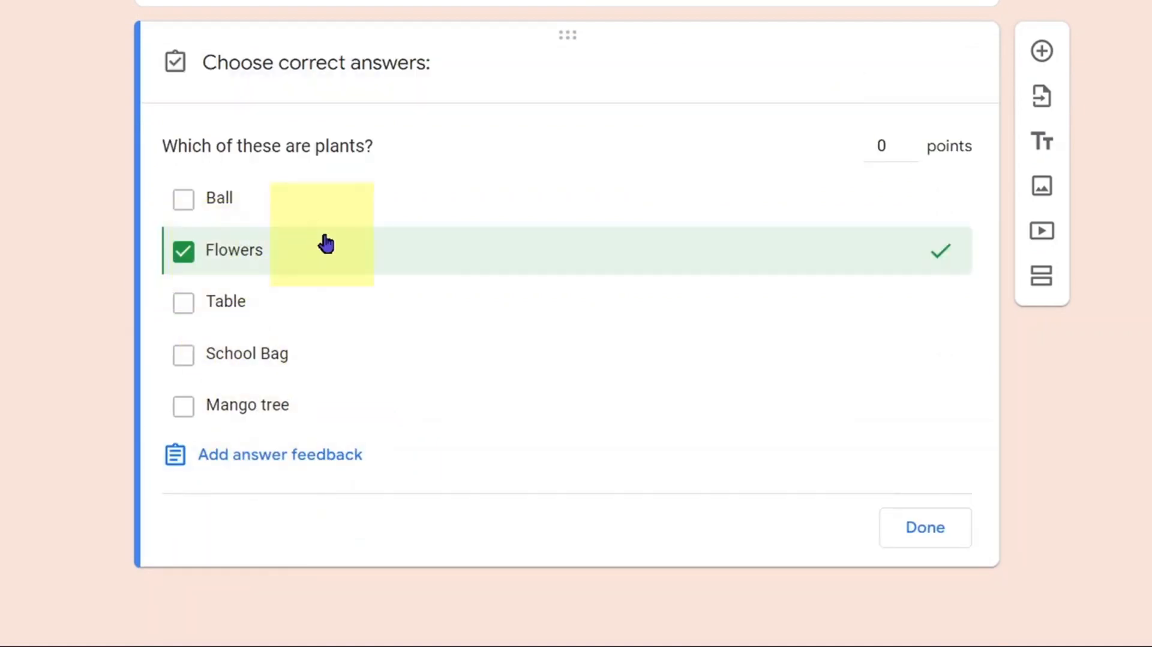
pyautogui.click(185, 407)
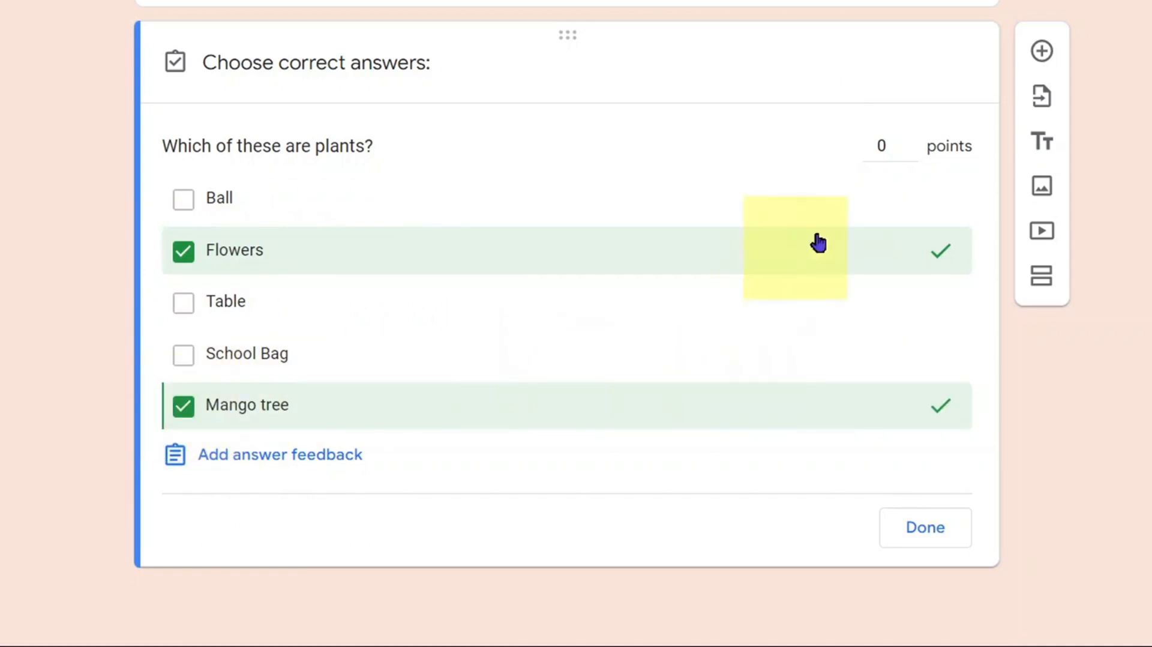
pyautogui.doubleClick(885, 143)
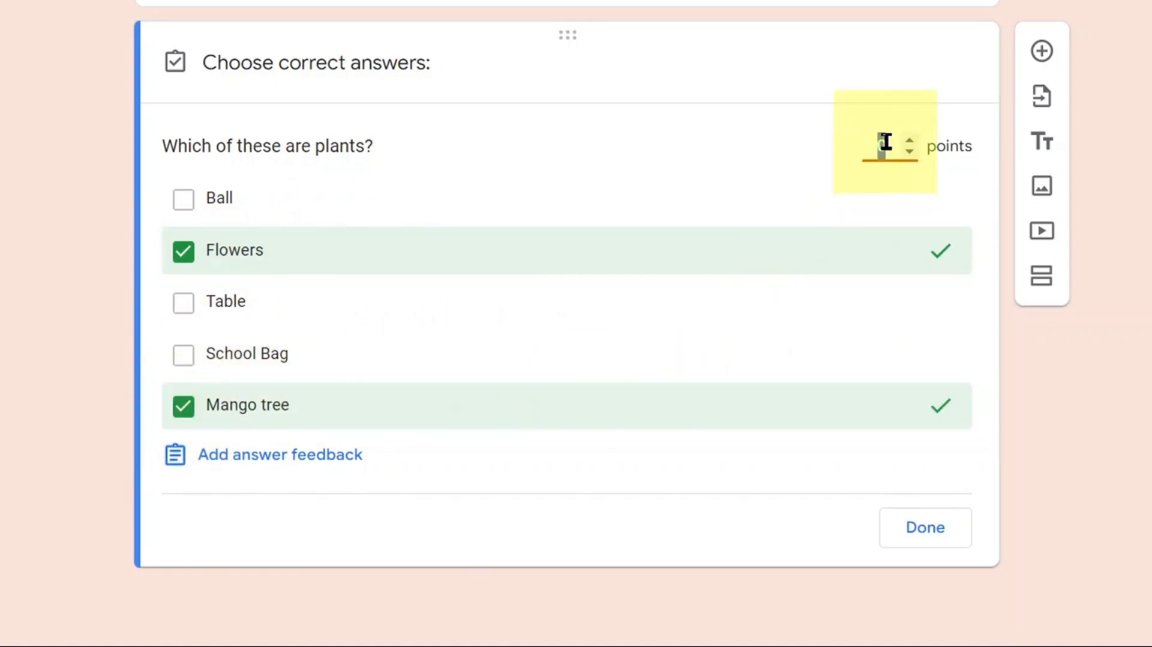
pyautogui.write('10')
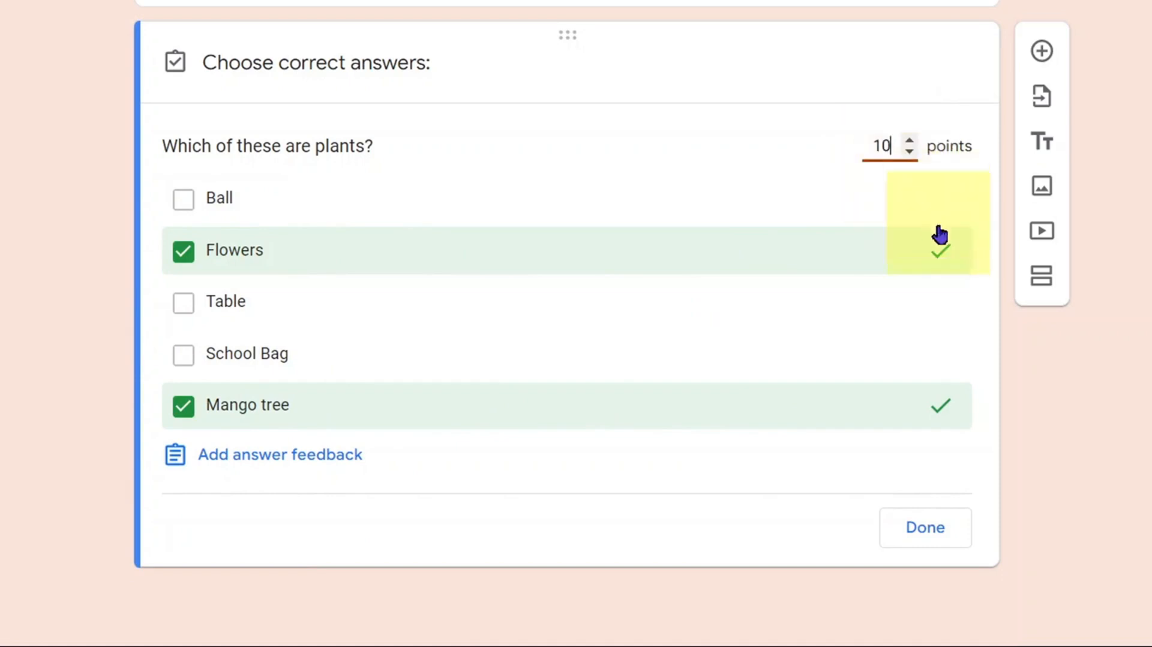
pyautogui.click(922, 537)
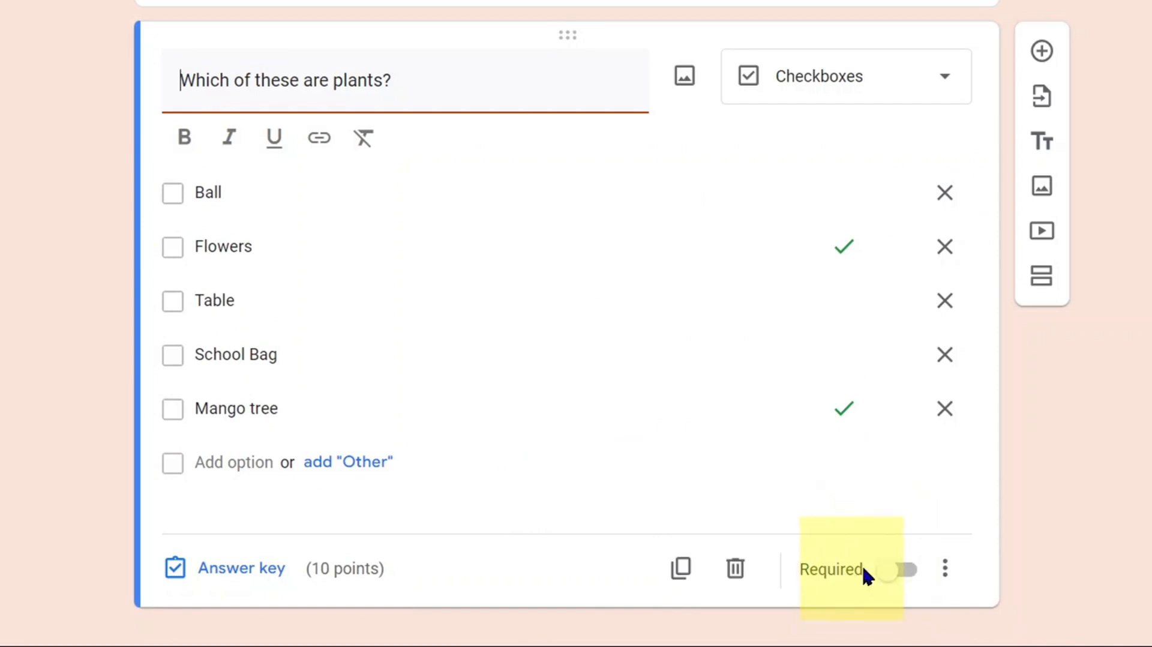
# Make the "Which of these are plants?" and "Explain something....." questions required
pyautogui.click(903, 571)
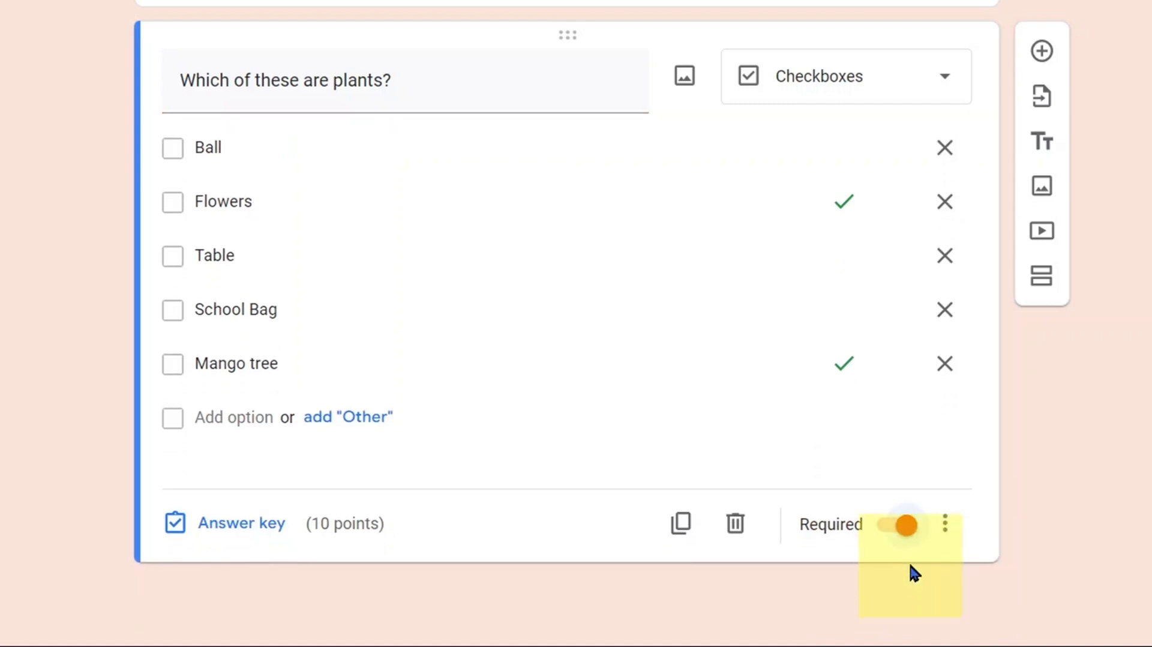
pyautogui.scroll(5, 894, 527)
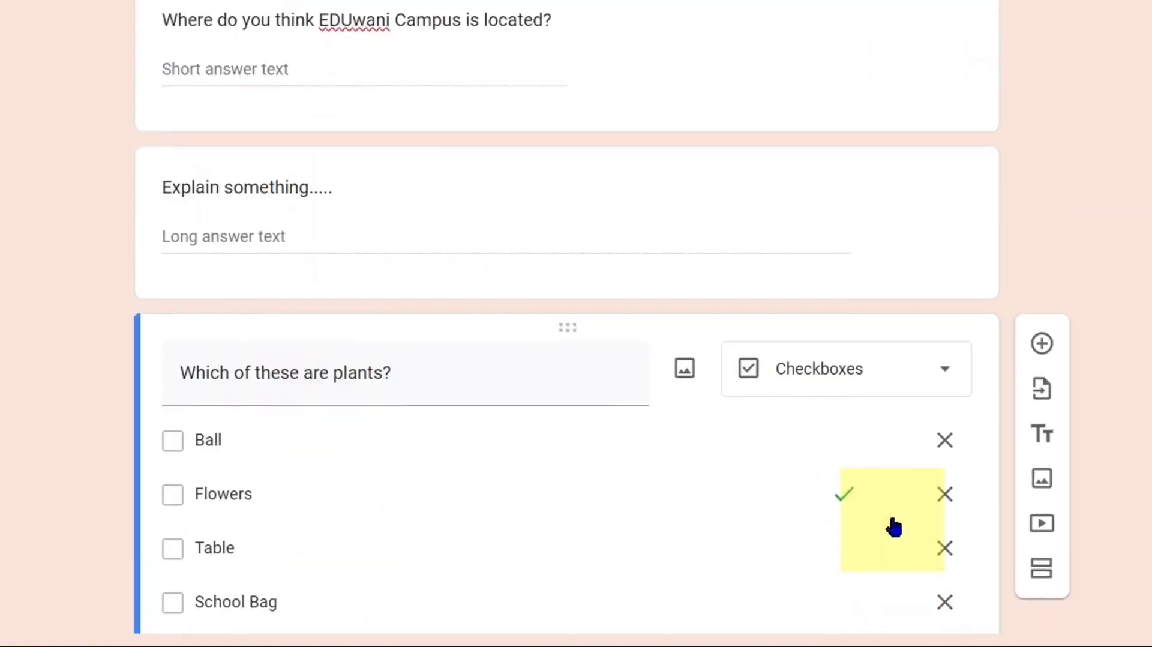
pyautogui.scroll(1, 894, 526)
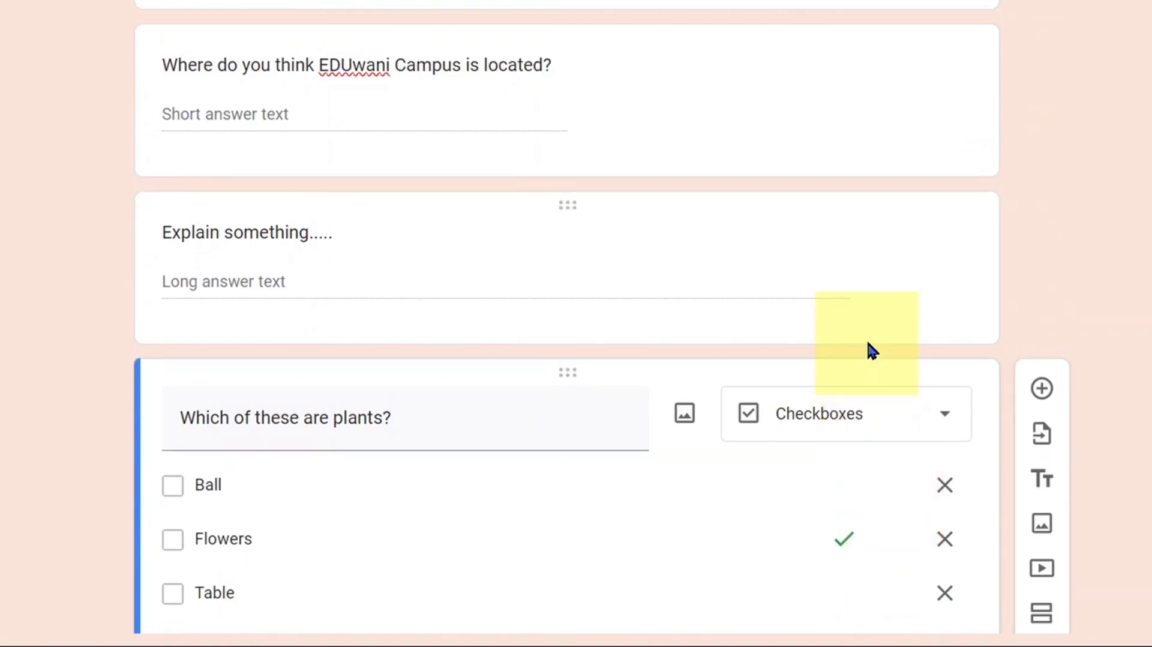
pyautogui.click(898, 272)
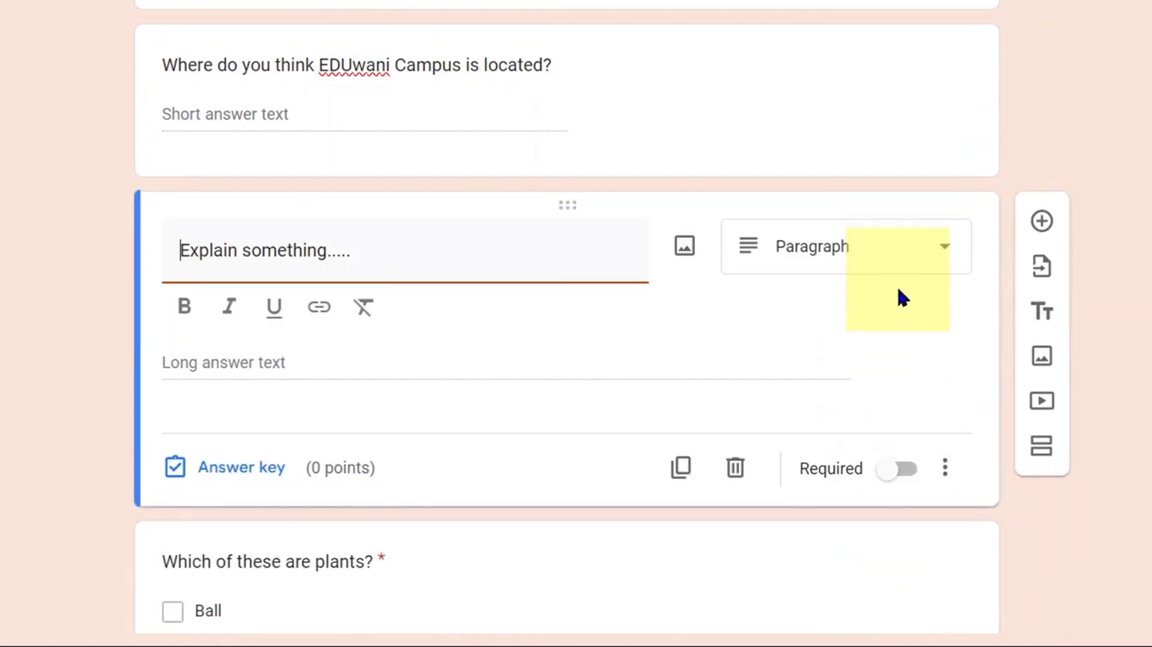
pyautogui.click(900, 469)
# Make both questions about the number of letters in "EDUwani Campus" and "EDUwani" required
pyautogui.scroll(4, 888, 300)
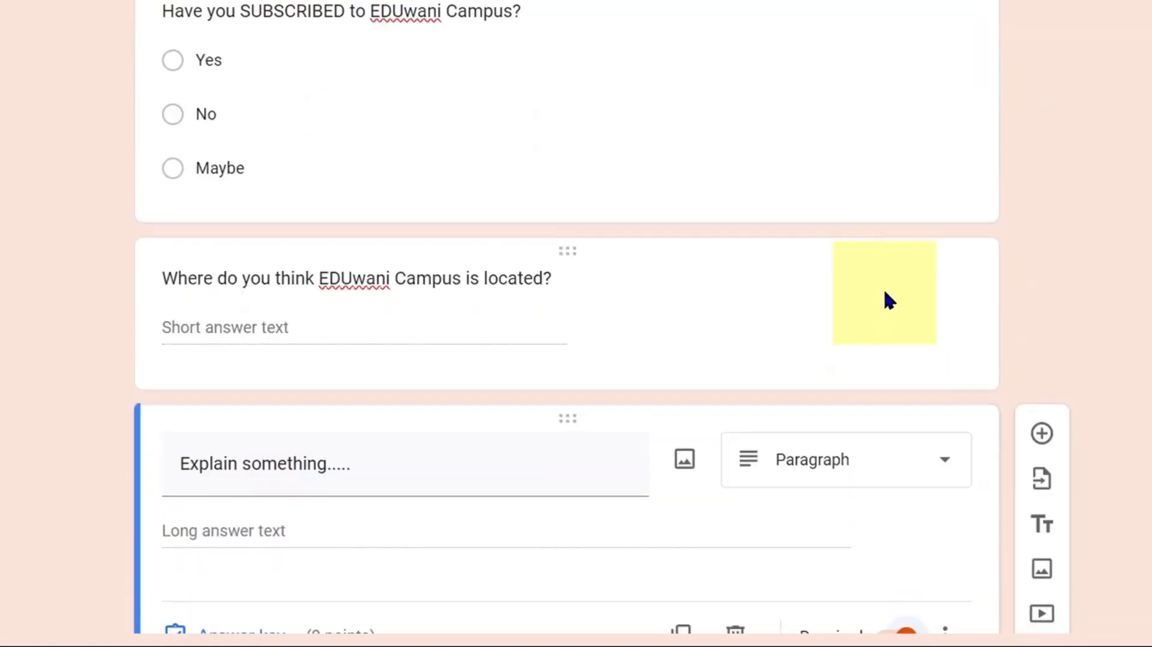
pyautogui.click(846, 326)
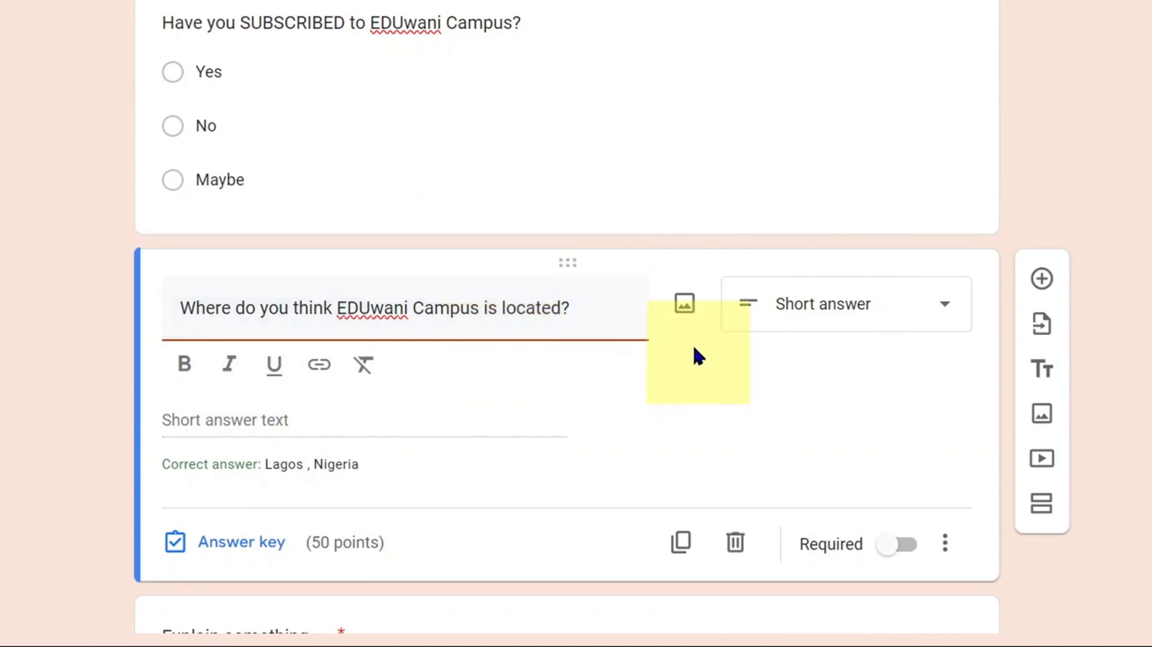
pyautogui.scroll(4, 697, 354)
pyautogui.click(710, 309)
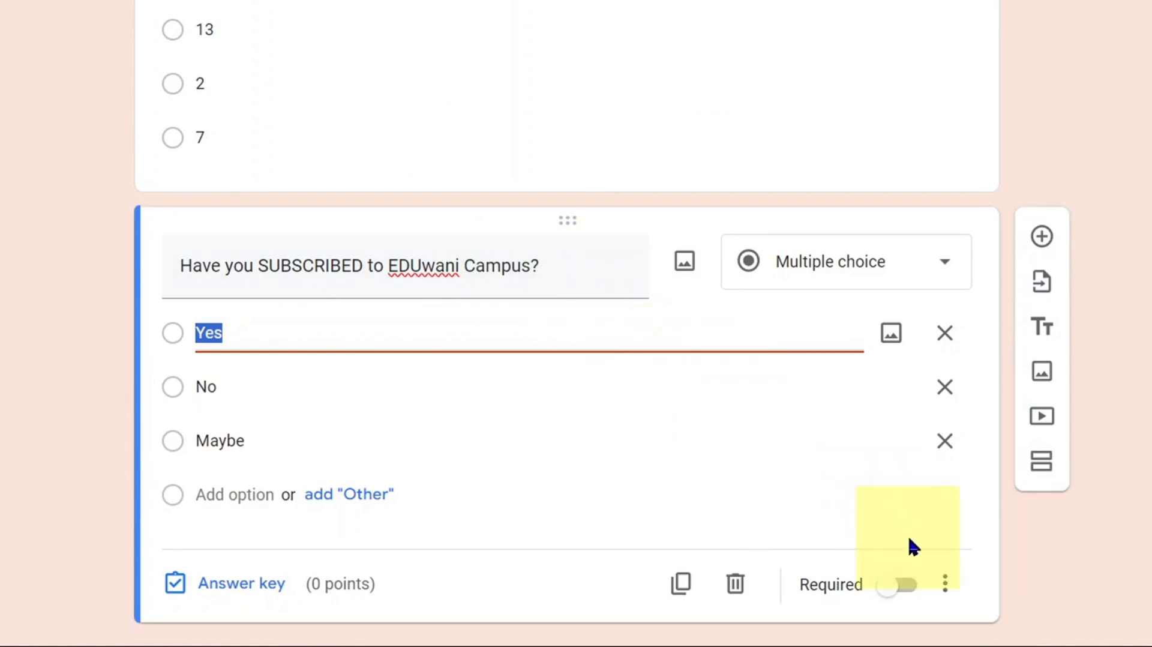
pyautogui.scroll(2, 697, 90)
pyautogui.click(738, 174)
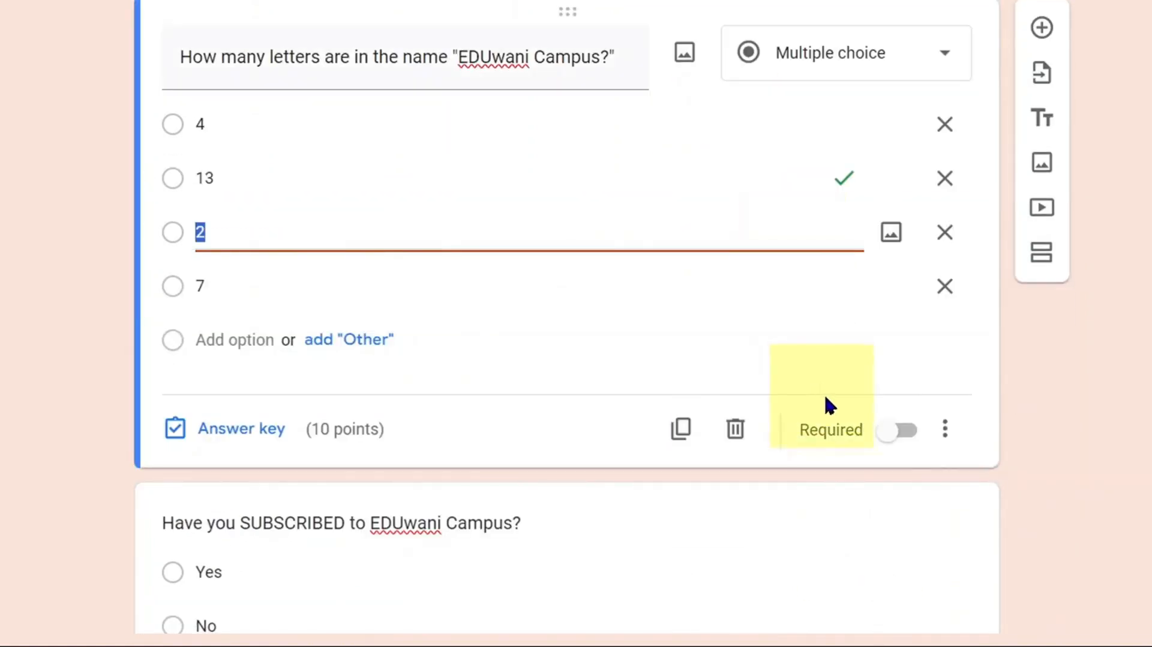
pyautogui.click(901, 430)
pyautogui.scroll(5, 774, 204)
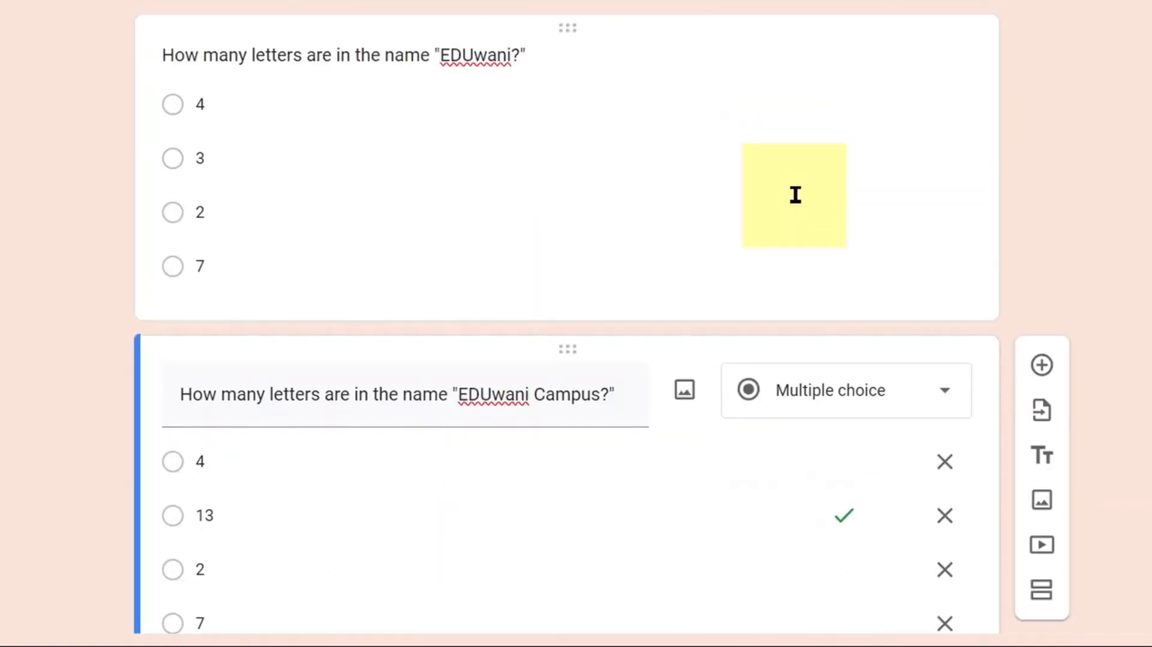
pyautogui.click(795, 195)
pyautogui.click(902, 447)
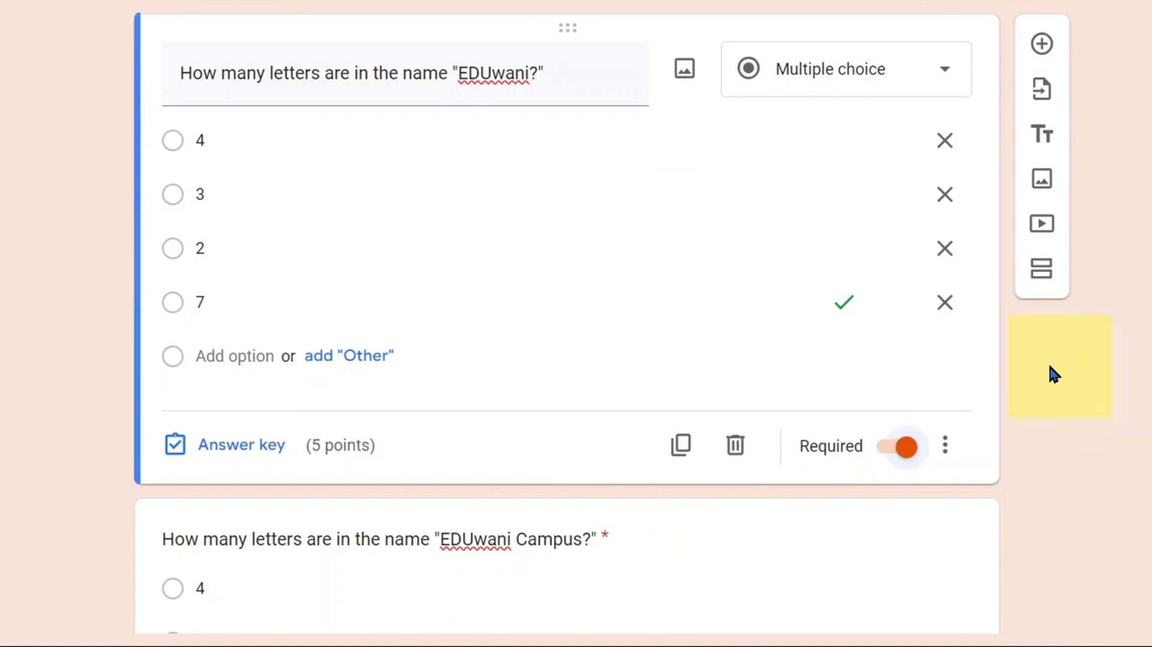
# Choose the existing EDUwani Campus Questionnaire form as the source for importing questions
pyautogui.scroll(-4, 945, 327)
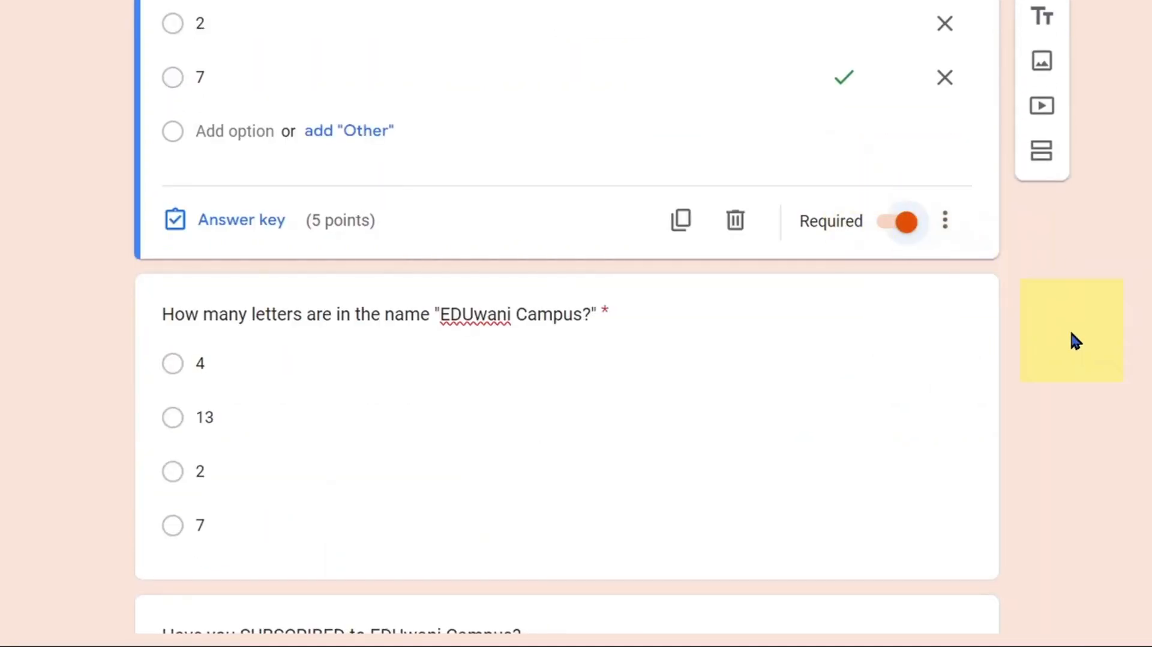
pyautogui.scroll(-15, 1071, 335)
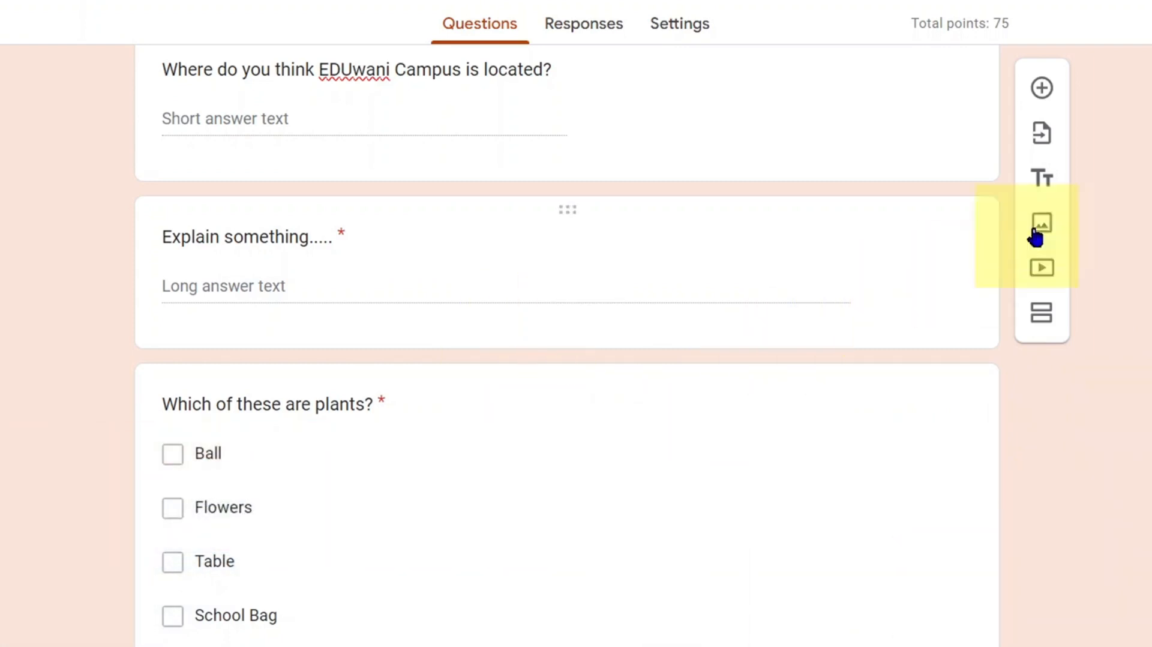
pyautogui.click(1044, 140)
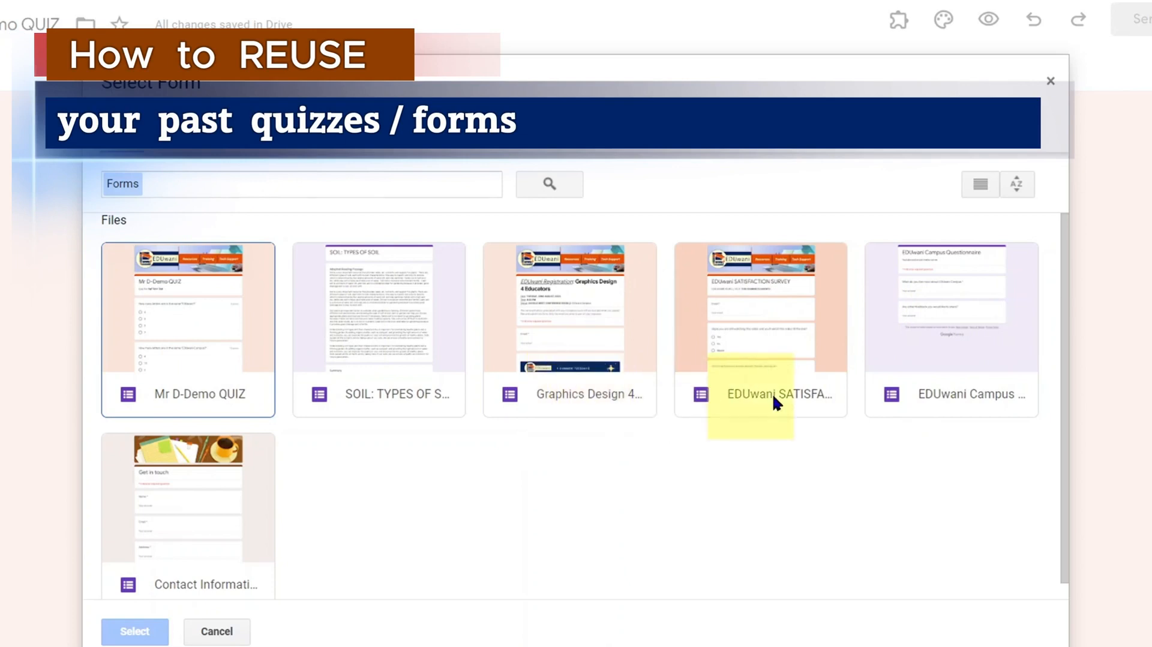
pyautogui.click(962, 325)
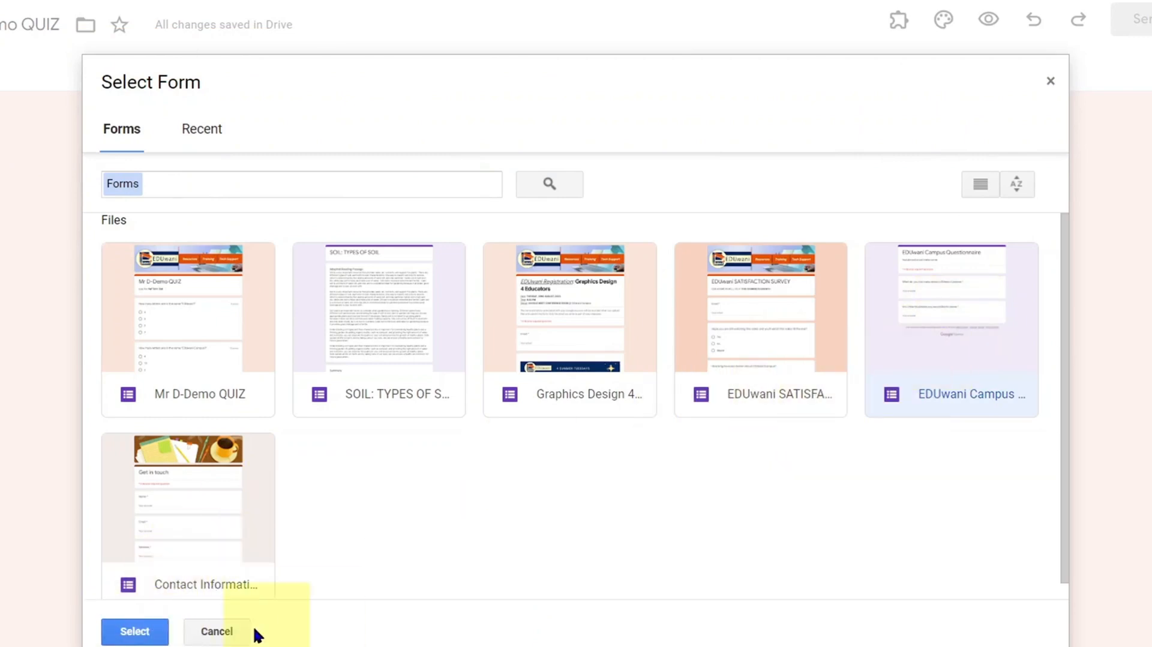
pyautogui.click(135, 632)
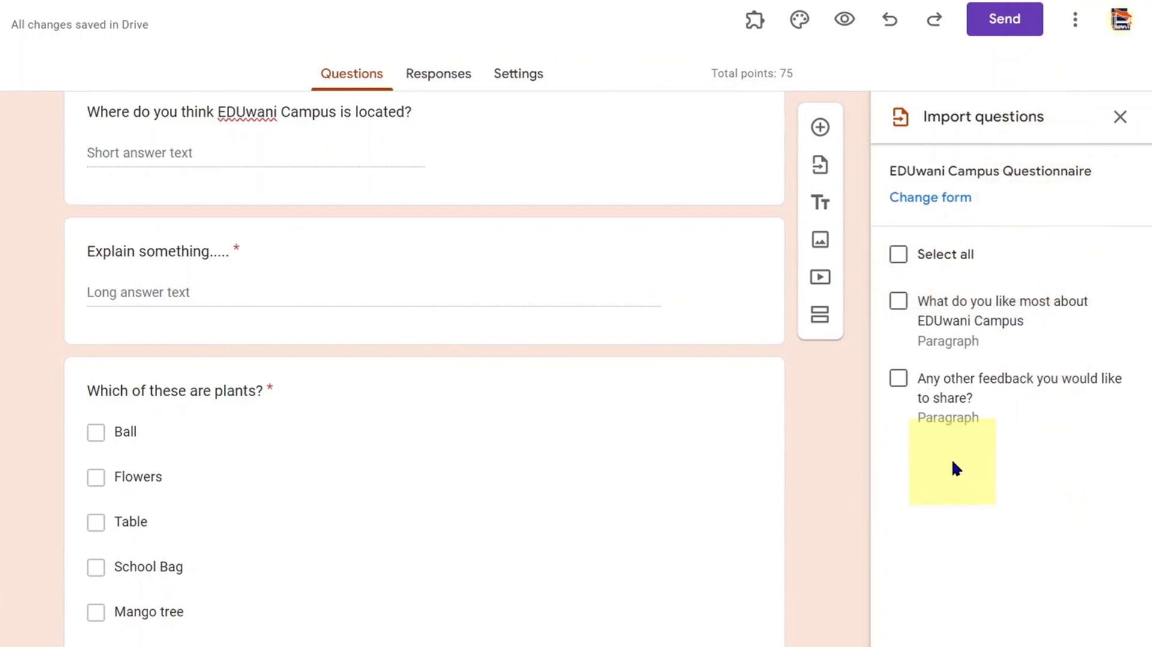
# Import both questionnaire questions, "What do you like most about EDUwani Campus" and "Any other feedback you would like to share?"
pyautogui.click(908, 262)
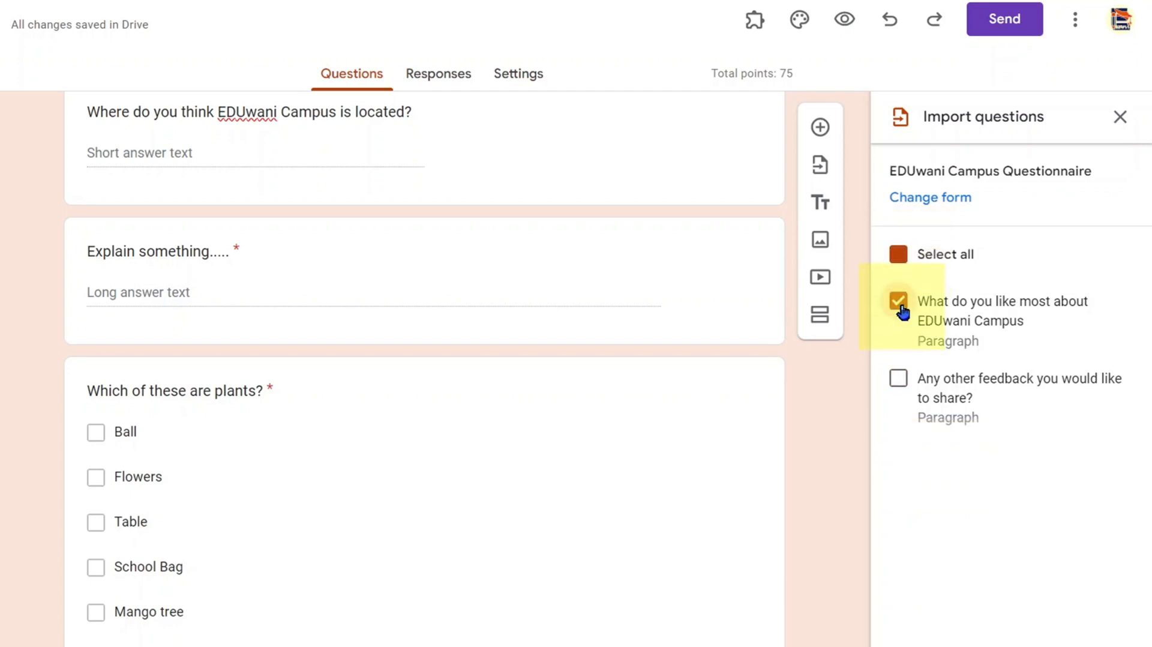
pyautogui.click(901, 380)
pyautogui.click(902, 309)
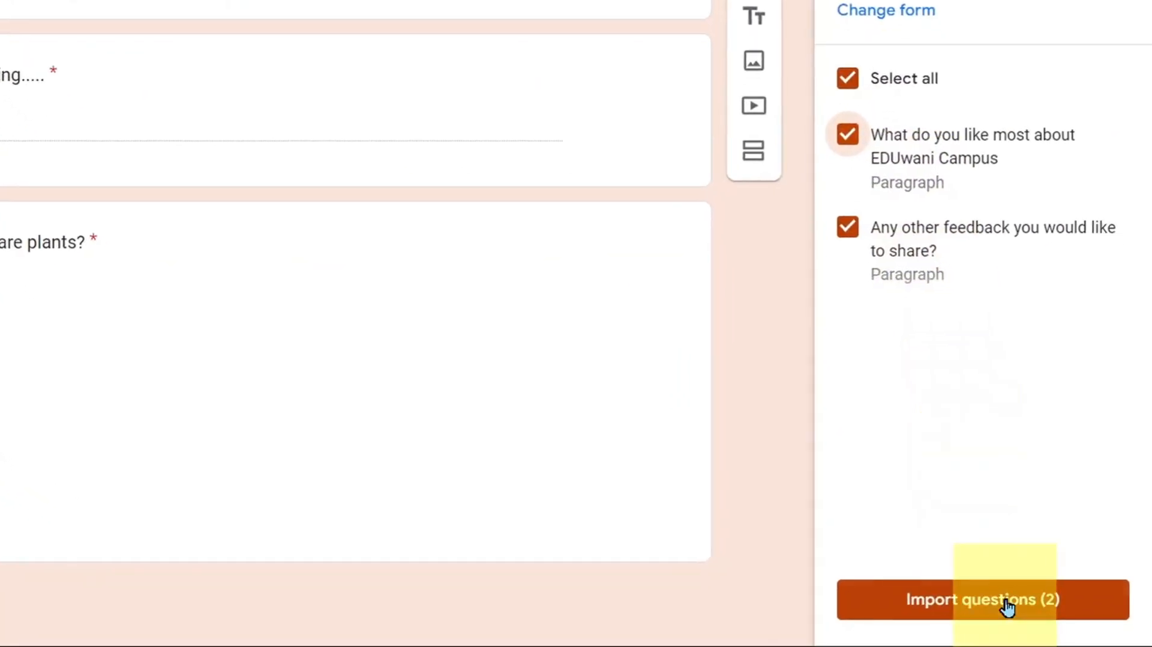
pyautogui.click(1064, 606)
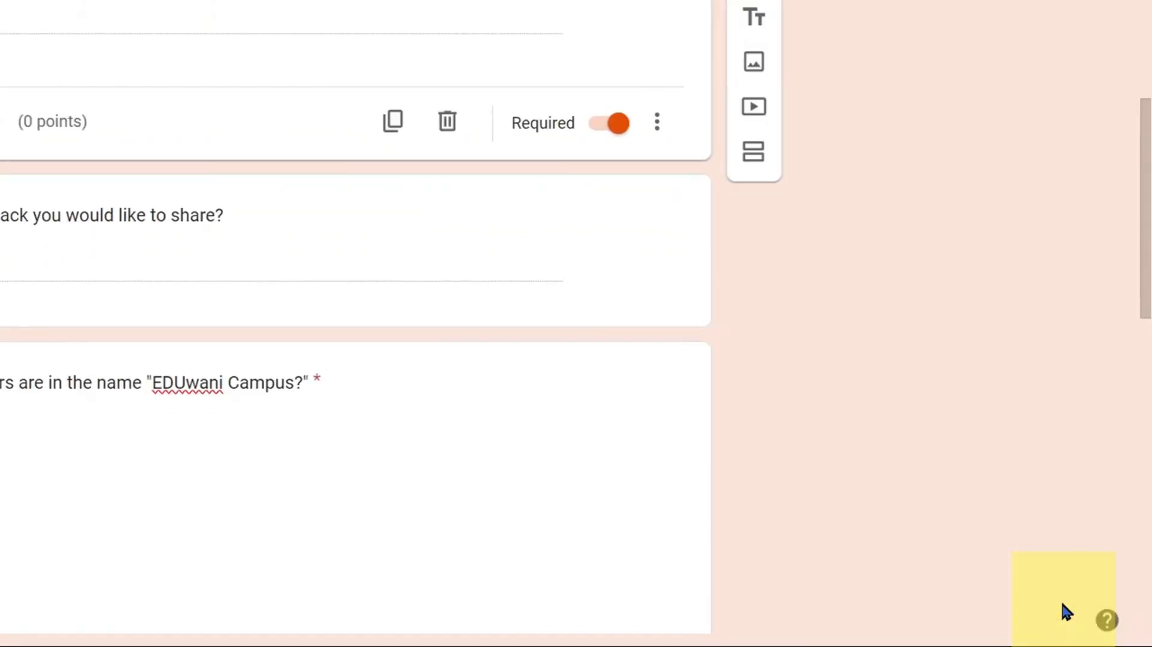
# Review the order of all quiz questions, including the two imported ones
pyautogui.scroll(-15, 538, 420)
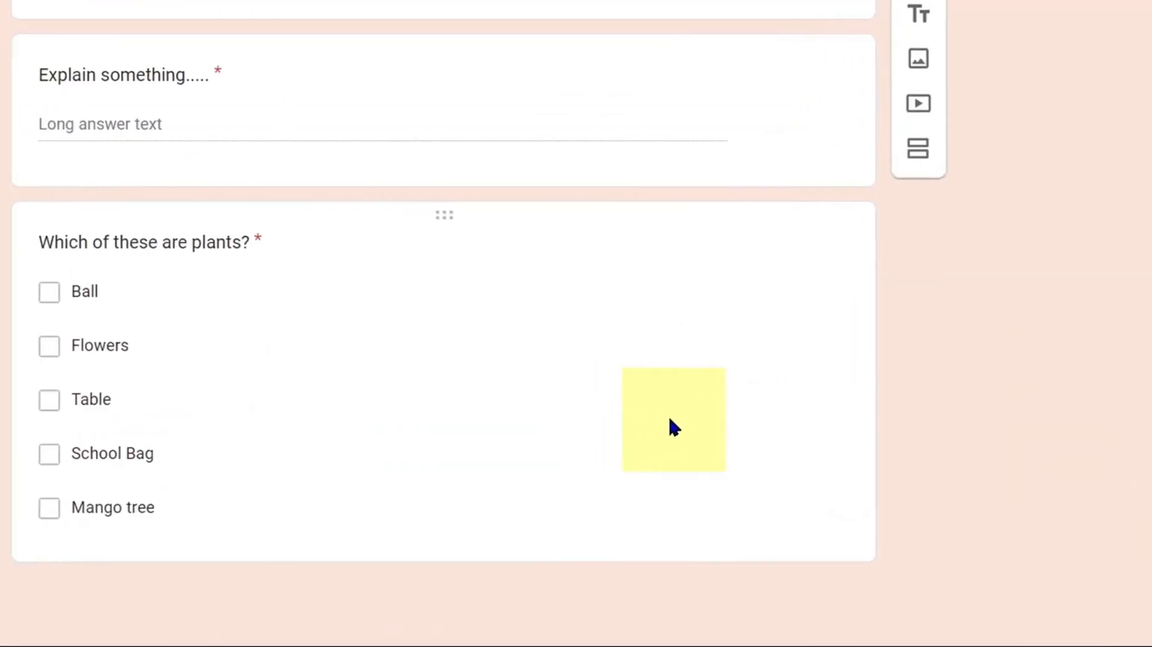
pyautogui.scroll(7, 366, 425)
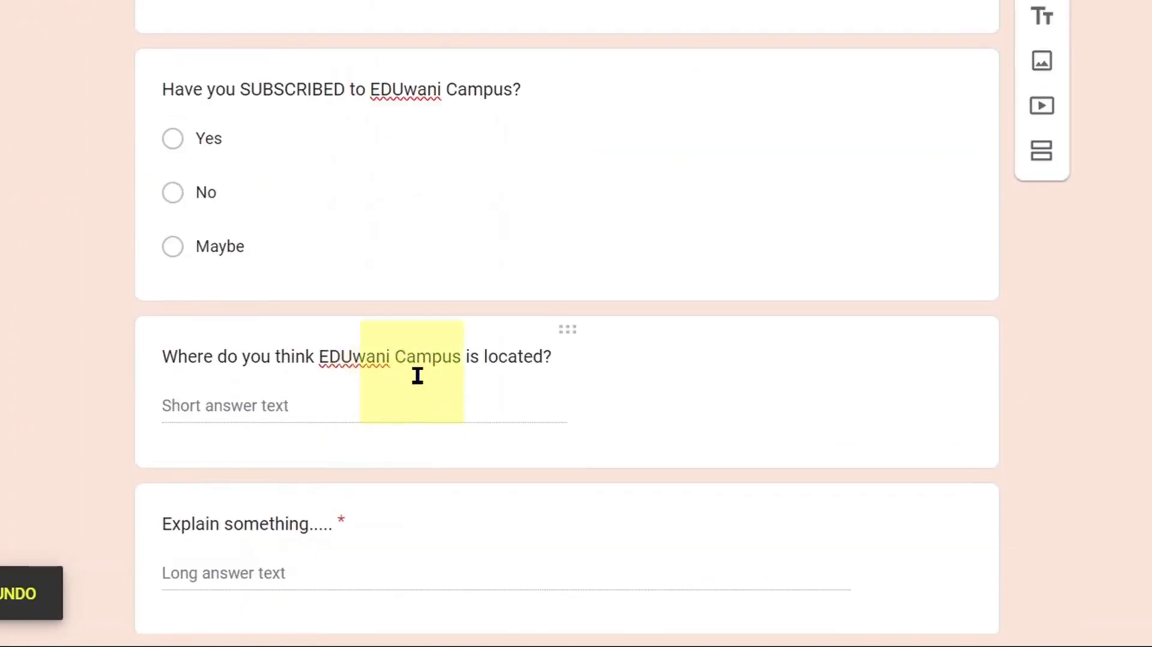
pyautogui.scroll(-10, 480, 294)
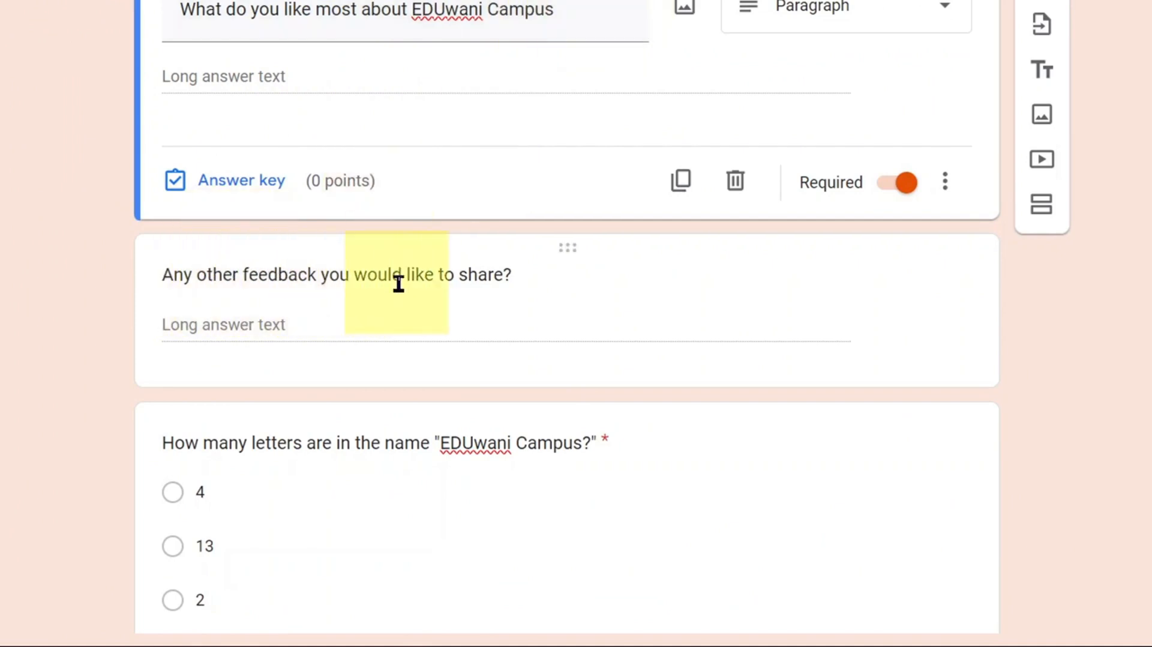
pyautogui.scroll(2, 543, 282)
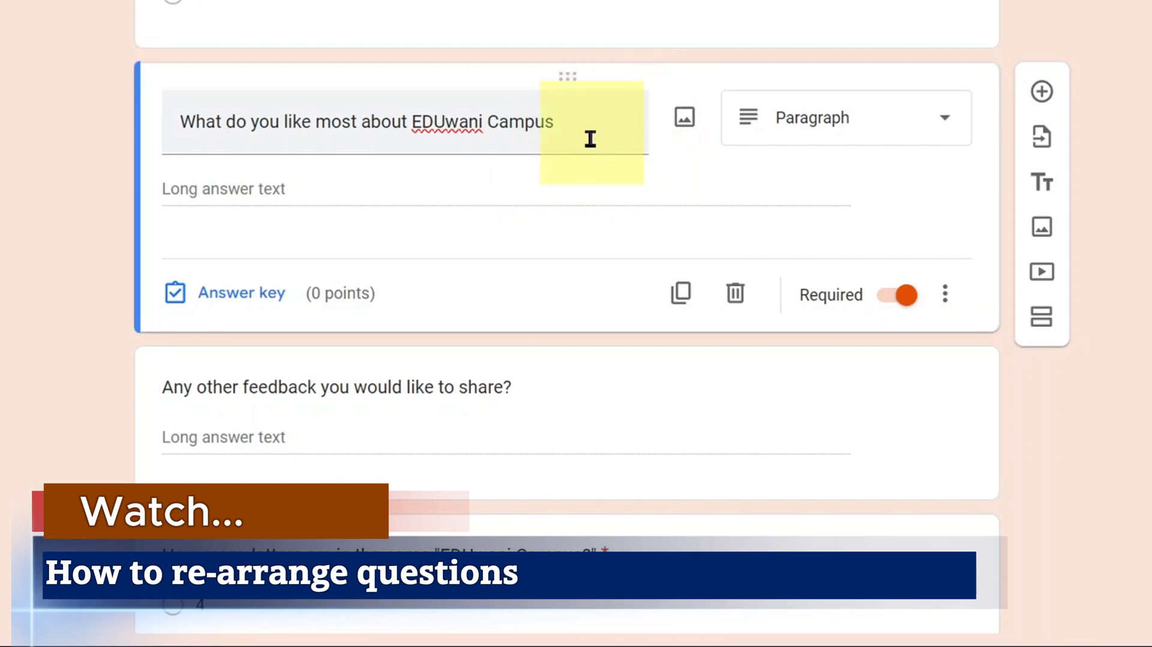
pyautogui.scroll(-12, 46, 382)
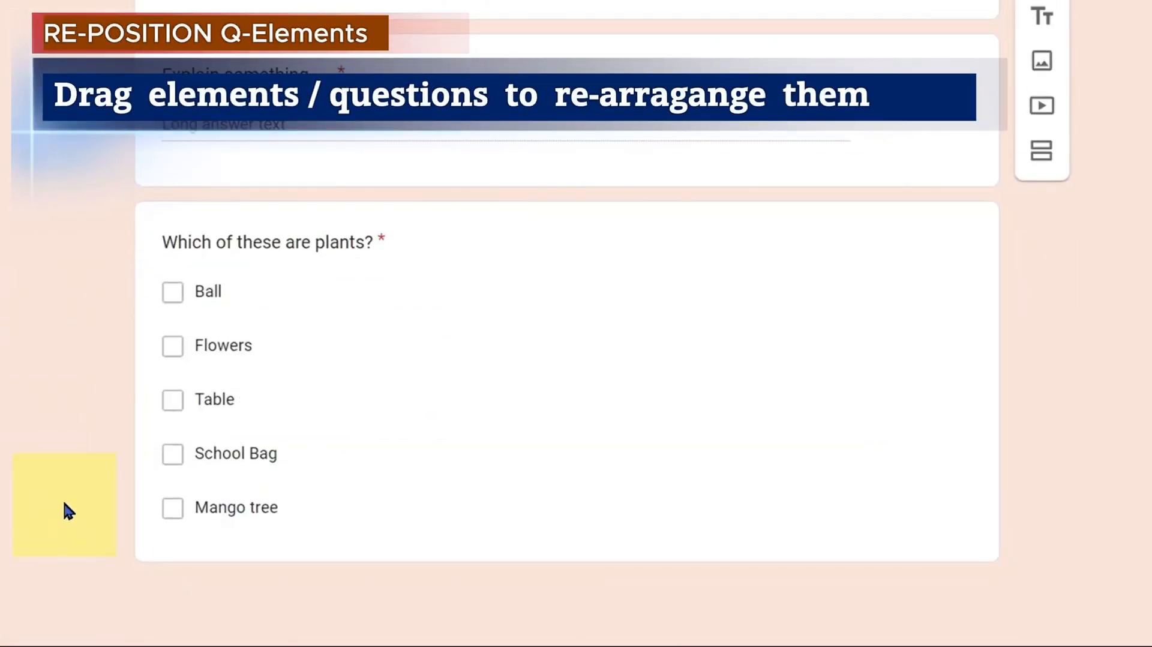
pyautogui.scroll(3, 65, 503)
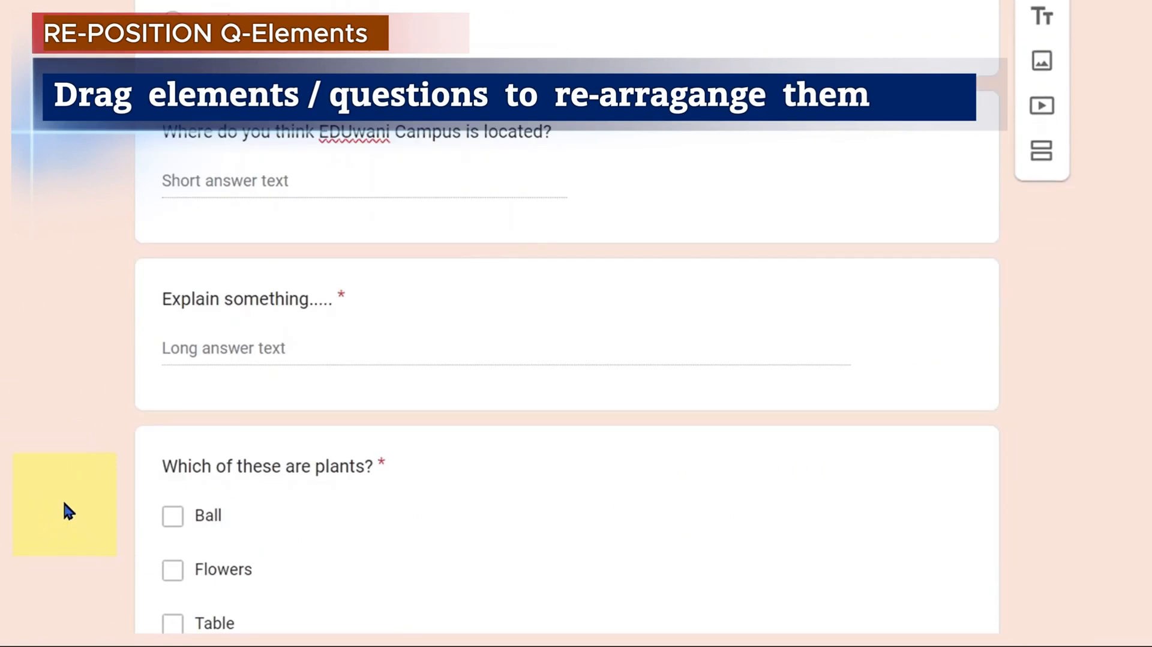
pyautogui.scroll(3, 329, 296)
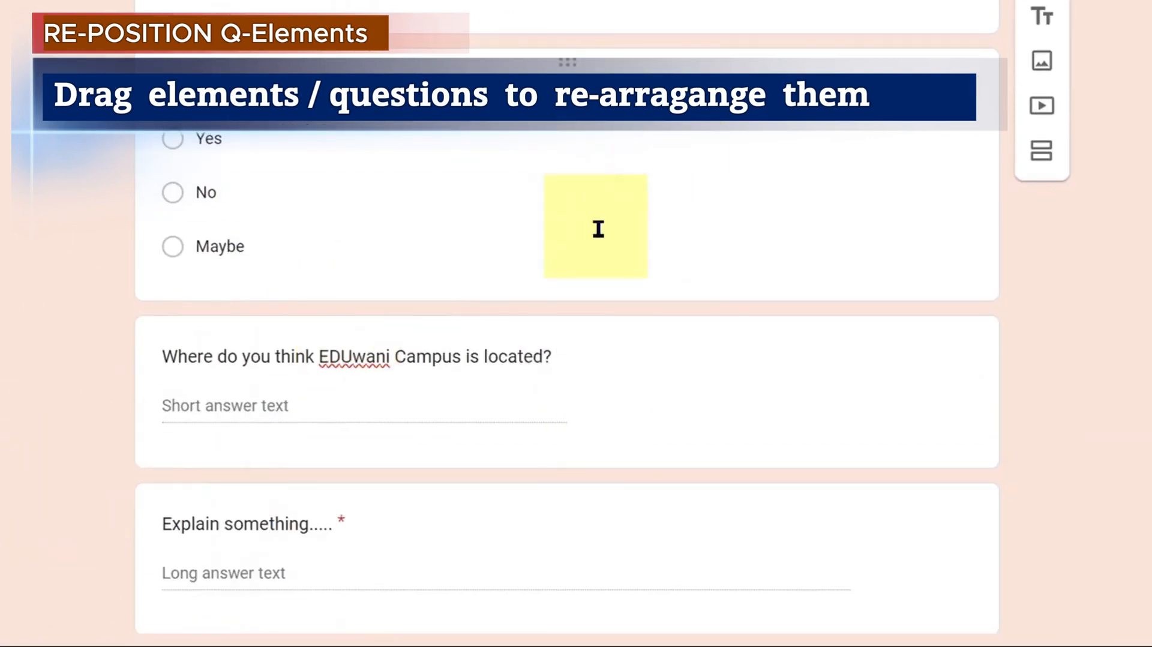
pyautogui.scroll(10, 630, 234)
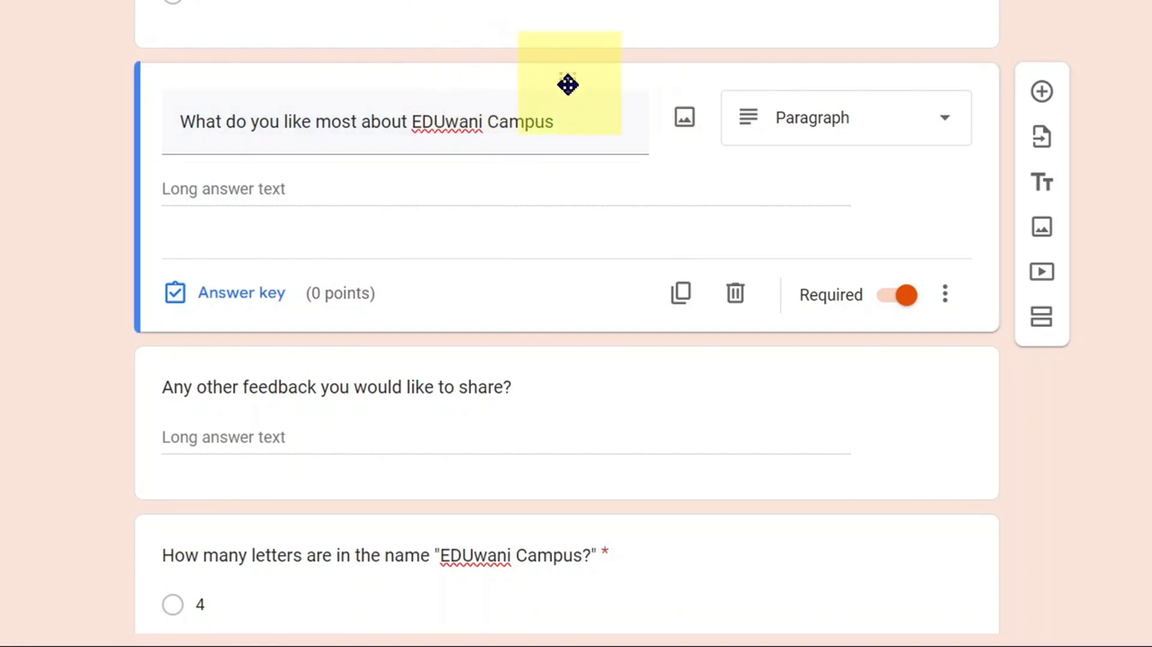
# Move the "What do you like most about EDUwani Campus" question down to directly below "Explain something....."
pyautogui.moveTo(568, 84); pyautogui.dragTo(534, 333)
pyautogui.scroll(-5, 536, 327)
pyautogui.scroll(2, 564, 117)
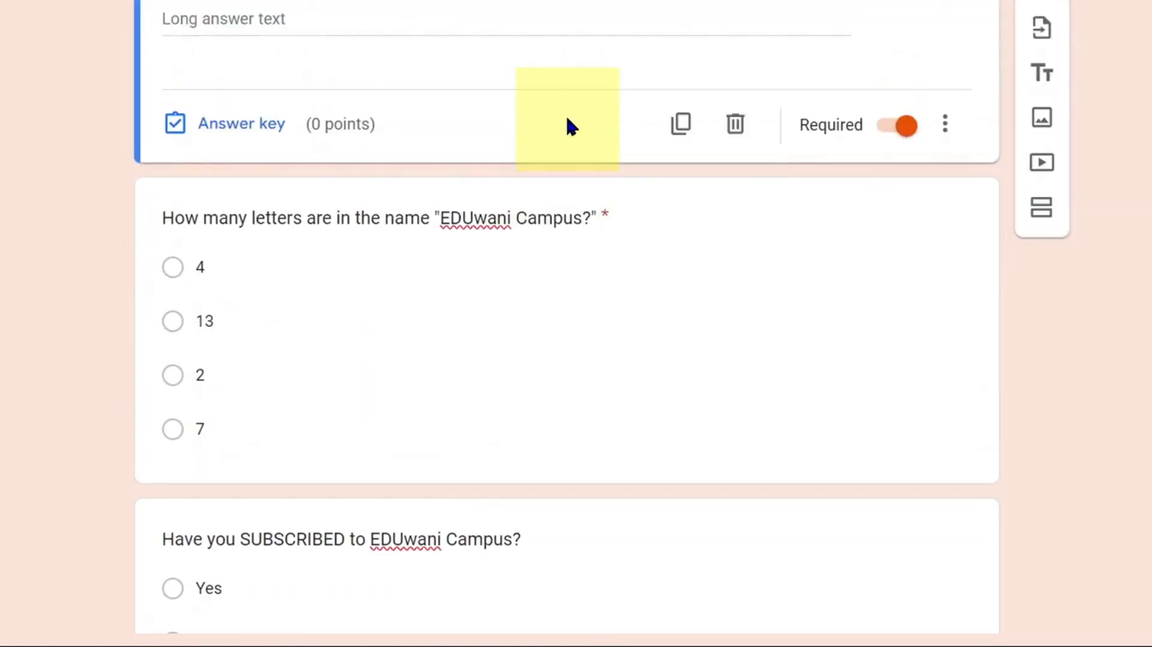
pyautogui.scroll(2, 567, 114)
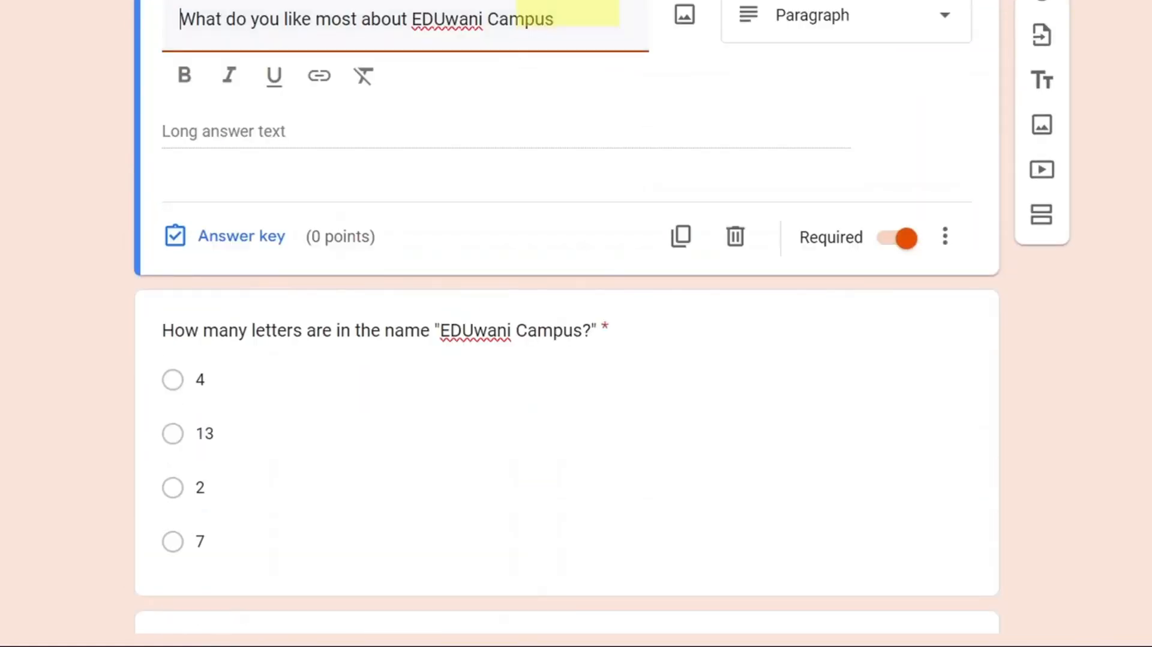
pyautogui.moveTo(568, 1); pyautogui.dragTo(567, 482)
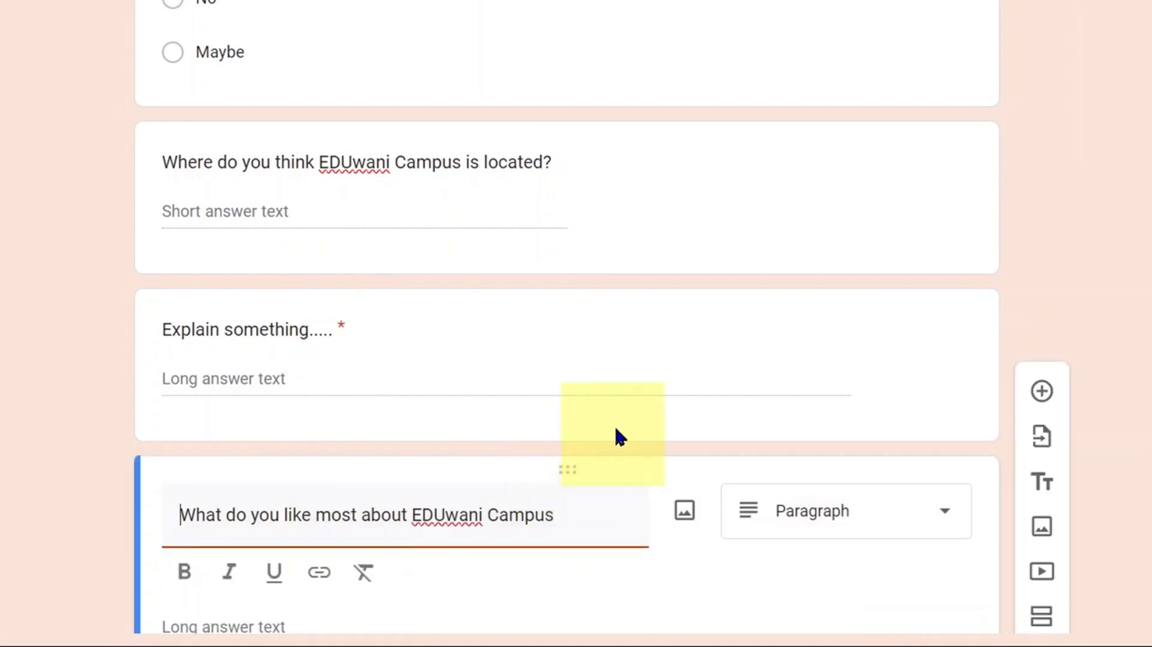
# Move "Any other feedback you would like to share?" below "What do you like most about EDUwani Campus" and place "Which of these are plants?" above both
pyautogui.scroll(15, 675, 243)
pyautogui.scroll(2, 675, 244)
pyautogui.scroll(-4, 674, 250)
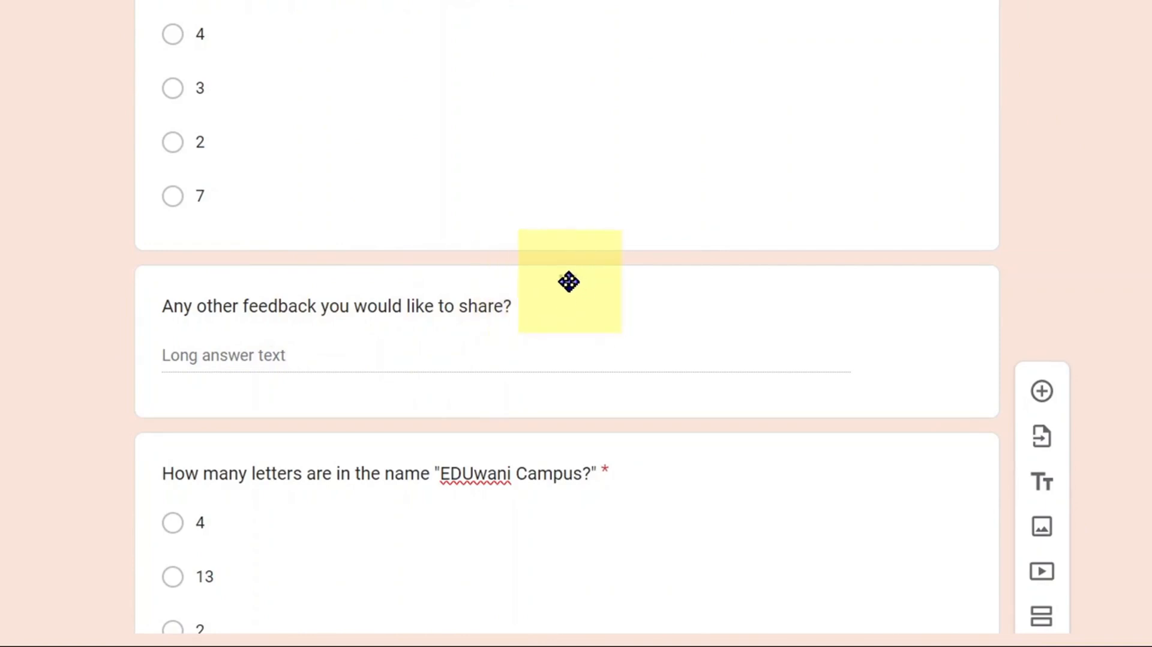
pyautogui.moveTo(567, 281); pyautogui.dragTo(663, 461)
pyautogui.scroll(-5, 663, 461)
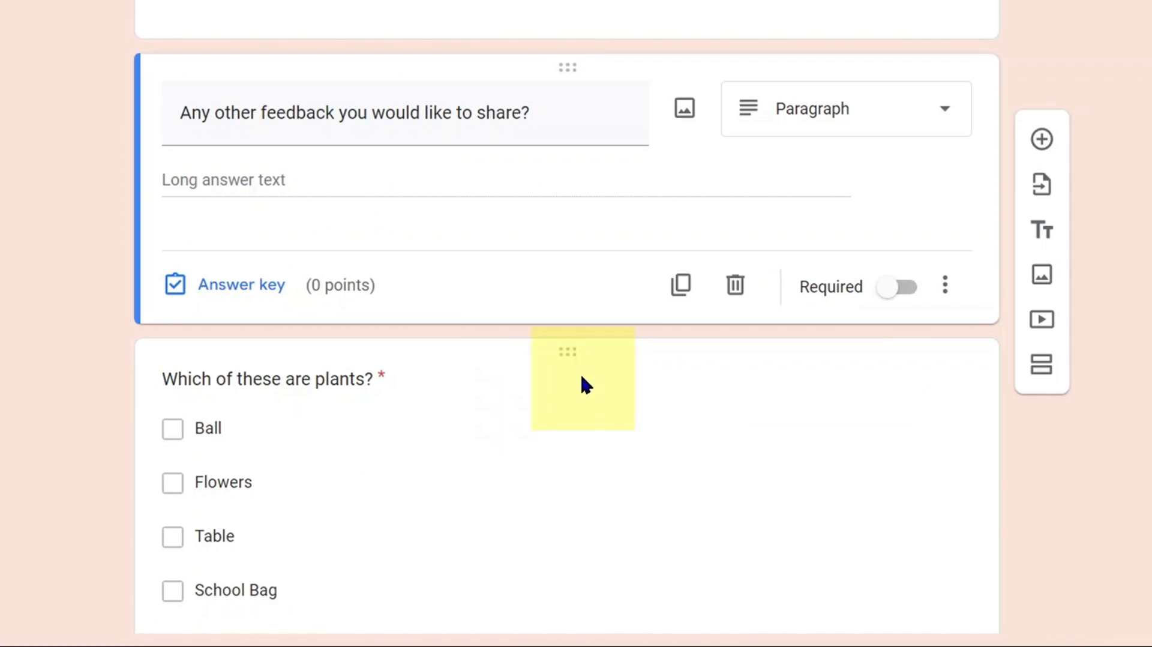
pyautogui.moveTo(562, 360); pyautogui.dragTo(569, 123)
pyautogui.scroll(-8, 571, 340)
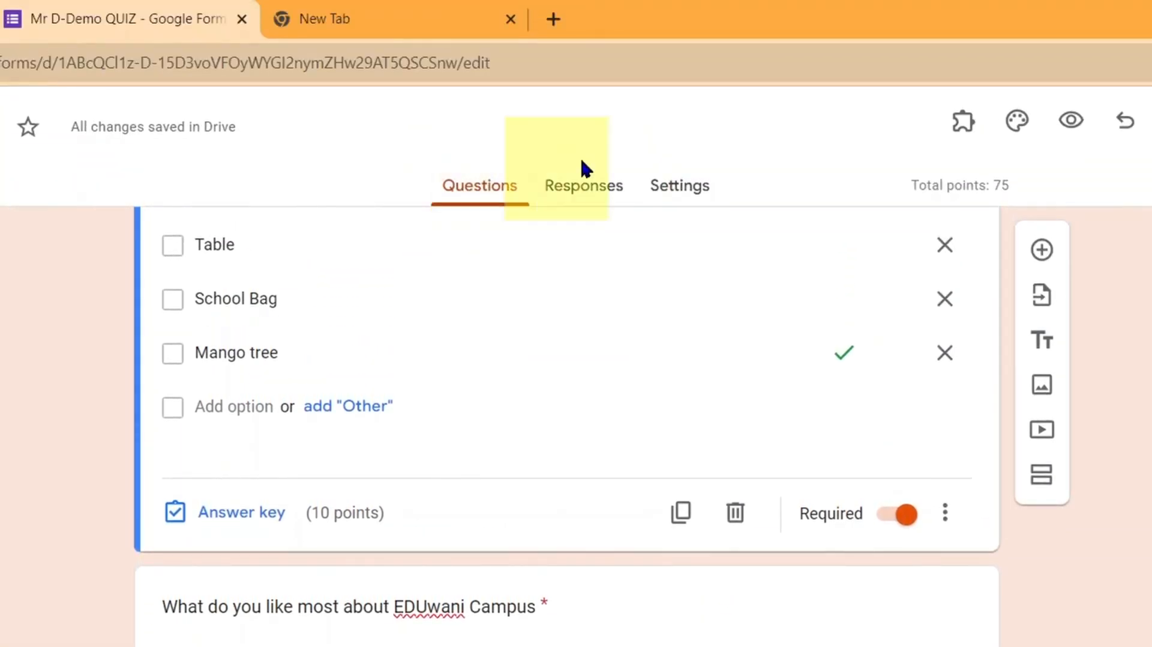
# Stop the quiz from accepting responses, and turn accepting responses back on
pyautogui.click(596, 199)
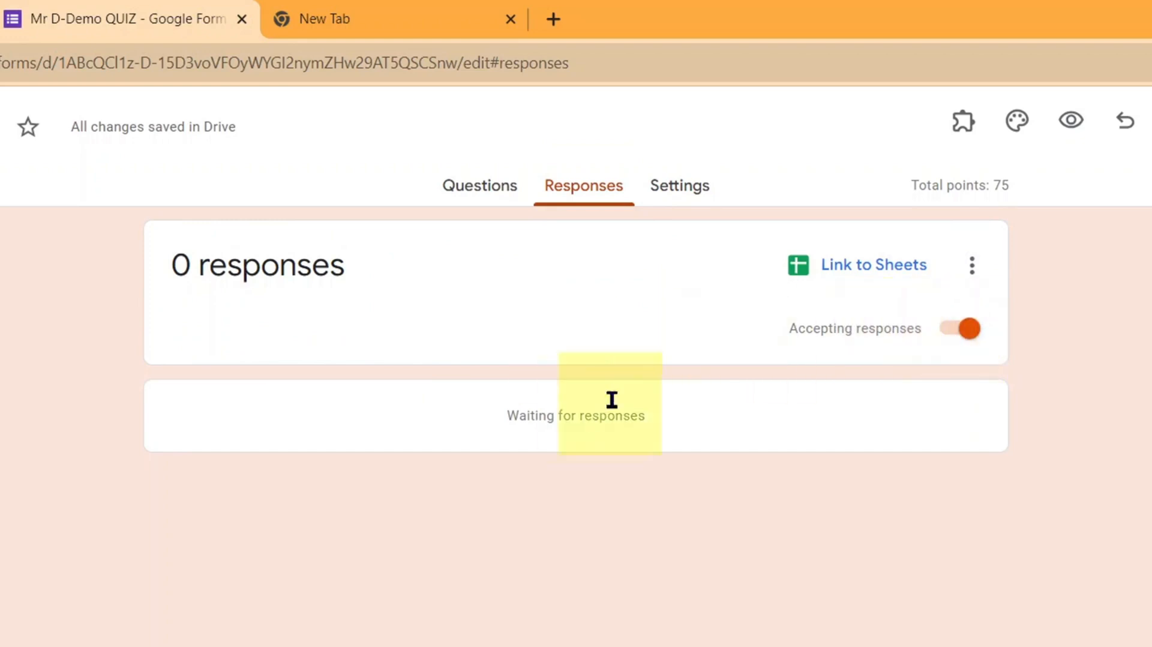
pyautogui.click(960, 330)
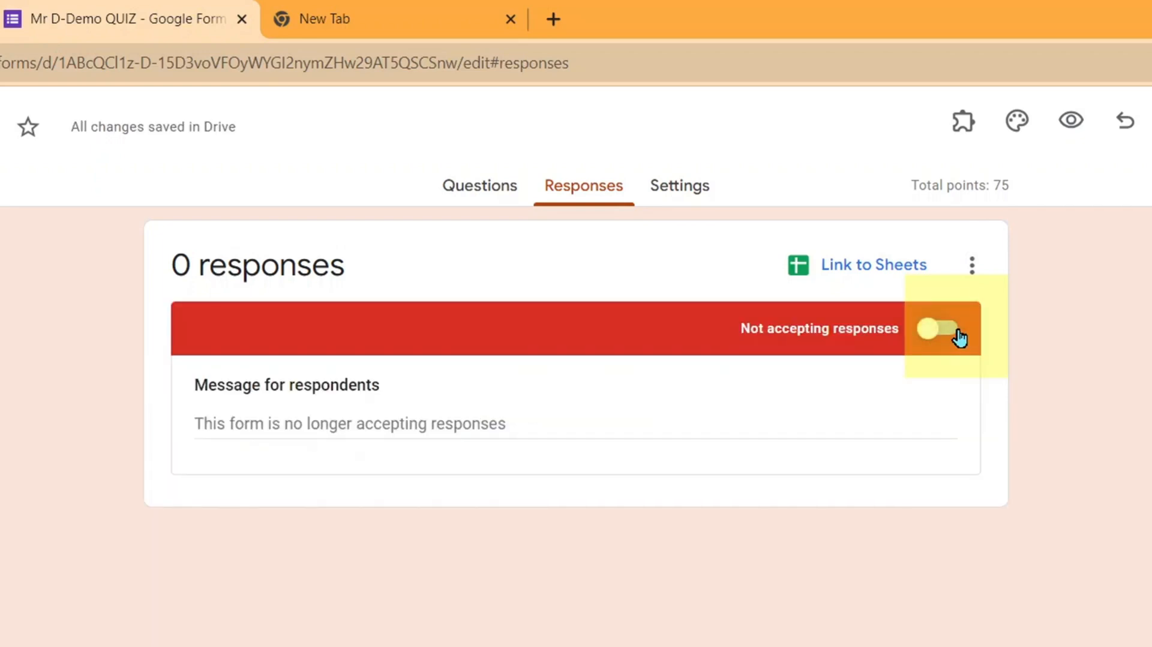
pyautogui.click(961, 331)
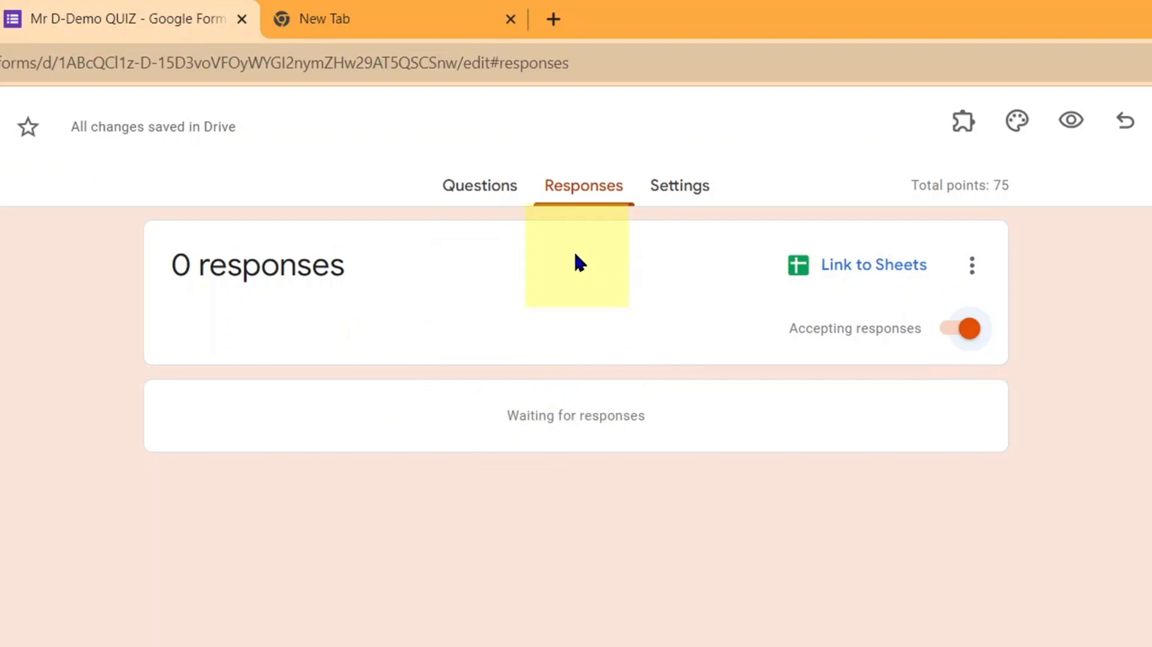
# Preview the quiz, answering 7 to both letter-count questions and Yes to "Have you SUBSCRIBED to EDUwani Campus?"
pyautogui.click(1073, 123)
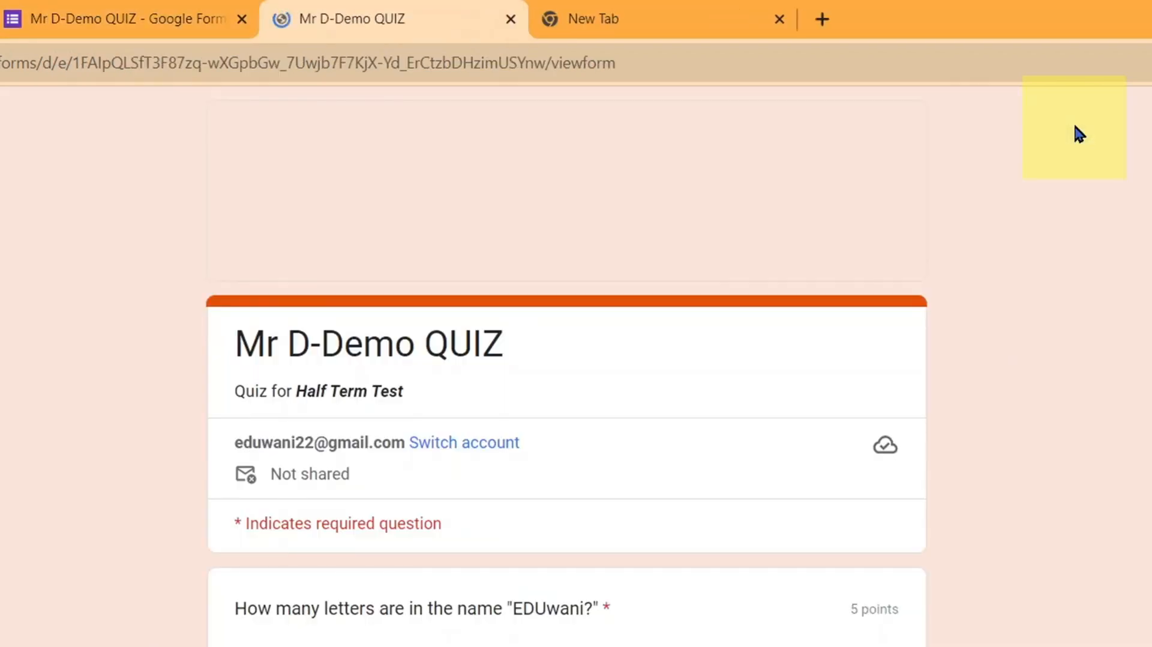
pyautogui.scroll(-2, 575, 489)
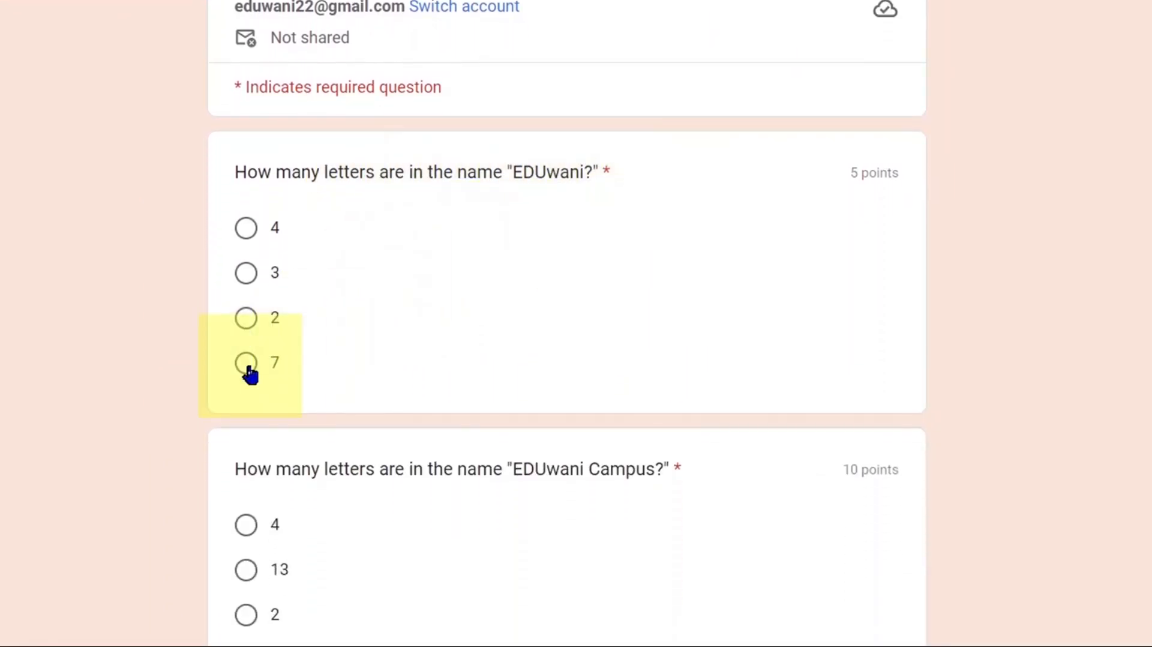
pyautogui.scroll(-4, 655, 264)
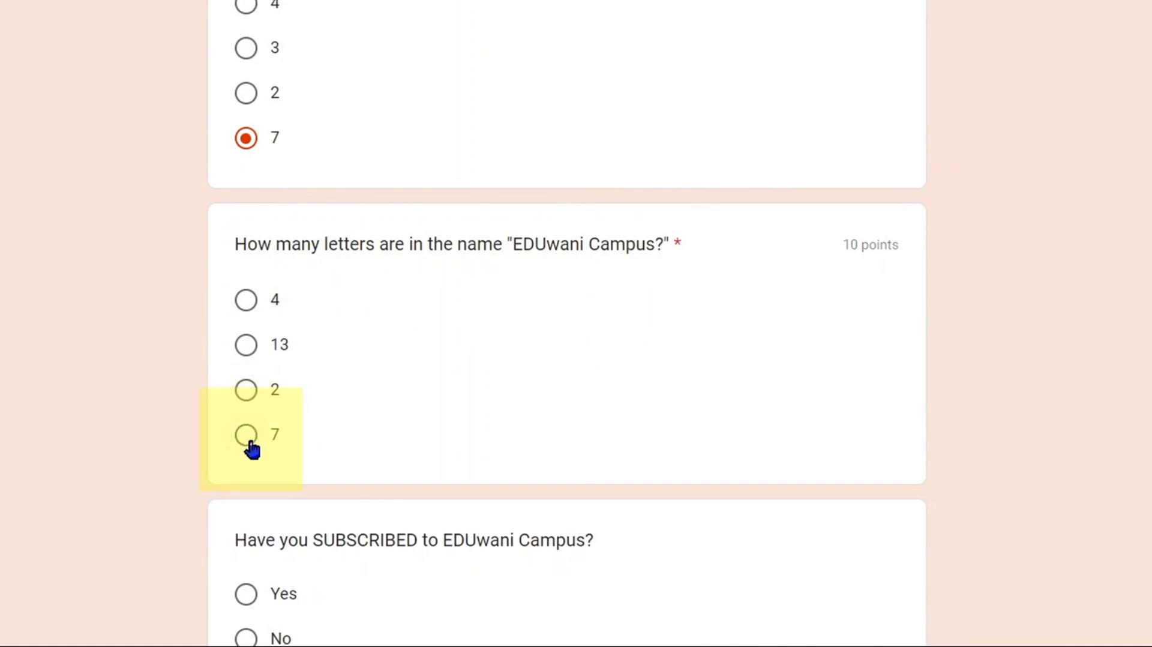
pyautogui.scroll(-4, 577, 365)
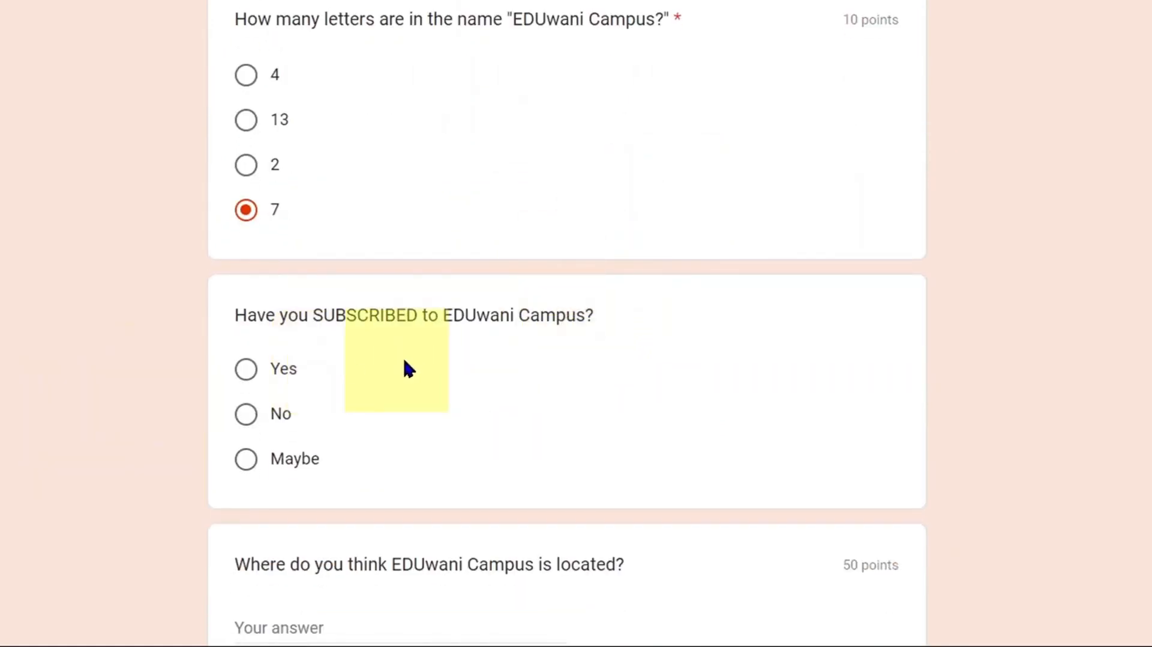
pyautogui.click(247, 370)
pyautogui.scroll(-6, 563, 342)
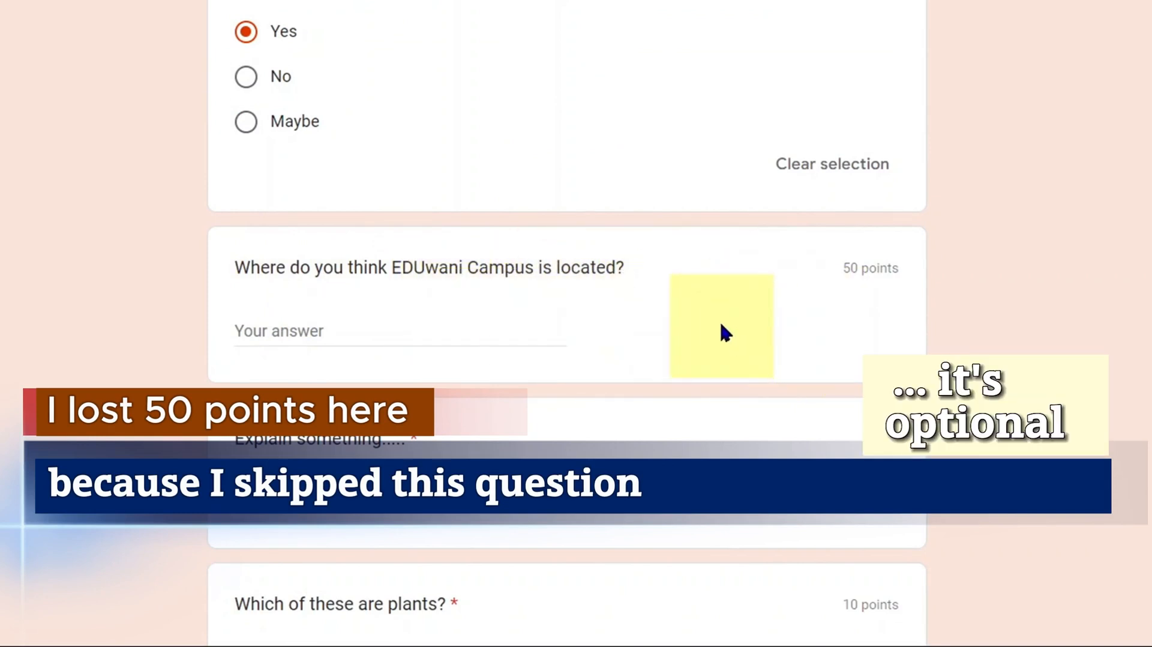
# Answer "Explain something....." with "Yes, I am here to learn!" and choose Flowers for "Which of these are plants?"
pyautogui.scroll(-3, 711, 351)
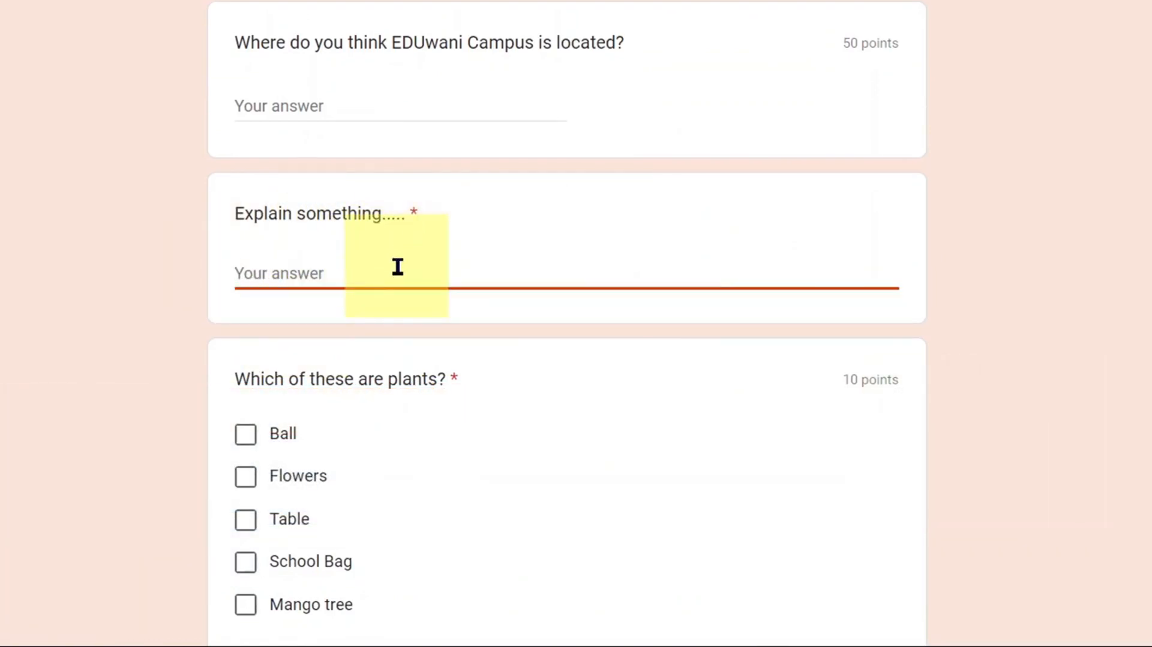
pyautogui.write('Yes, I am here to')
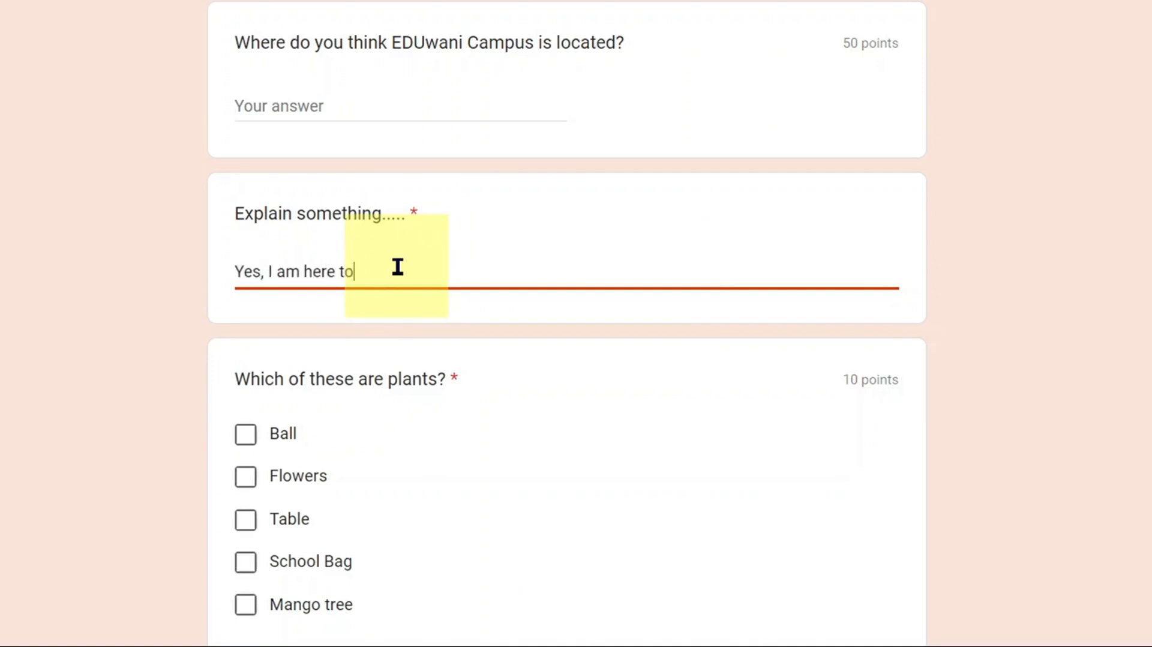
pyautogui.write(' learn!')
pyautogui.scroll(-2, 403, 336)
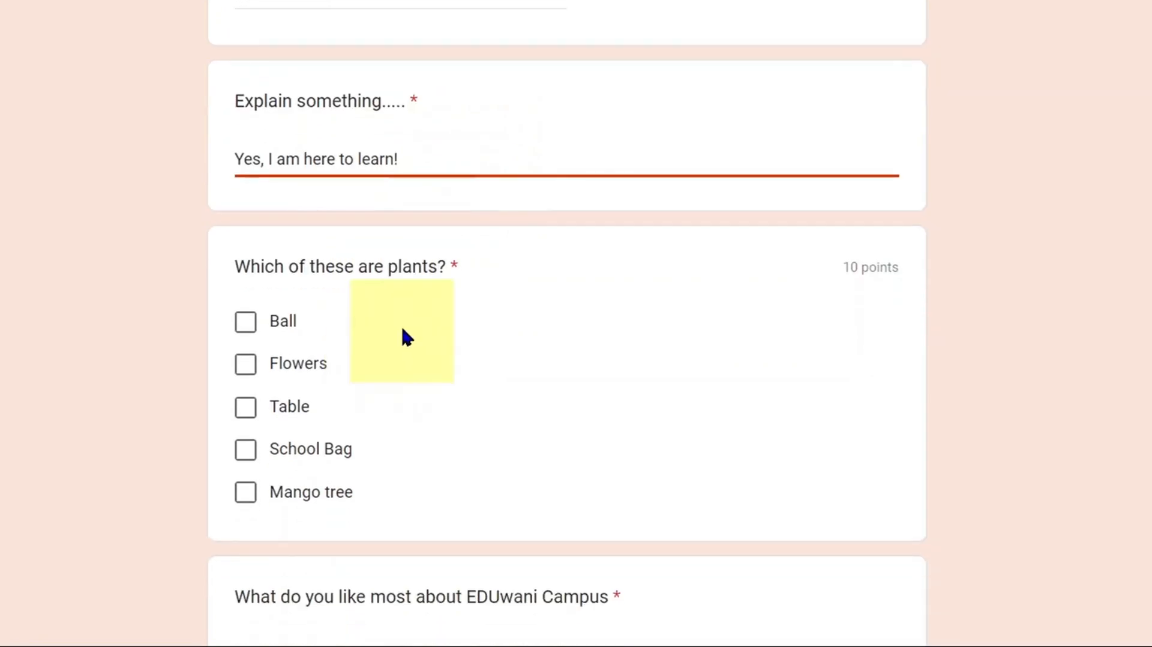
pyautogui.scroll(-2, 404, 330)
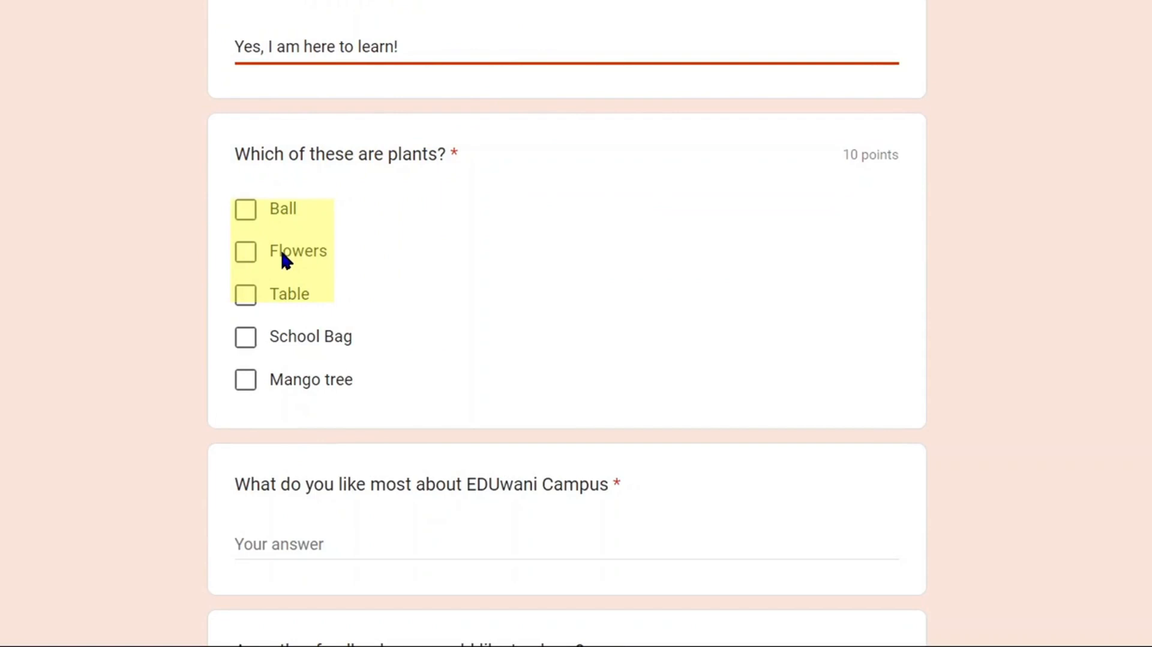
pyautogui.click(246, 255)
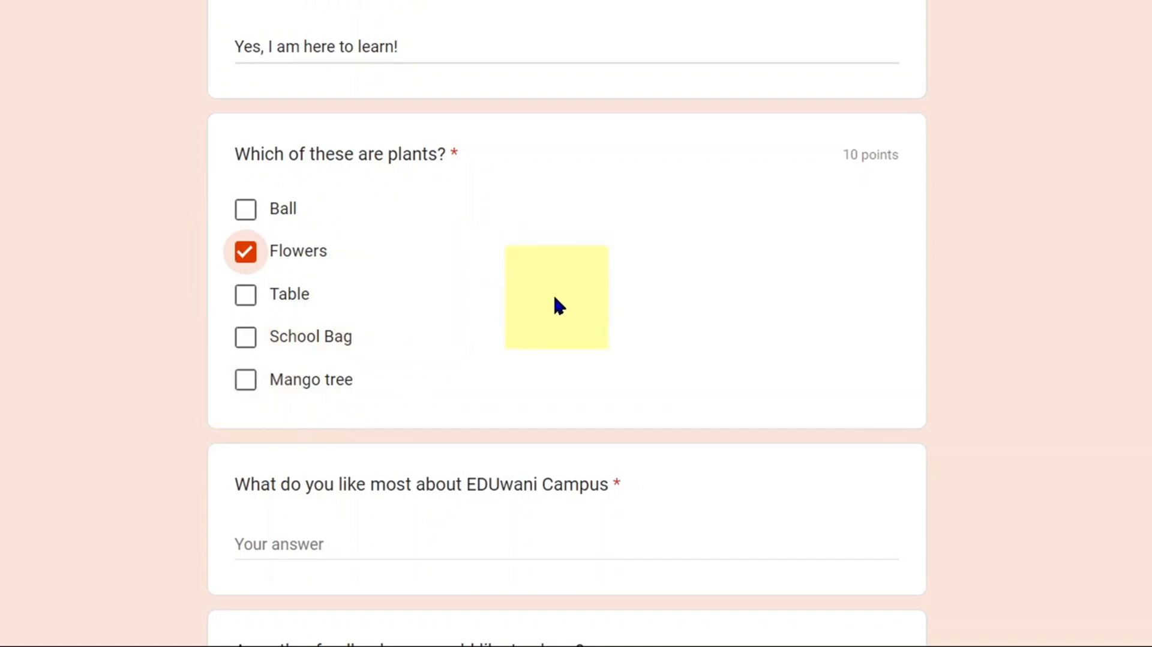
# Answer "What do you like most about EDUwani Campus" with "I love the display during tutorials" and submit the quiz
pyautogui.scroll(-4, 555, 300)
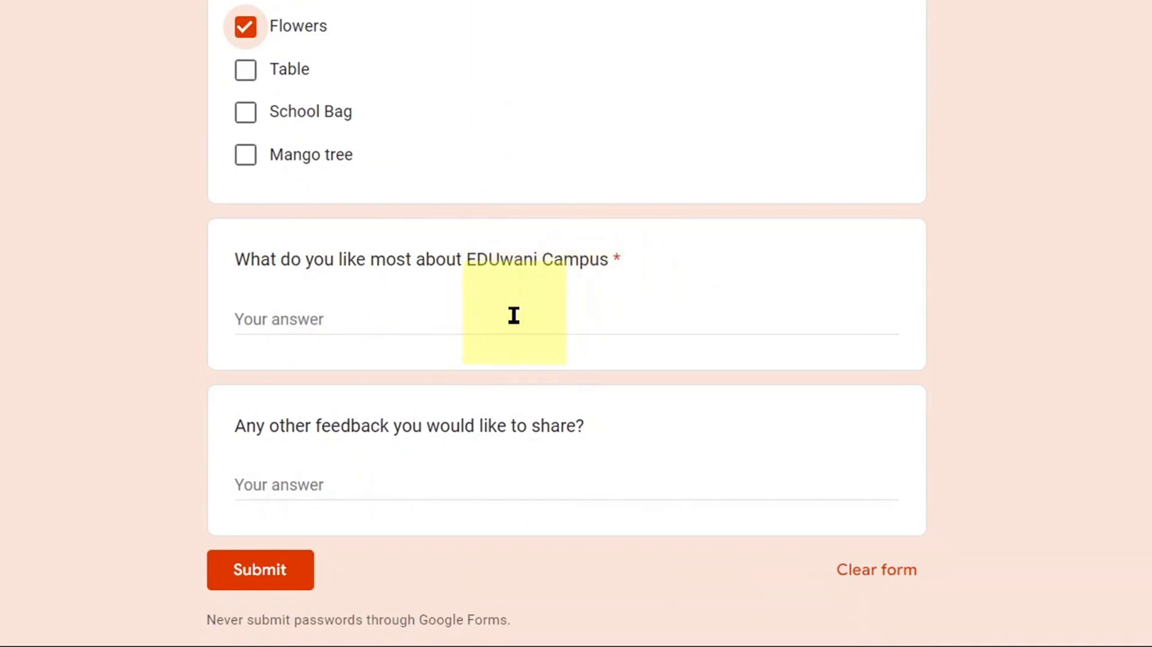
pyautogui.click(514, 315)
pyautogui.write('I l')
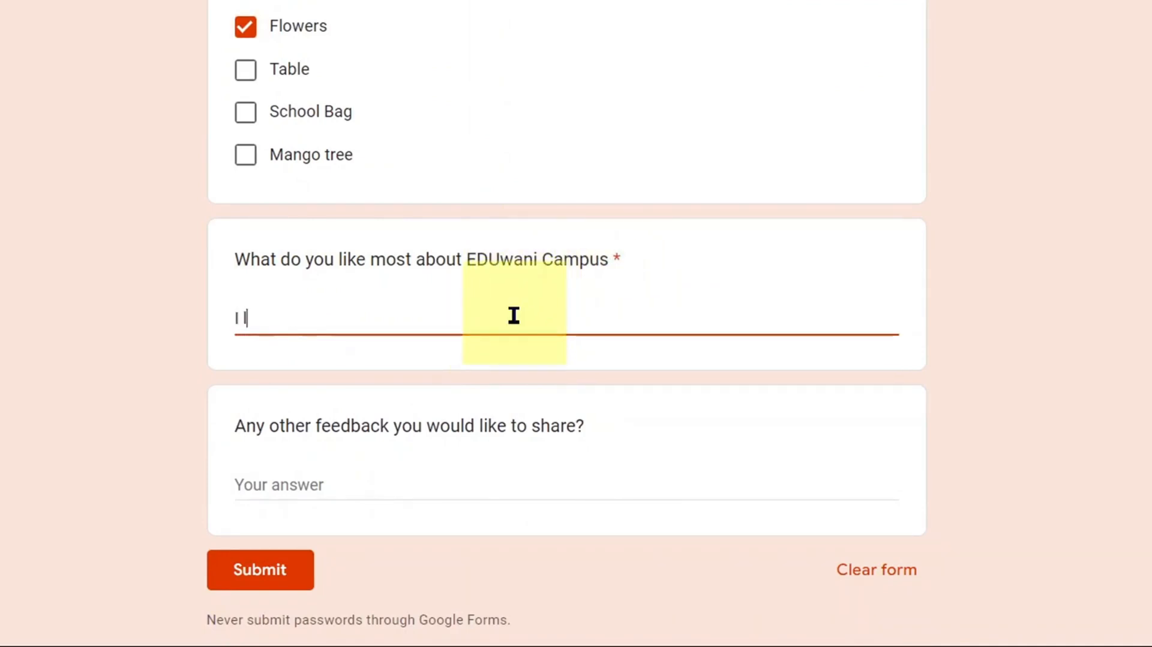
pyautogui.write('ove the display during tutorials')
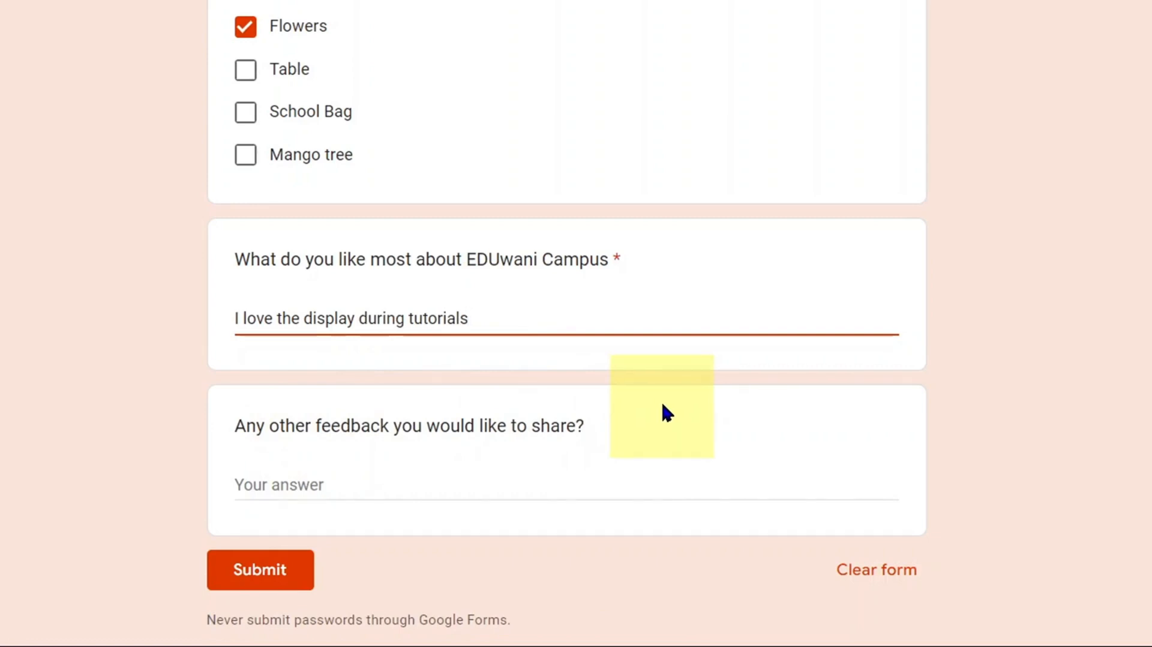
pyautogui.click(267, 574)
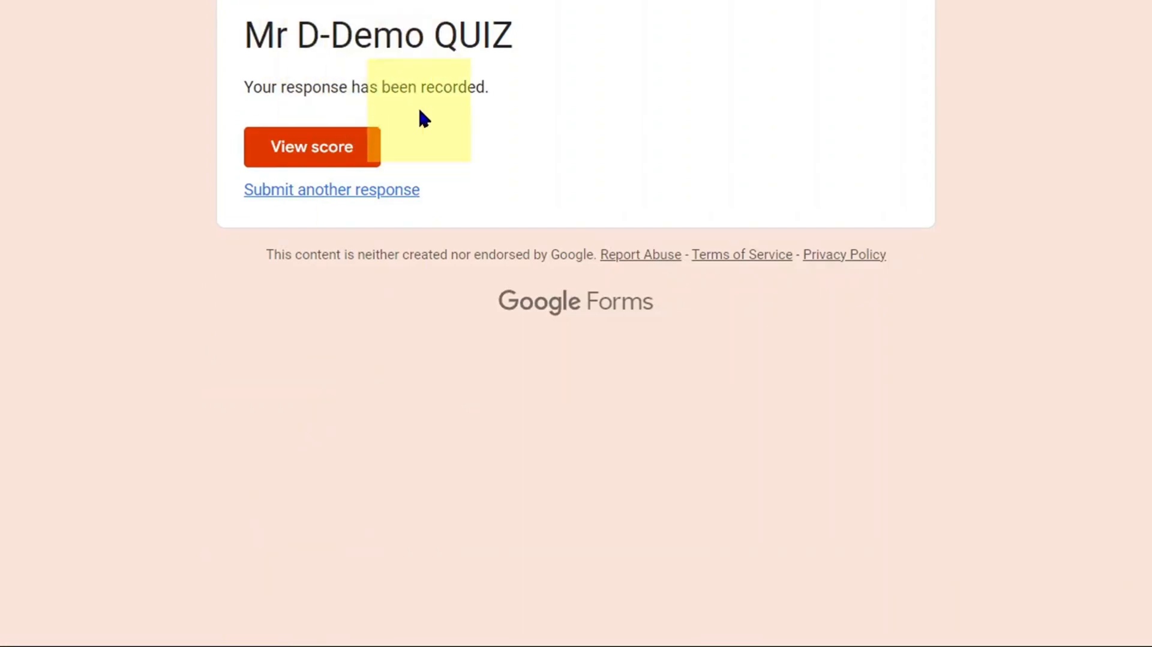
# View the score of the submitted response and examine the total points and marking of the letter-count and location questions
pyautogui.click(329, 155)
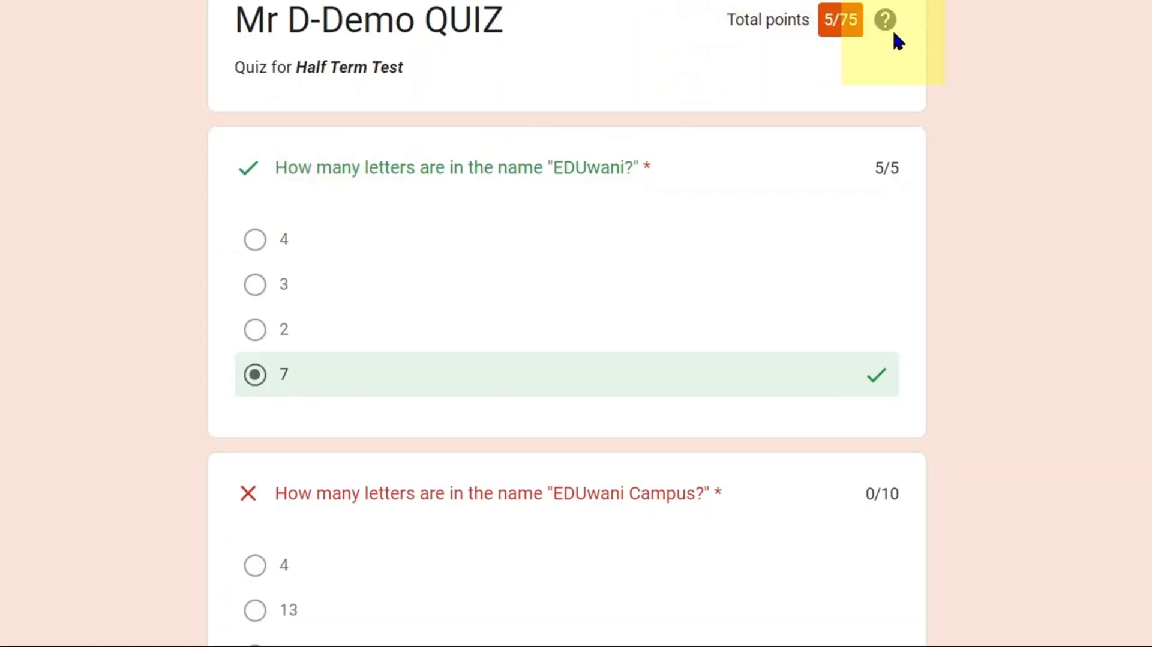
pyautogui.scroll(-3, 895, 37)
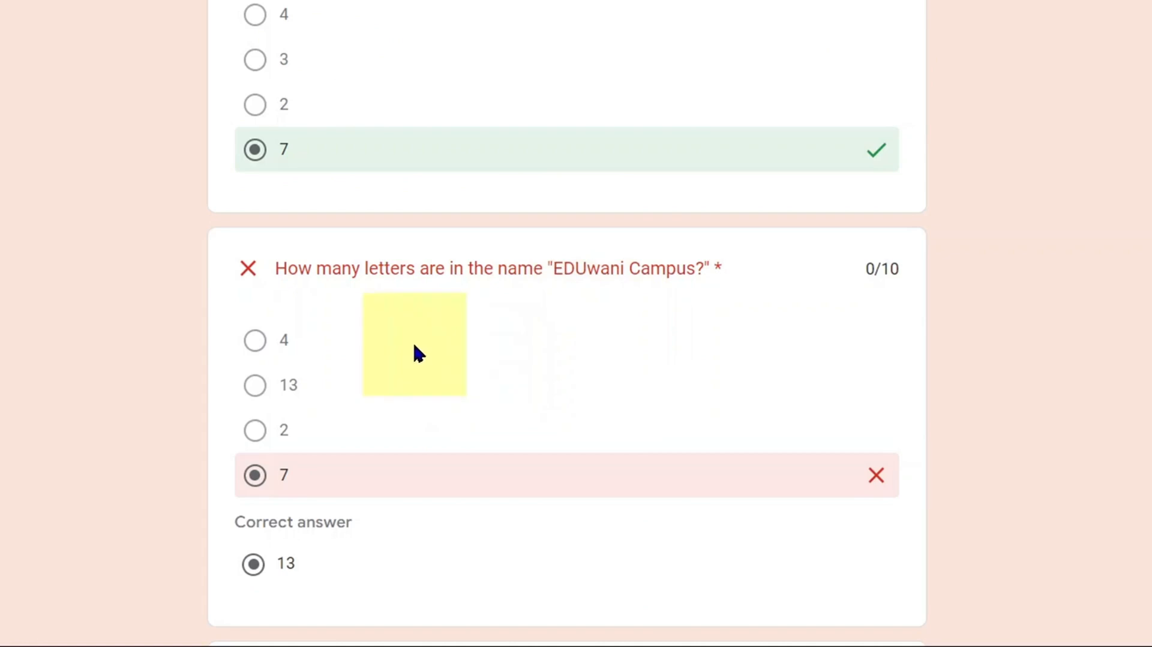
pyautogui.scroll(-2, 348, 489)
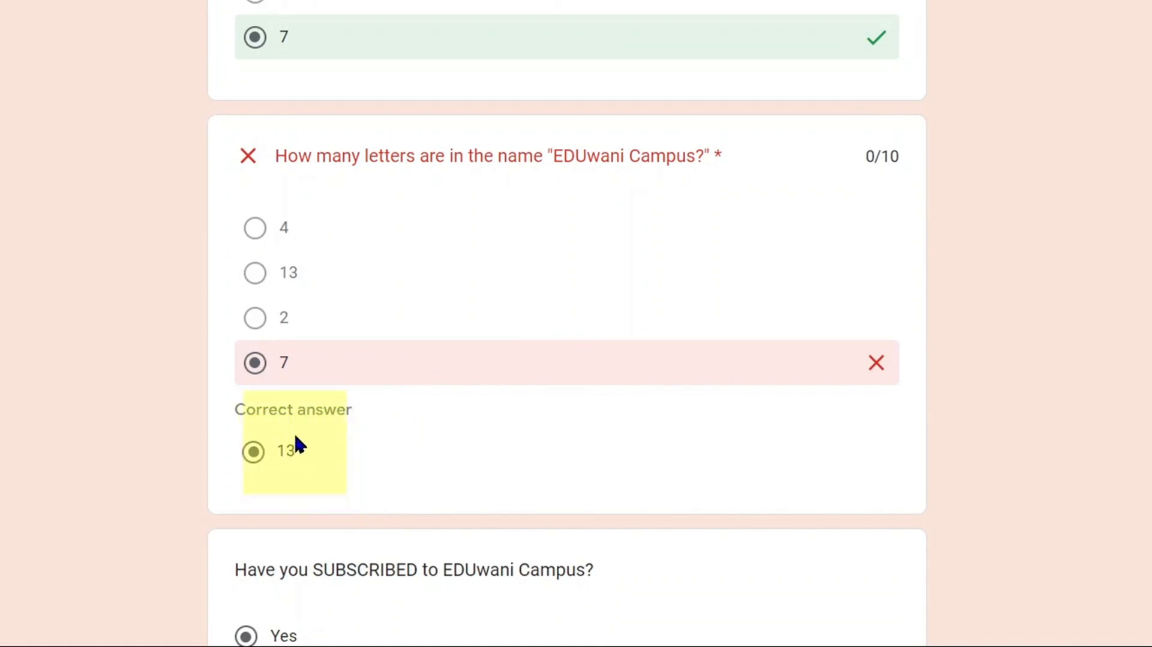
pyautogui.scroll(-5, 880, 362)
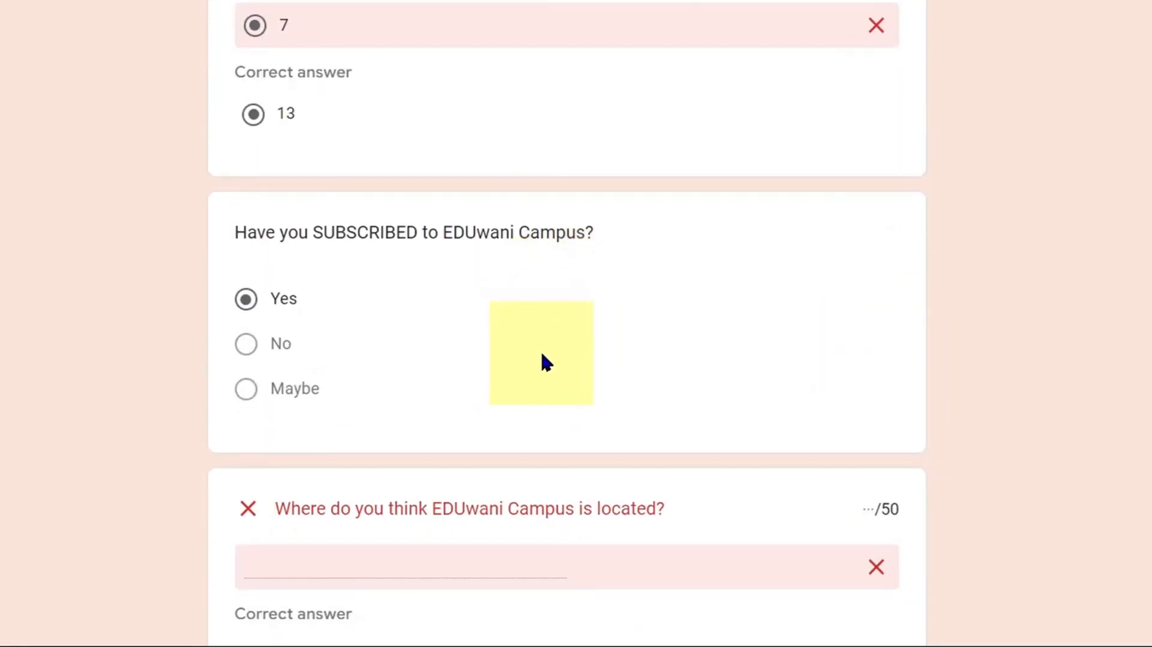
pyautogui.scroll(-2, 538, 351)
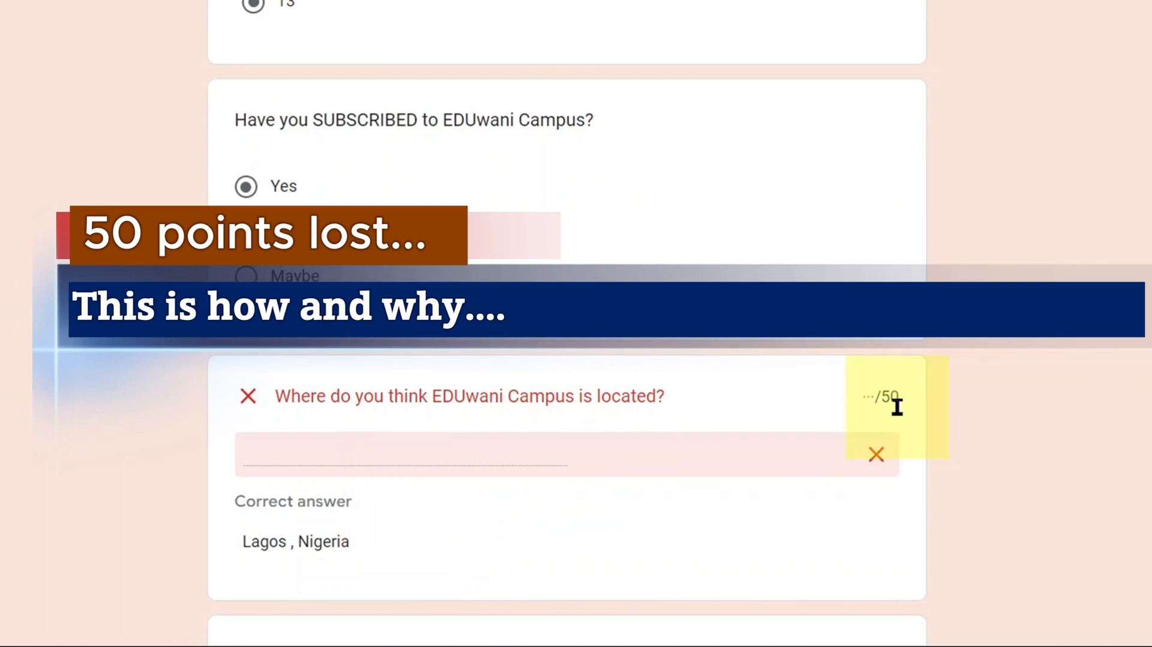
pyautogui.moveTo(896, 402); pyautogui.dragTo(853, 391)
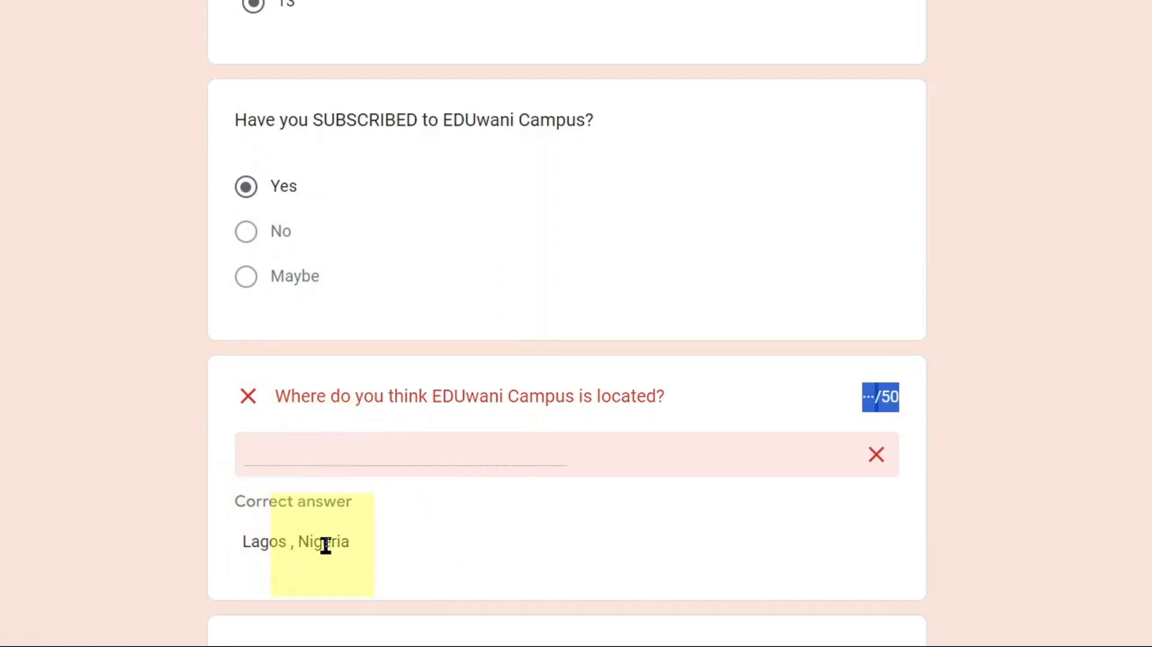
pyautogui.scroll(6, 1073, 46)
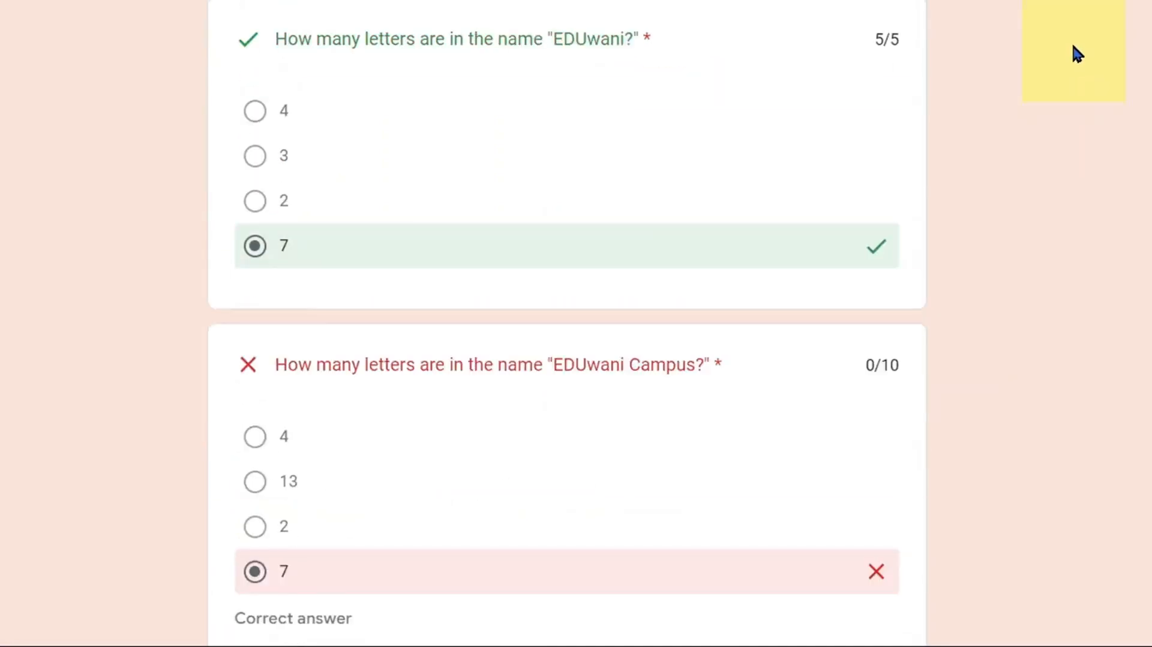
pyautogui.scroll(2, 1074, 48)
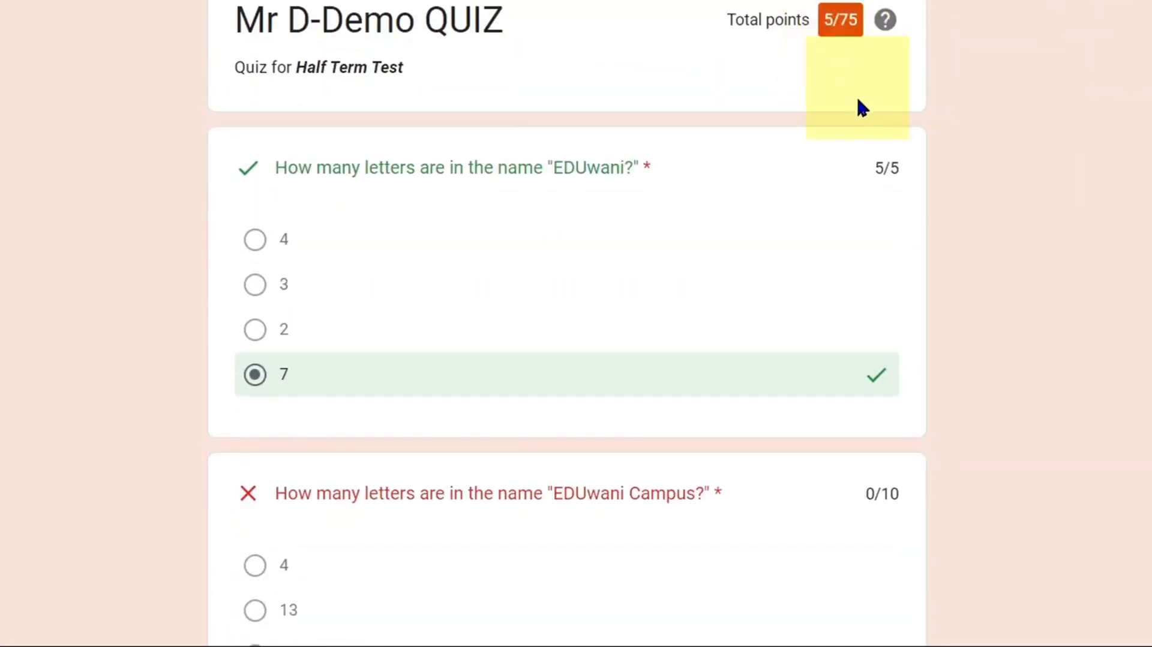
# Review the marking of "Which of these are plants?" and the submitted answers to the remaining questions
pyautogui.scroll(-20, 694, 240)
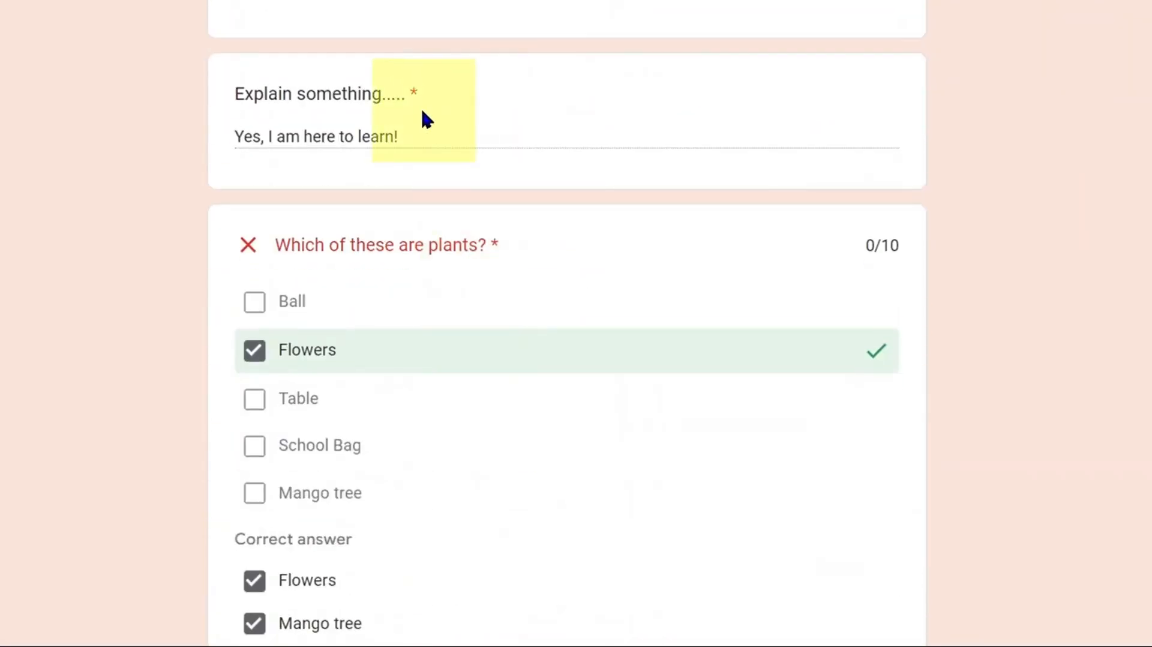
pyautogui.scroll(-3, 424, 113)
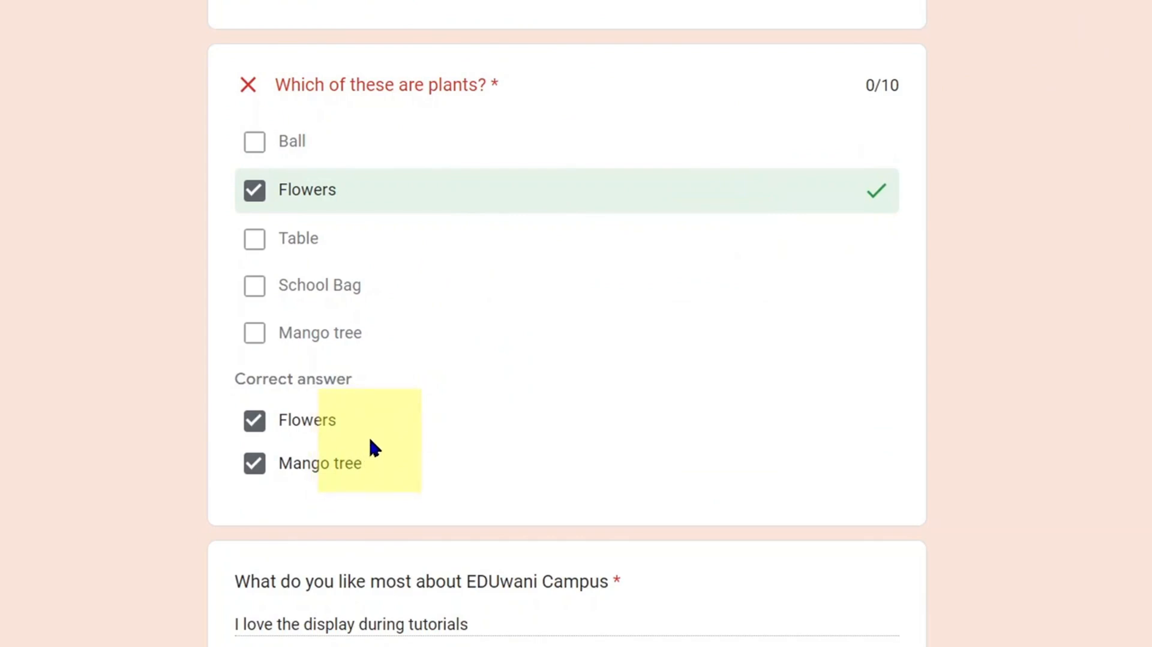
pyautogui.scroll(-3, 373, 448)
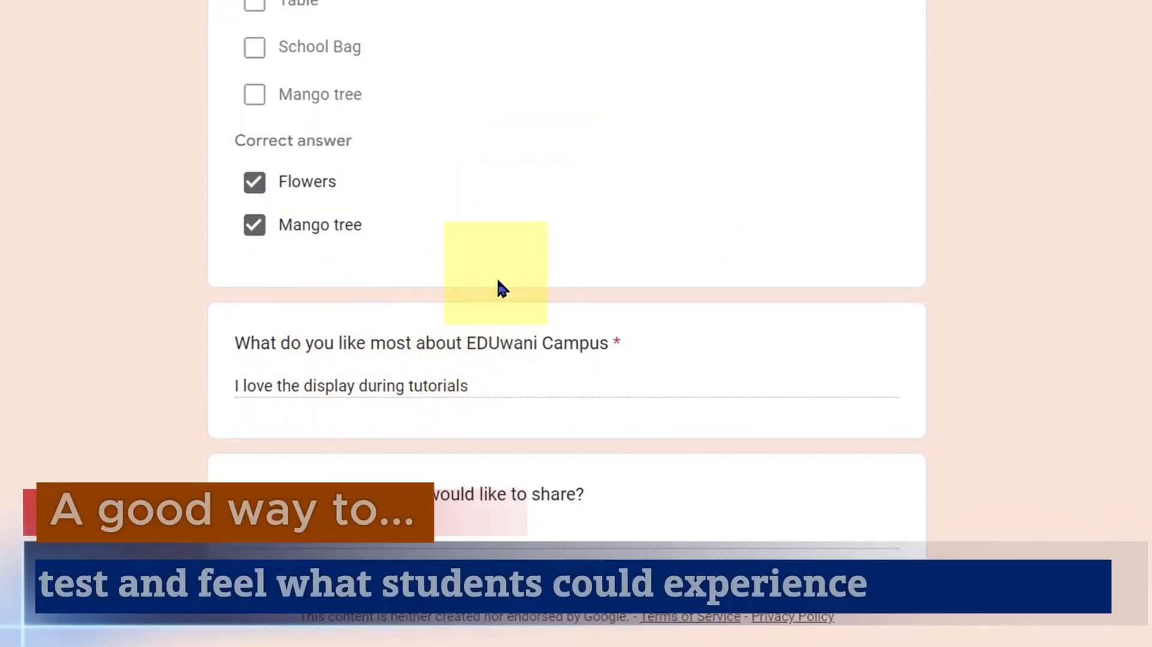
# Check the response summary in the form editor, and return to the quiz's submission confirmation page
pyautogui.scroll(15, 515, 377)
pyautogui.scroll(7, 516, 377)
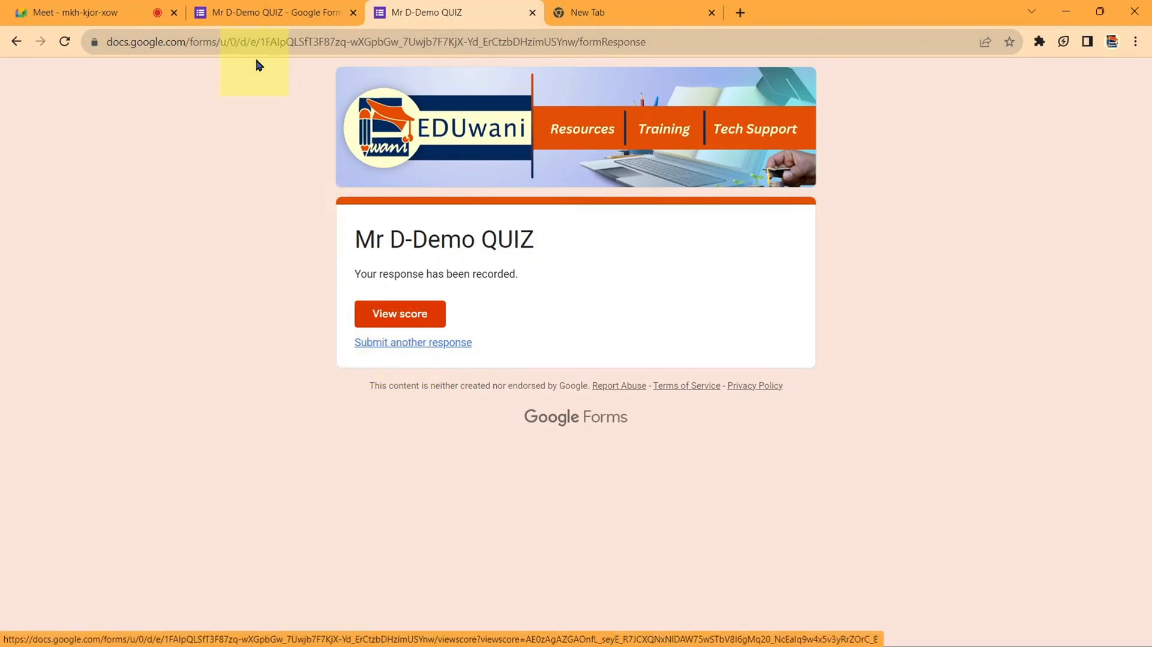
pyautogui.click(268, 13)
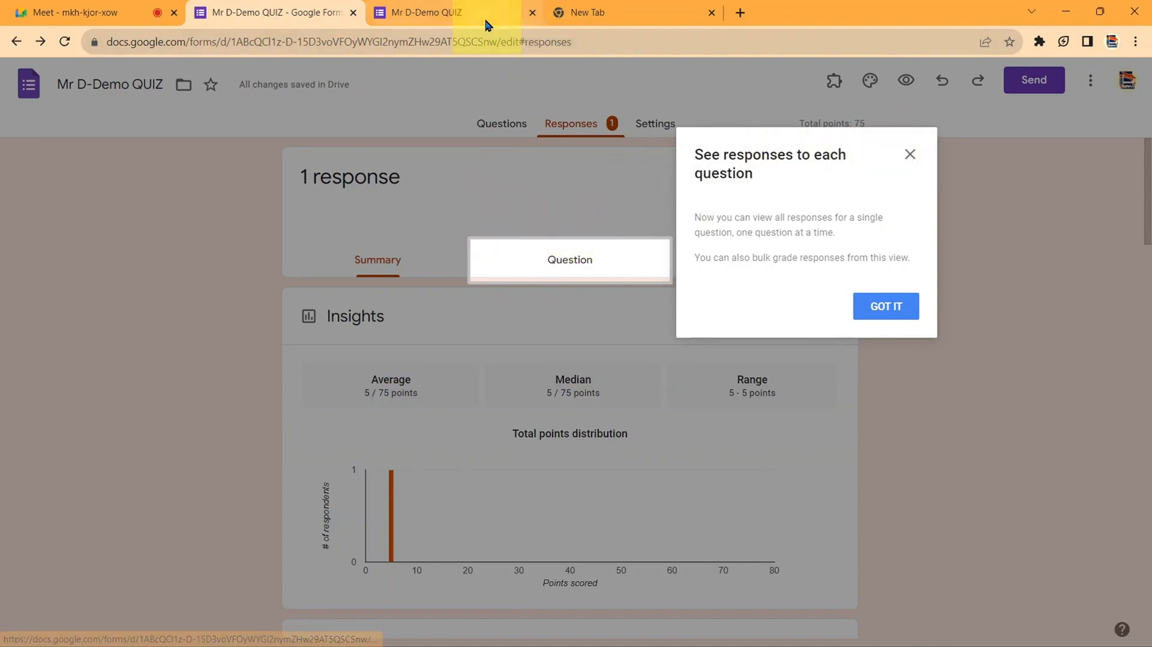
pyautogui.click(430, 13)
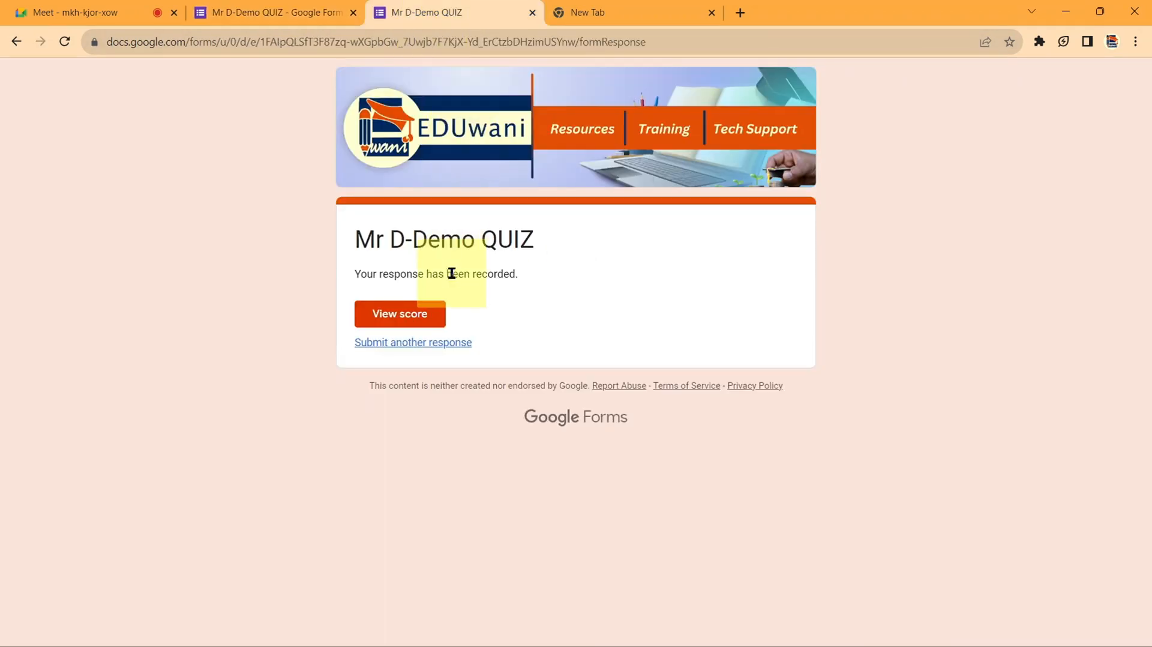
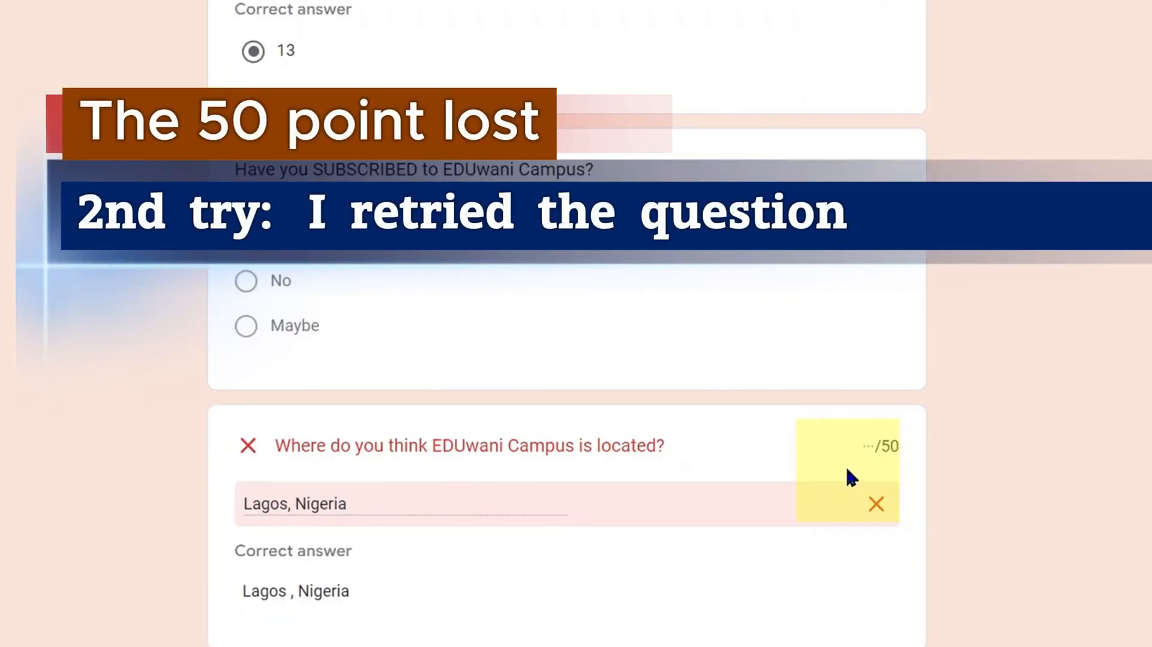
# Compare the submitted answer to "Where do you think EDUwani Campus is located?" with its correct answer, checking the spacing around the comma
pyautogui.scroll(-1, 795, 477)
pyautogui.scroll(-3, 376, 555)
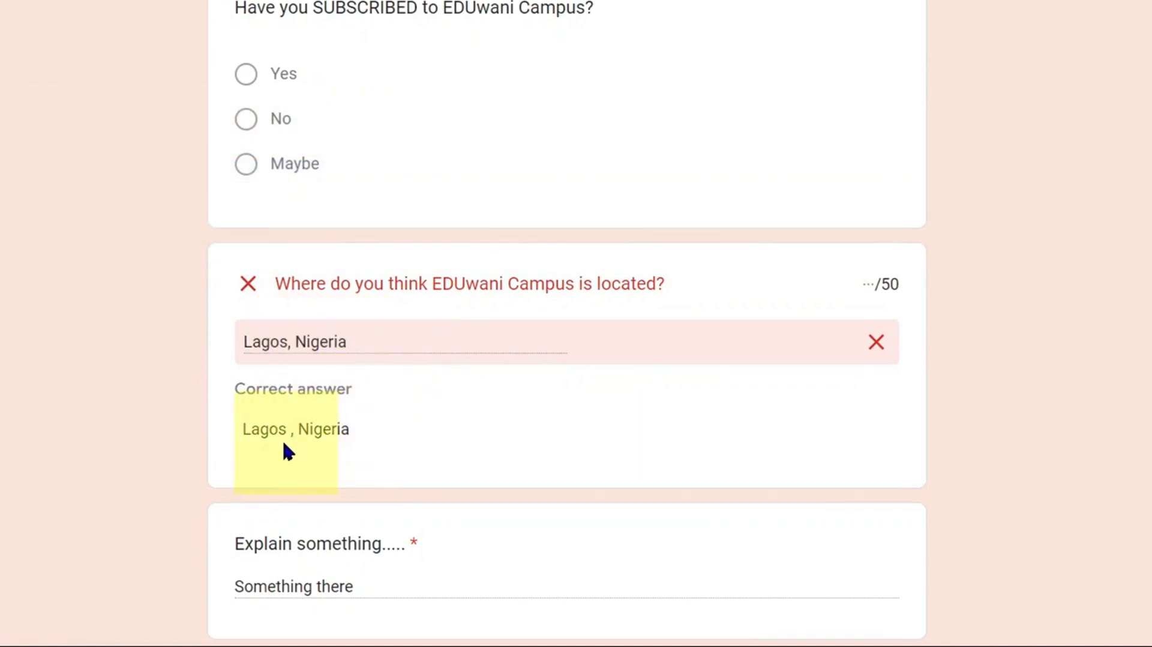
pyautogui.moveTo(298, 428); pyautogui.dragTo(279, 429)
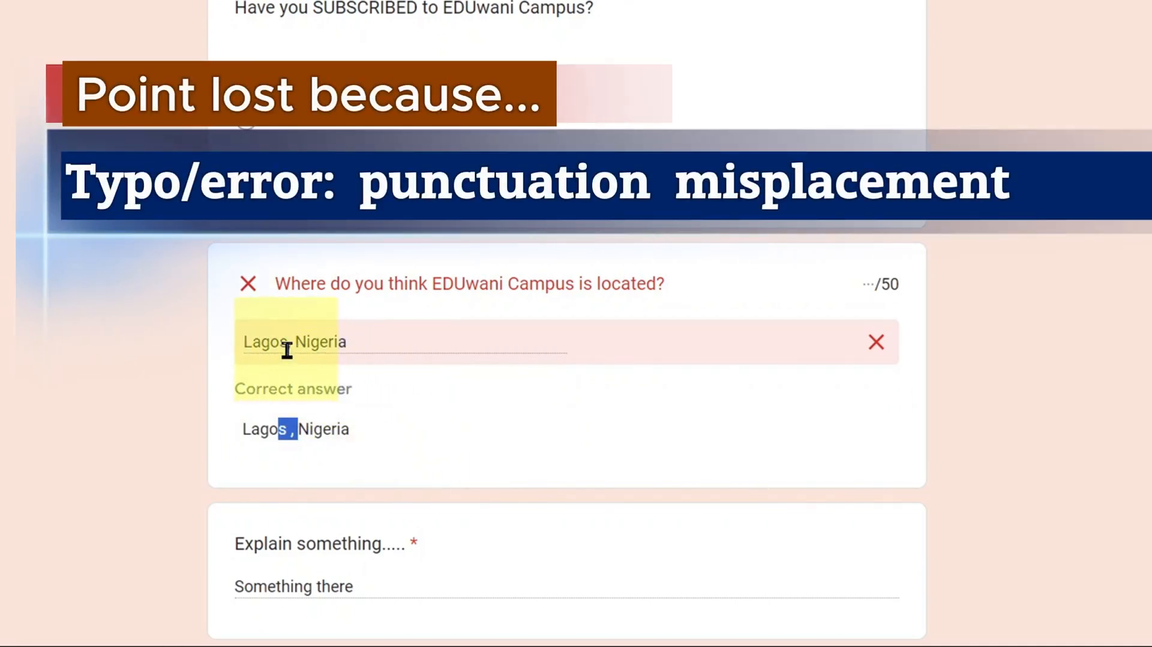
pyautogui.click(298, 433)
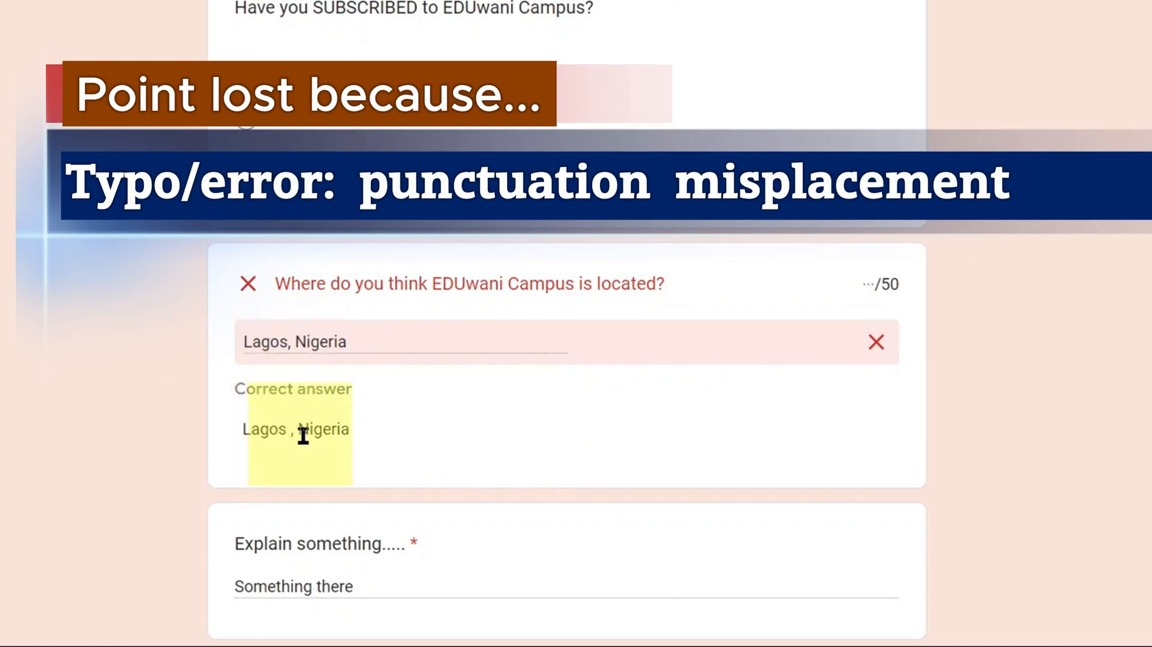
pyautogui.scroll(13, 332, 409)
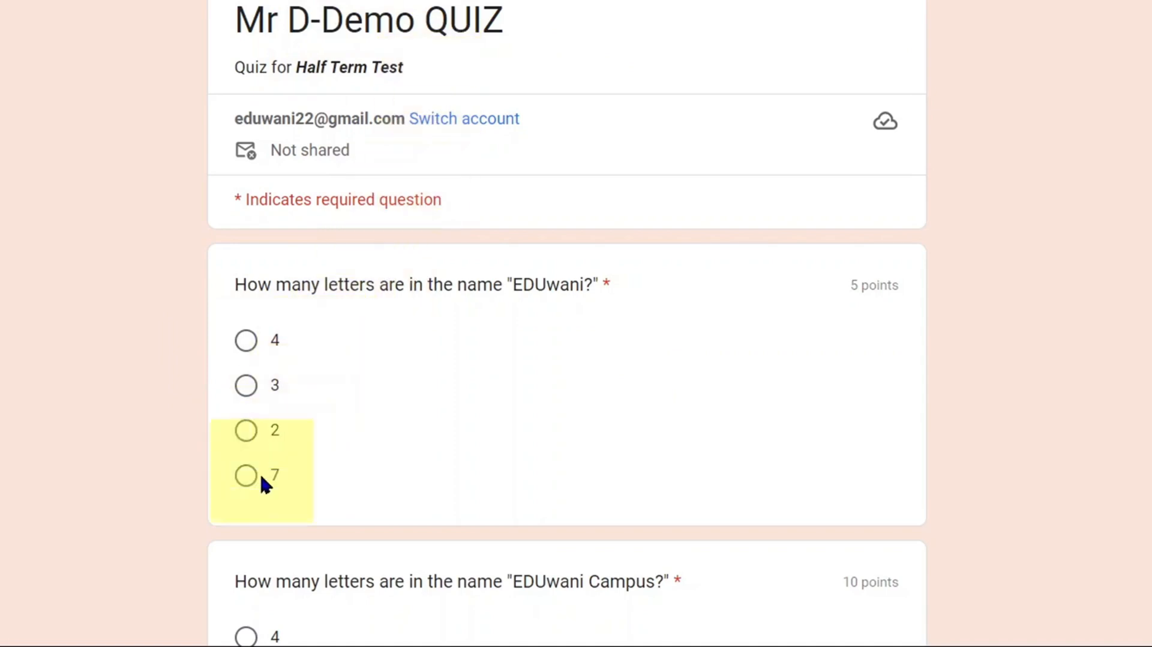
# Answer 7 to "How many letters are in the name "EDUwani?"" in the quiz preview
pyautogui.click(245, 480)
pyautogui.scroll(-4, 273, 420)
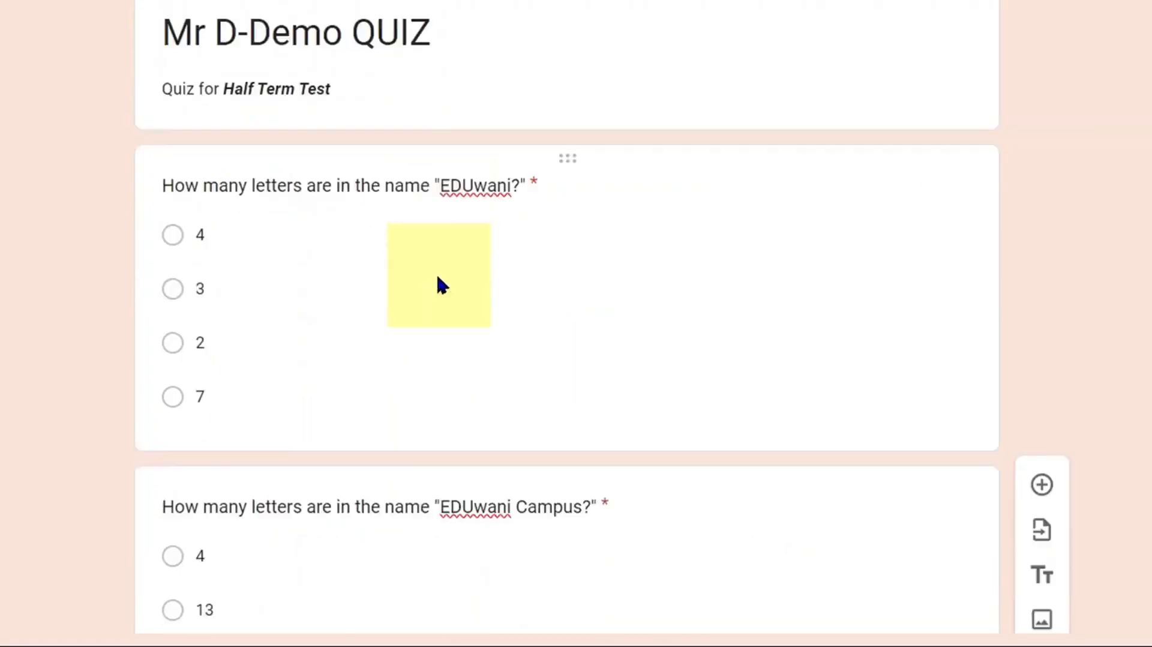
# In the form editor, add "Lagos , Nigeria" to the answer key of "Where do you think EDUwani Campus is located?" as another correct answer
pyautogui.scroll(-8, 432, 288)
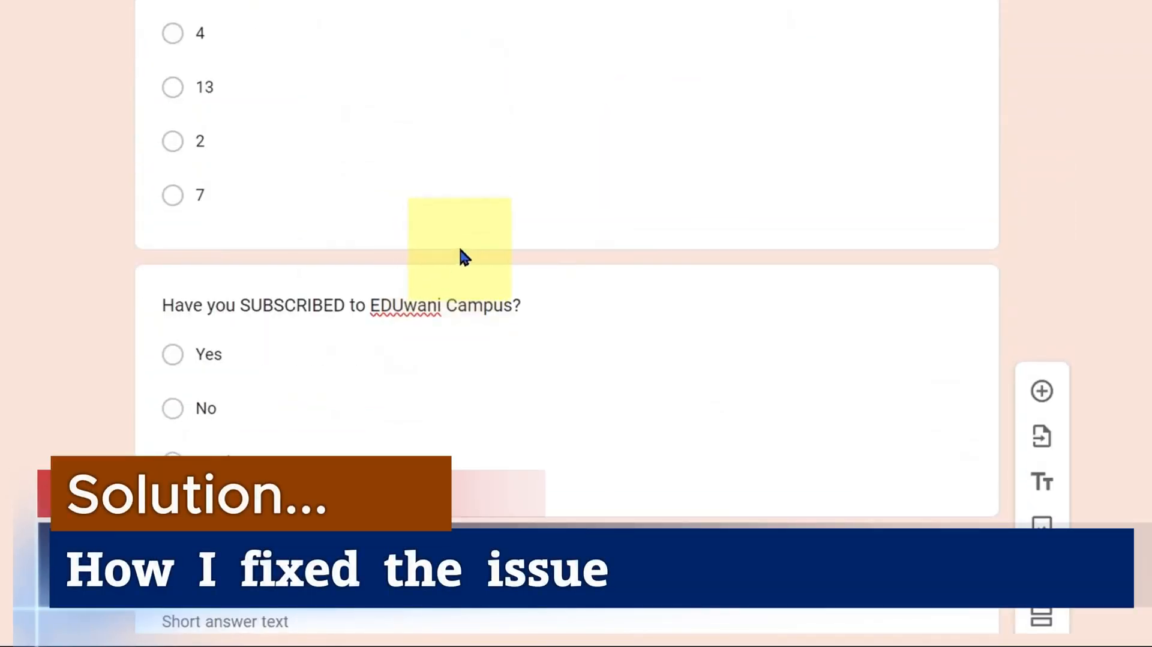
pyautogui.scroll(-4, 474, 288)
pyautogui.scroll(-2, 543, 276)
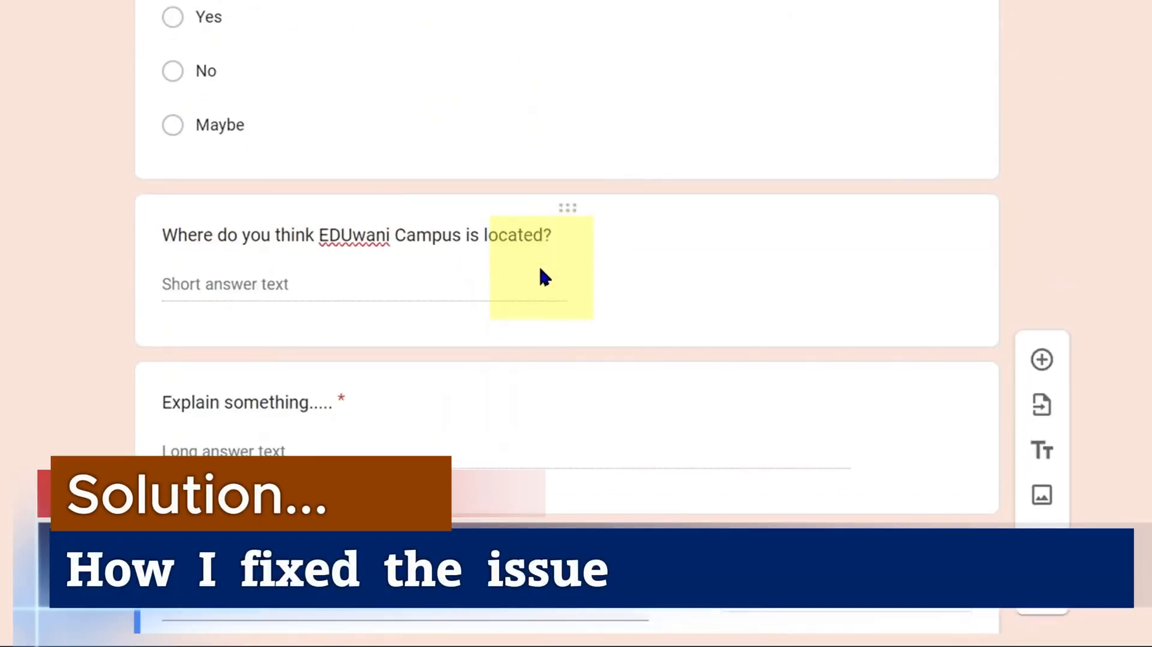
pyautogui.scroll(-1, 538, 265)
pyautogui.scroll(1, 539, 265)
pyautogui.scroll(-1, 538, 265)
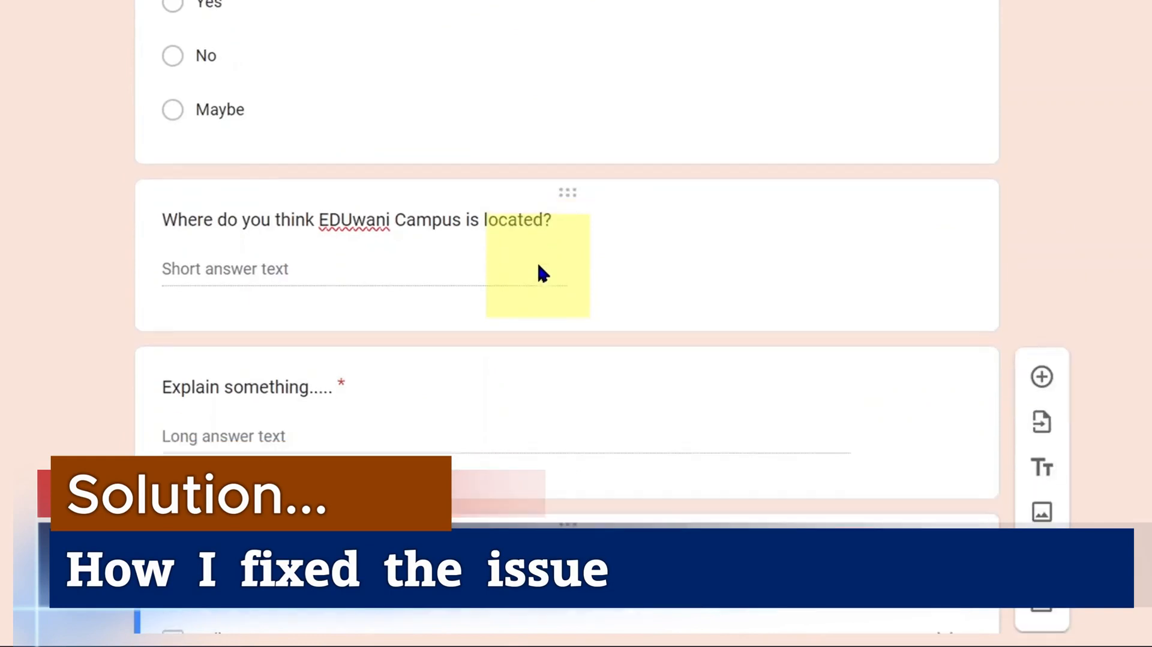
pyautogui.scroll(-12, 538, 272)
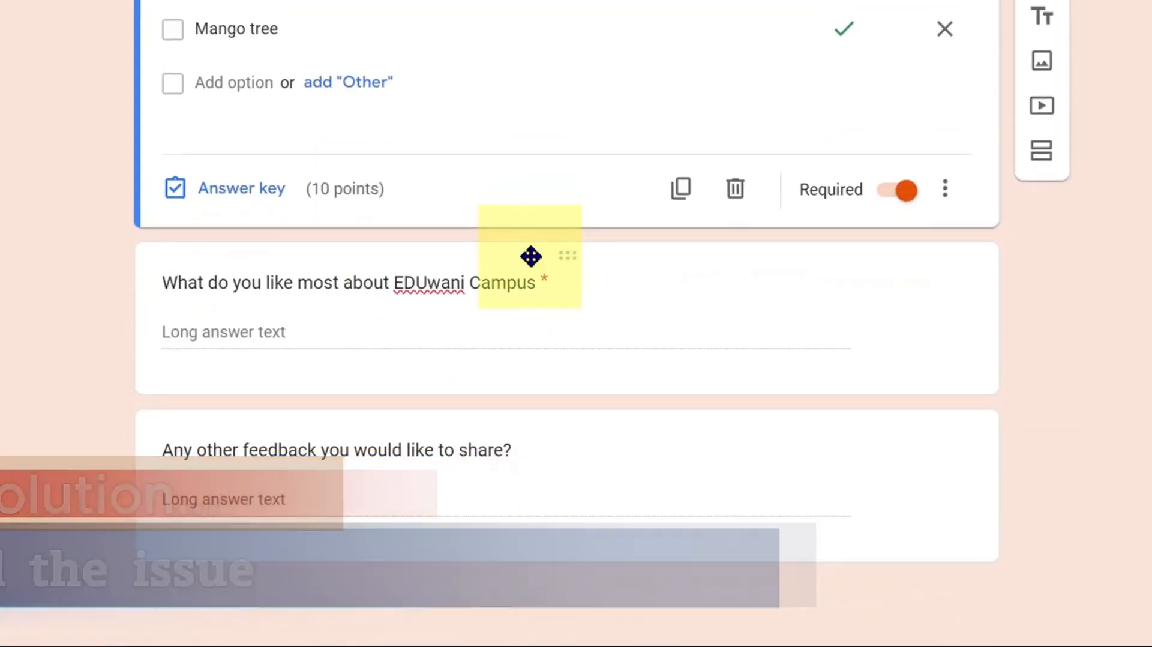
pyautogui.scroll(14, 476, 204)
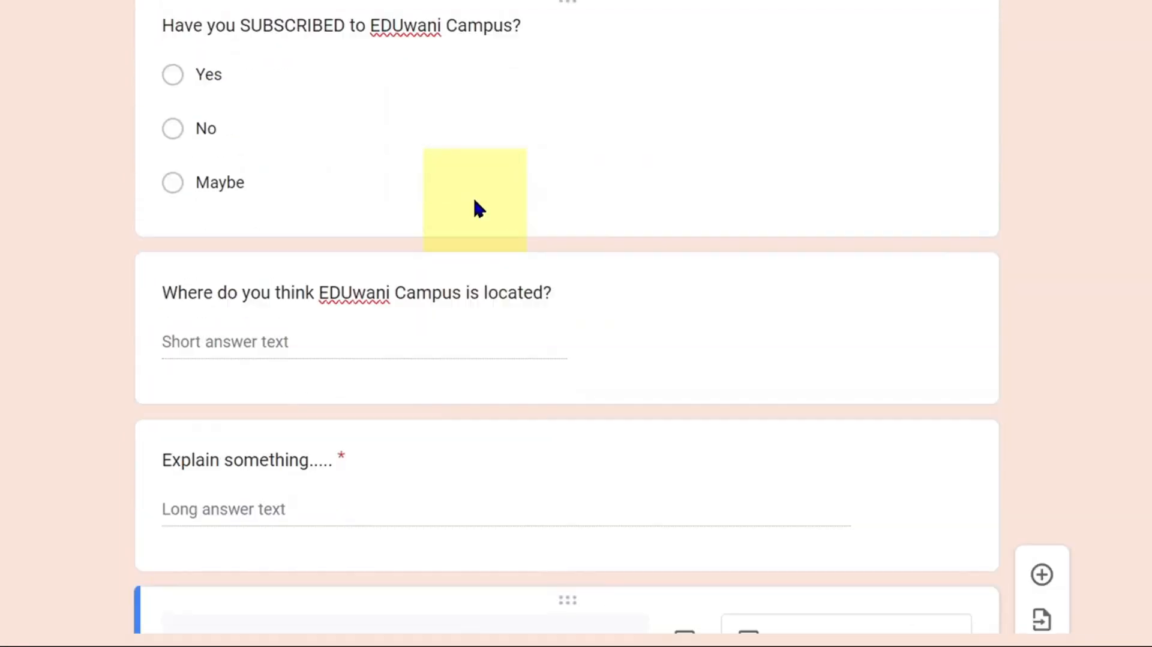
pyautogui.click(461, 304)
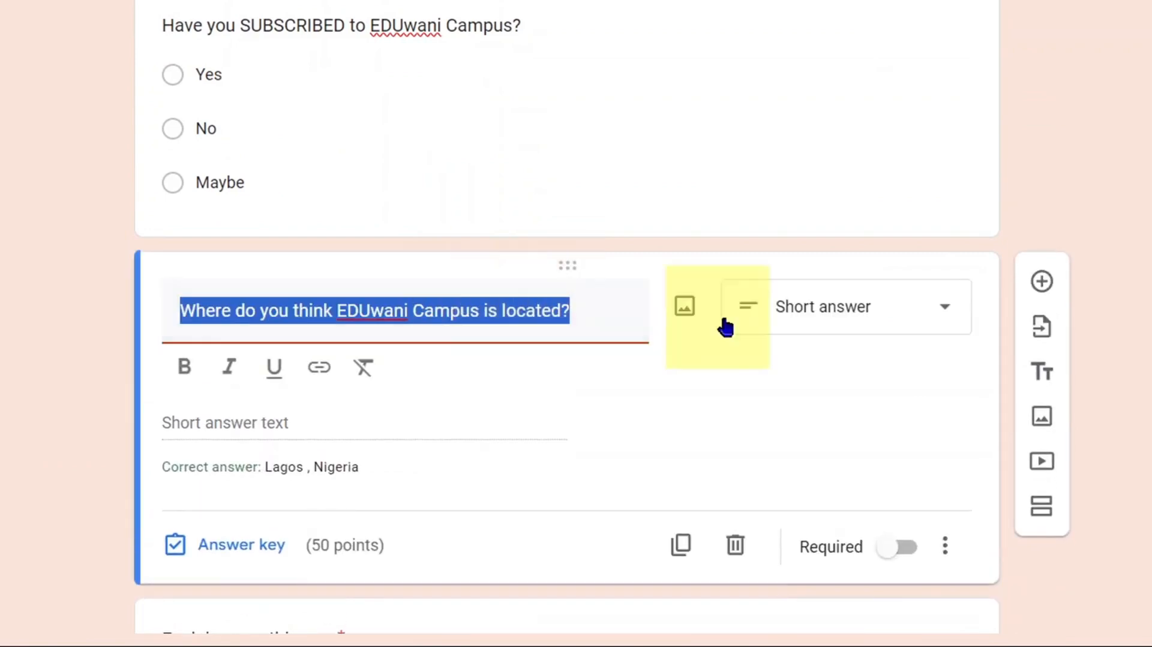
pyautogui.scroll(-4, 675, 360)
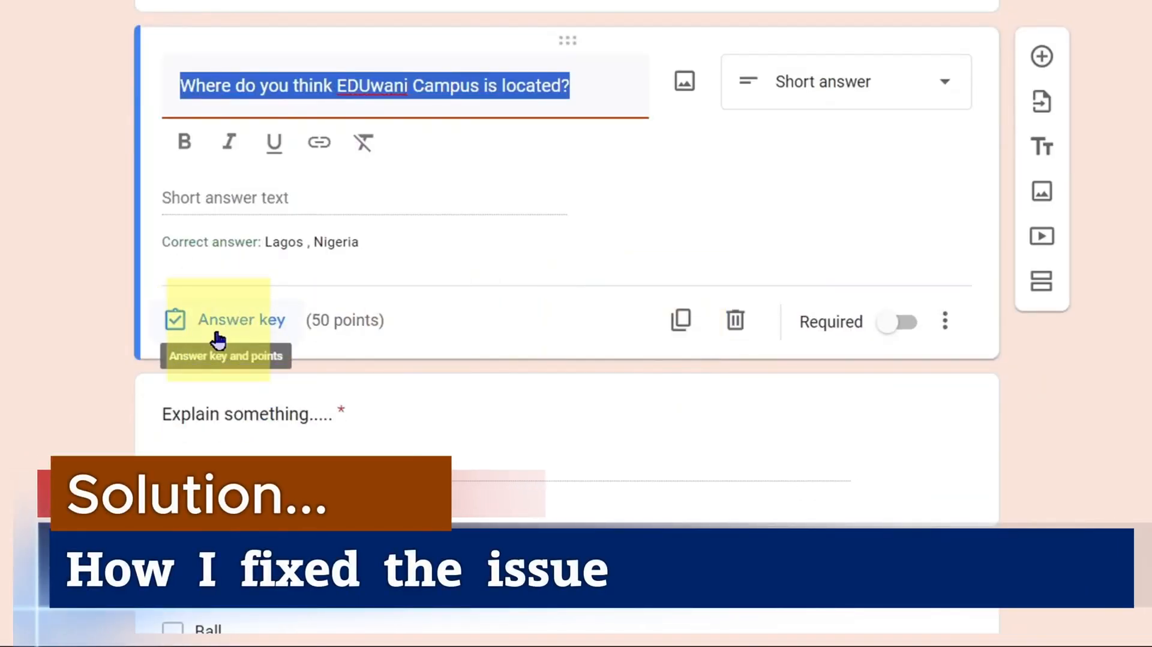
pyautogui.click(218, 336)
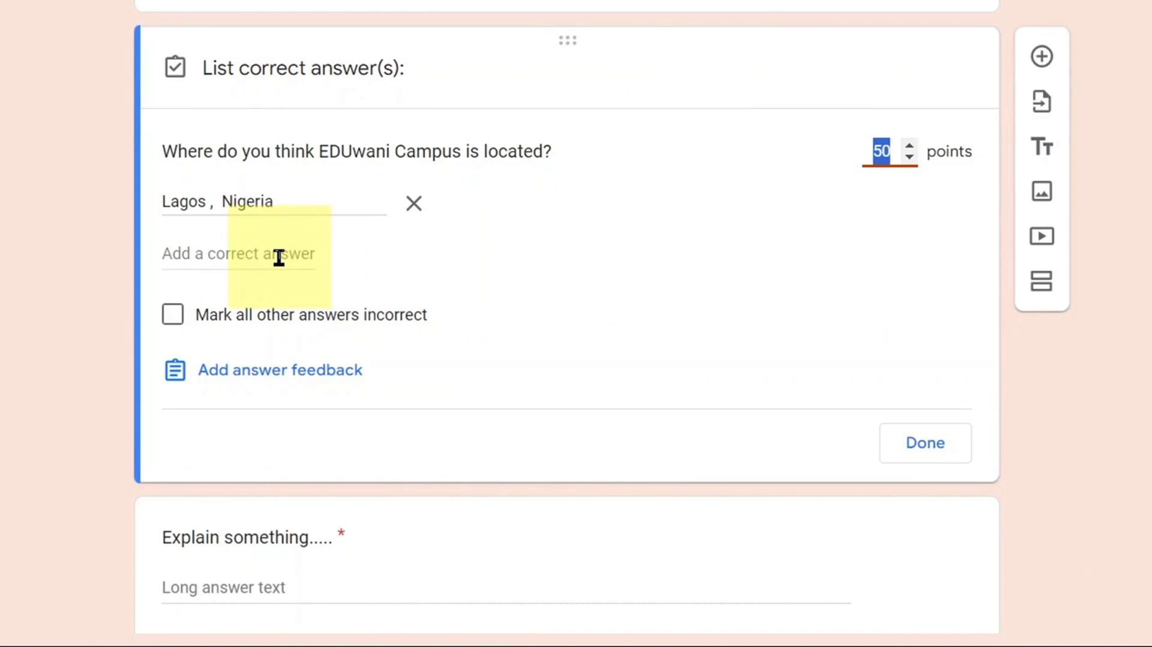
pyautogui.click(279, 257)
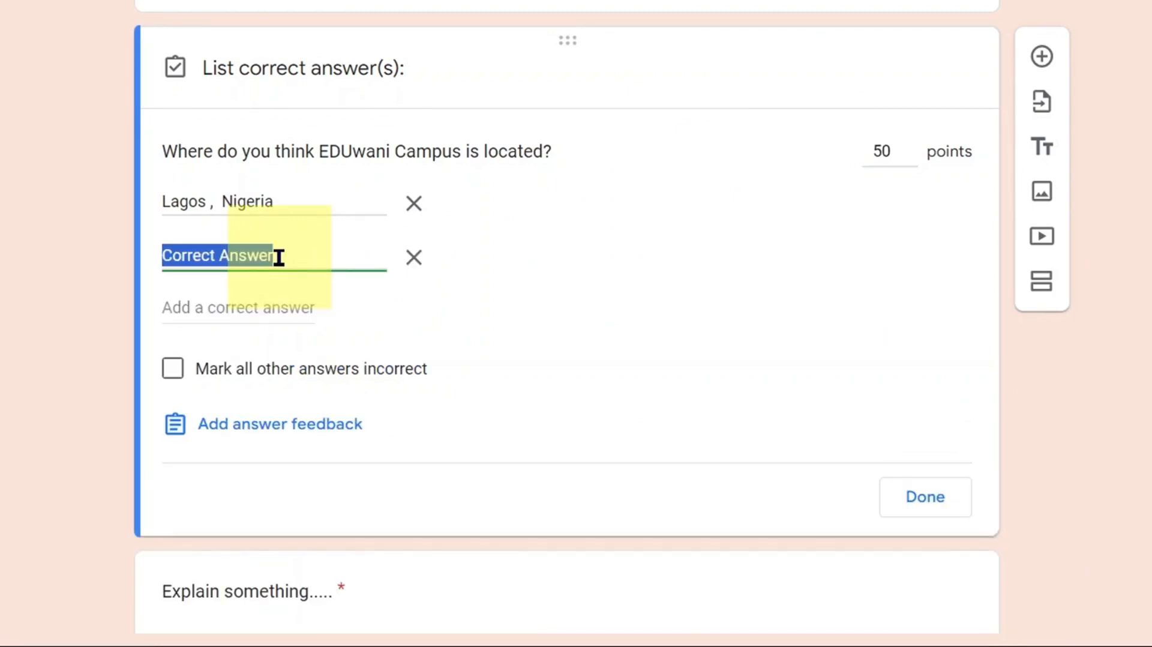
pyautogui.write('Lagos , Nigeria')
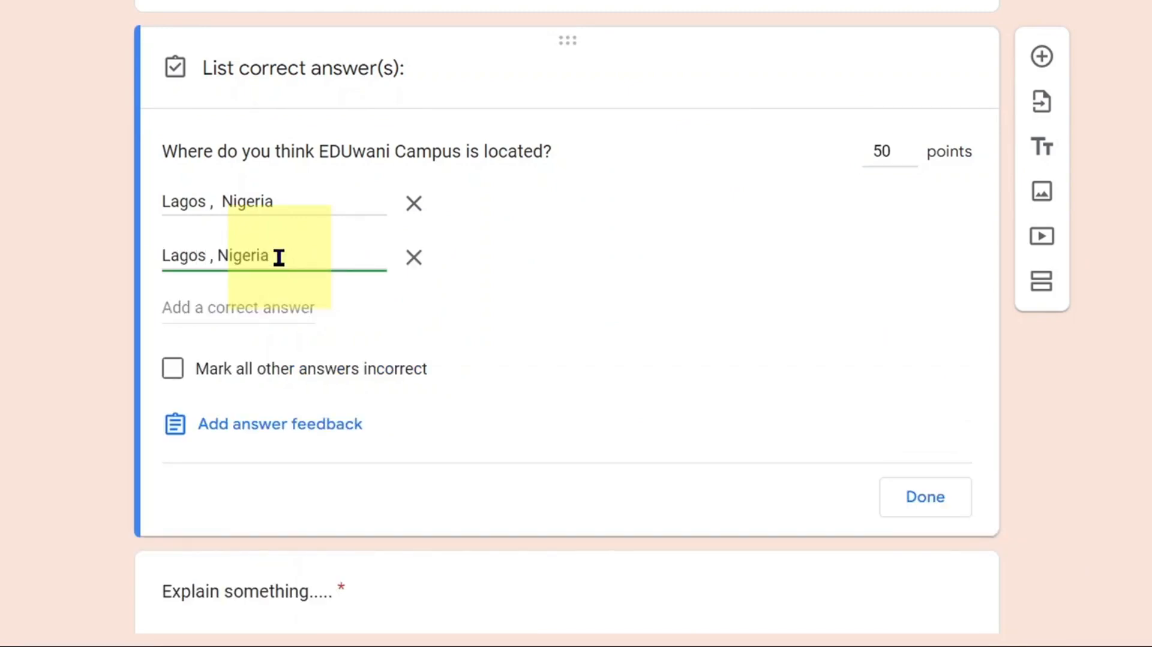
# Add "Lagos", "Nigeria" and "Lagos ,Nigeria" as further correct answers to the location question and finish its answer key
pyautogui.click(283, 314)
pyautogui.write('Lagos')
pyautogui.click(271, 365)
pyautogui.write('Nigeria')
pyautogui.click(249, 415)
pyautogui.write('Lagos')
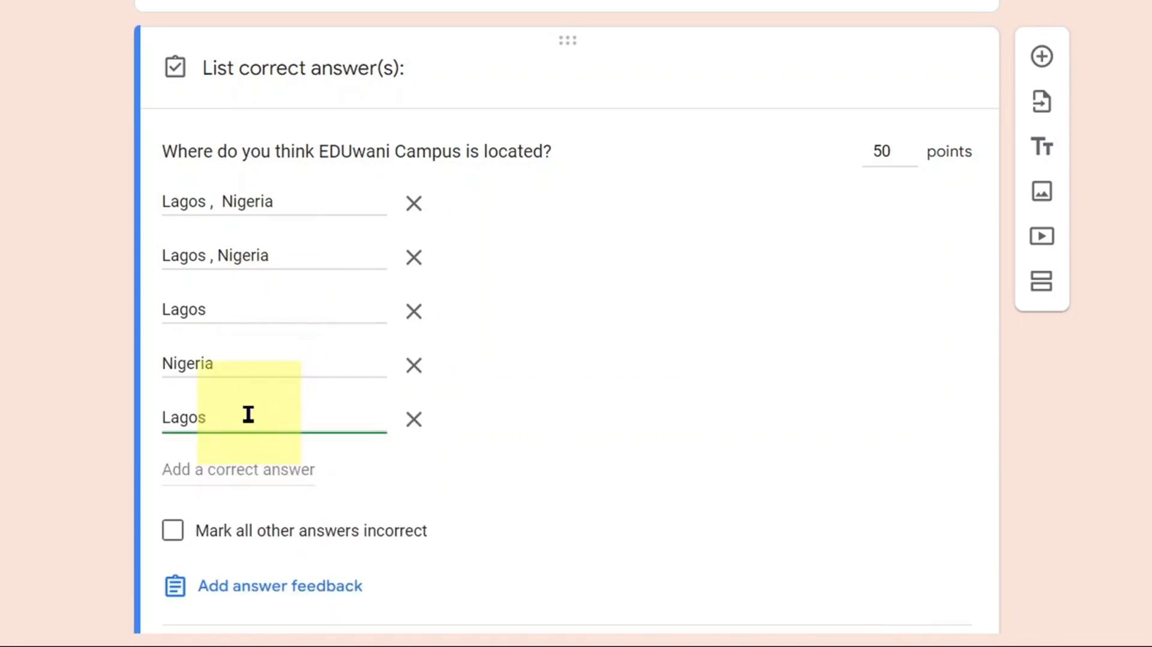
pyautogui.write(' ,Nigeria')
pyautogui.scroll(-2, 248, 415)
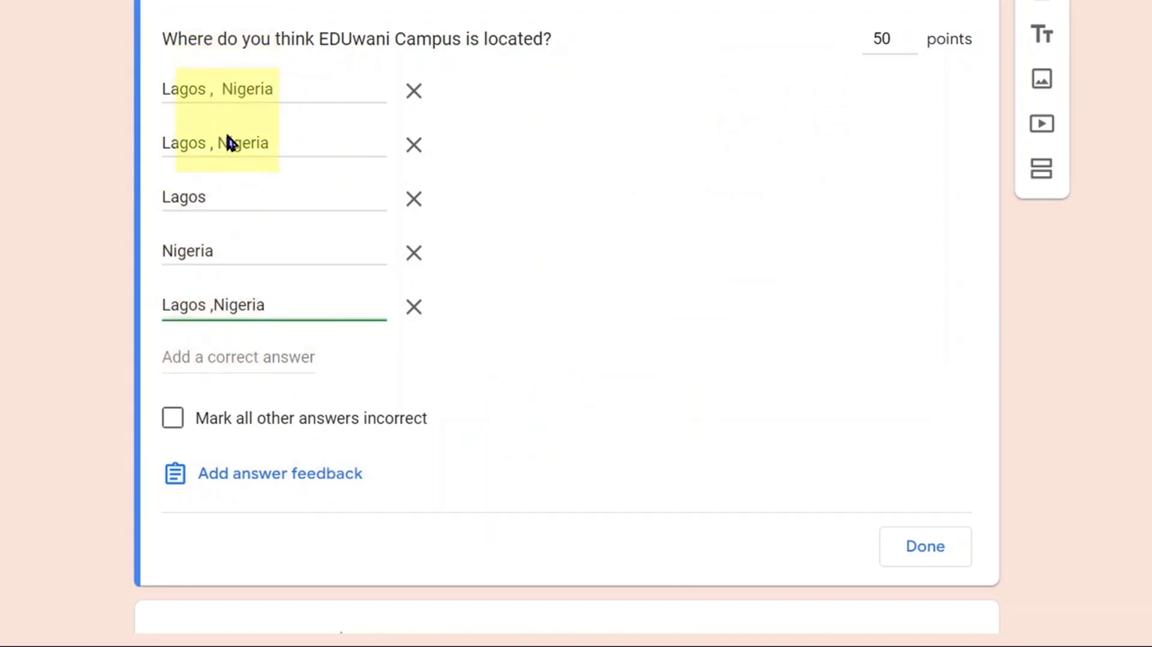
pyautogui.click(940, 548)
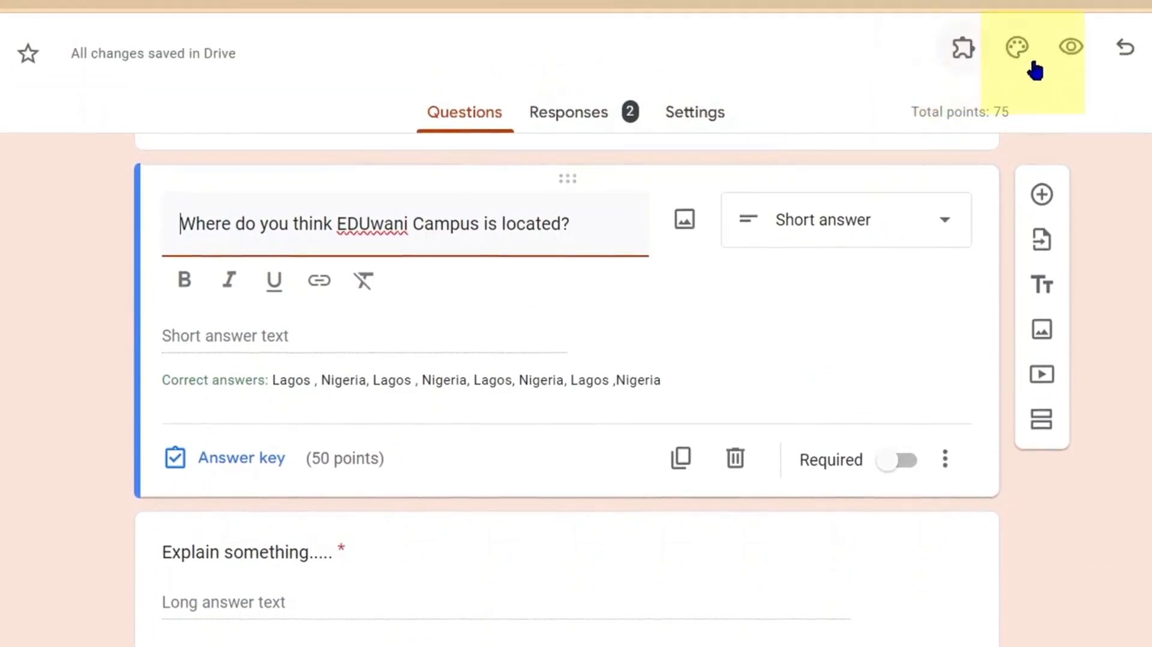
# In the quiz preview, answer 7 for the letters in "EDUwani Campus?" and enter "Lagos" as the campus location
pyautogui.click(1068, 133)
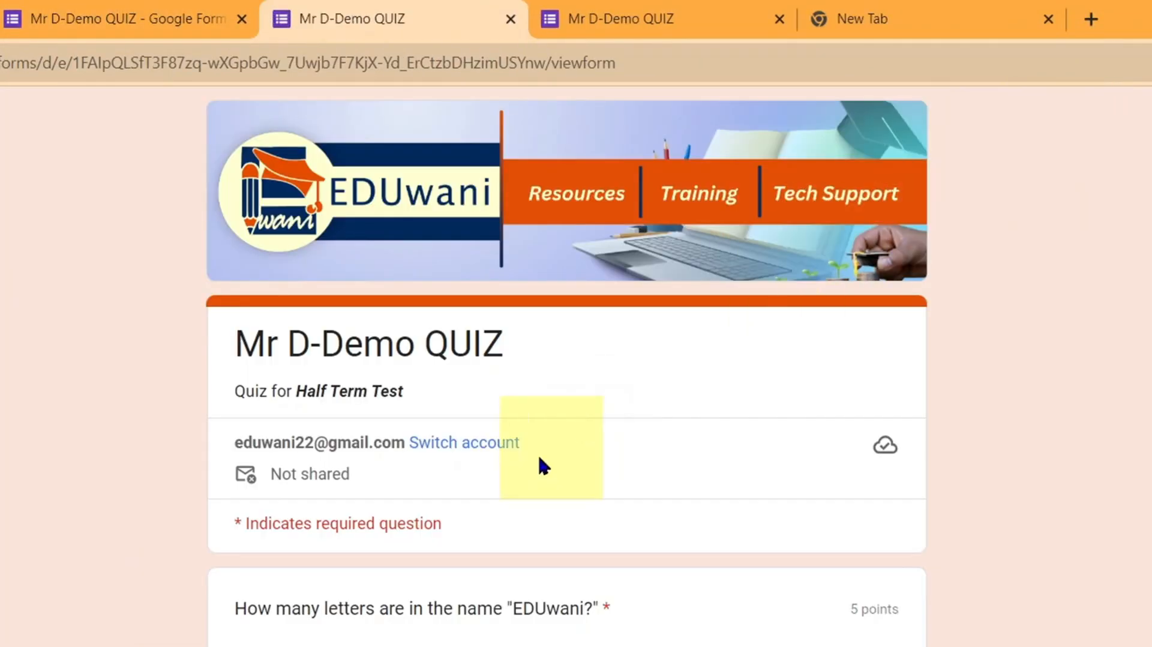
pyautogui.scroll(-2, 438, 498)
pyautogui.scroll(-1, 363, 382)
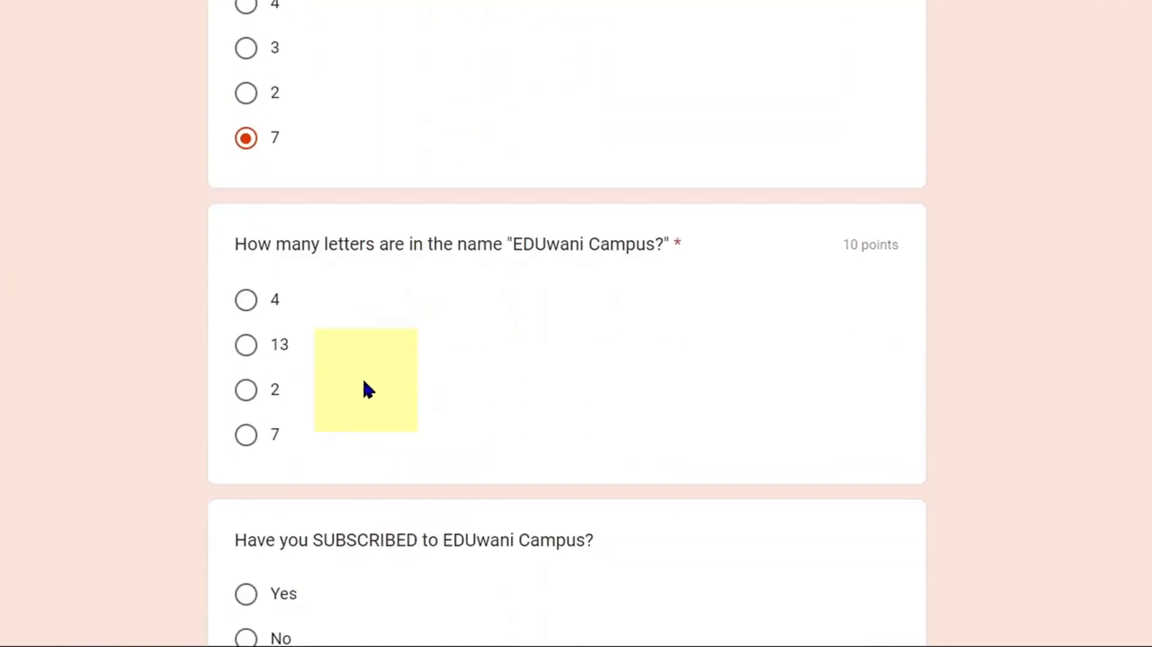
pyautogui.click(417, 288)
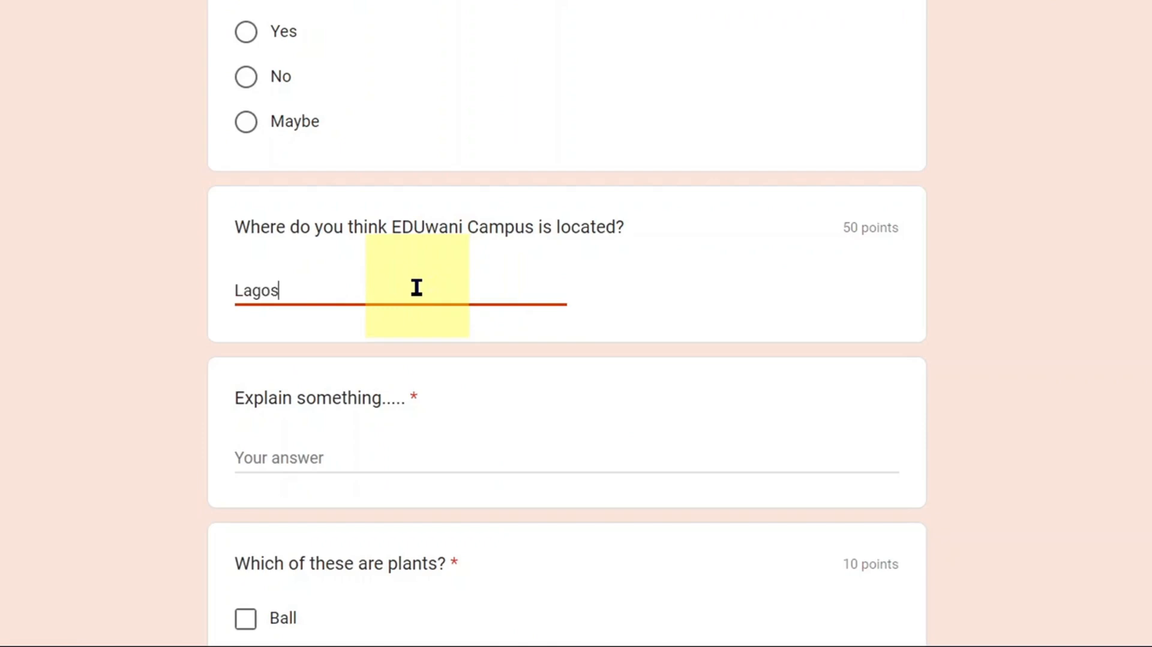
# Answer "Explain something....." with "Somethoing" and select Flowers and Mango tree as the plants
pyautogui.scroll(-3, 462, 309)
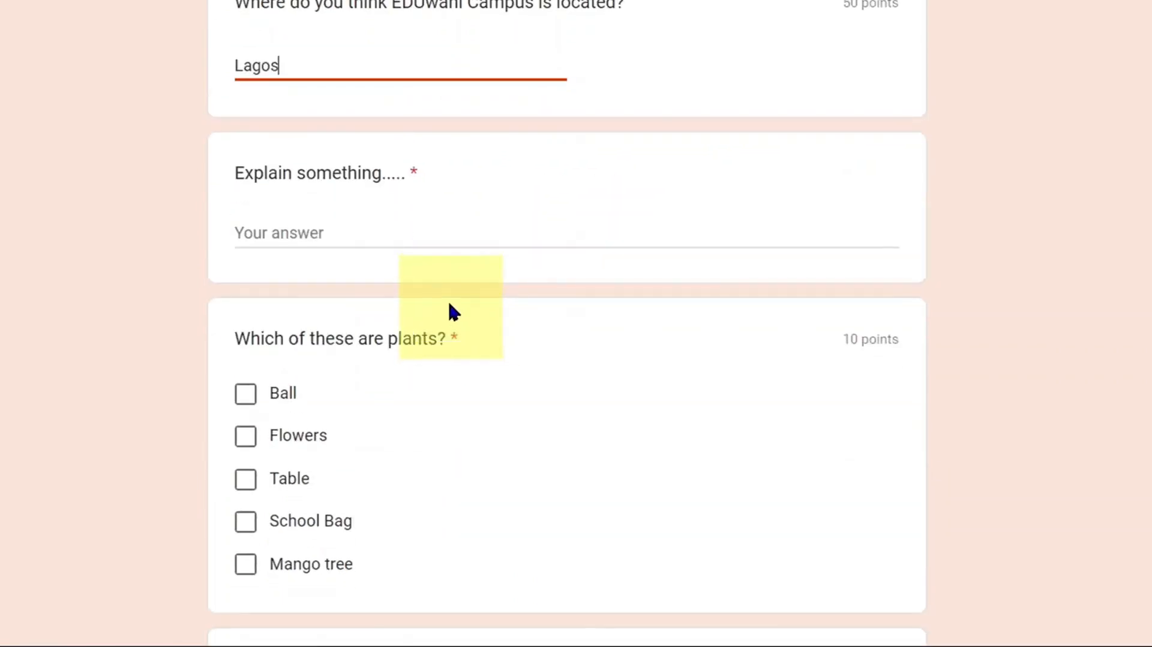
pyautogui.click(426, 234)
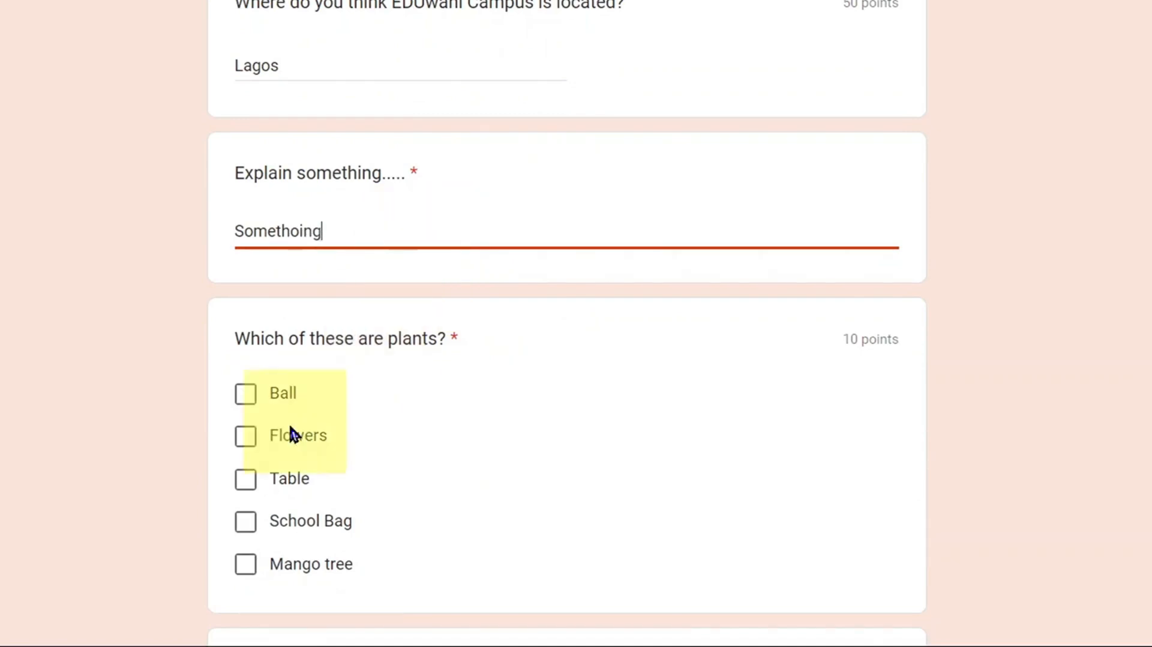
pyautogui.click(251, 436)
pyautogui.click(246, 564)
# Enter "Nice" for what you like most about EDUwani Campus and submit the quiz response
pyautogui.scroll(-5, 399, 459)
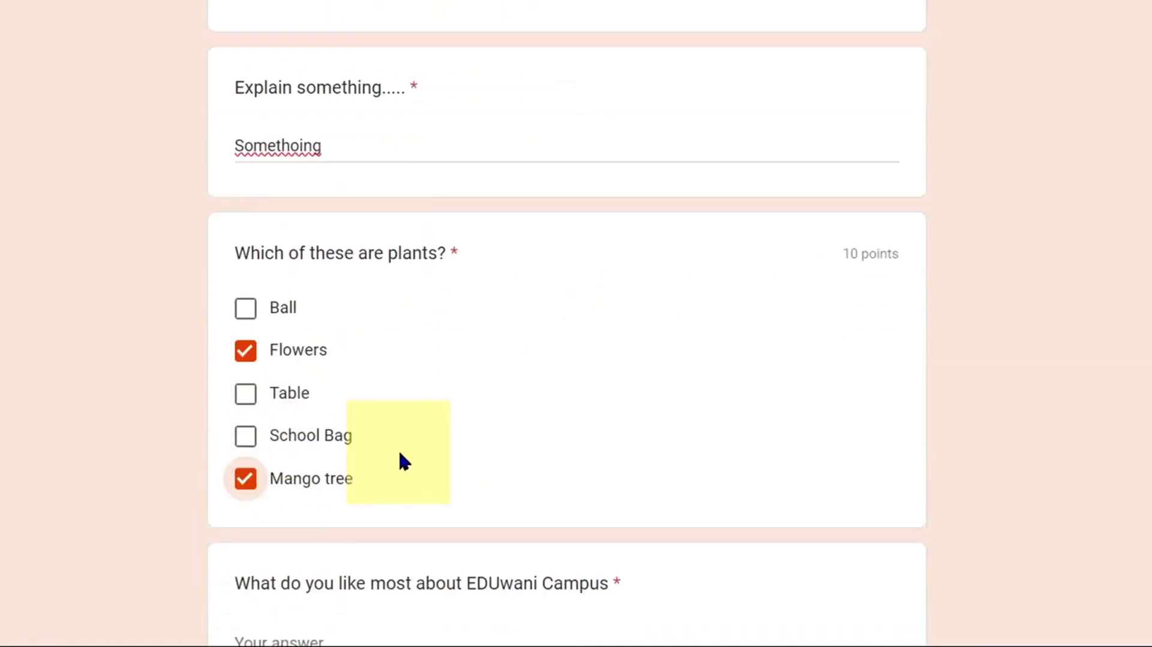
pyautogui.click(427, 386)
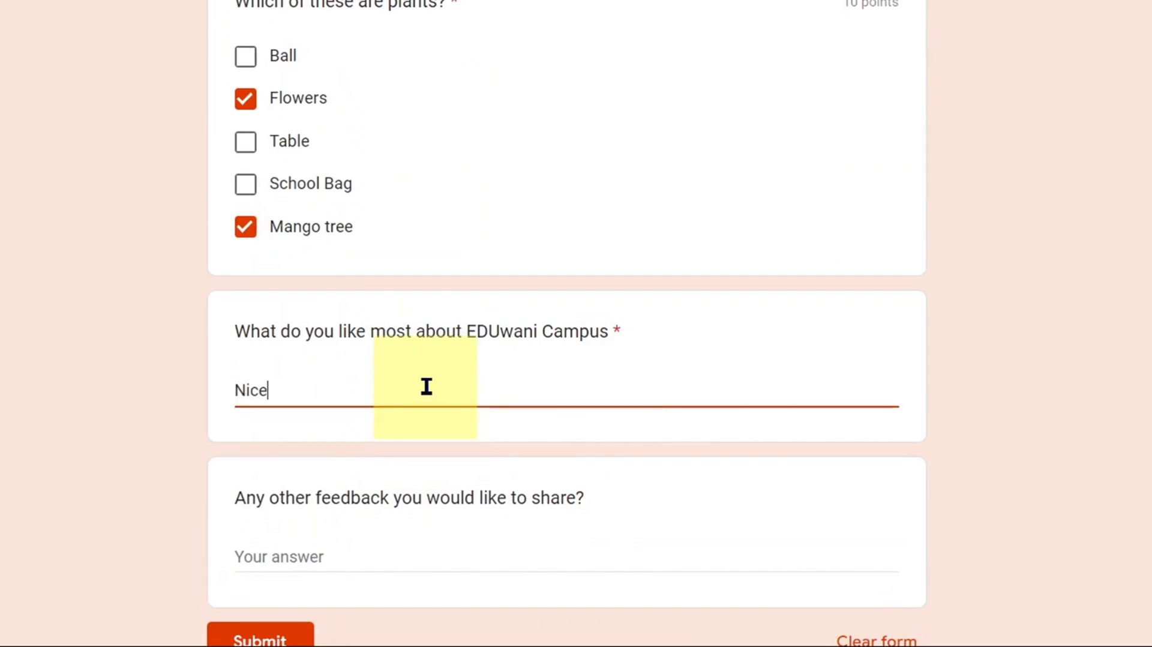
pyautogui.scroll(-3, 426, 387)
pyautogui.click(273, 480)
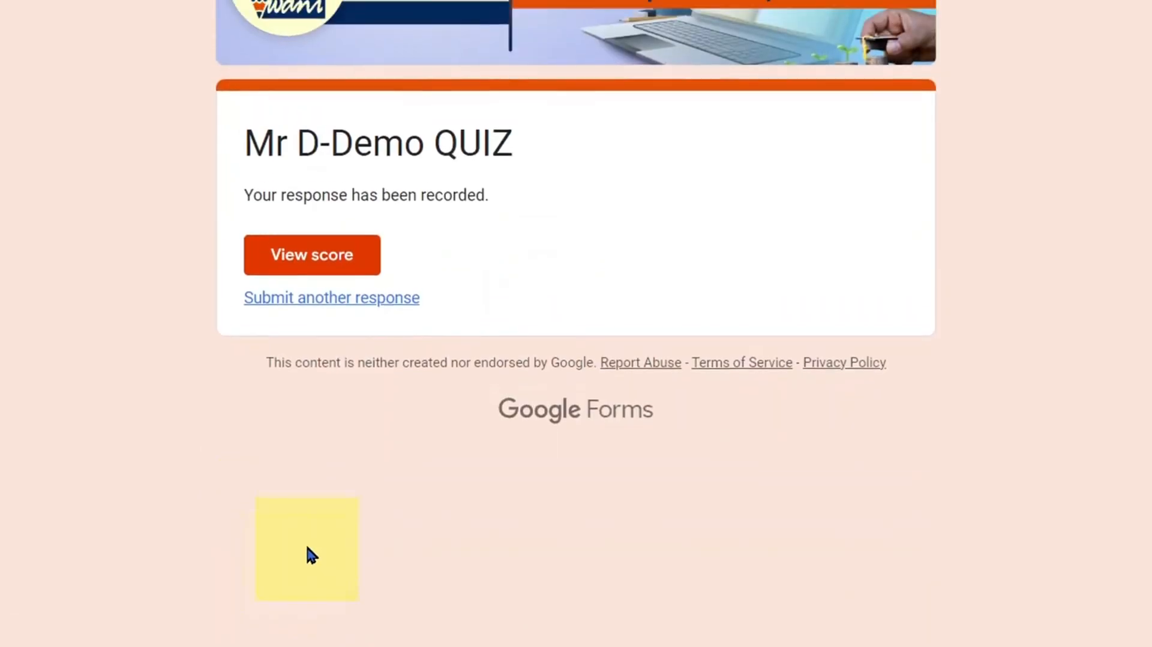
# View the score of the submitted response and check the results of the two letter-count questions
pyautogui.click(280, 337)
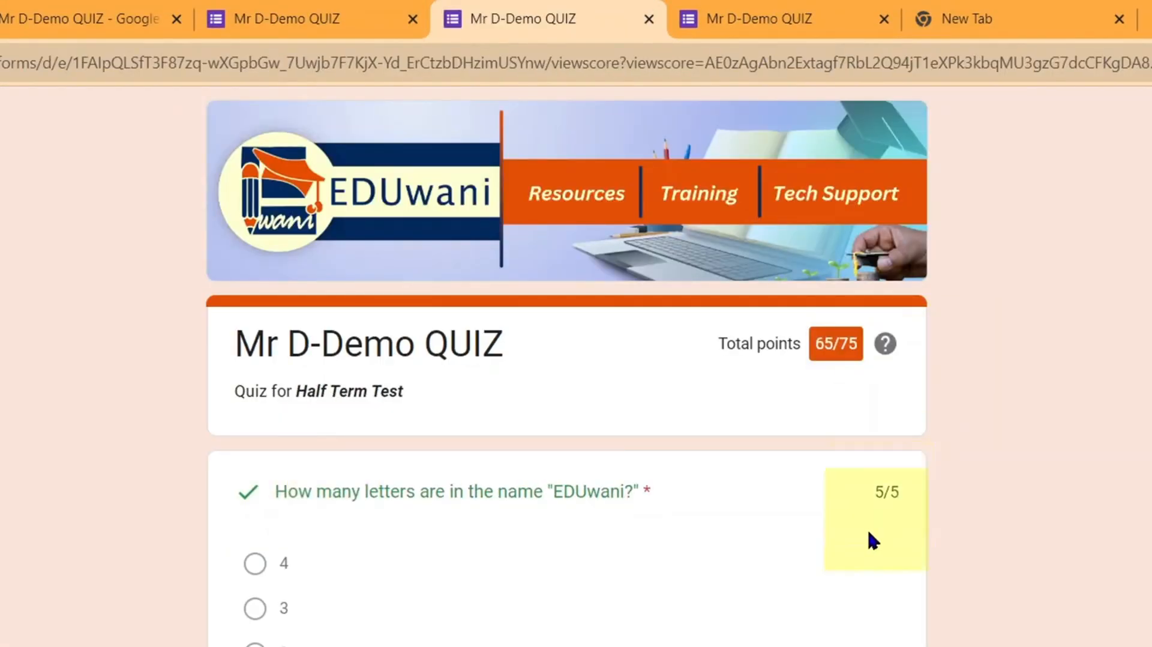
pyautogui.scroll(-2, 852, 564)
pyautogui.scroll(-5, 845, 591)
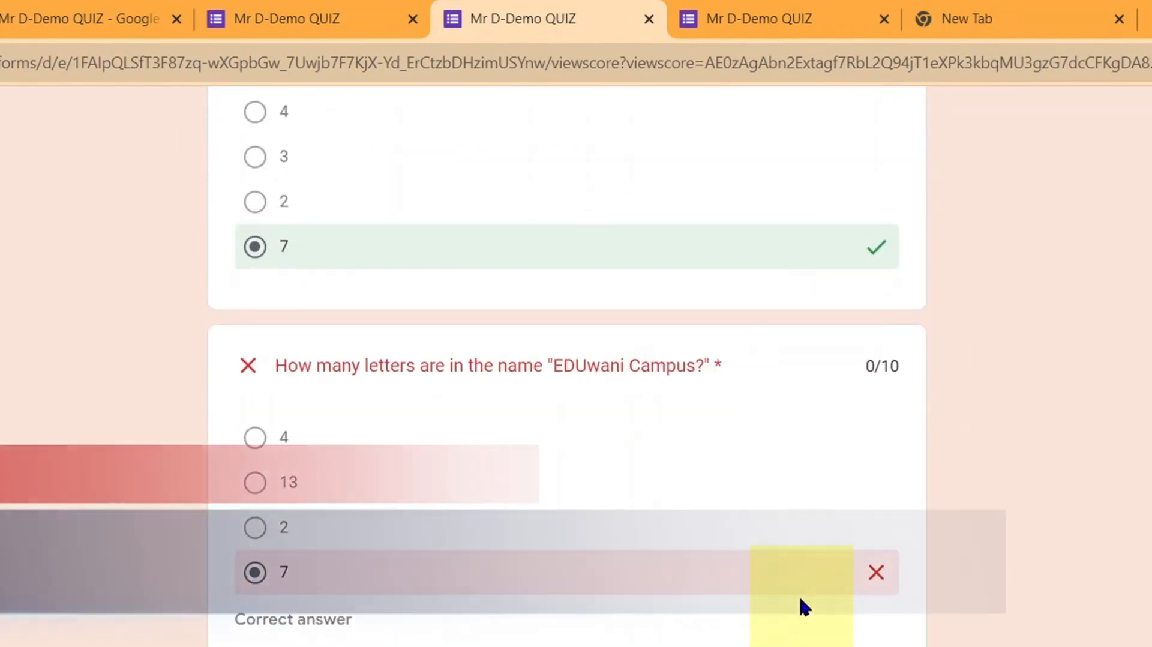
pyautogui.scroll(-4, 799, 606)
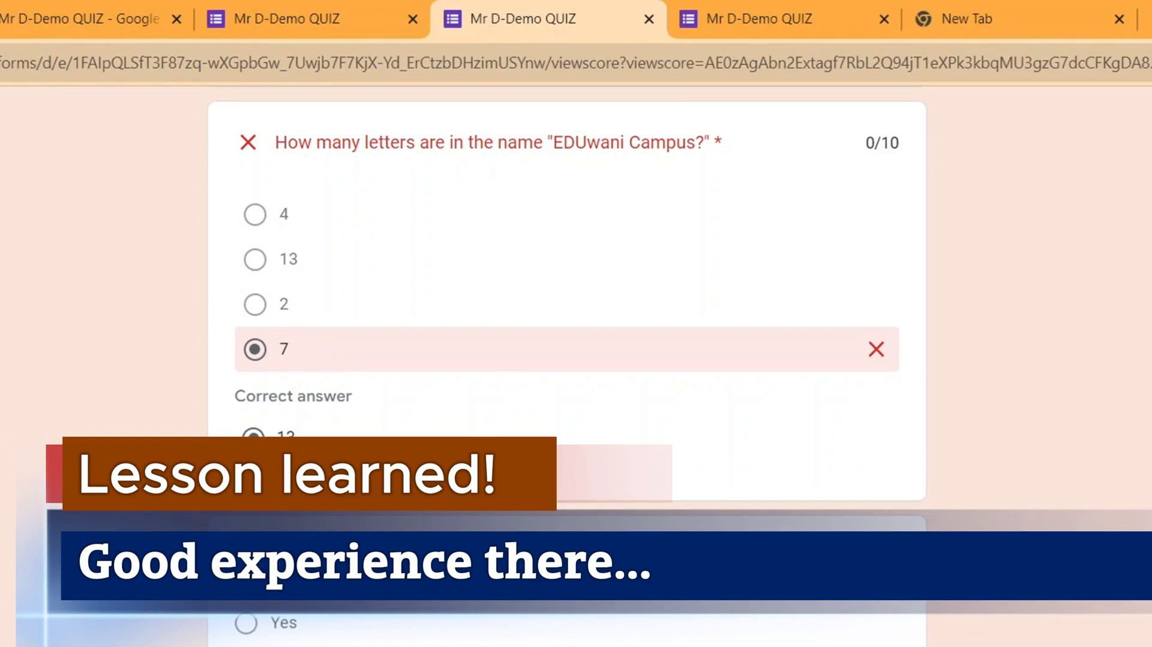
pyautogui.scroll(-2, 567, 360)
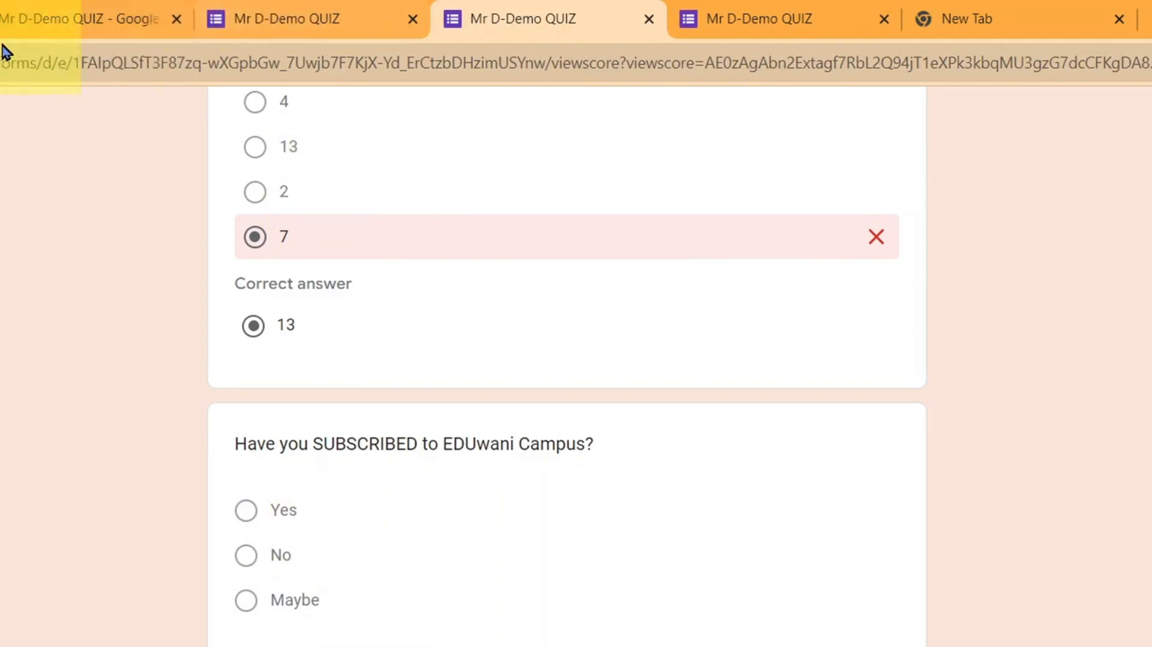
# Return to the form editor and add a section after the question "Where do you think EDUwani Campus is located?"
pyautogui.click(45, 27)
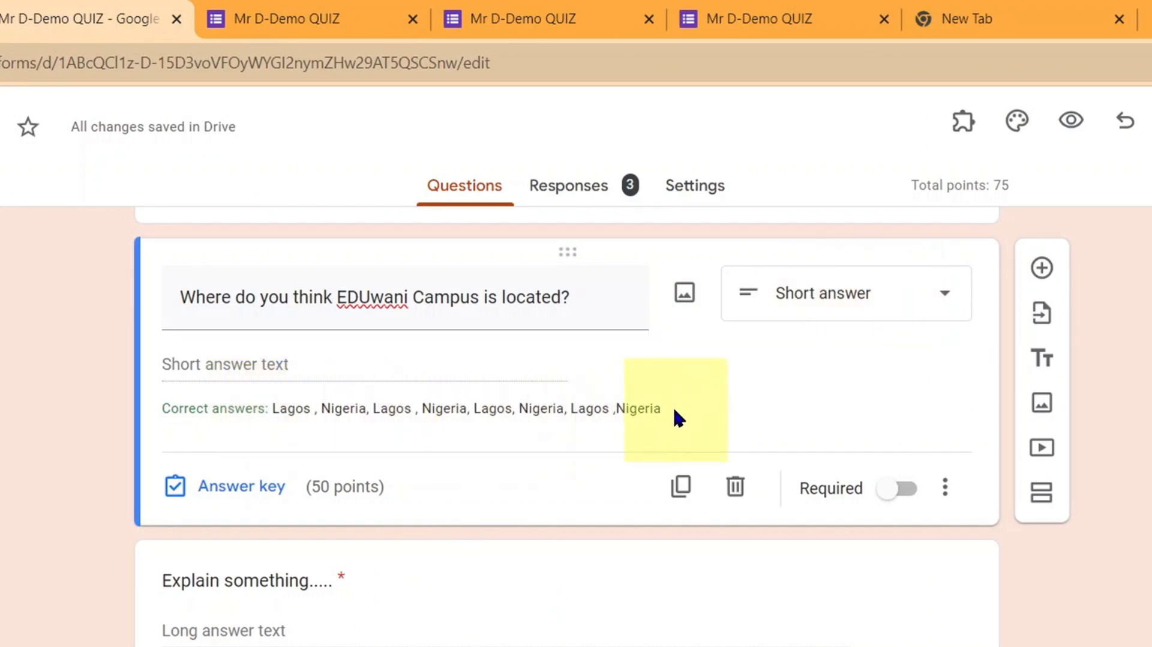
pyautogui.scroll(-2, 510, 598)
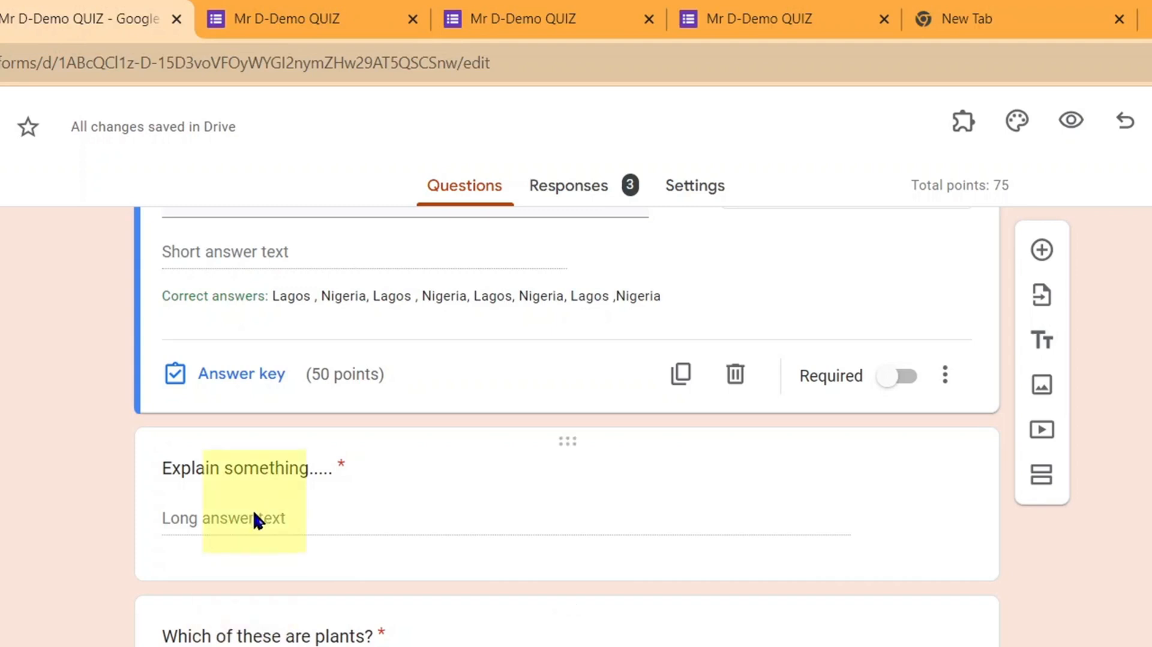
pyautogui.scroll(-2, 1095, 552)
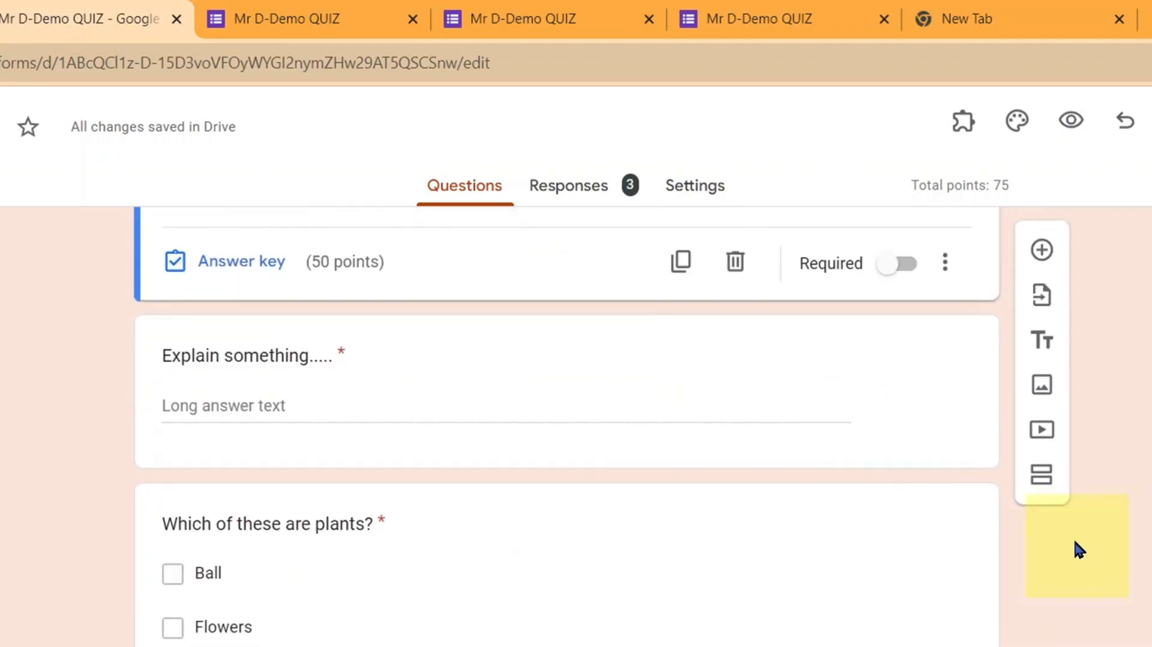
pyautogui.scroll(-2, 1067, 543)
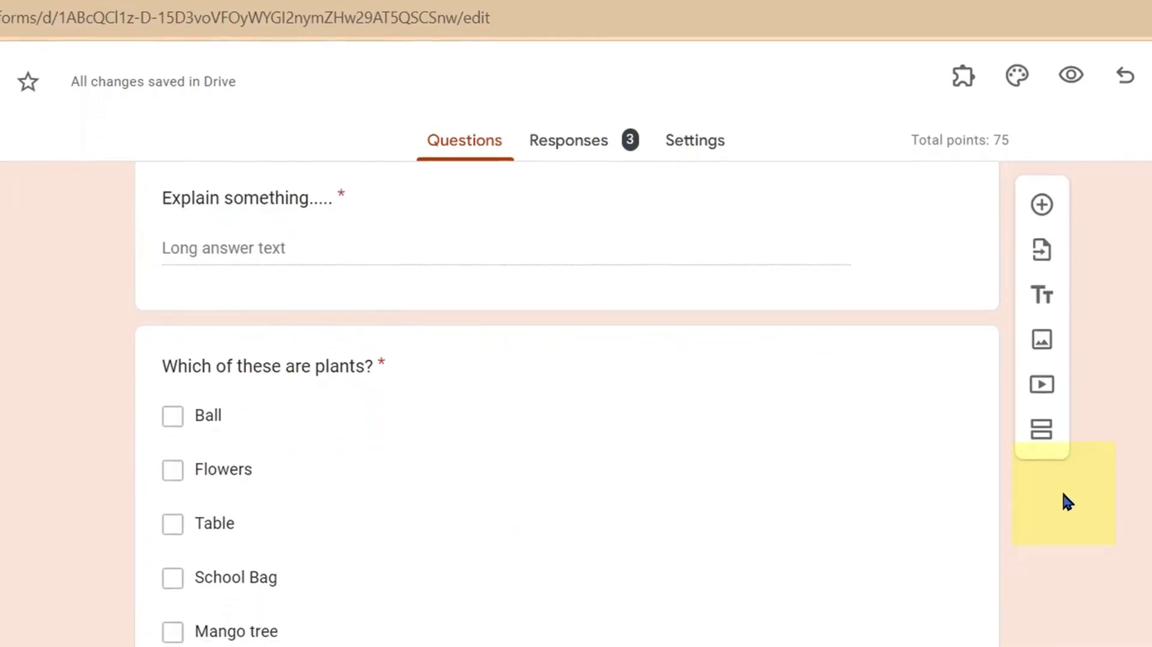
pyautogui.scroll(2, 1063, 494)
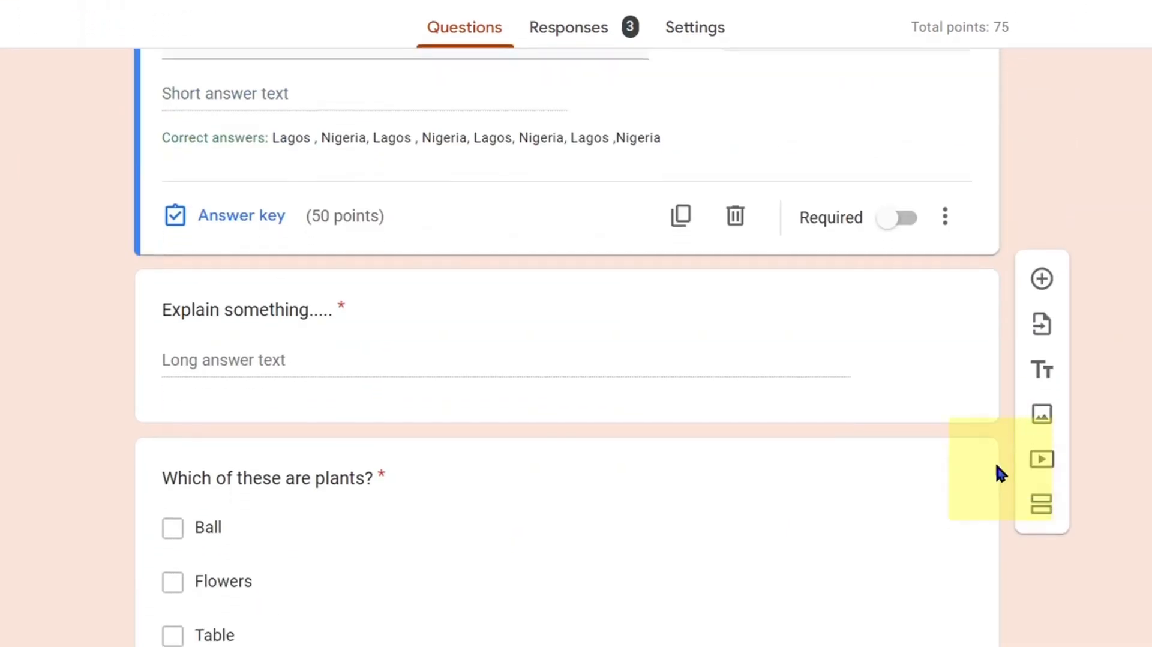
pyautogui.scroll(-2, 433, 312)
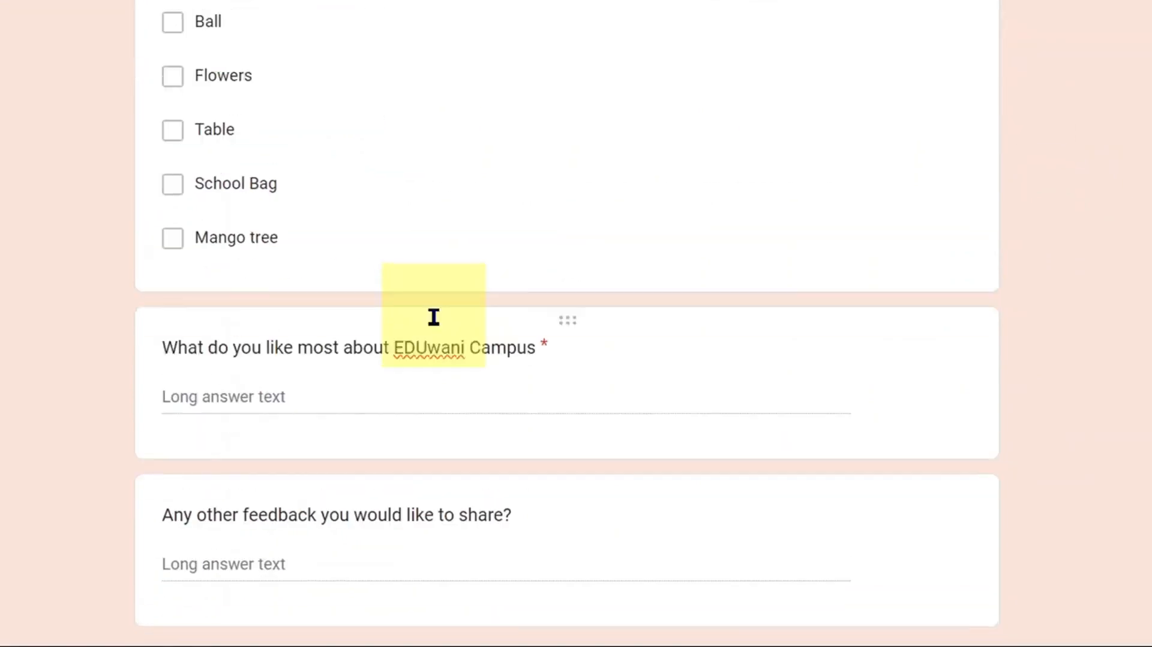
pyautogui.scroll(-1, 434, 317)
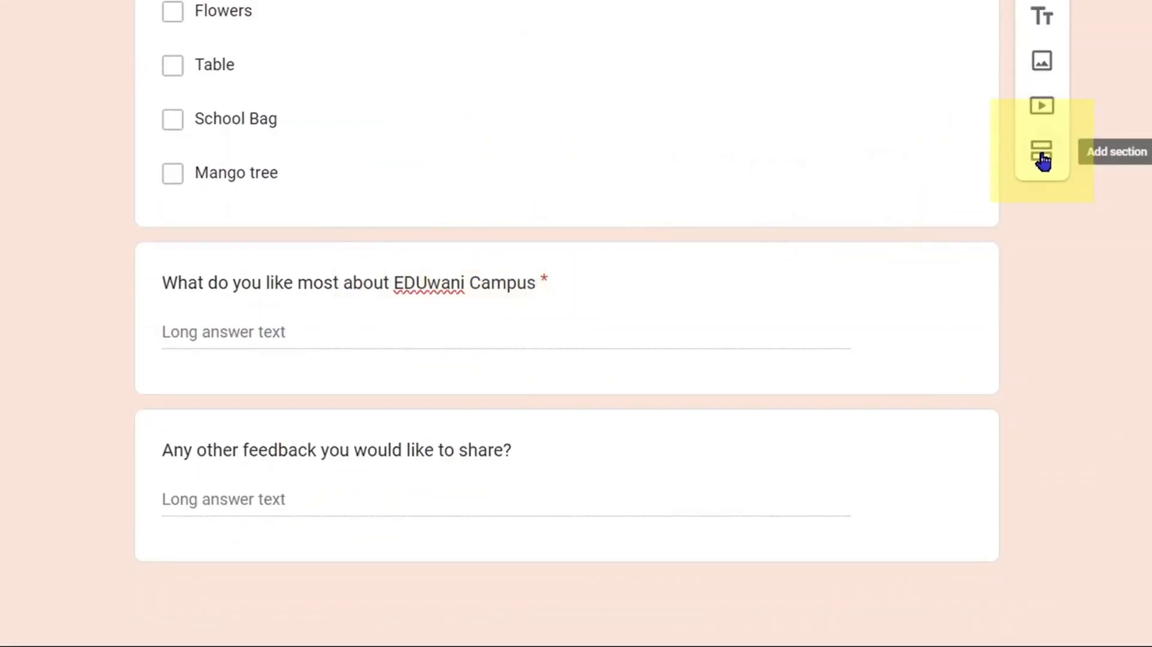
# Title the new section above "Explain something....." as "Other general"
pyautogui.scroll(3, 1042, 159)
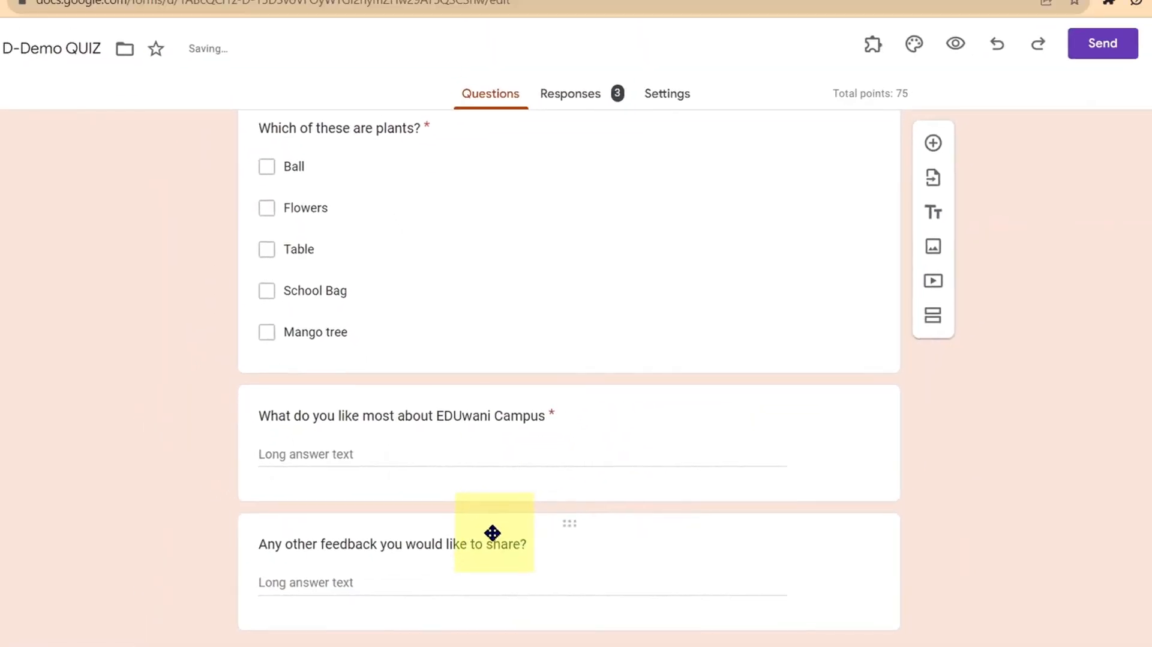
pyautogui.scroll(5, 499, 516)
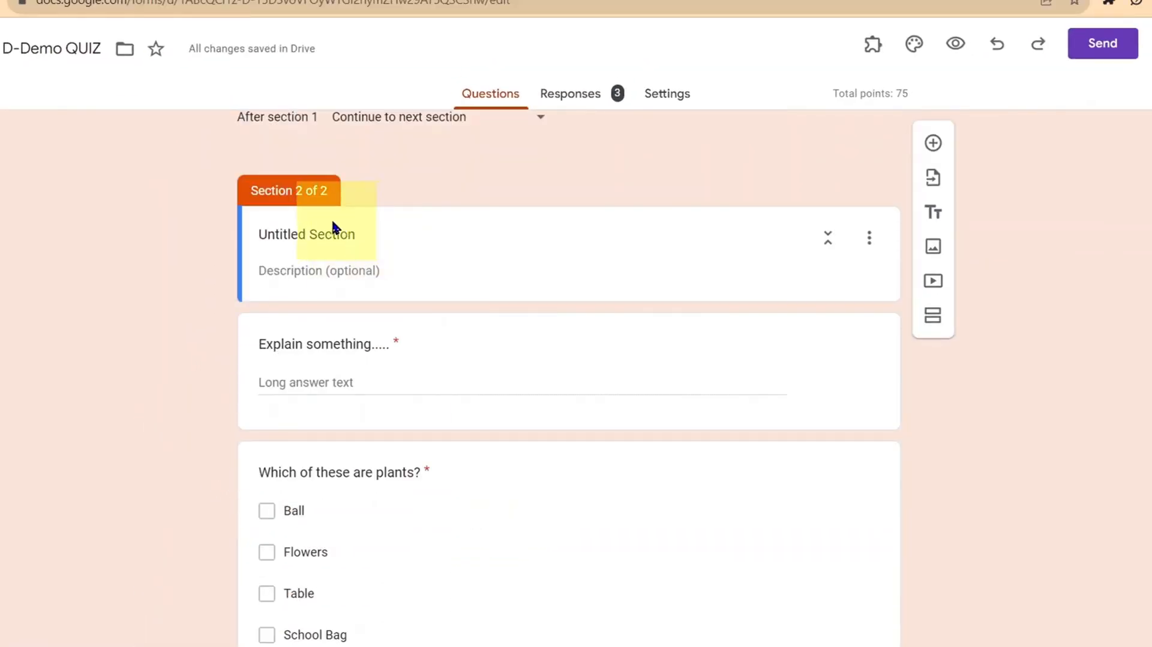
pyautogui.click(316, 240)
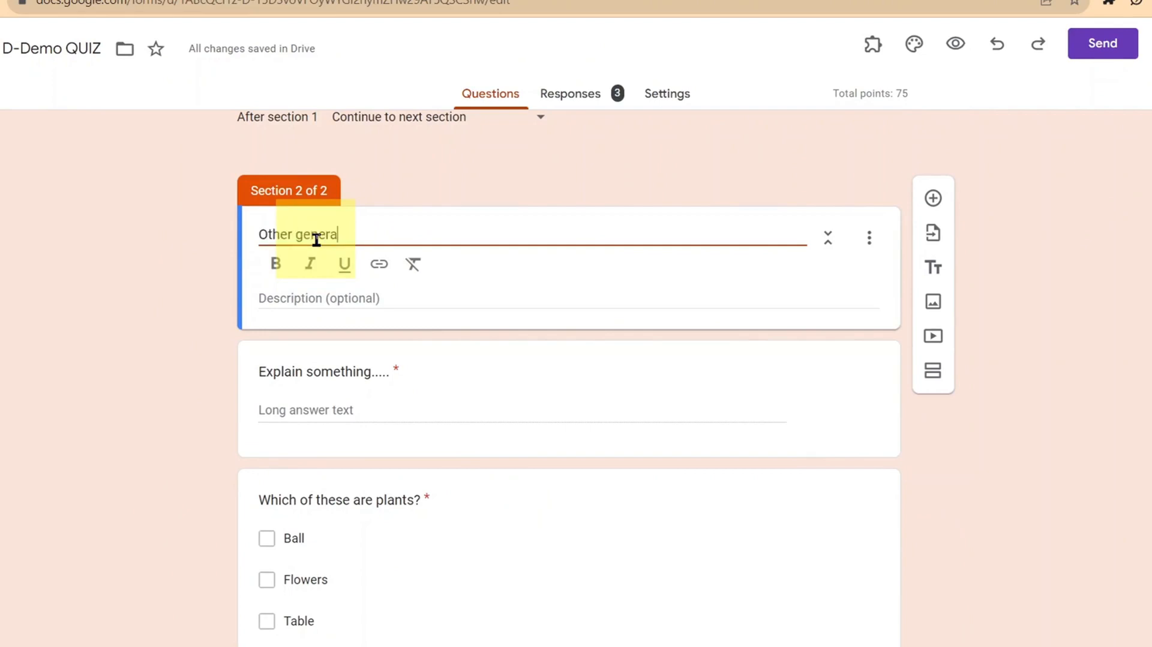
pyautogui.click(330, 206)
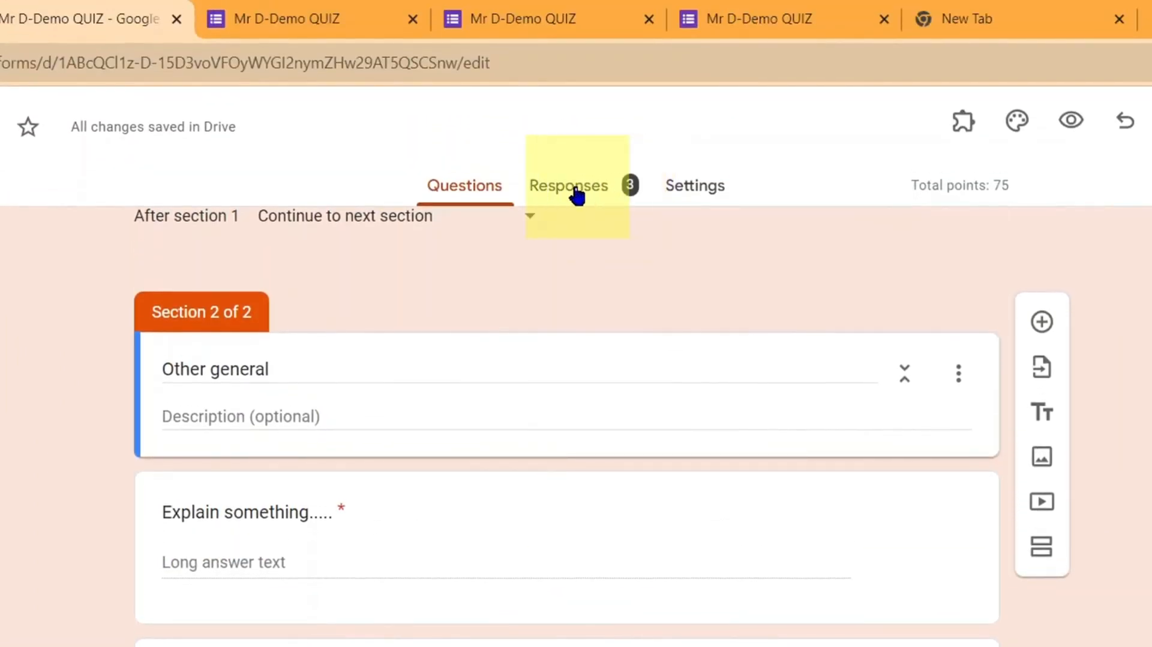
# Review the summary of the quiz responses, including the points distribution, frequently missed questions and per-question charts
pyautogui.click(575, 191)
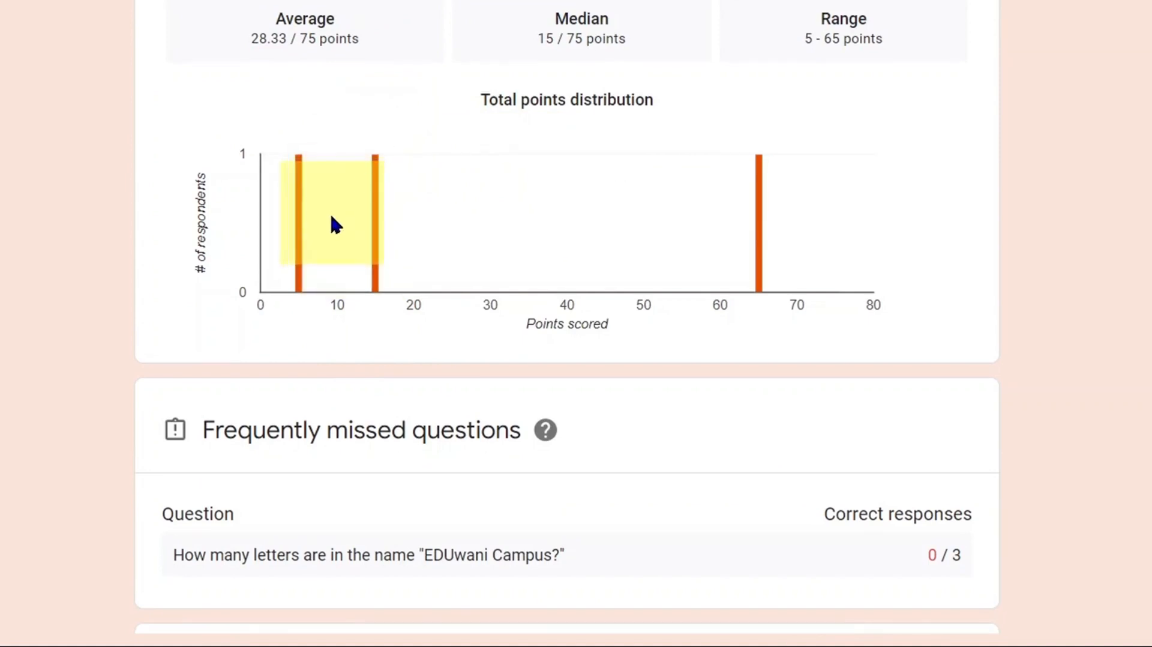
pyautogui.scroll(-3, 318, 192)
pyautogui.scroll(-6, 342, 229)
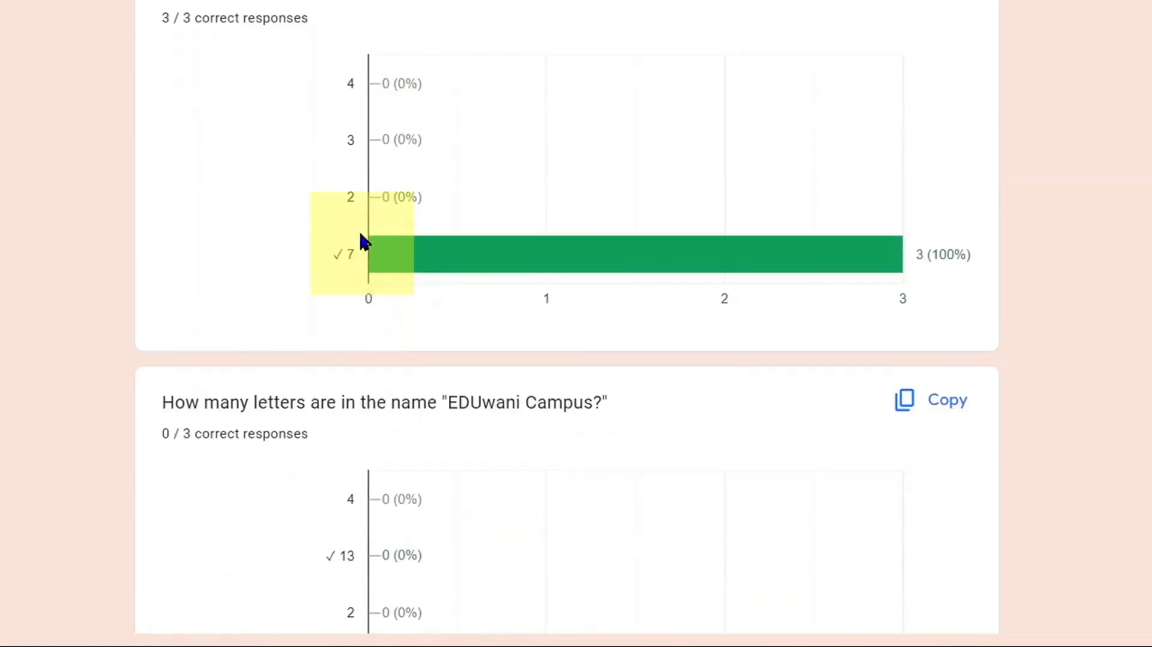
pyautogui.scroll(-10, 362, 240)
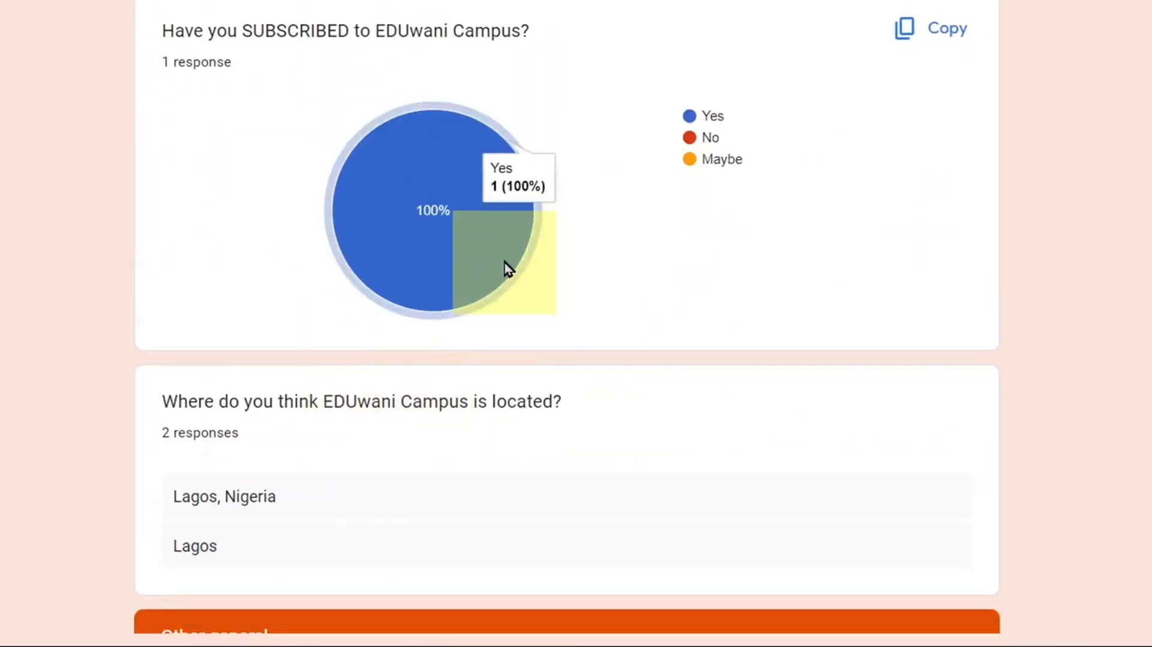
pyautogui.scroll(-7, 473, 375)
pyautogui.scroll(20, 473, 375)
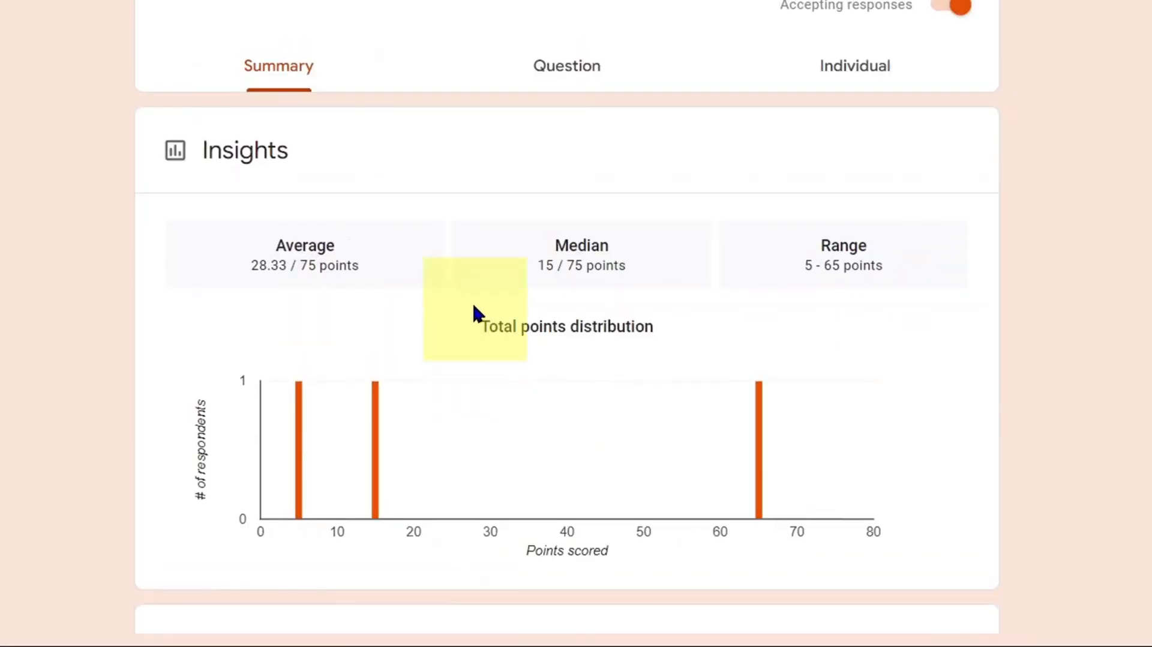
# Go through the responses question by question, from the first question to "Where do you think EDUwani Campus is located?"
pyautogui.click(571, 74)
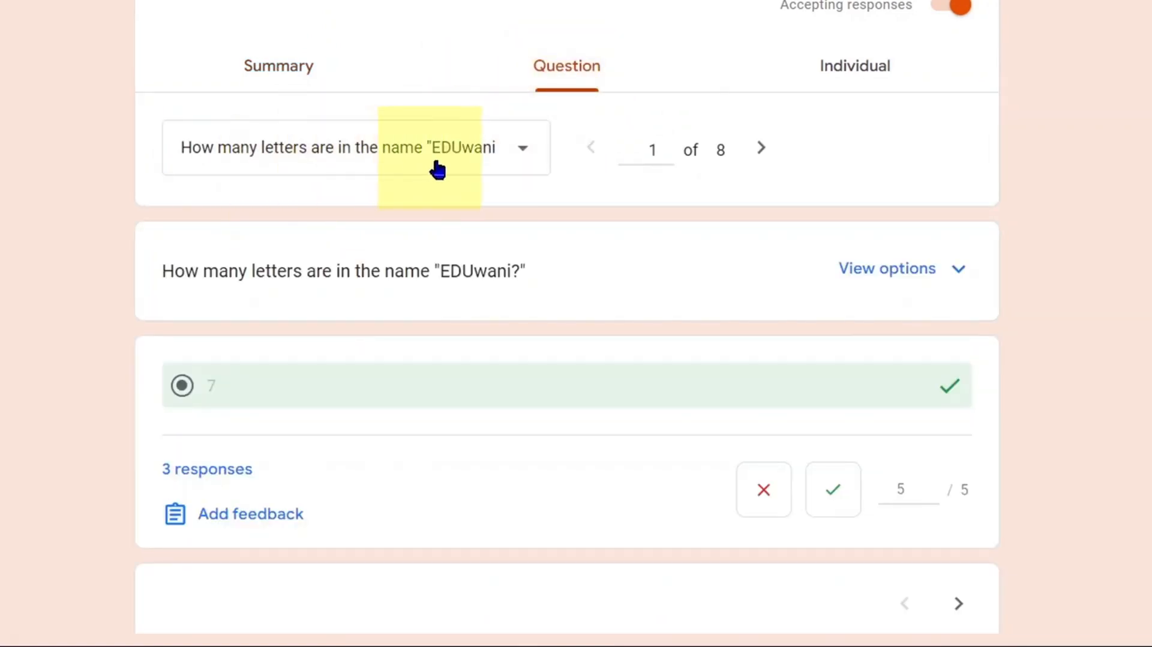
pyautogui.scroll(-2, 303, 378)
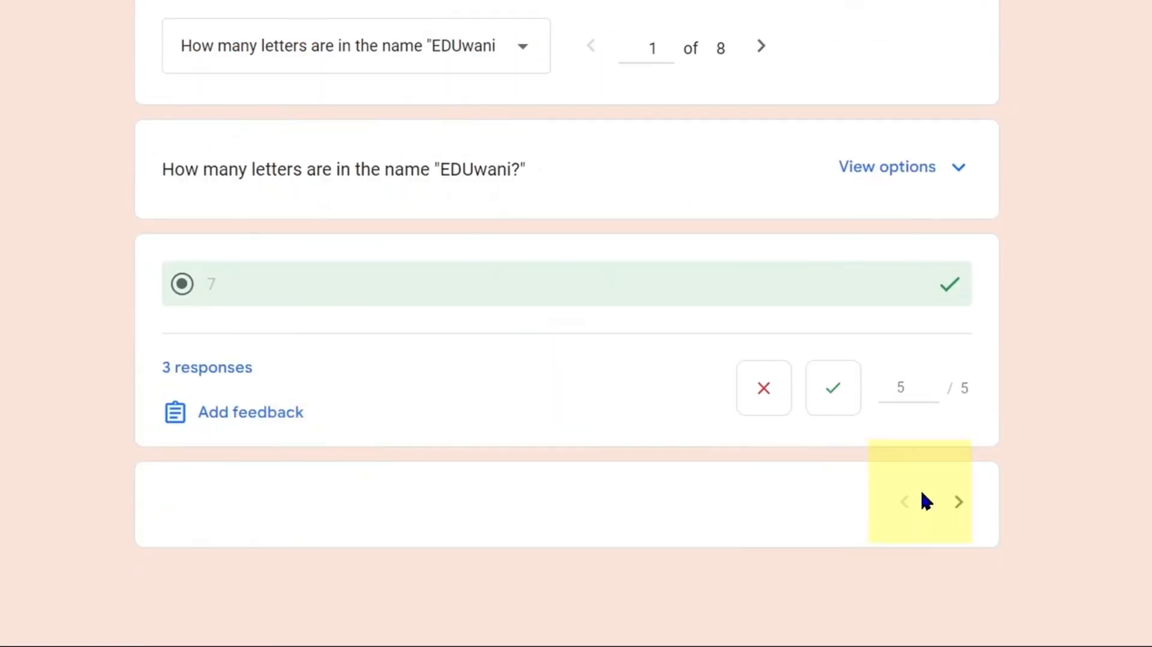
pyautogui.click(959, 510)
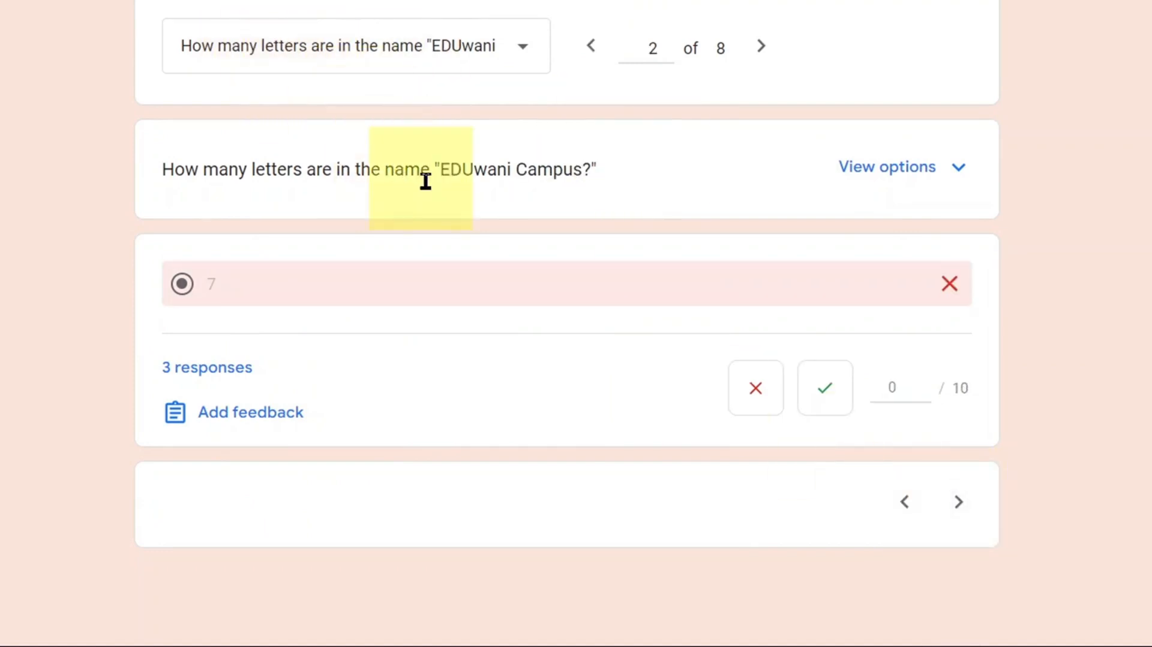
pyautogui.scroll(2, 437, 276)
pyautogui.scroll(-2, 432, 328)
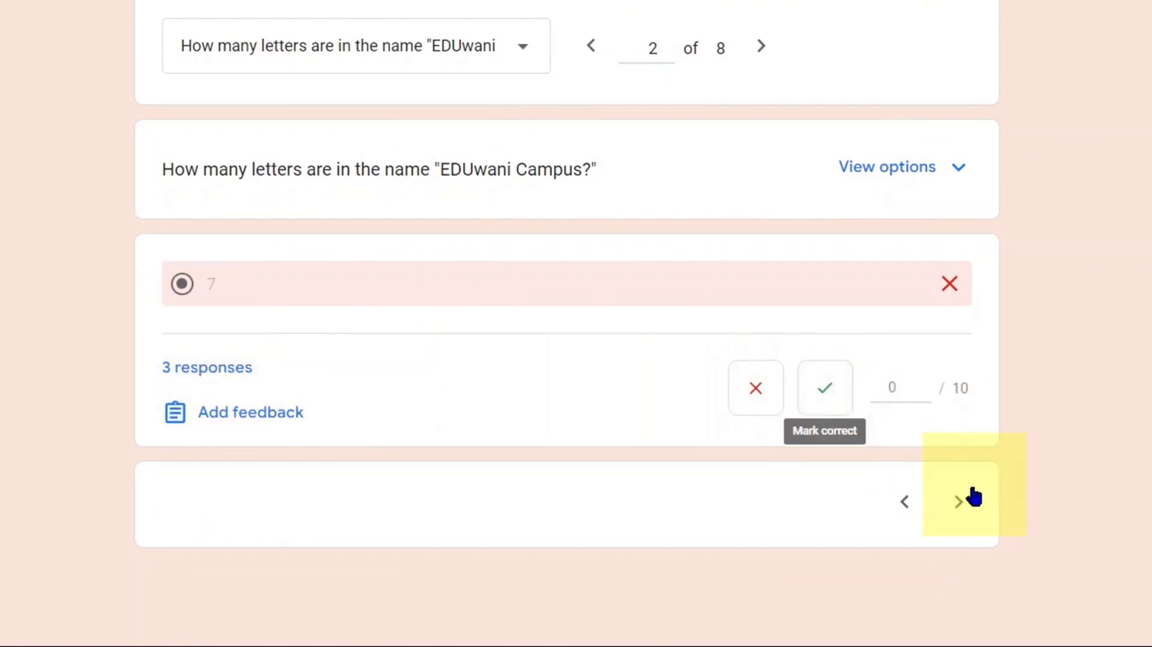
pyautogui.click(958, 501)
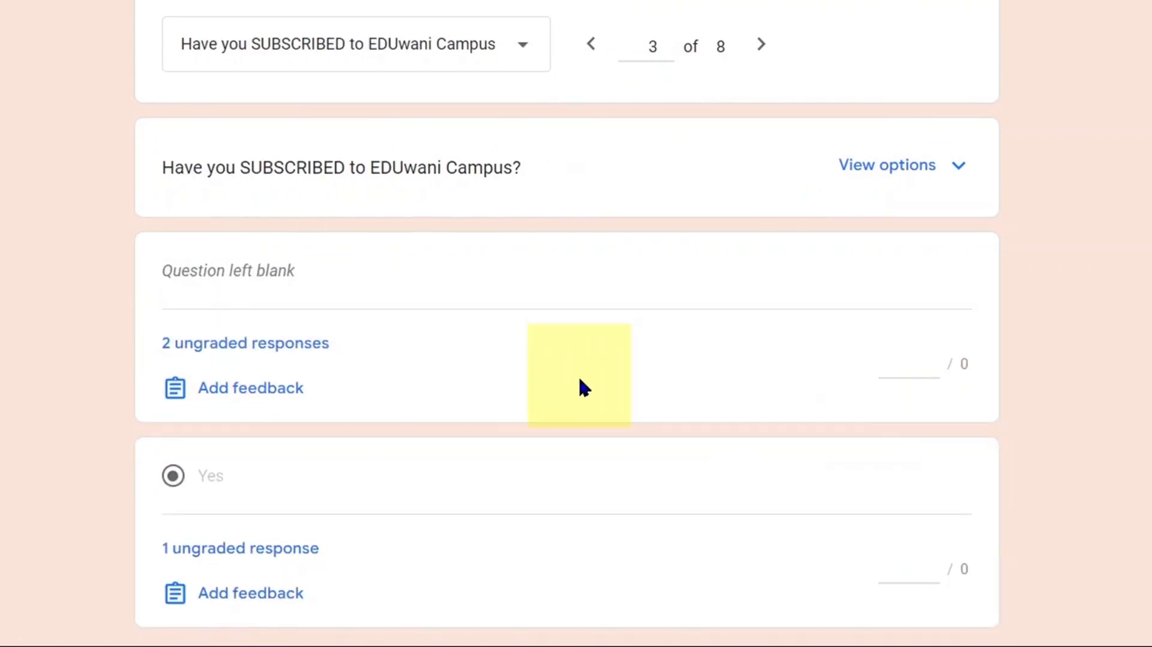
pyautogui.scroll(-3, 721, 420)
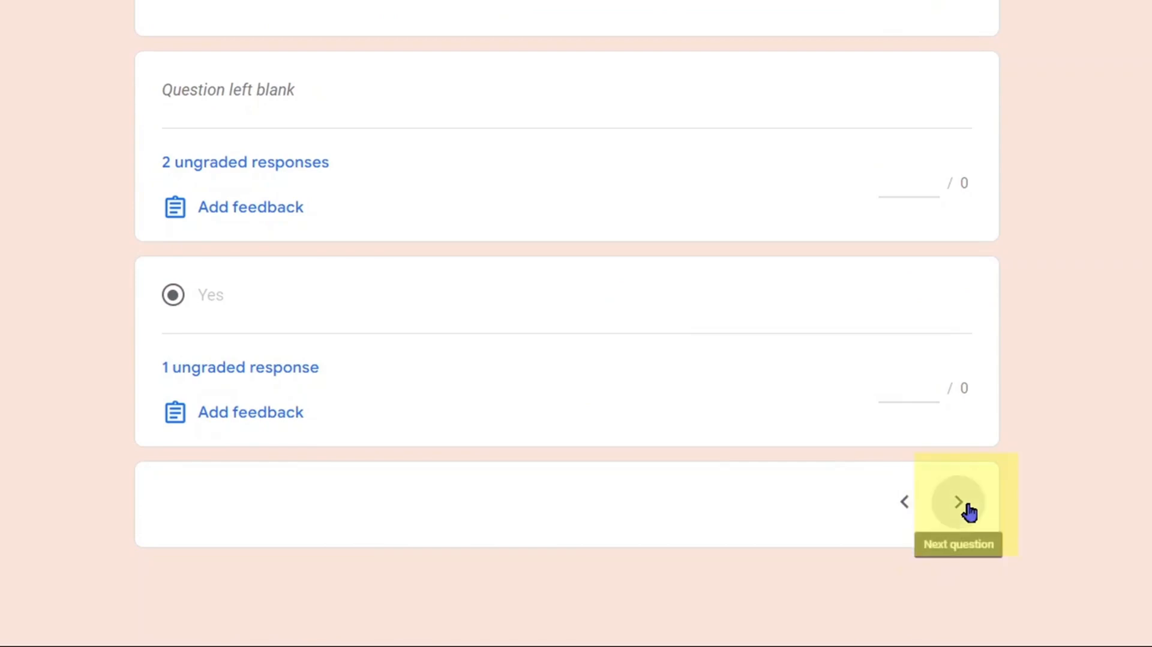
pyautogui.click(958, 506)
pyautogui.scroll(4, 640, 238)
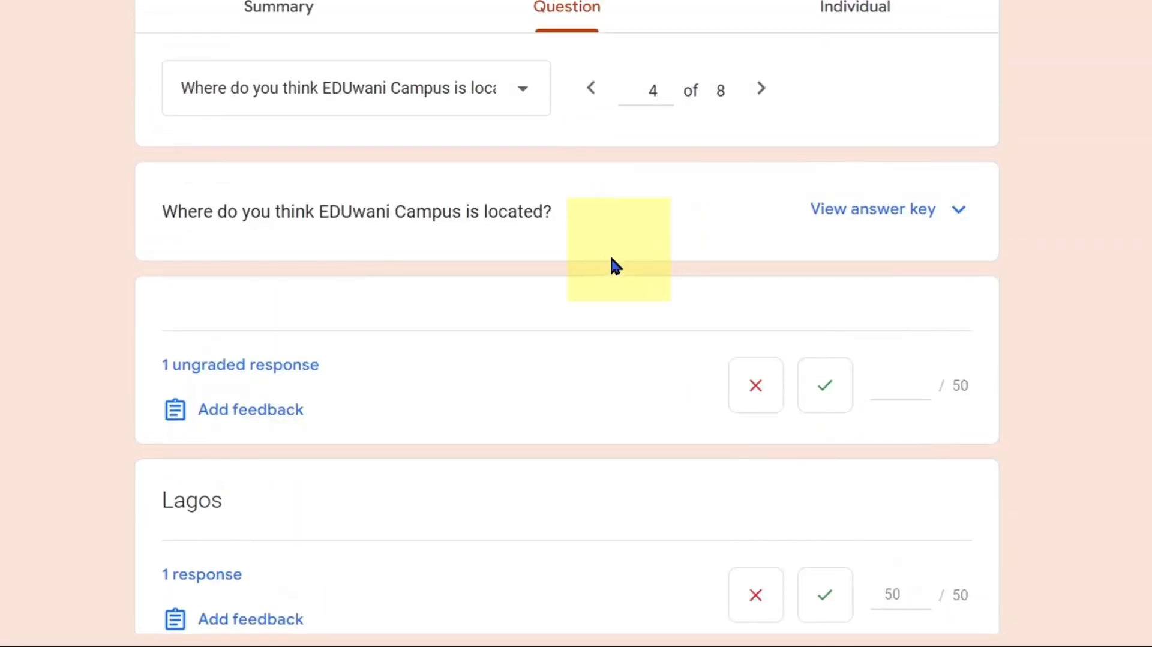
# Go through the three individual quiz responses one by one, examining each score and the marked answers
pyautogui.click(854, 12)
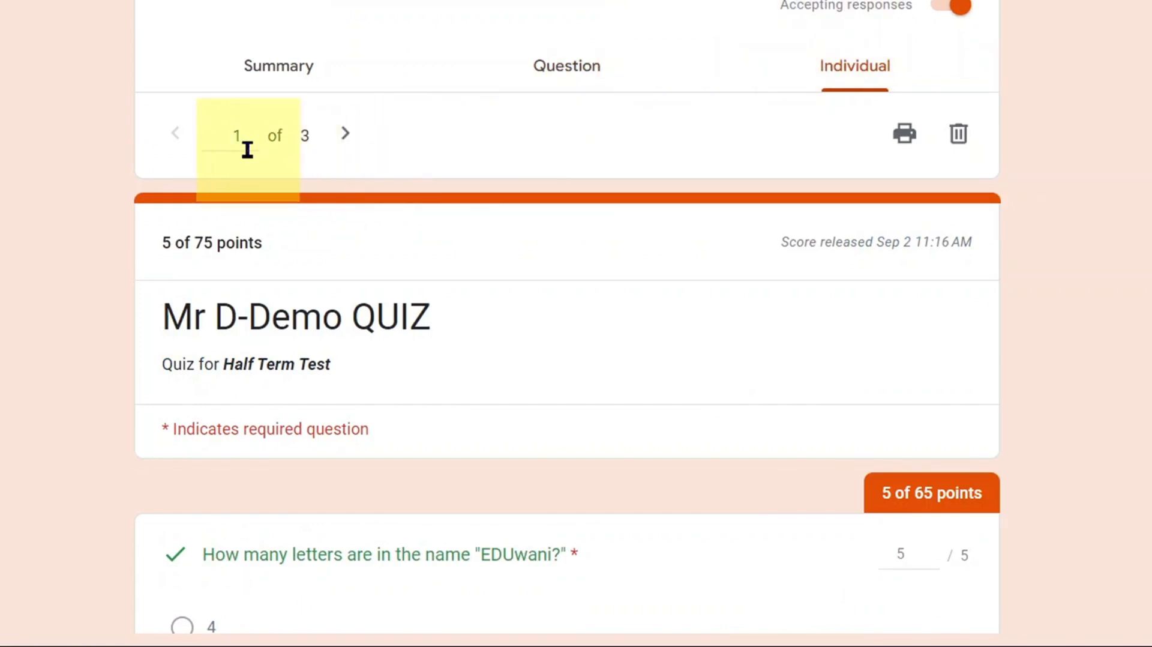
pyautogui.scroll(-10, 558, 387)
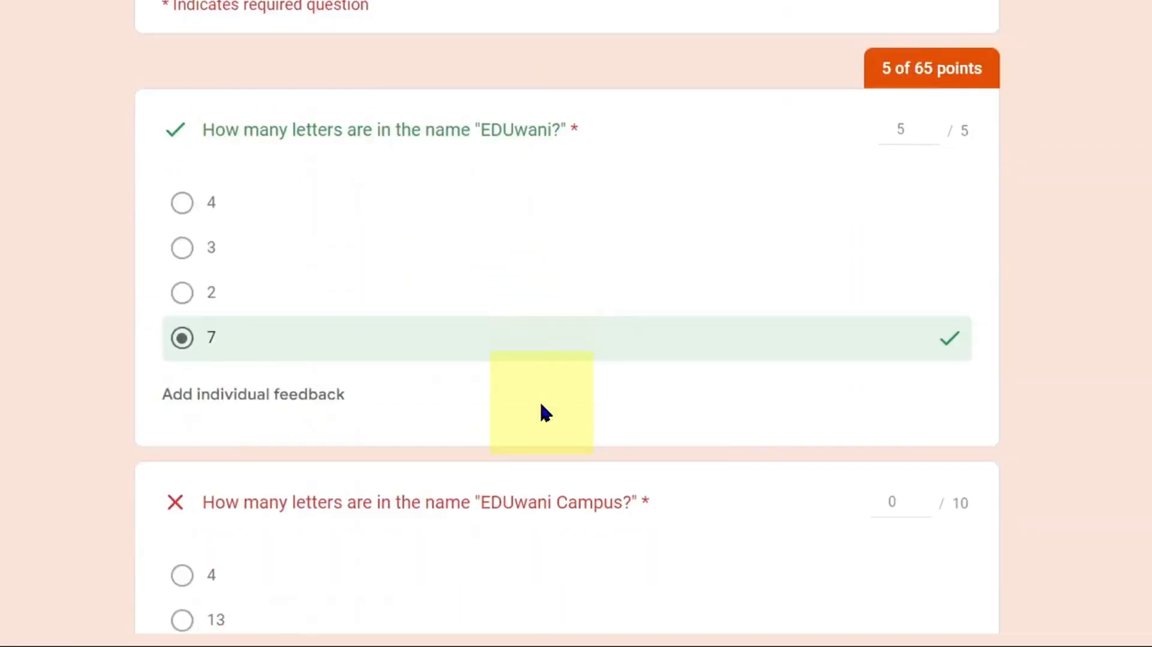
pyautogui.scroll(-20, 517, 250)
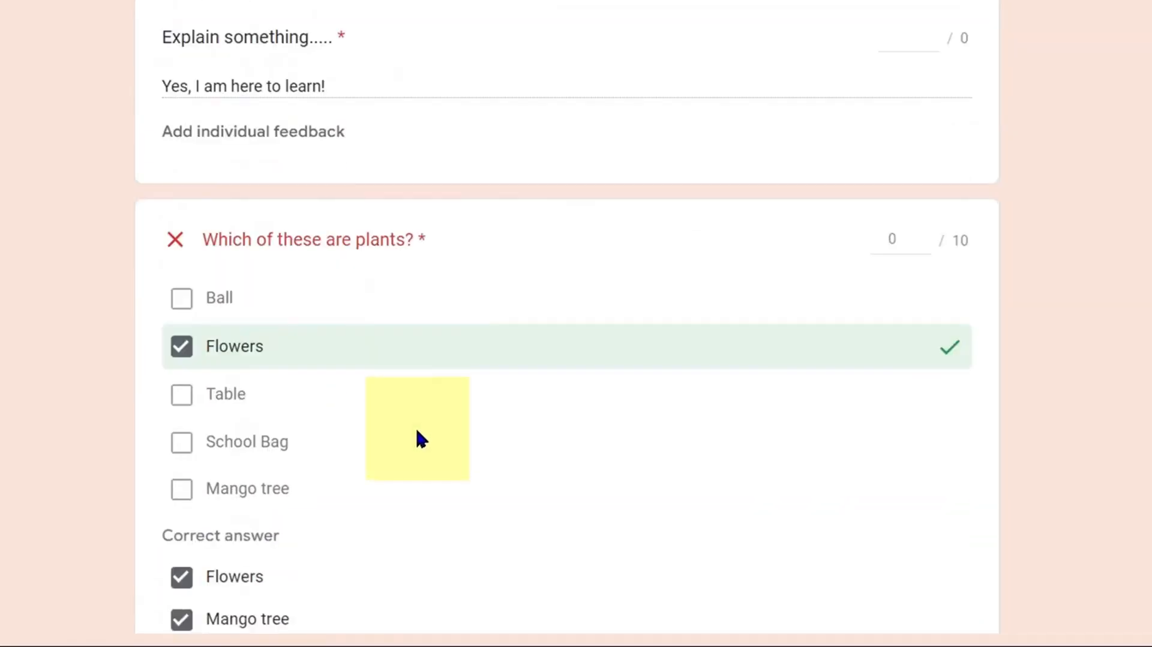
pyautogui.scroll(3, 417, 438)
pyautogui.scroll(20, 417, 432)
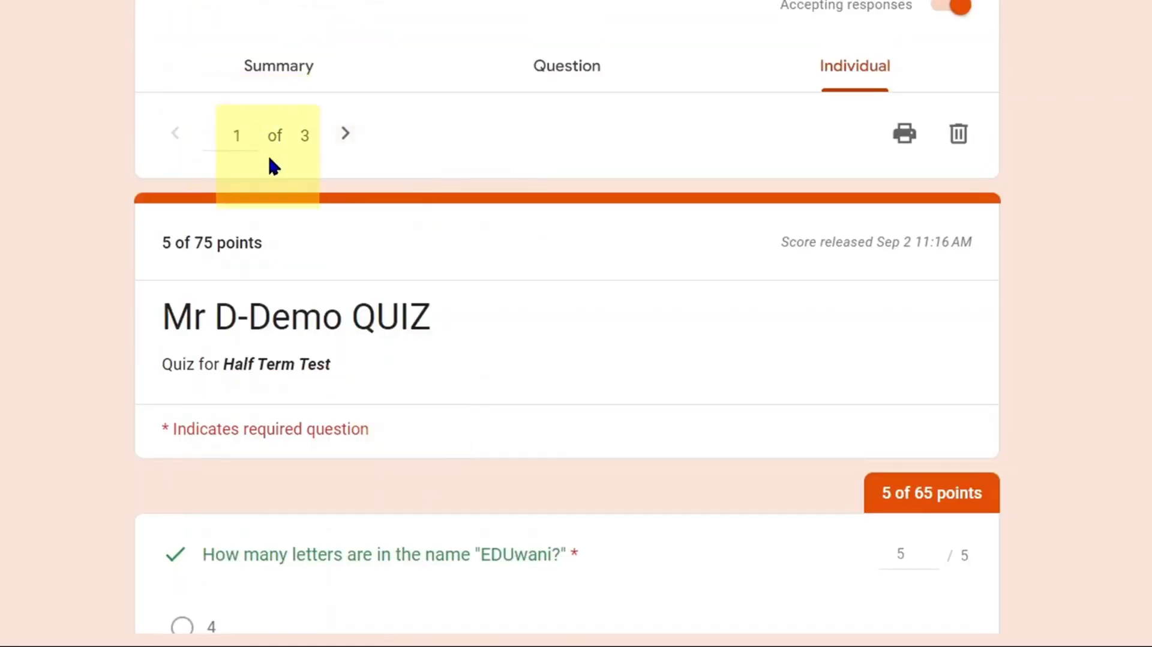
pyautogui.click(349, 139)
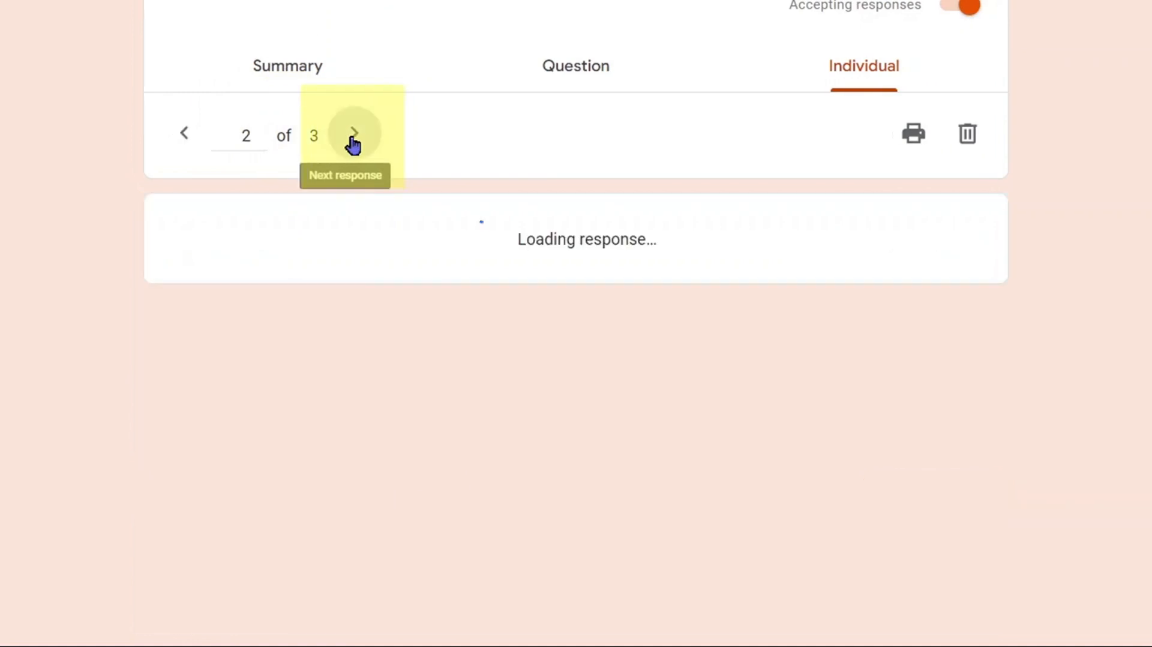
pyautogui.scroll(-20, 373, 213)
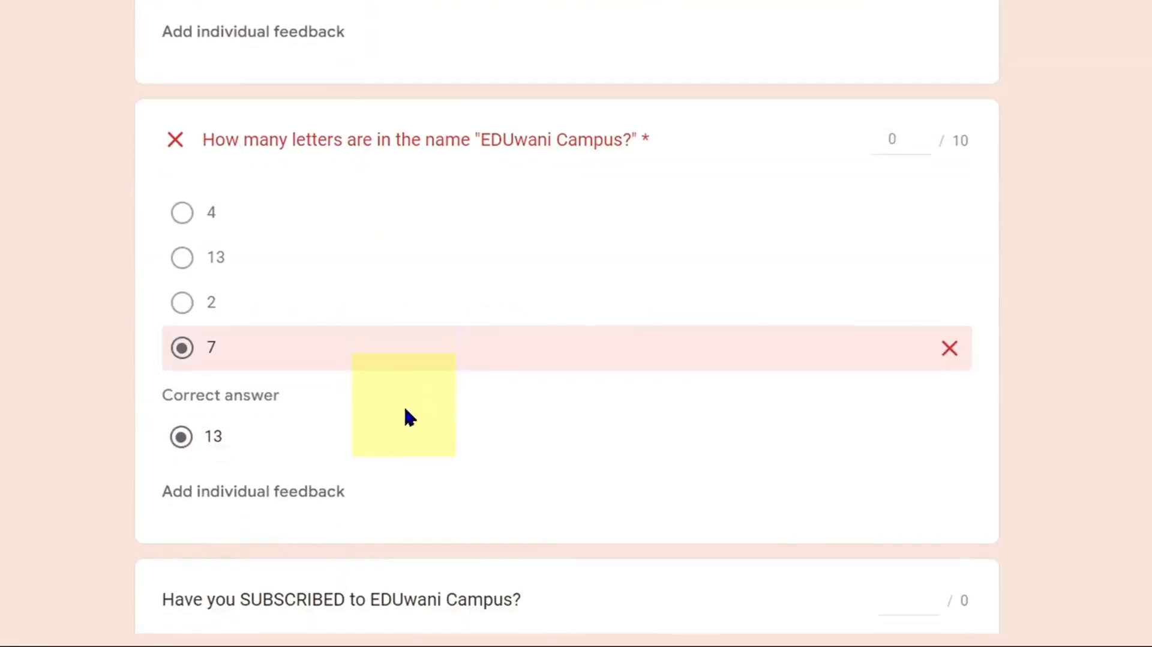
pyautogui.scroll(-5, 409, 427)
pyautogui.scroll(20, 409, 427)
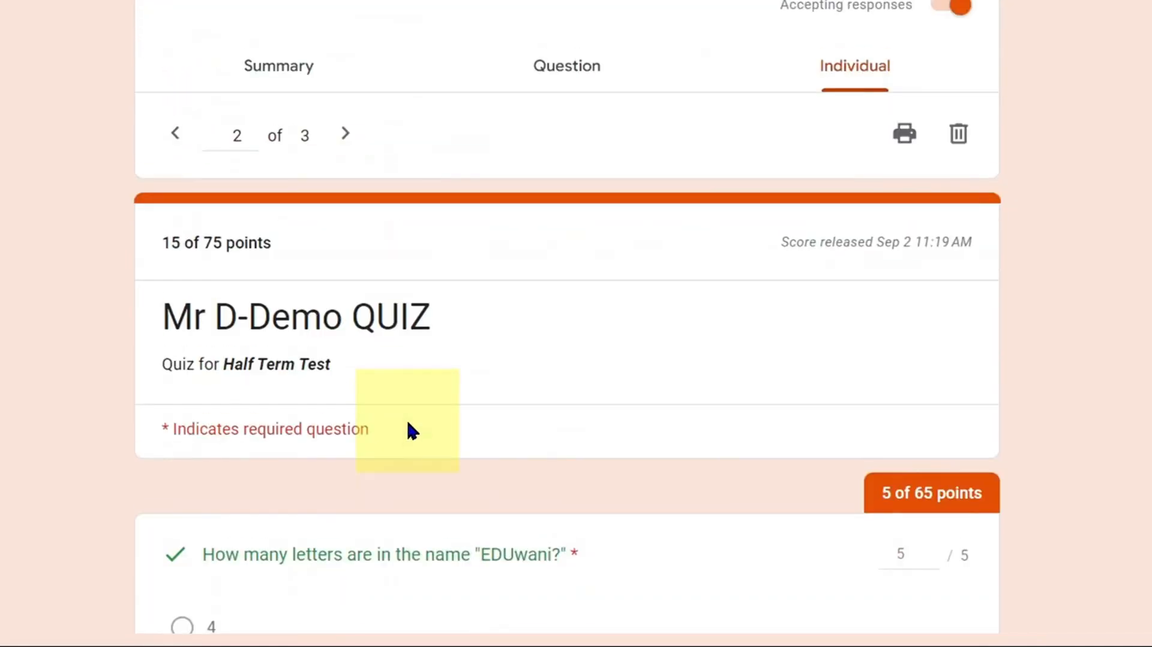
pyautogui.click(345, 134)
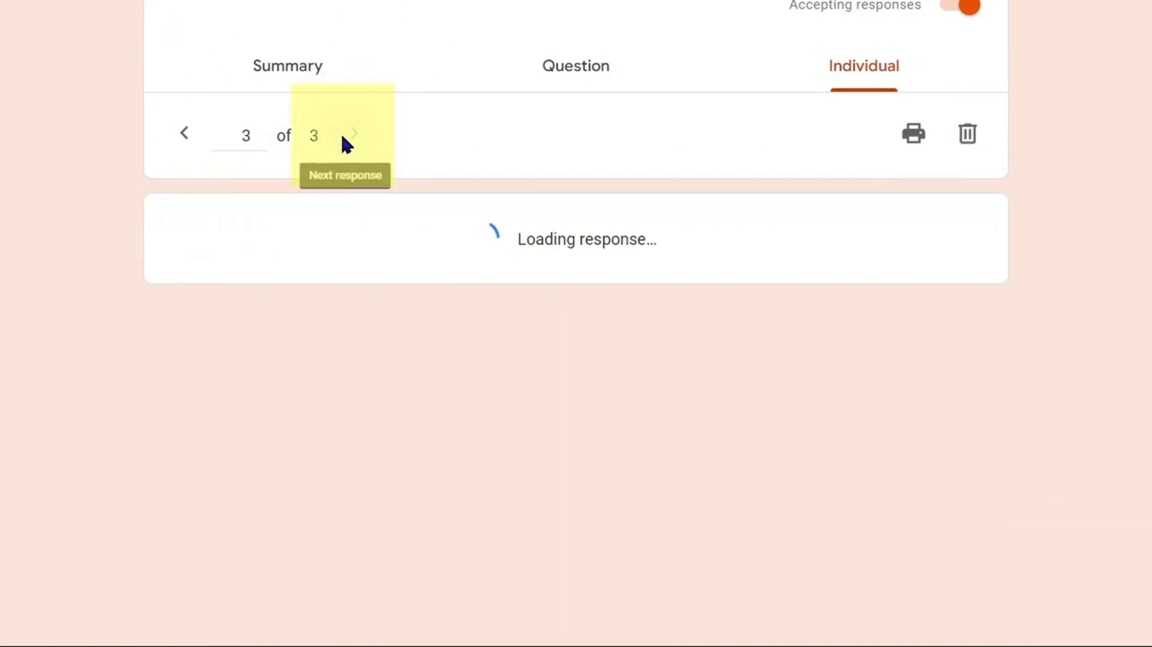
pyautogui.scroll(-17, 358, 136)
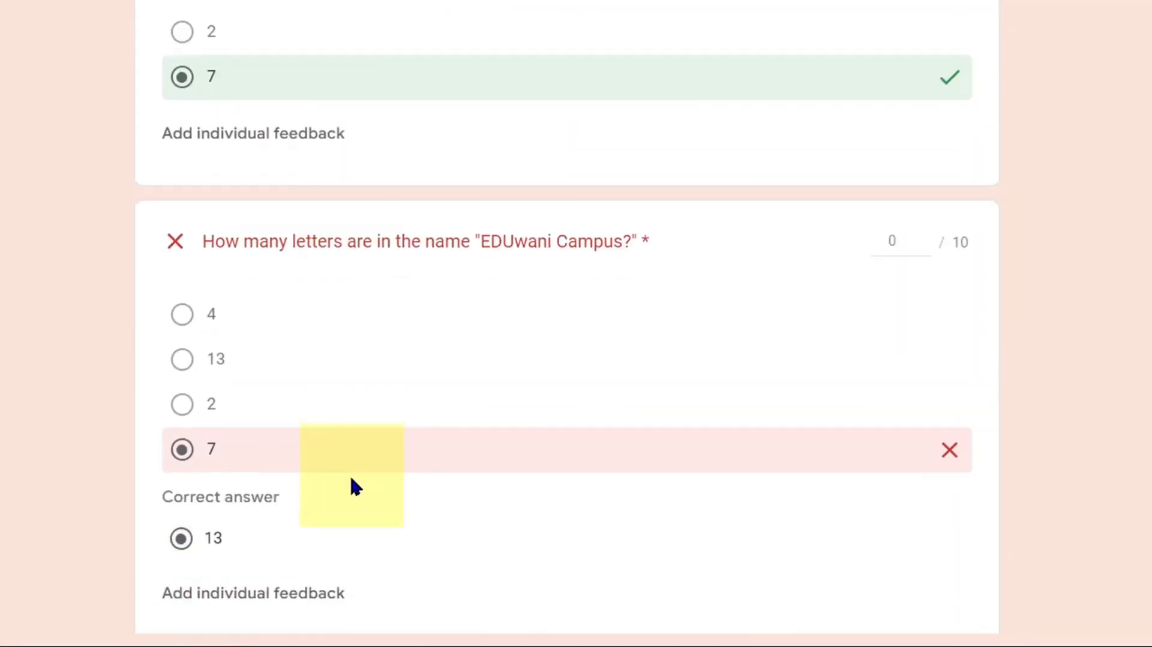
pyautogui.scroll(-5, 350, 497)
pyautogui.scroll(17, 350, 510)
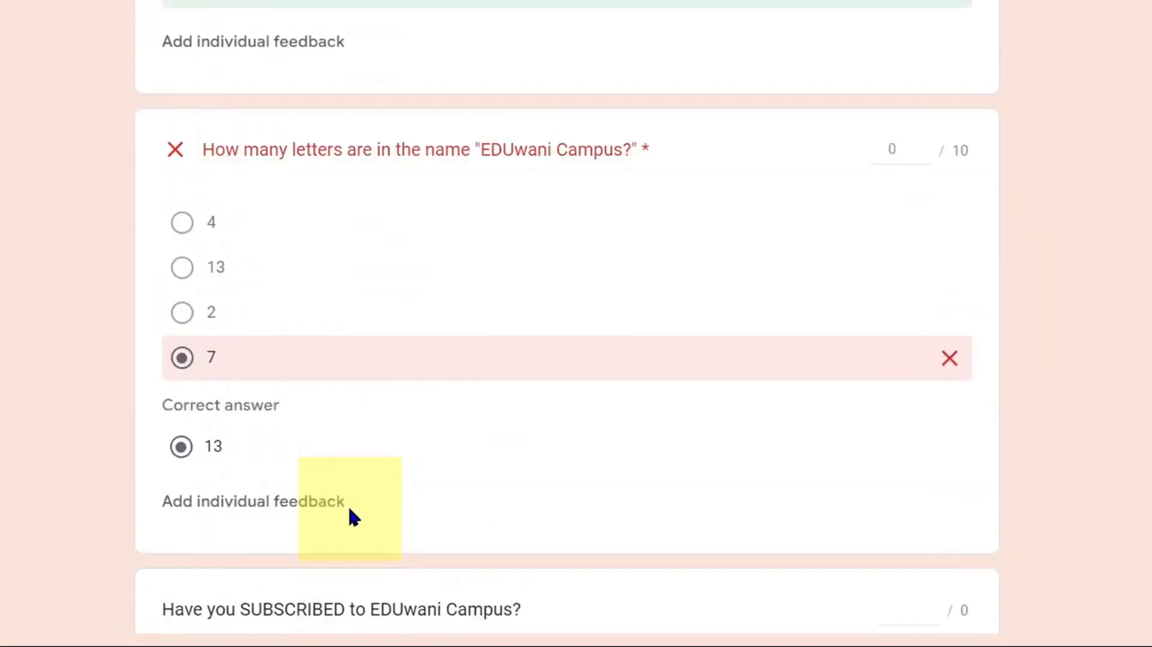
pyautogui.scroll(6, 351, 511)
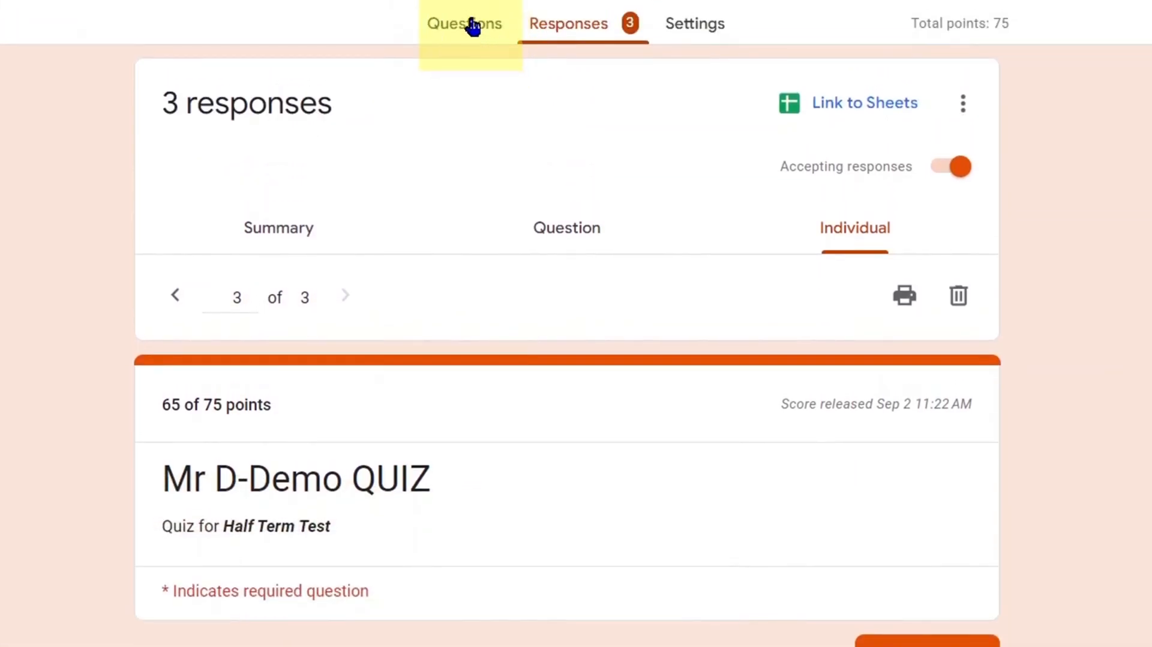
# Return to the form editor and add a new question directly below the "Mr D-Demo QUIZ" title block
pyautogui.click(460, 27)
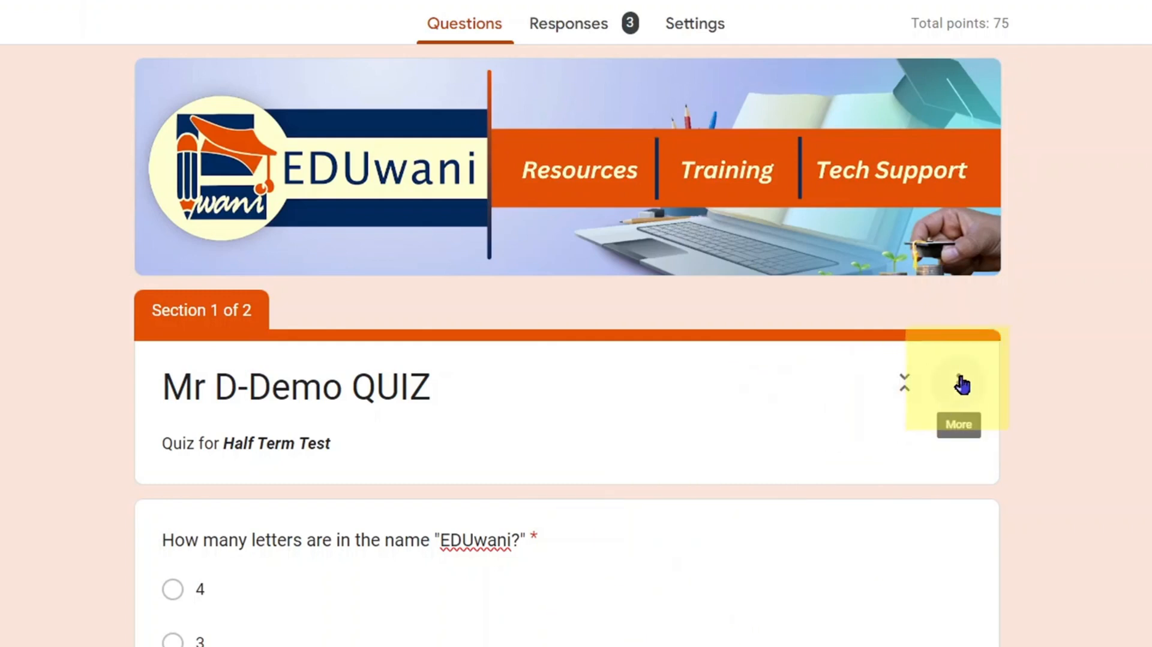
pyautogui.click(751, 438)
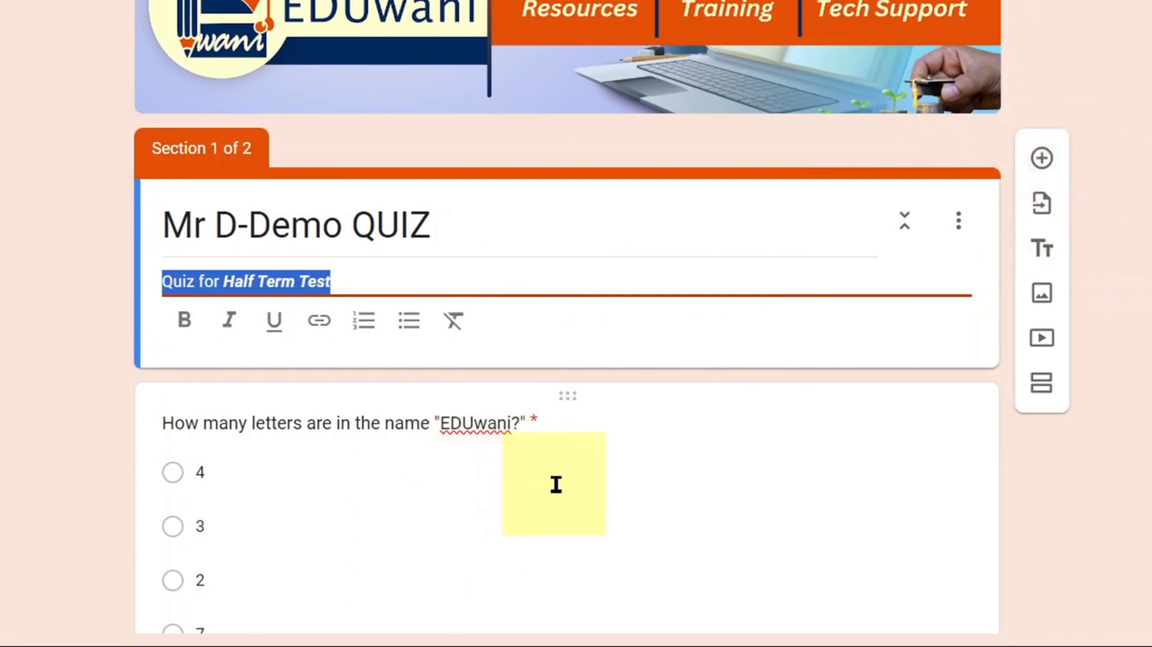
pyautogui.scroll(-2, 556, 487)
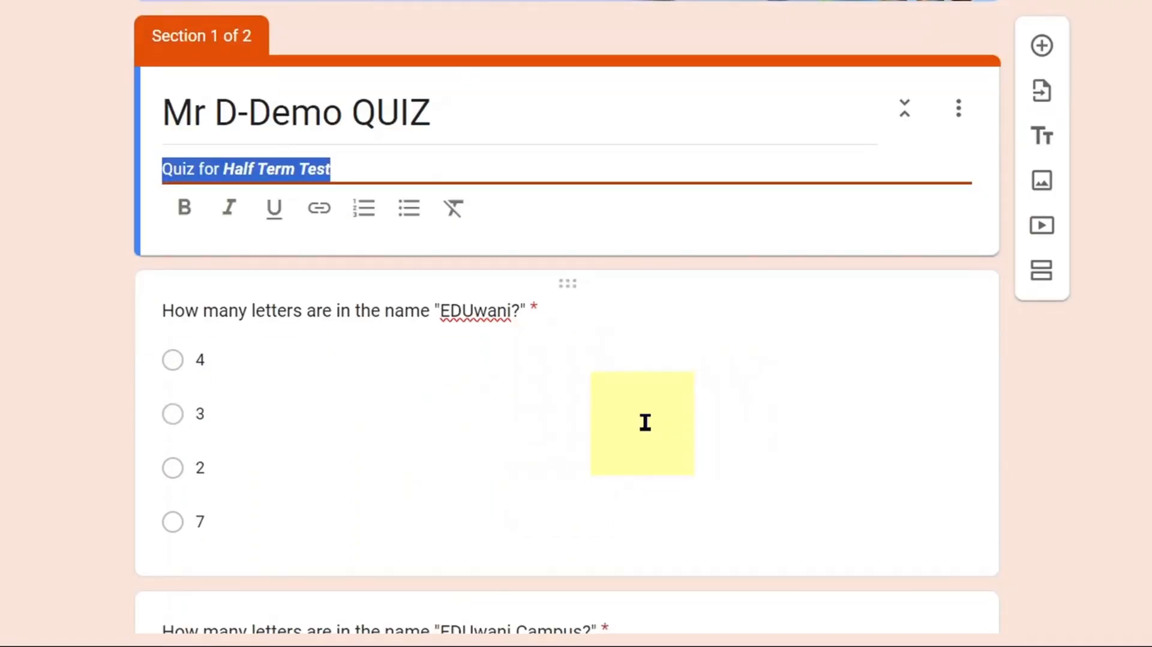
pyautogui.click(592, 461)
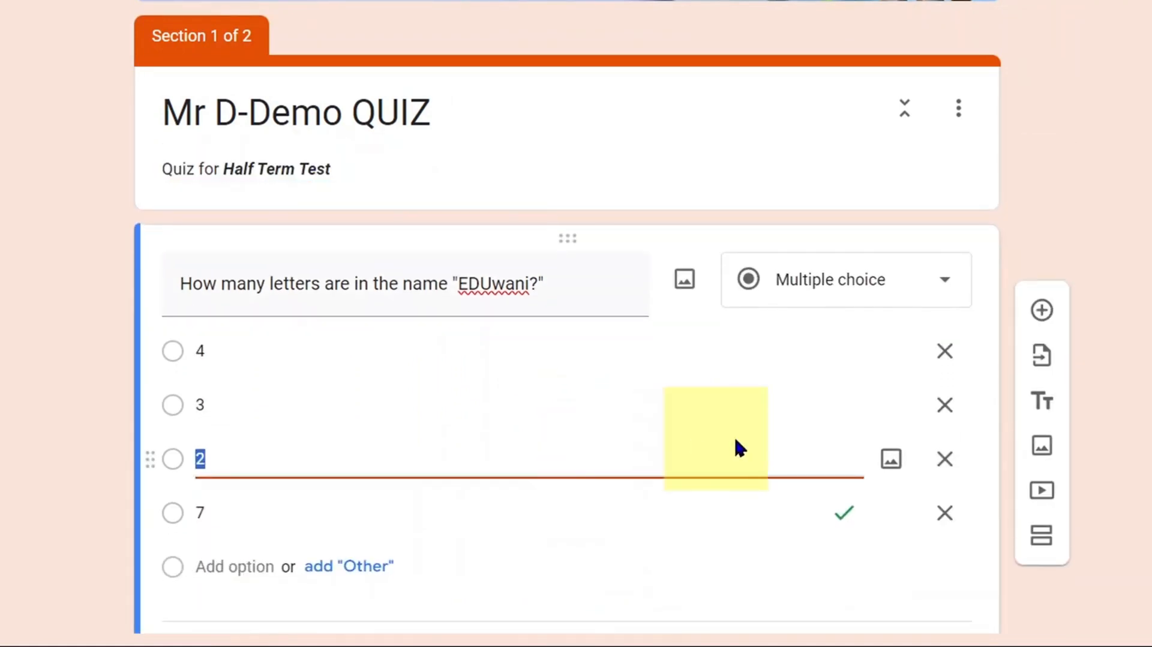
pyautogui.scroll(-2, 1067, 473)
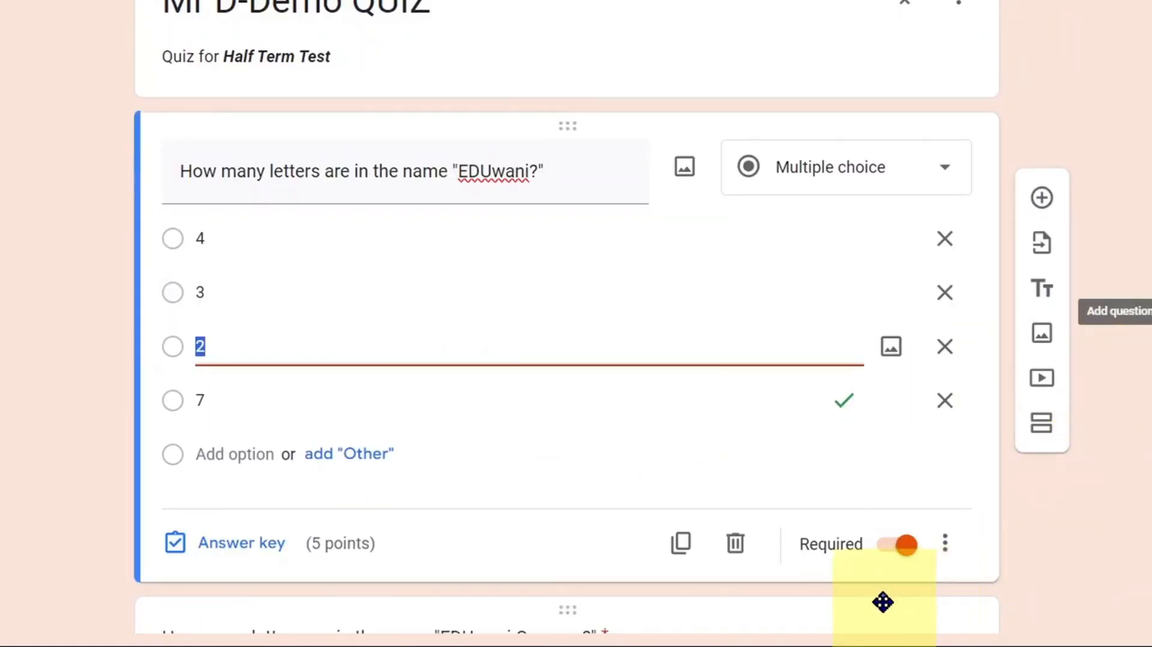
pyautogui.scroll(2, 543, 353)
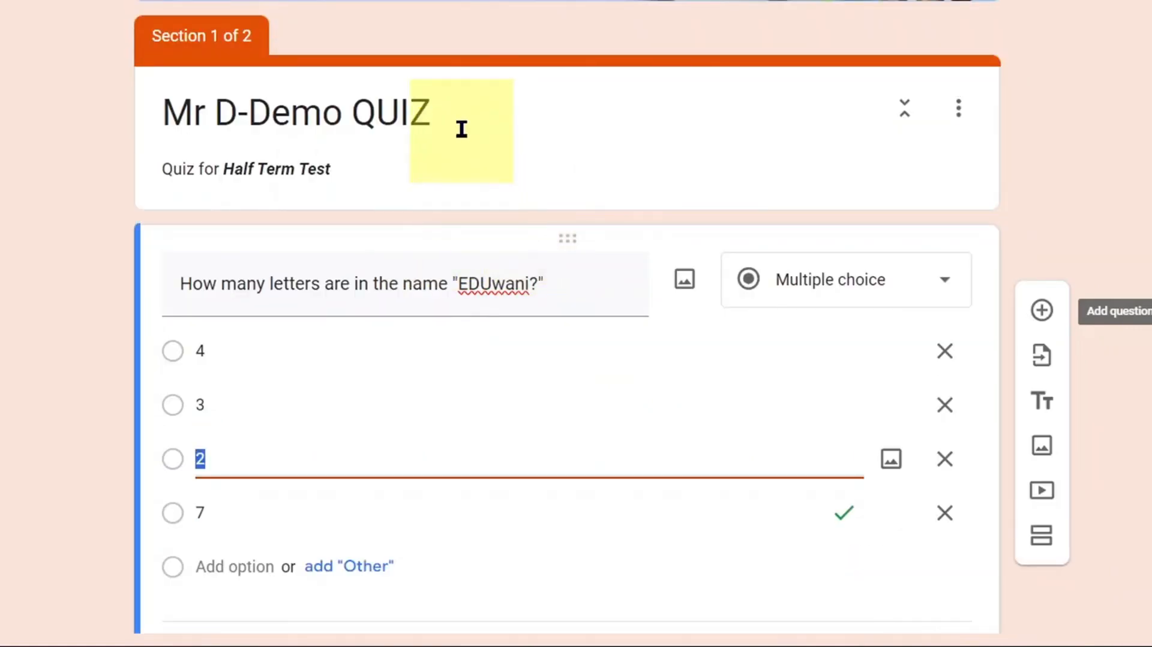
pyautogui.click(462, 117)
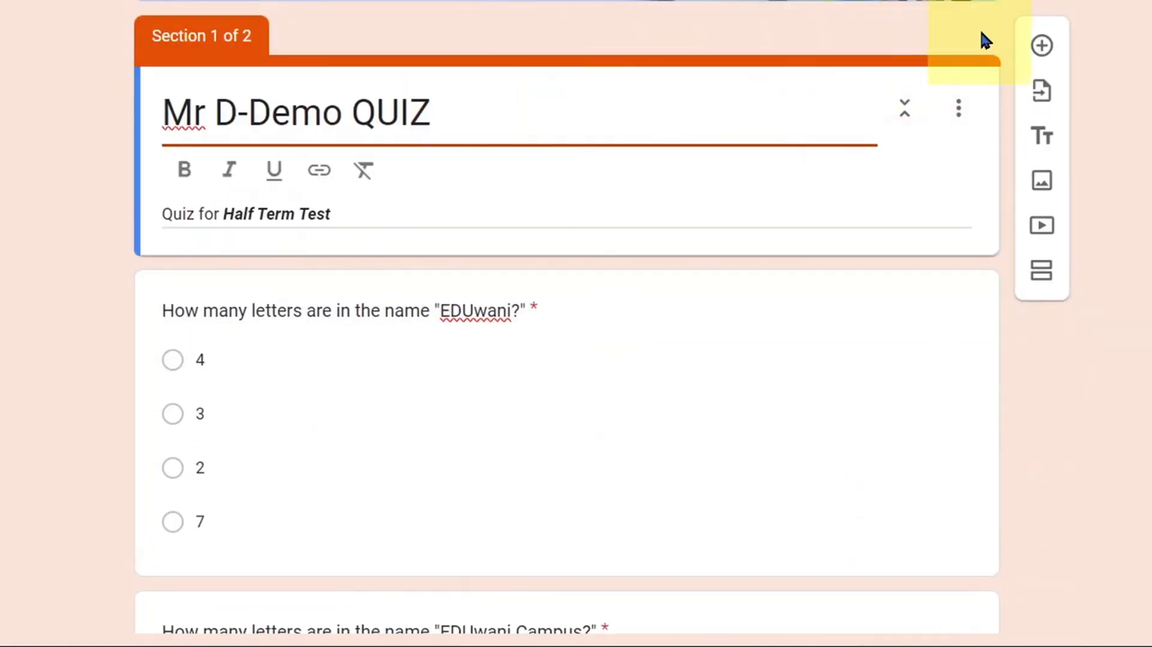
pyautogui.click(1048, 48)
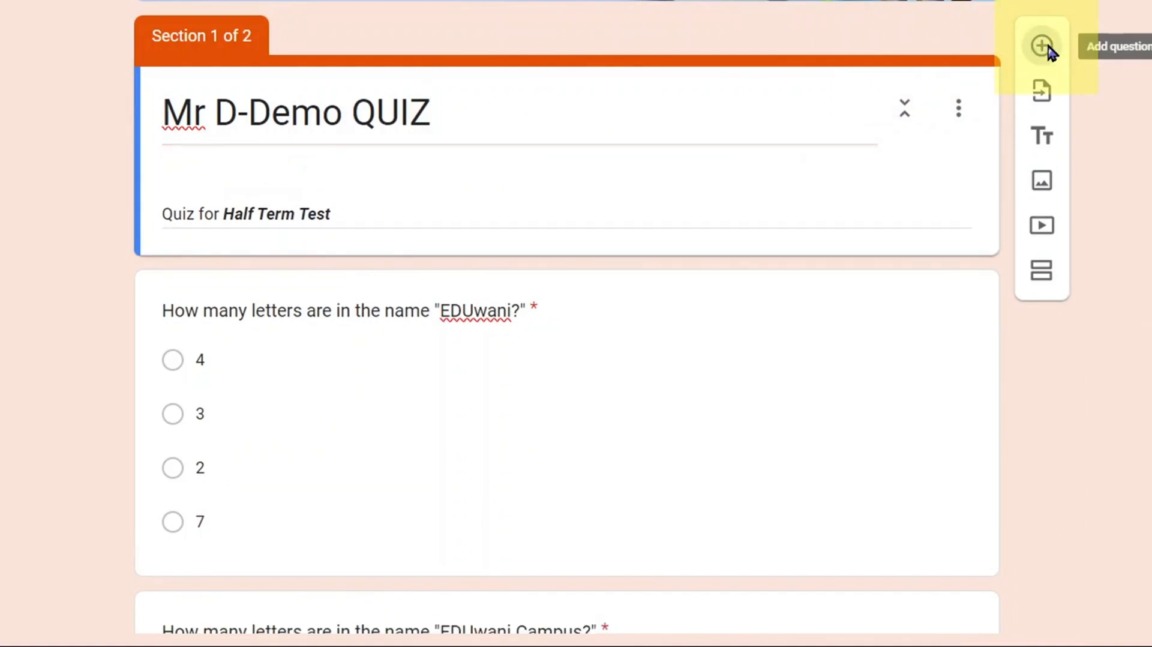
# Make the new question a required short answer reading "What is your name?"
pyautogui.scroll(3, 1045, 74)
pyautogui.click(813, 462)
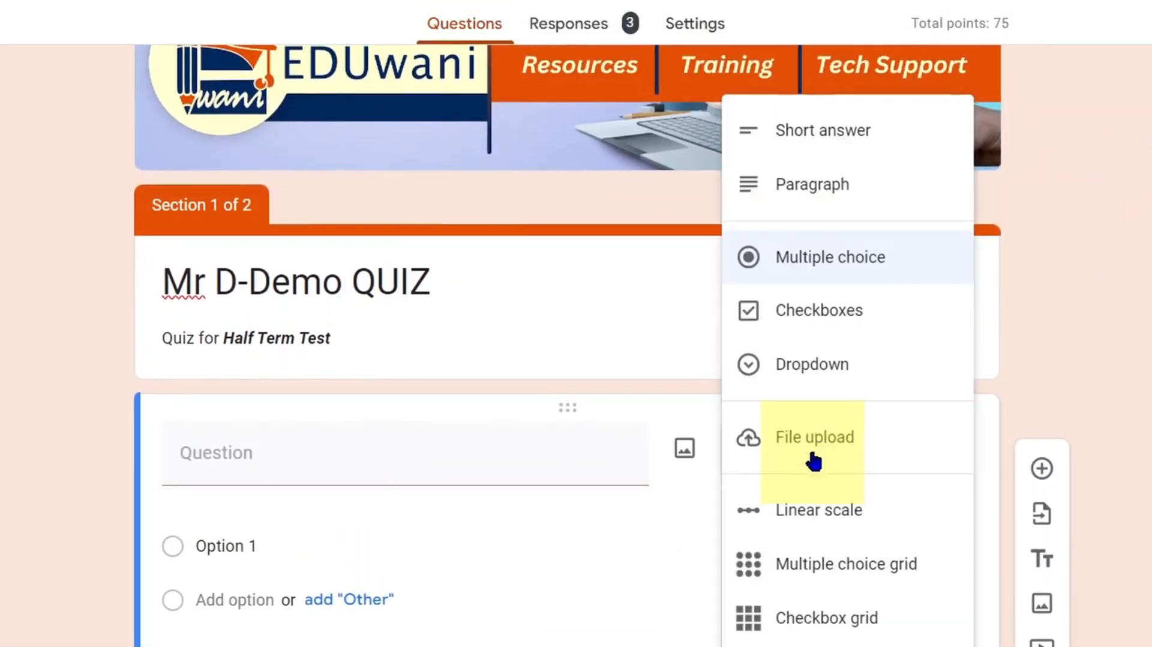
pyautogui.click(832, 148)
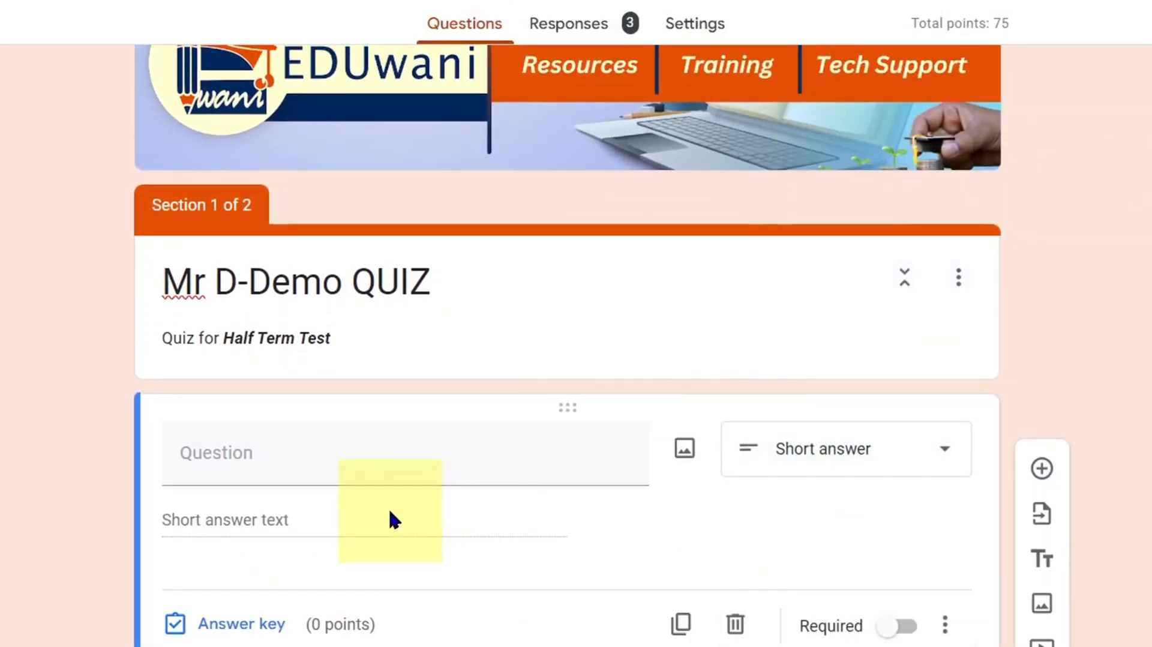
pyautogui.click(336, 469)
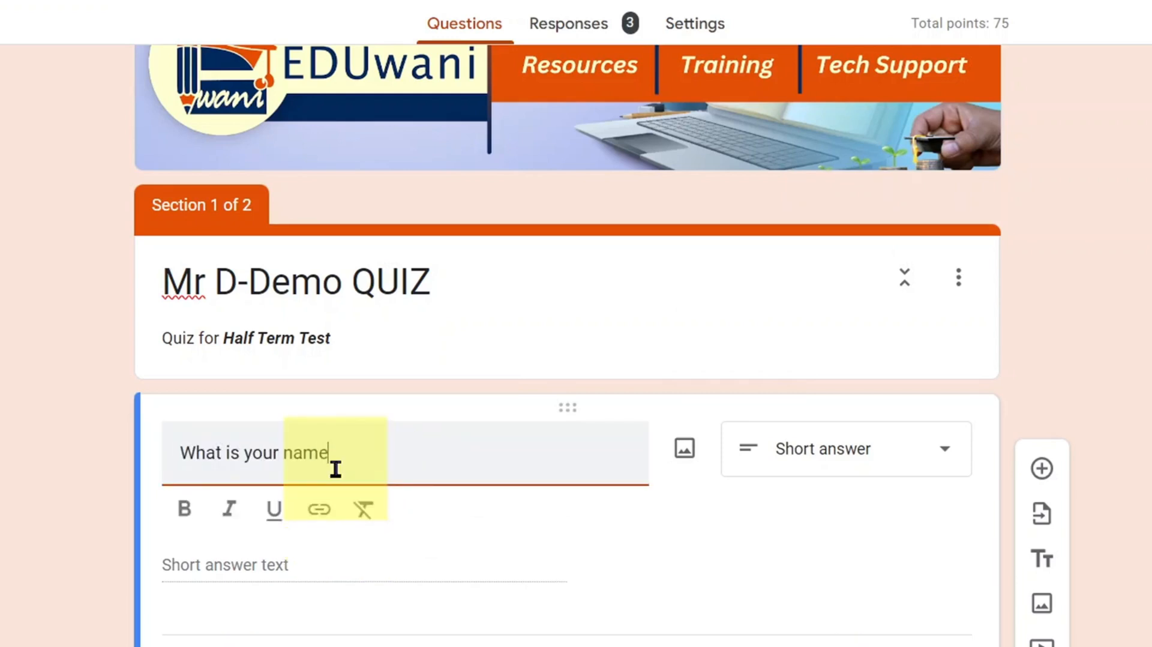
pyautogui.scroll(-3, 334, 462)
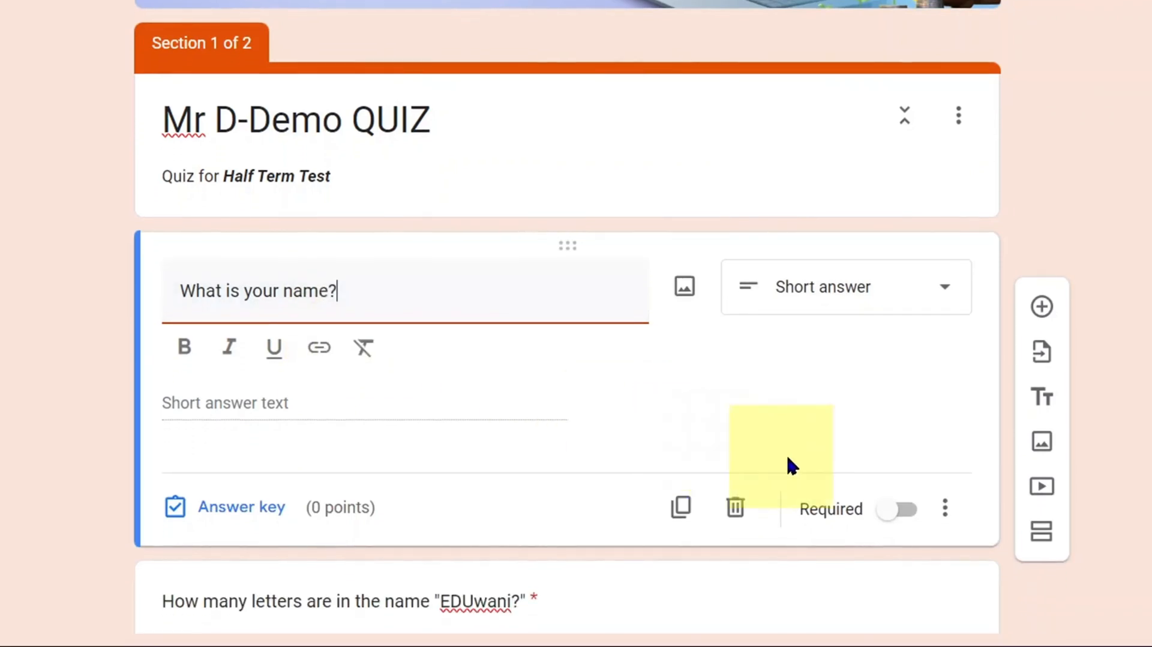
pyautogui.click(898, 514)
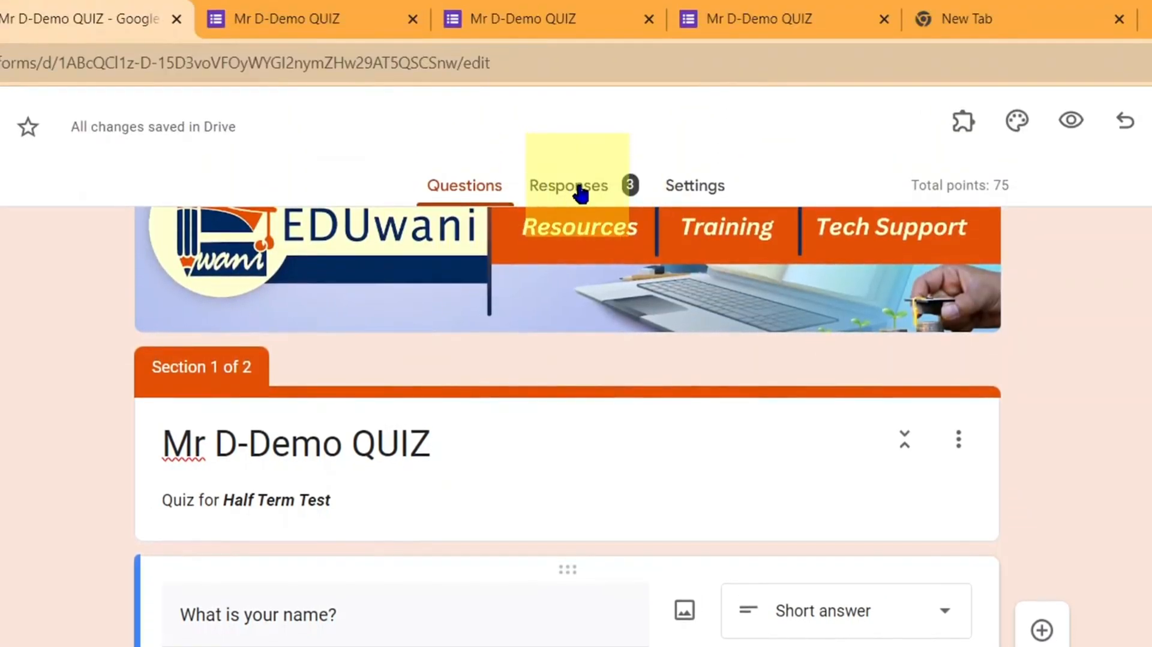
# In the quiz's response settings, set Collect email addresses to Verified and allow response editing
pyautogui.click(582, 188)
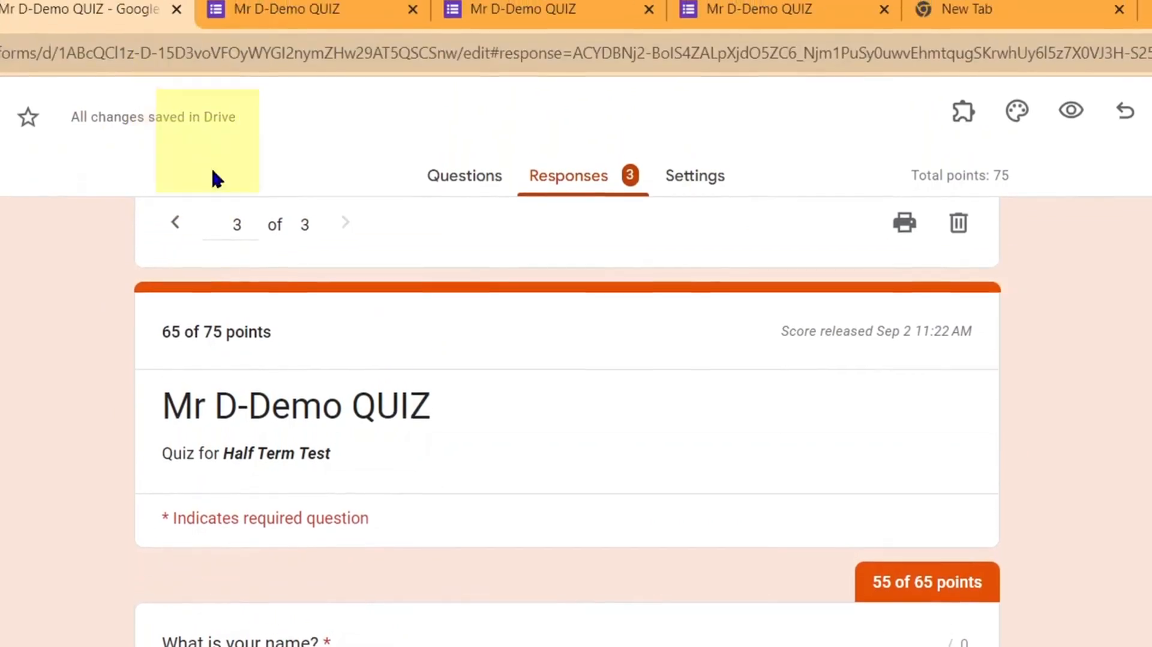
pyautogui.click(465, 102)
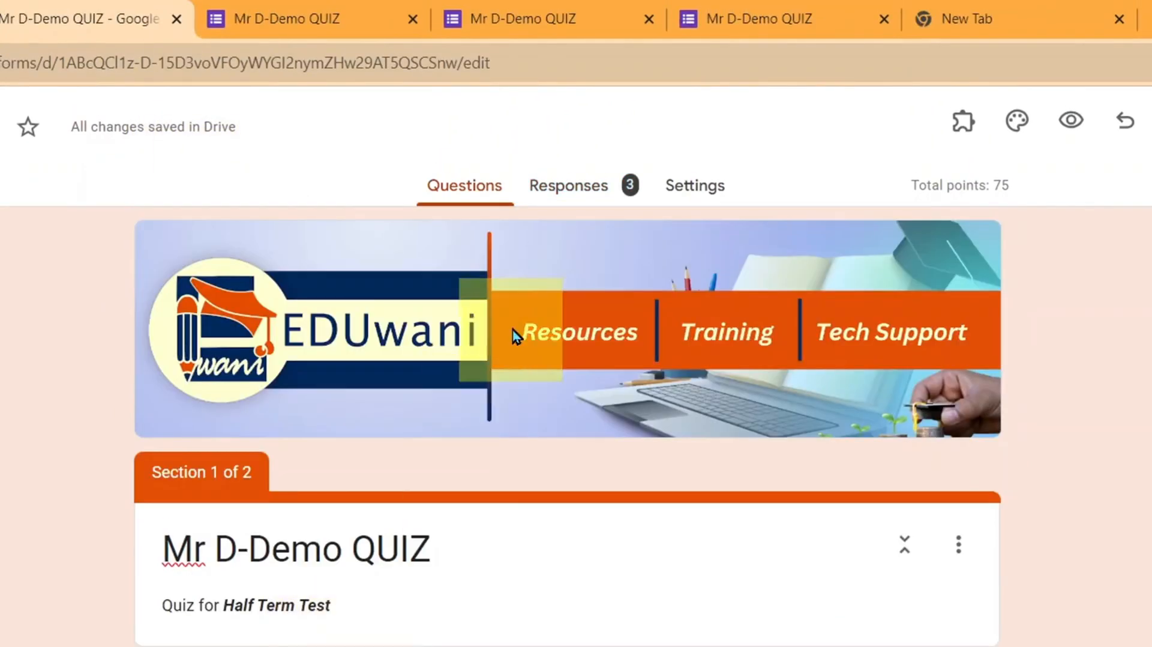
pyautogui.click(695, 191)
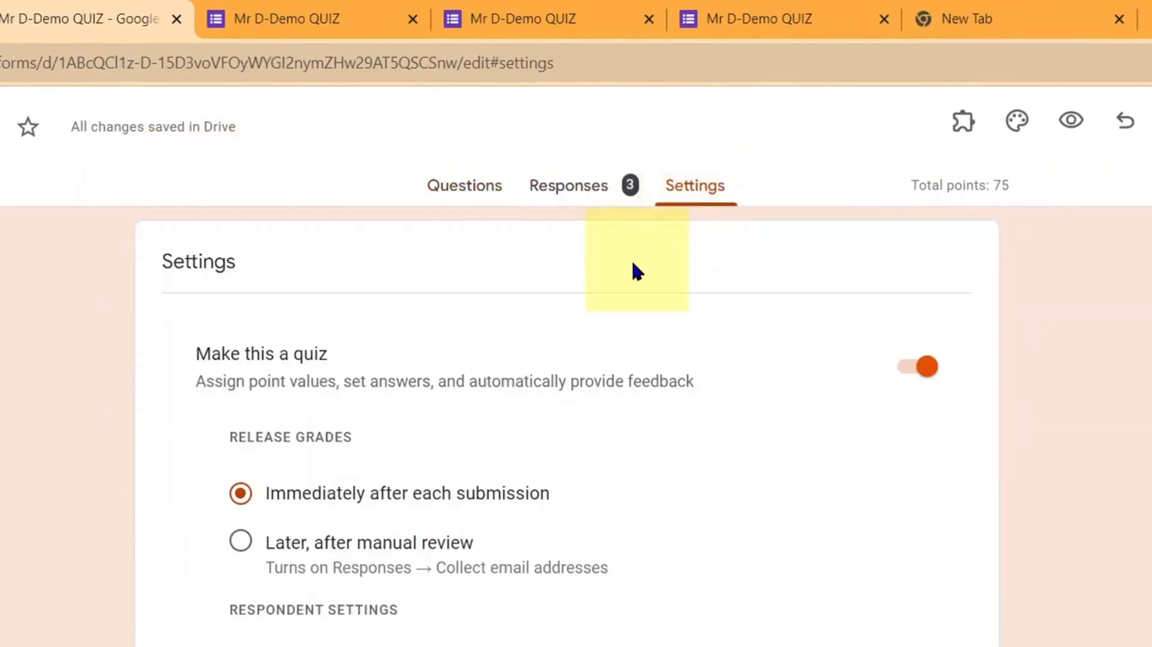
pyautogui.scroll(-1, 757, 431)
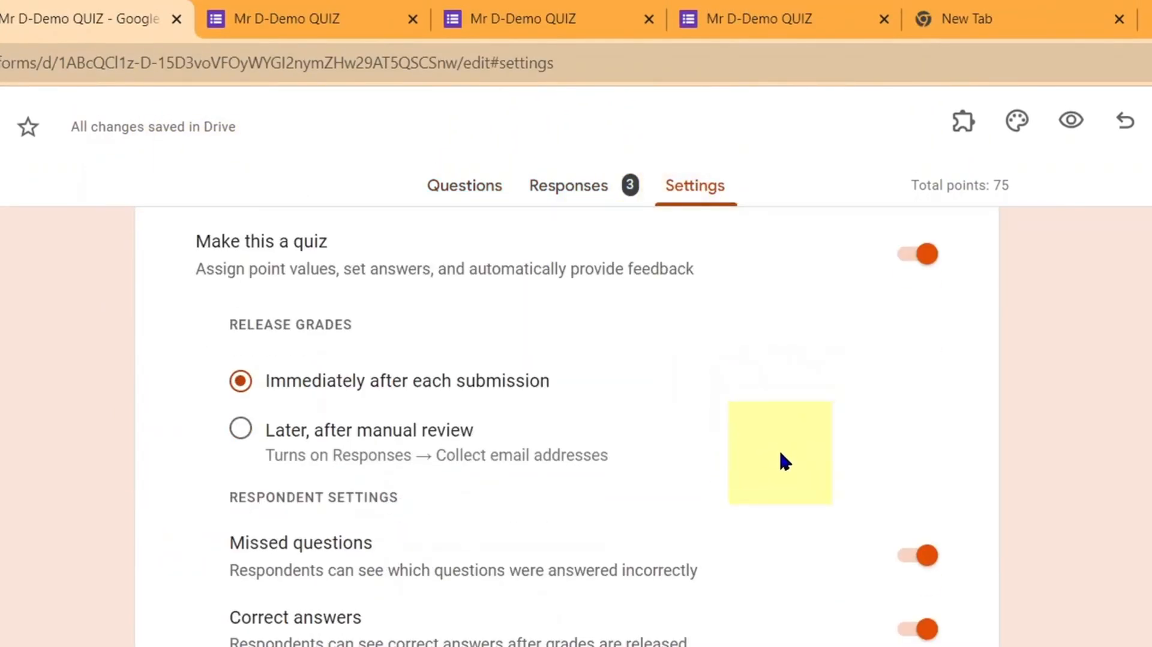
pyautogui.scroll(-5, 823, 426)
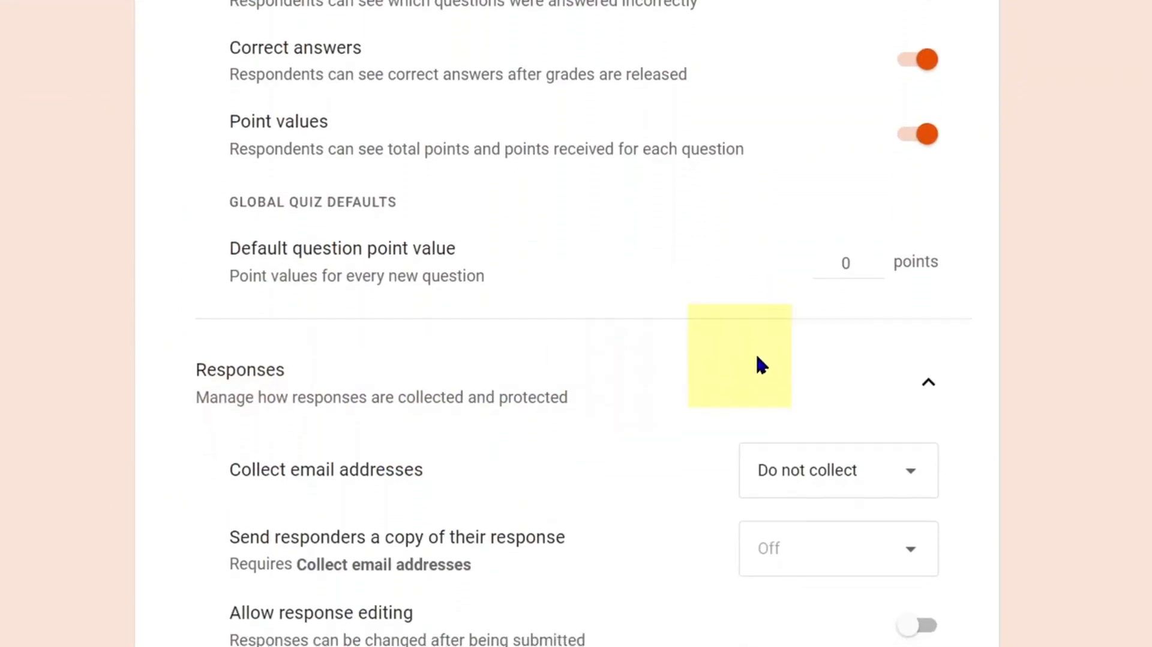
pyautogui.click(931, 595)
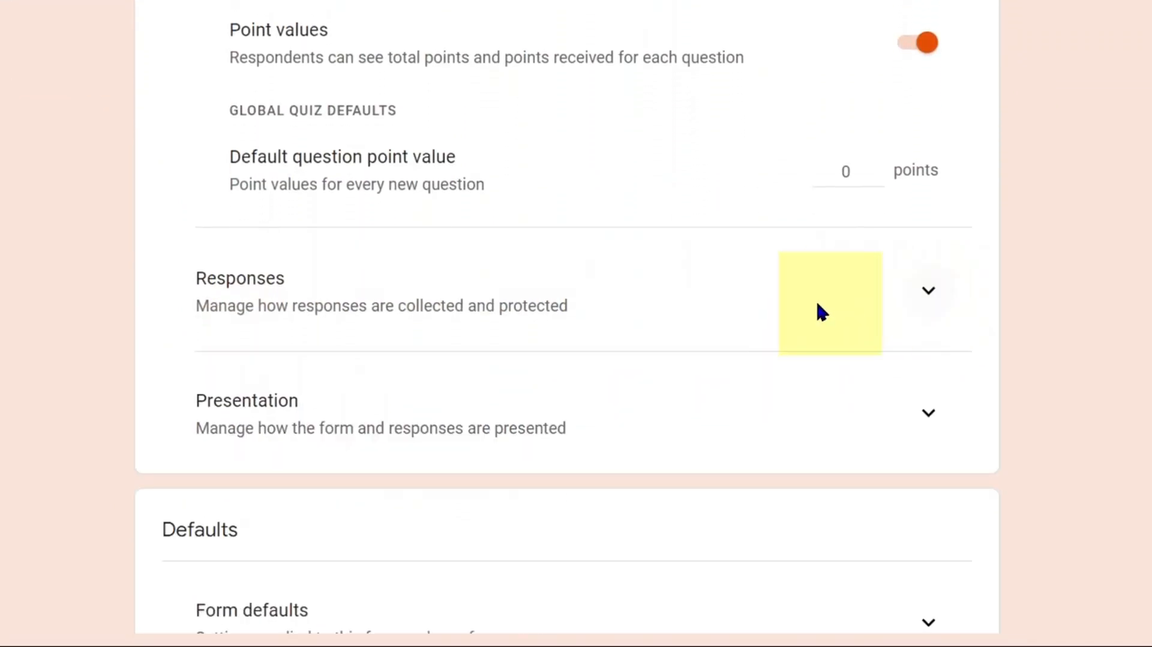
pyautogui.click(929, 295)
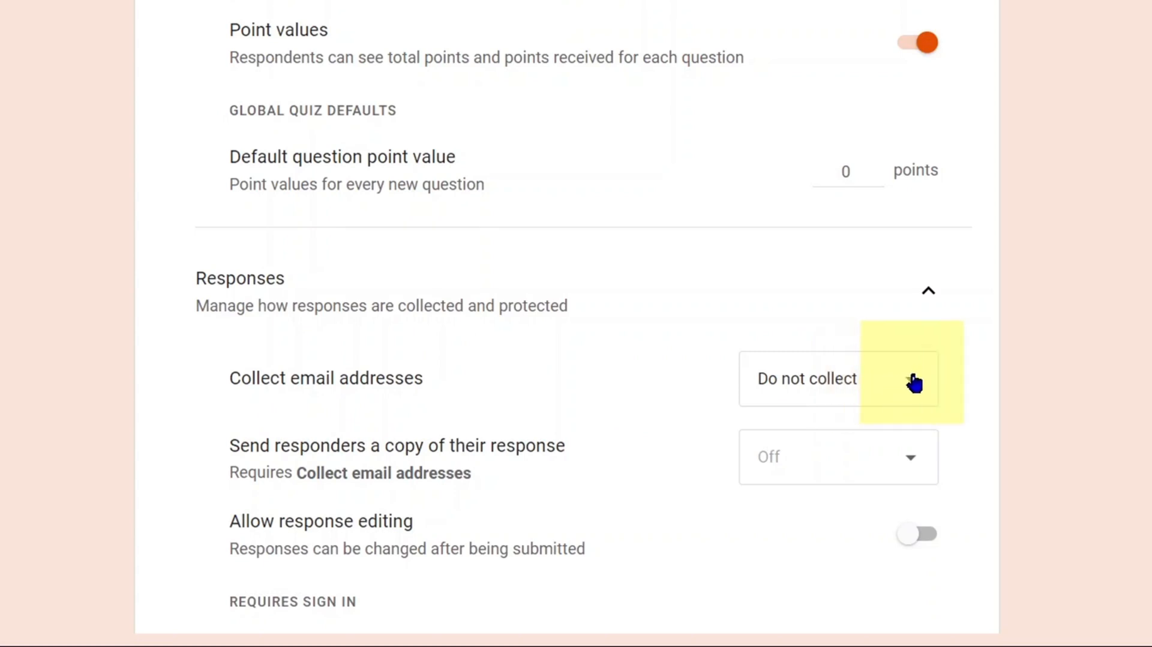
pyautogui.click(914, 383)
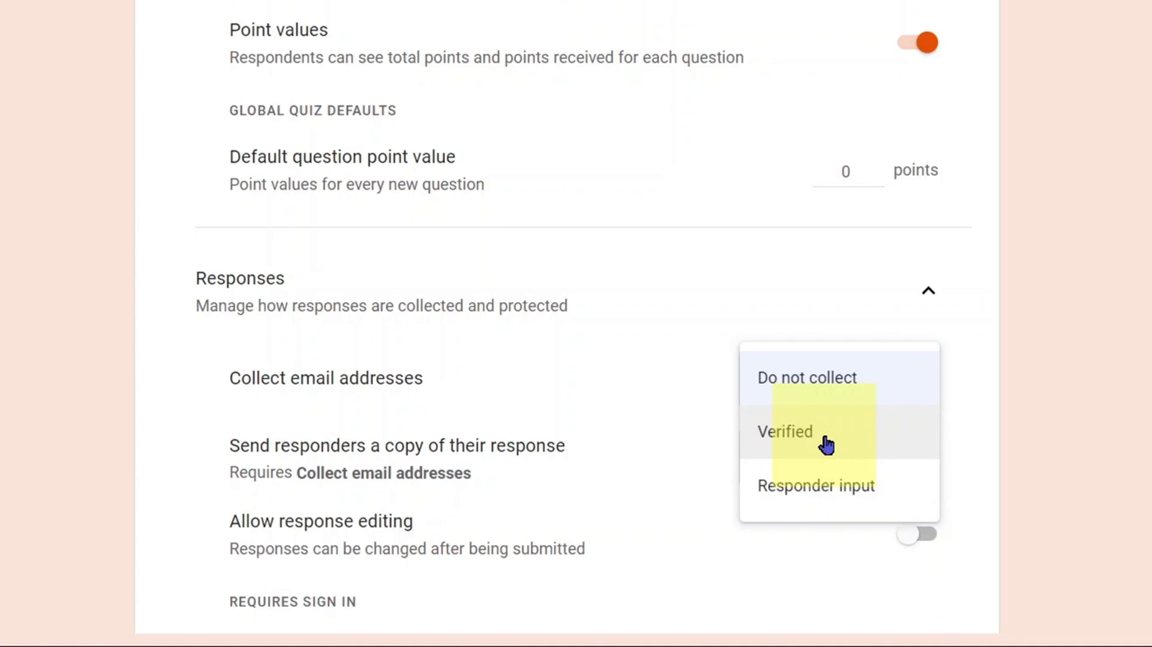
pyautogui.click(826, 443)
pyautogui.scroll(-5, 900, 360)
pyautogui.click(918, 221)
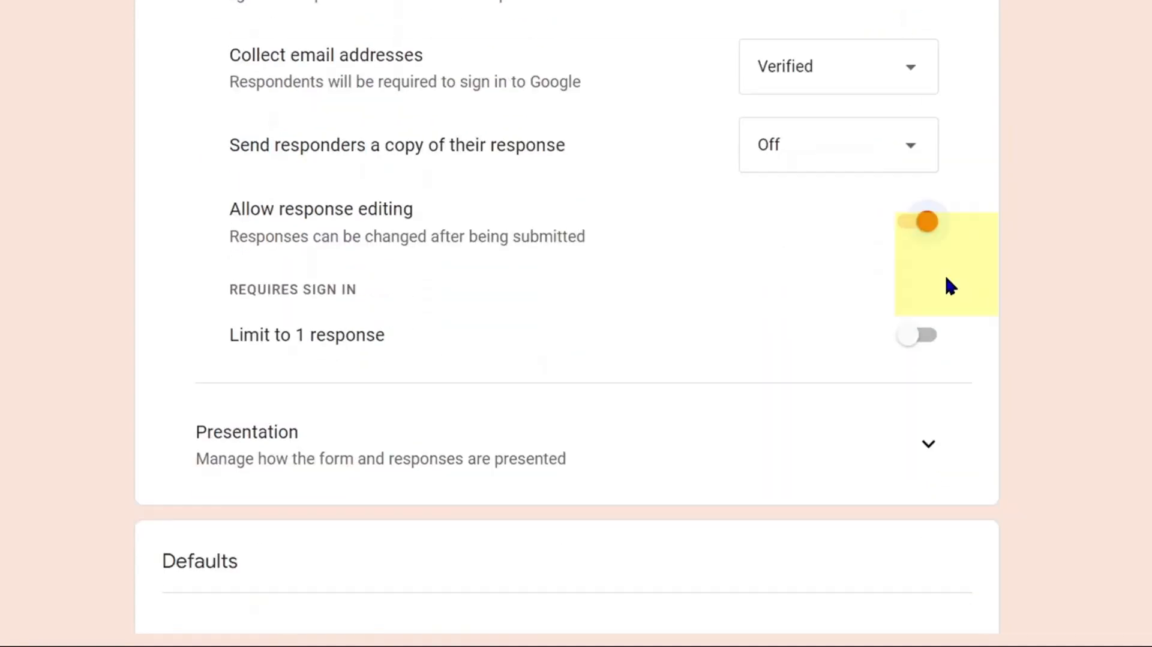
# Expand the question defaults and form defaults in the quiz settings to examine their options
pyautogui.scroll(-3, 862, 406)
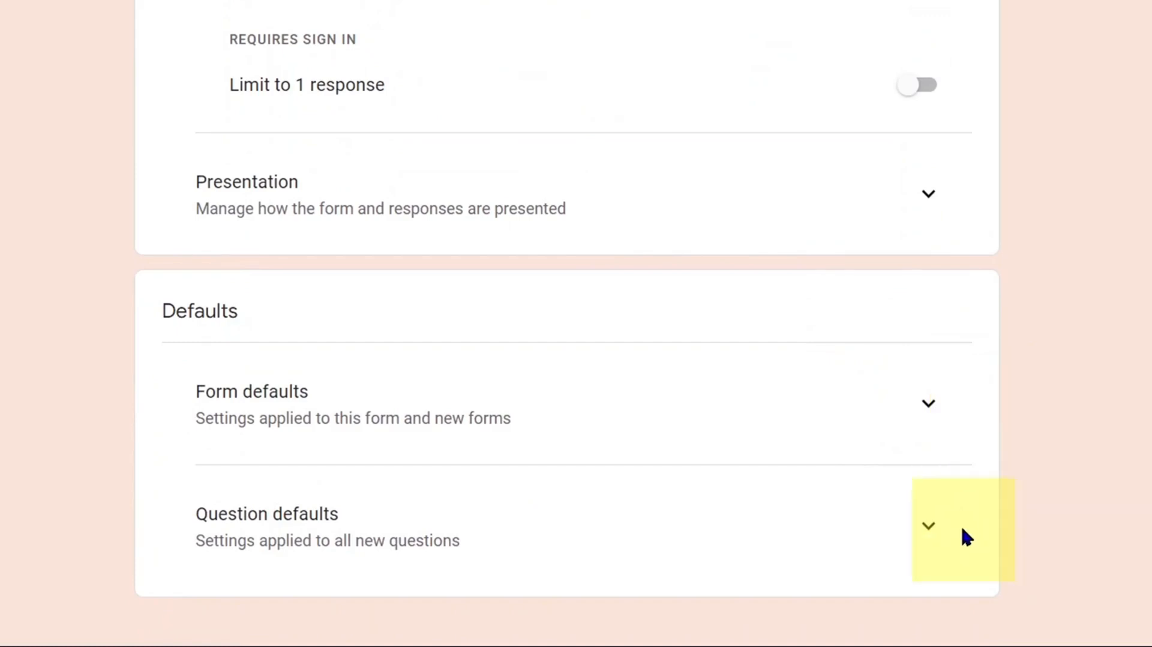
pyautogui.click(929, 528)
pyautogui.scroll(-2, 929, 537)
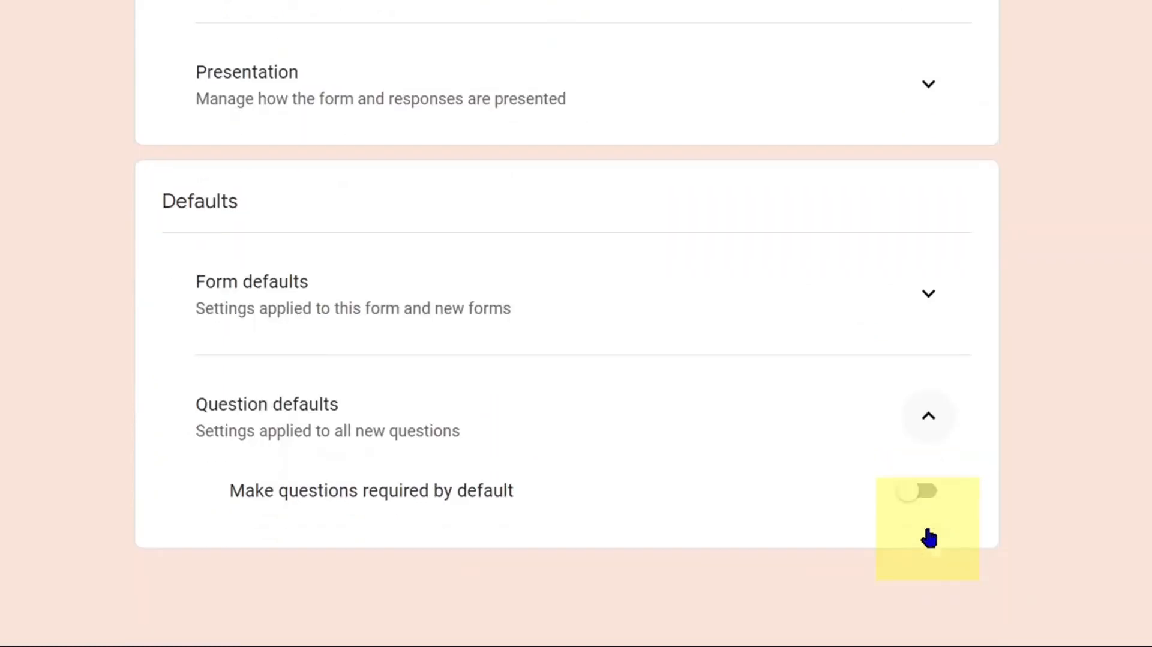
pyautogui.click(931, 295)
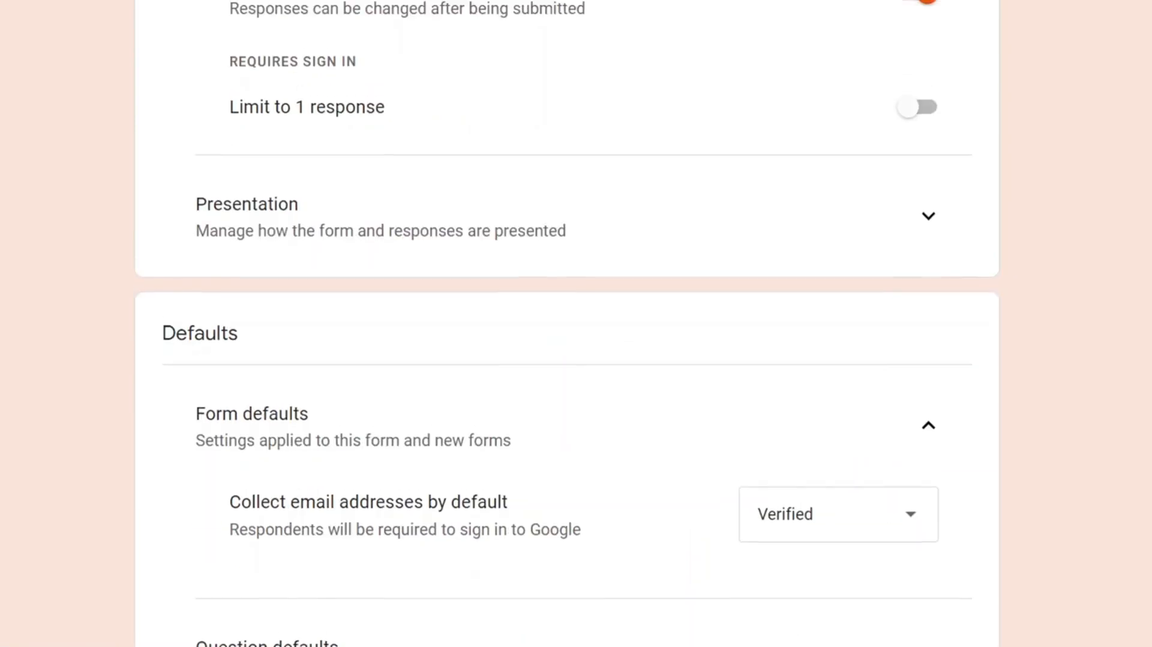
# Preview the quiz, agree to record the respondent's email, and enter the respondent's name in the "What is your name?" question
pyautogui.click(440, 80)
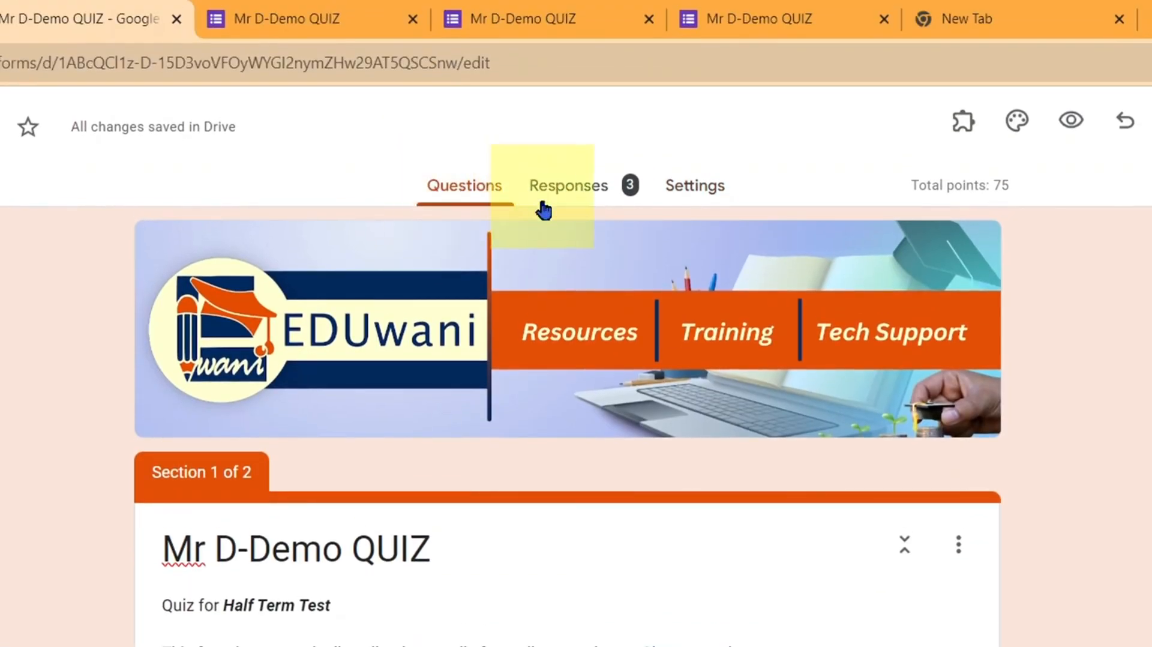
pyautogui.click(1071, 122)
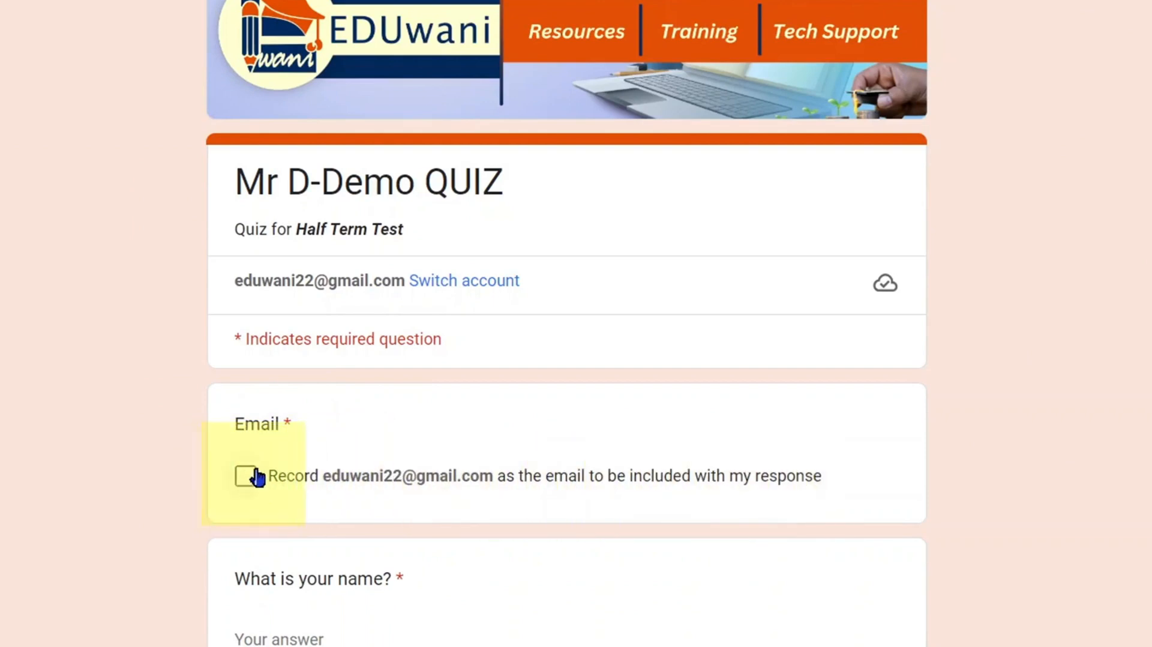
pyautogui.doubleClick(287, 424)
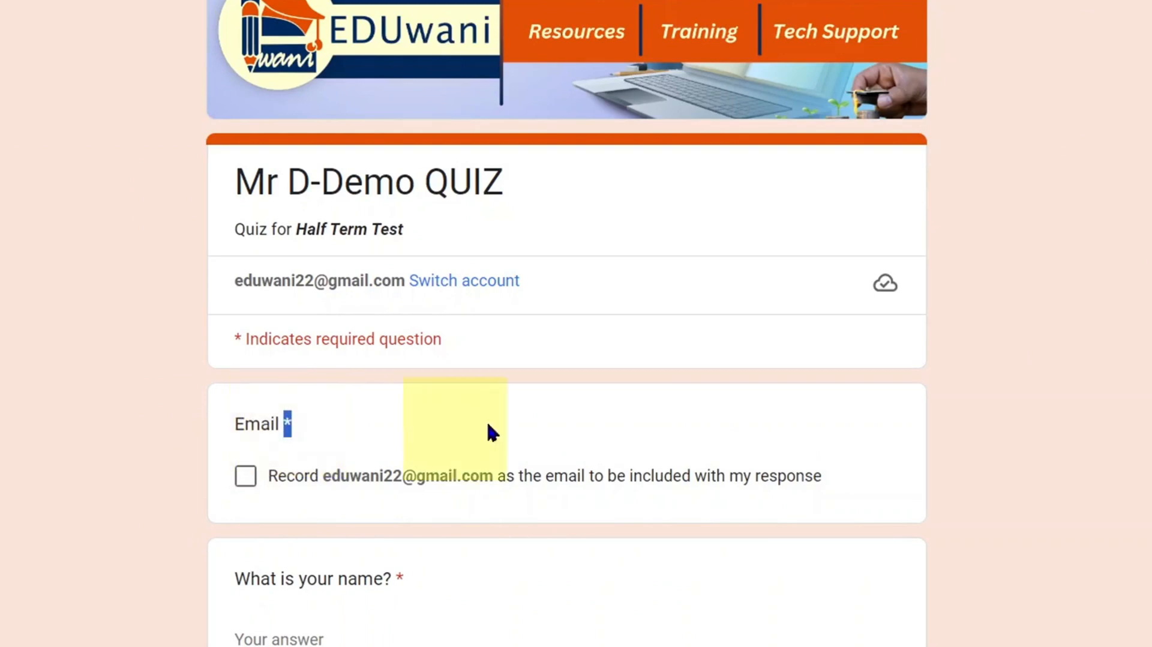
pyautogui.click(511, 439)
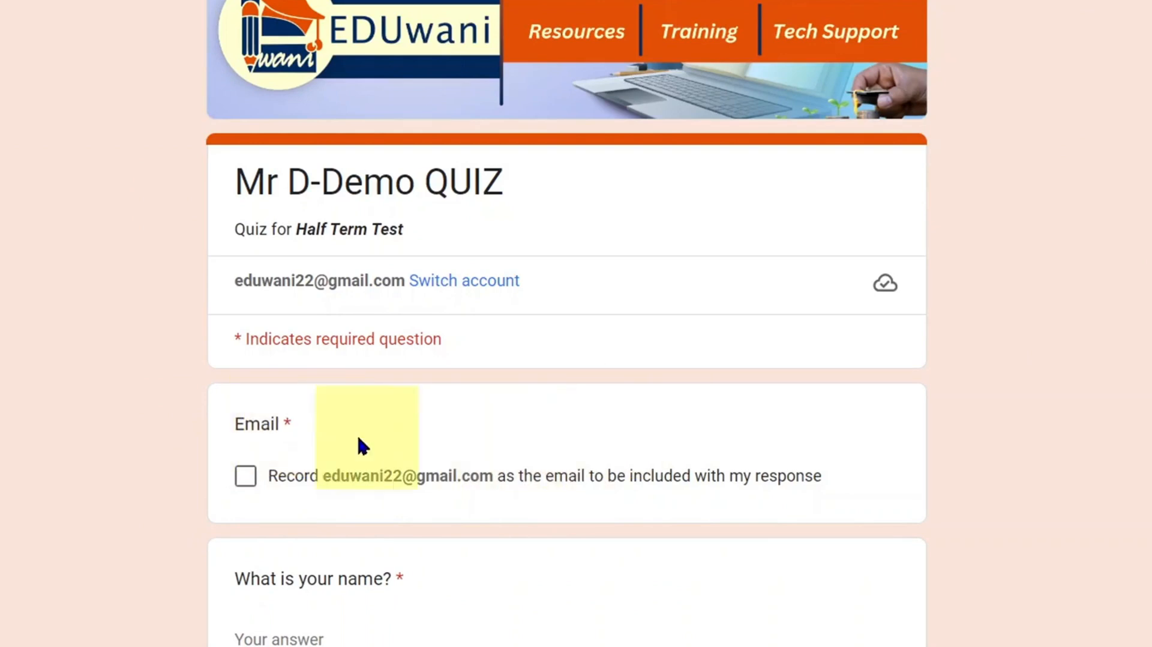
pyautogui.click(247, 486)
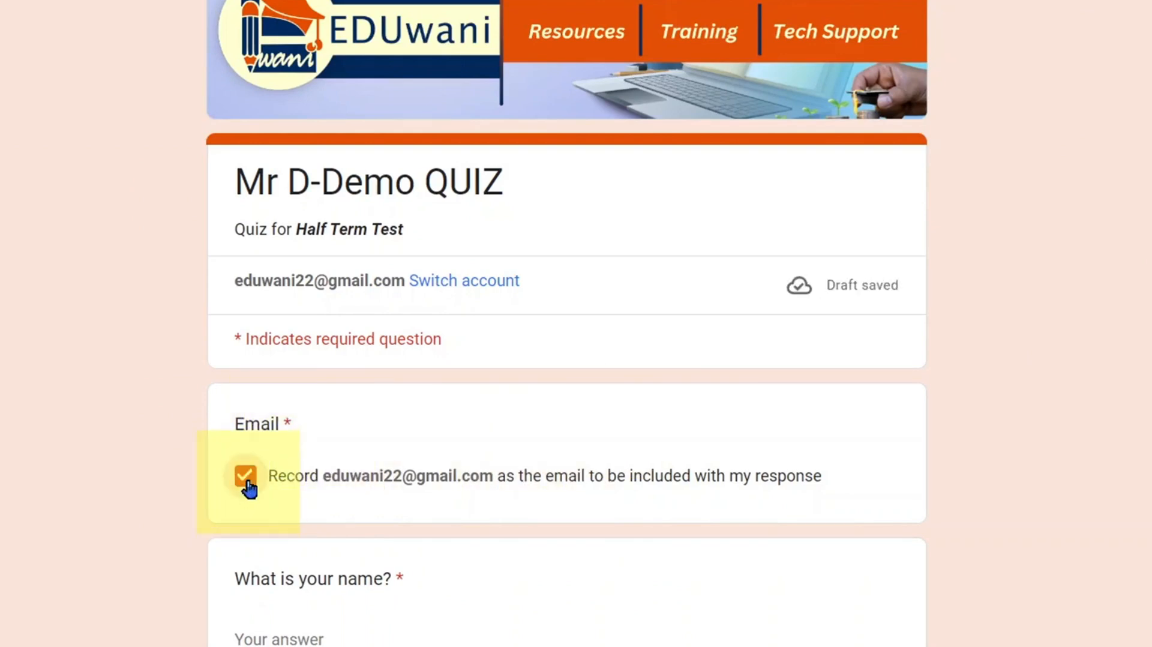
pyautogui.scroll(-5, 347, 571)
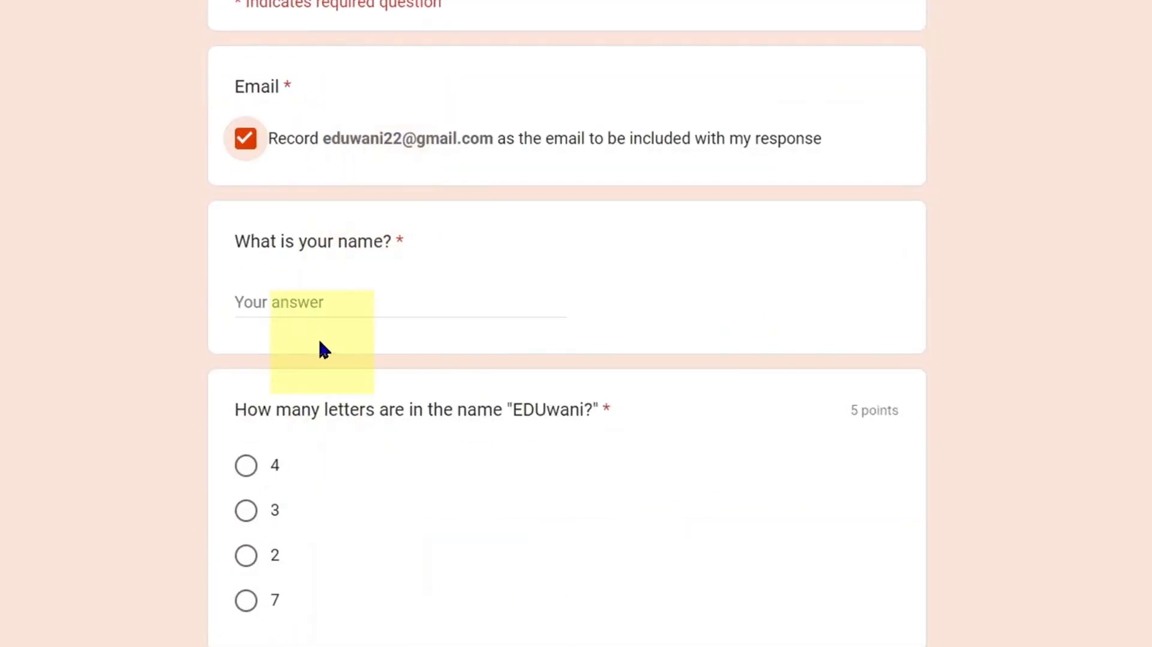
pyautogui.click(326, 301)
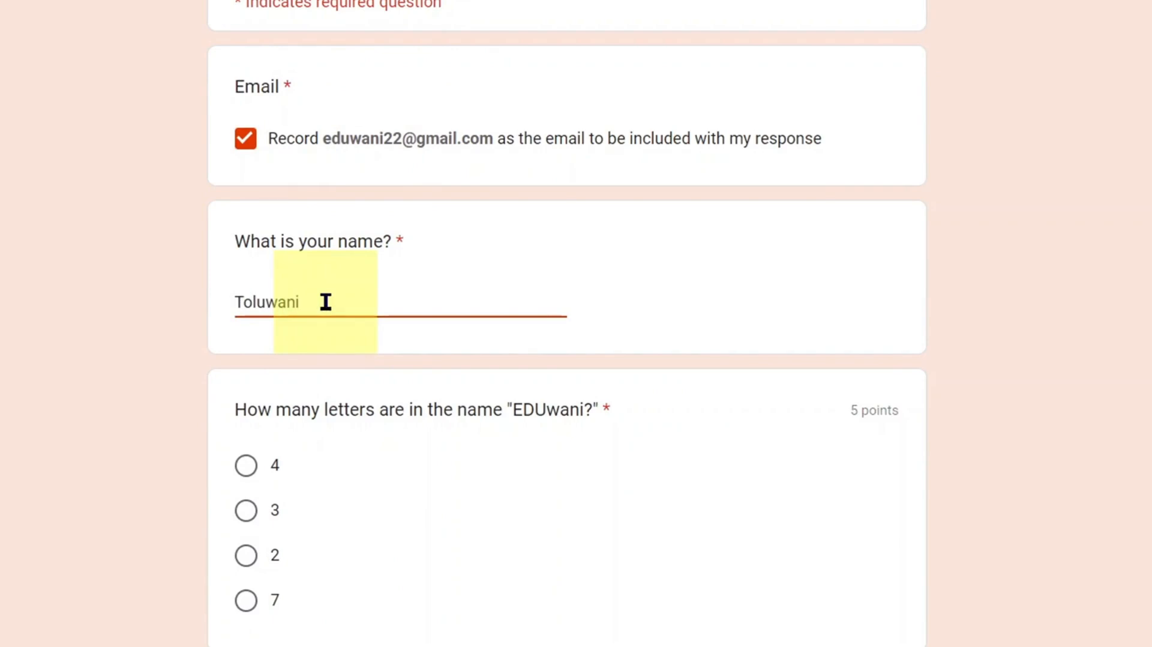
pyautogui.scroll(-3, 584, 390)
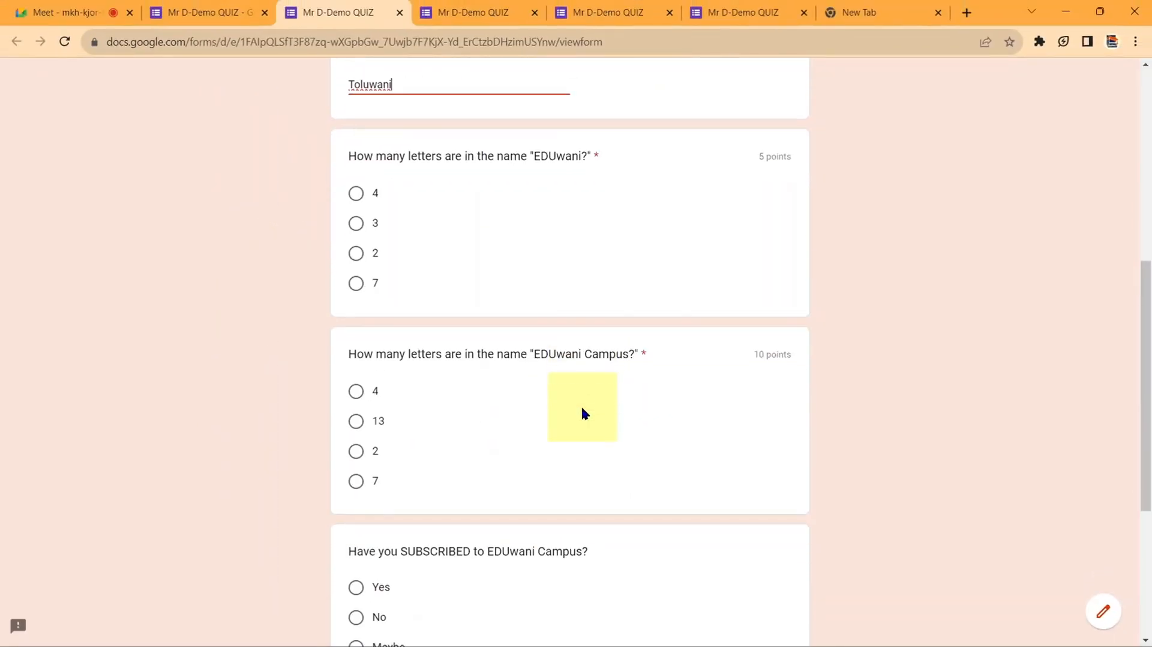
pyautogui.scroll(-3, 582, 420)
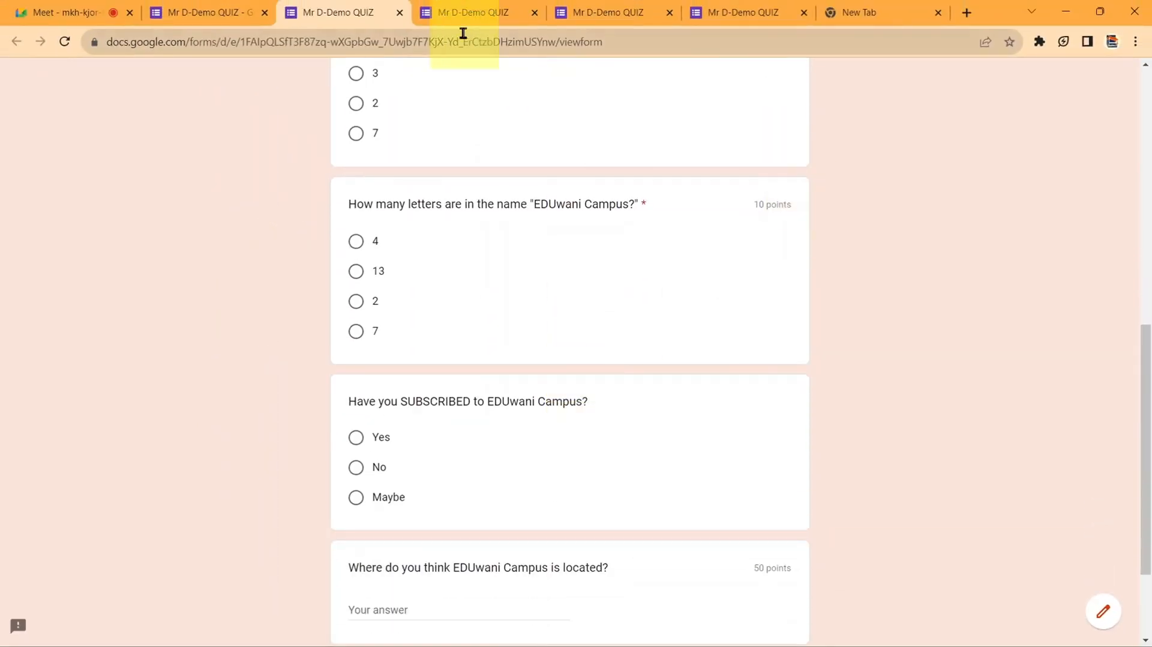
# Return to the quiz's questions in the form editor and open the options for sending the form
pyautogui.click(199, 11)
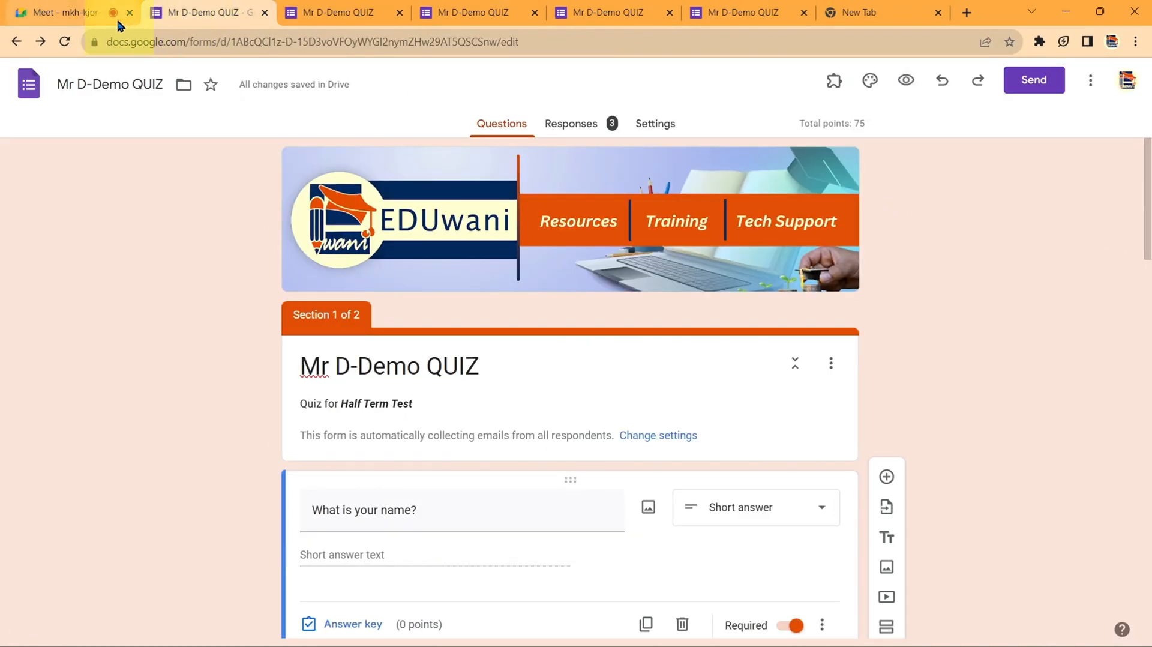
pyautogui.click(89, 14)
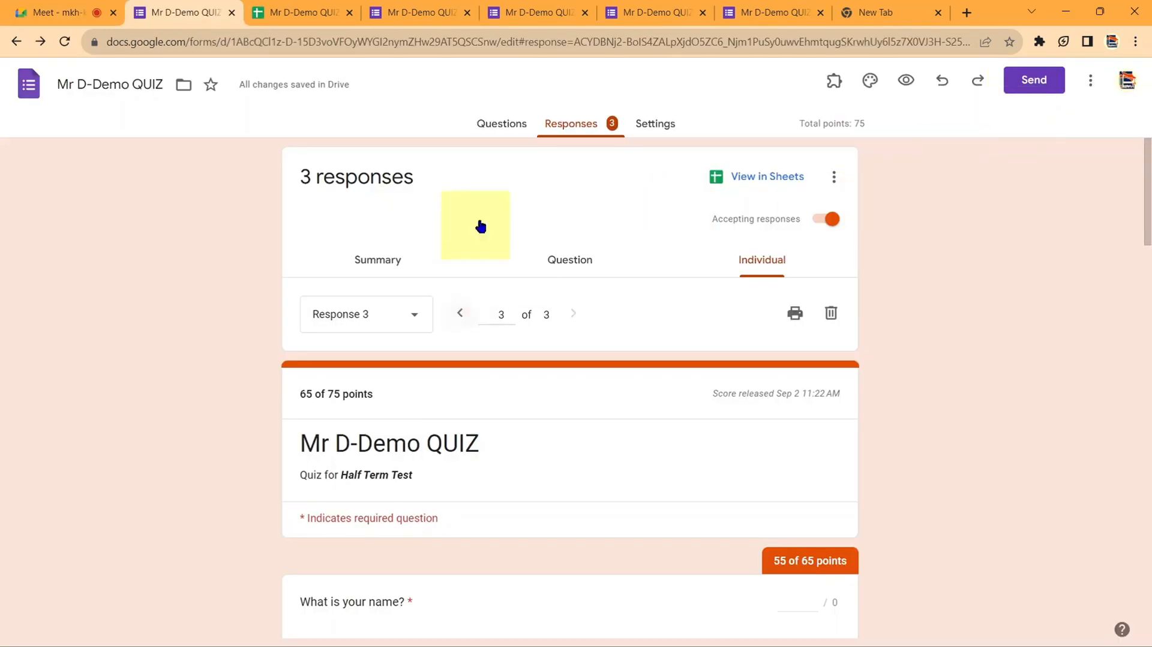
pyautogui.click(500, 126)
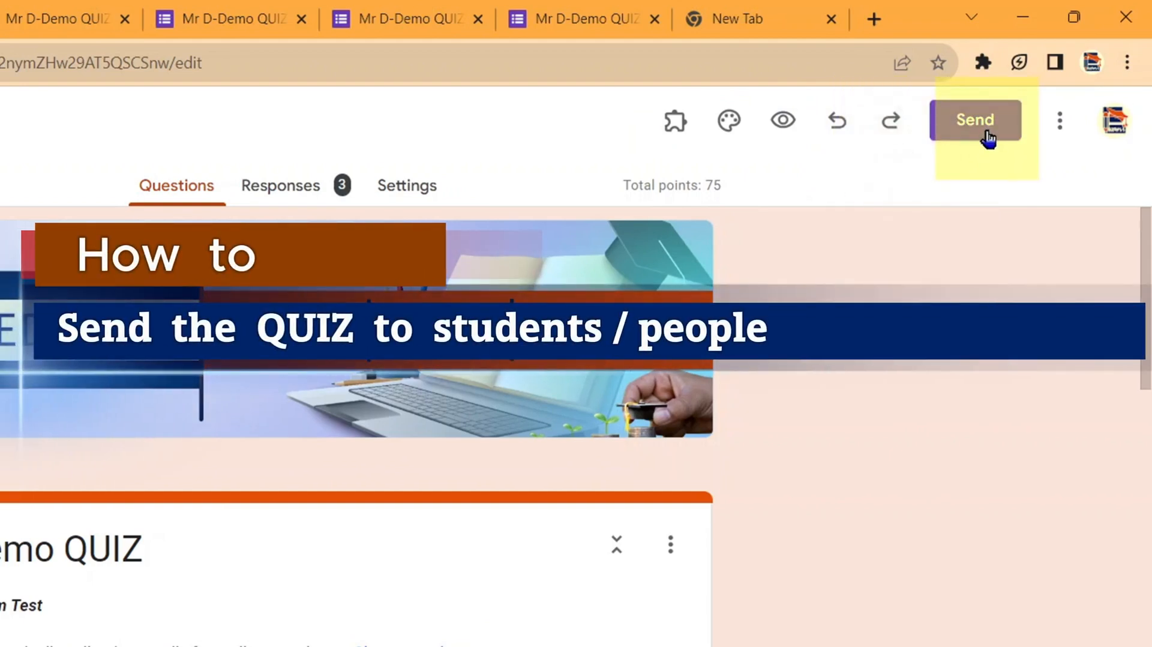
pyautogui.click(988, 138)
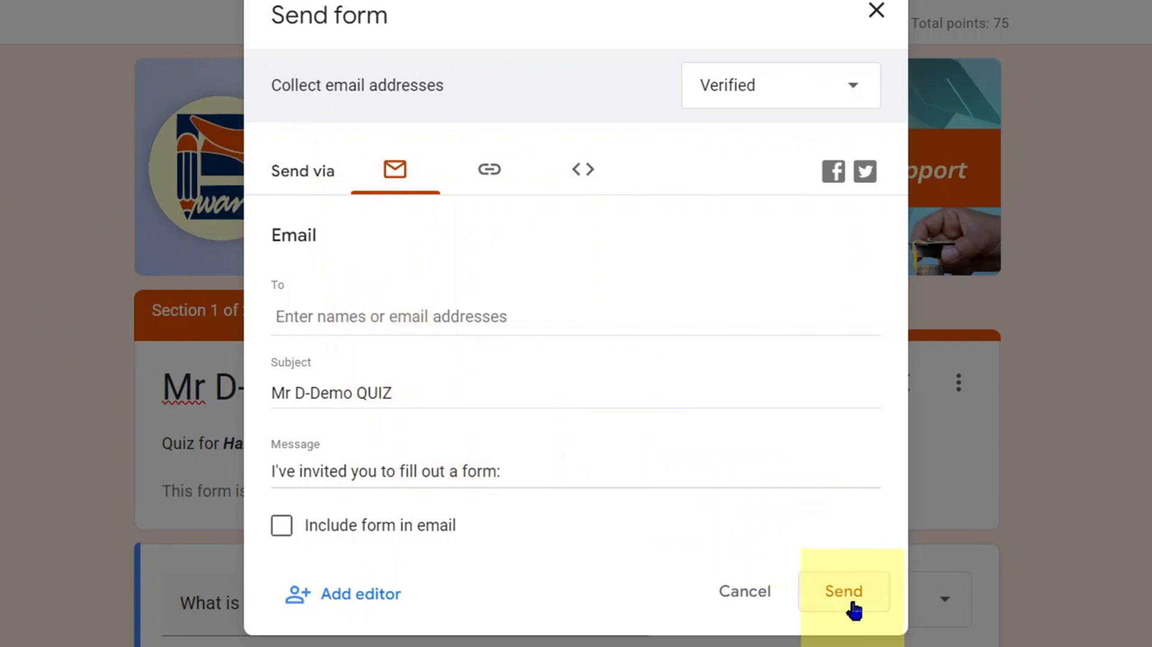
# Choose to send the quiz by link, shorten the URL and copy it
pyautogui.click(495, 181)
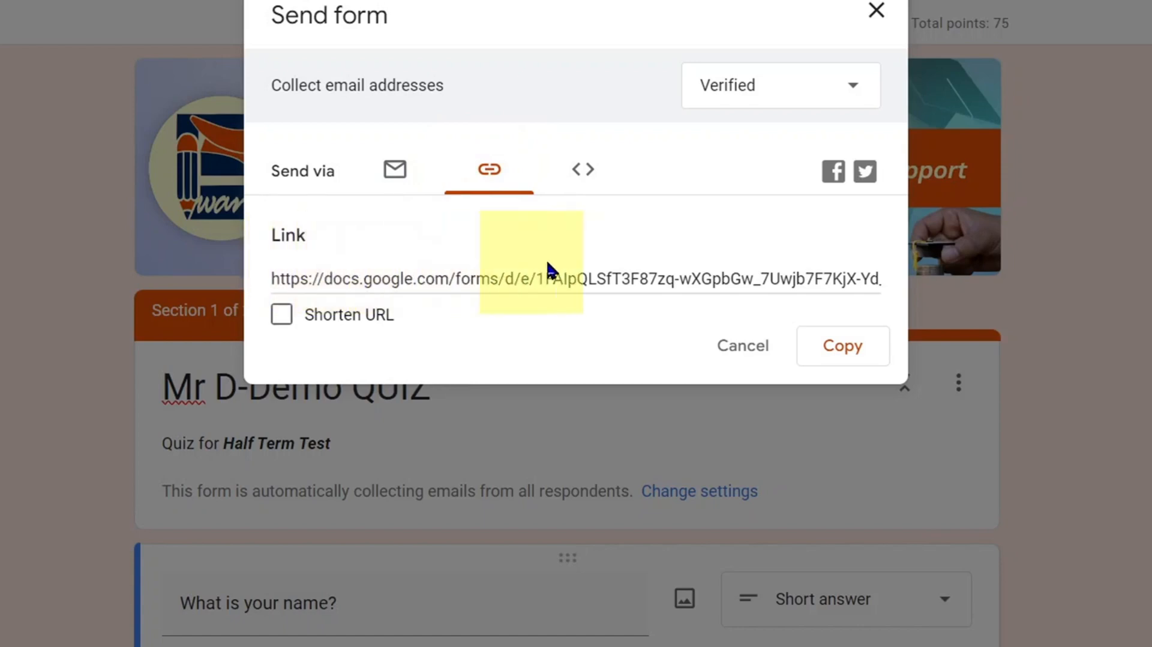
pyautogui.click(855, 359)
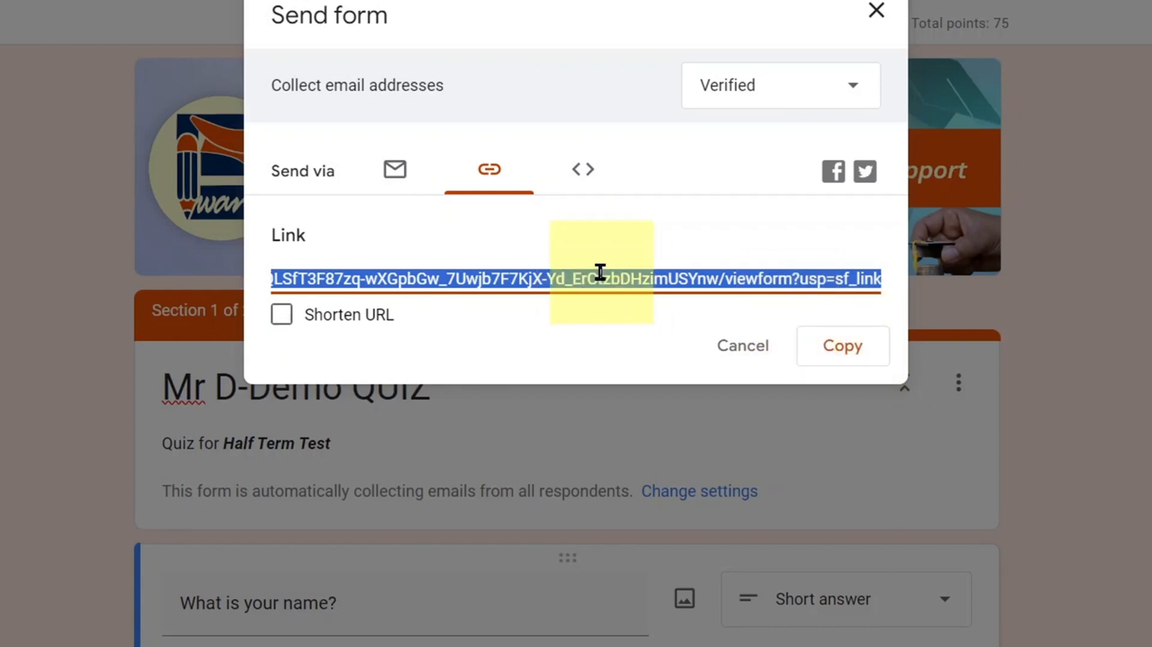
pyautogui.click(282, 316)
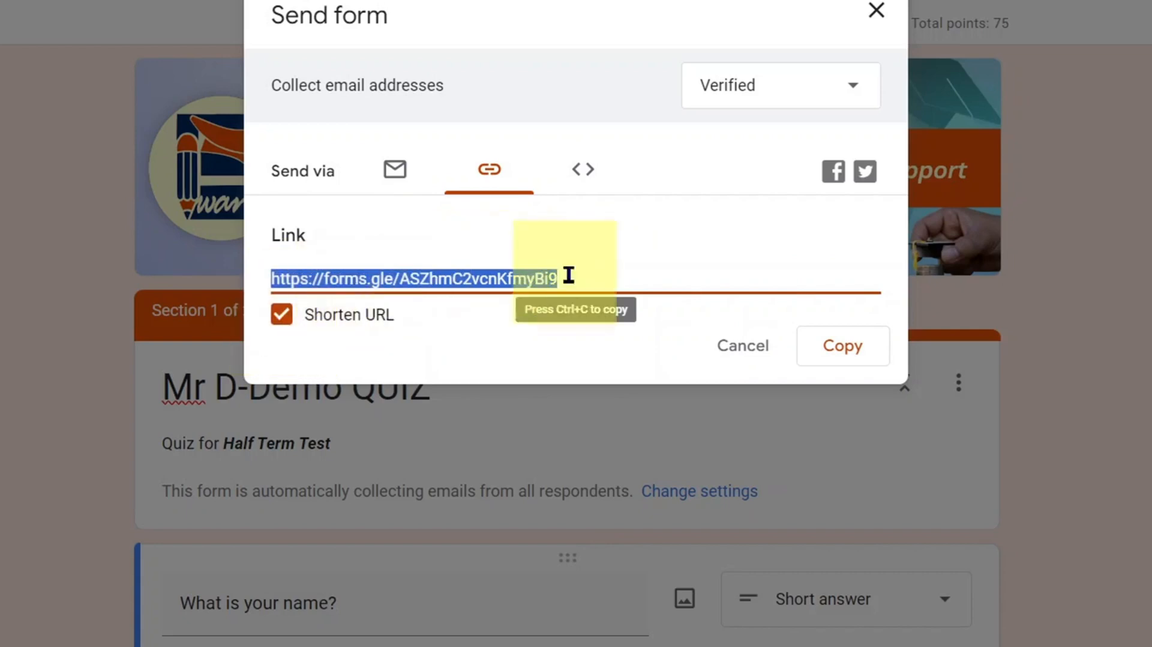
pyautogui.click(847, 348)
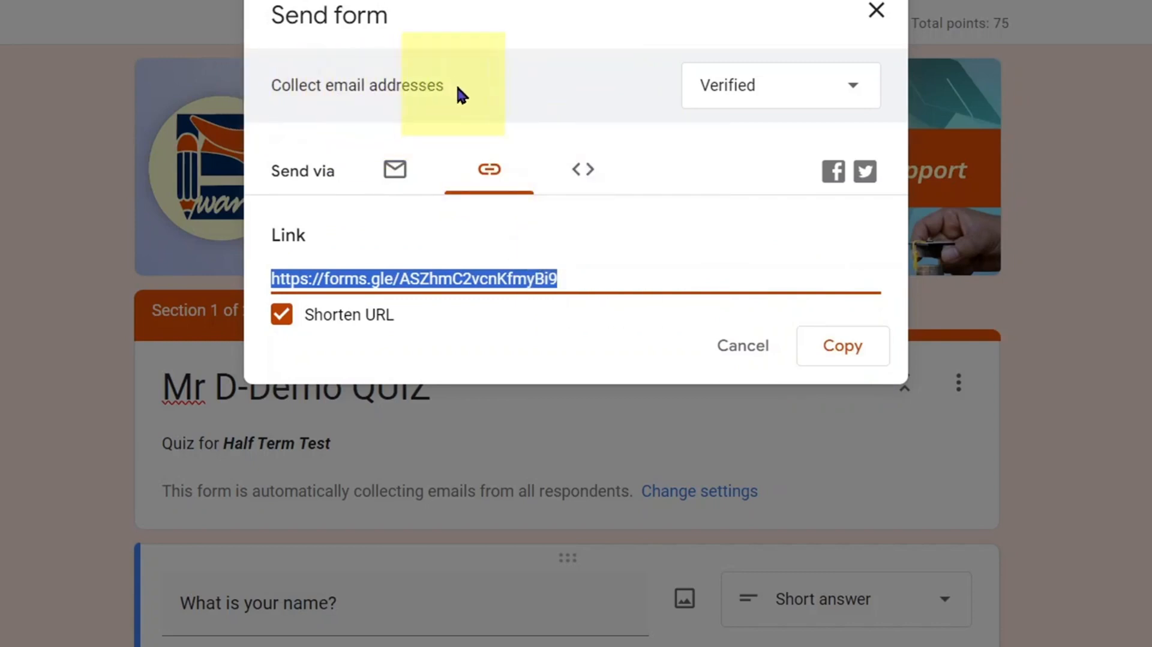
# Try Responder input for email collection in the send options, and set it back to Verified
pyautogui.click(838, 94)
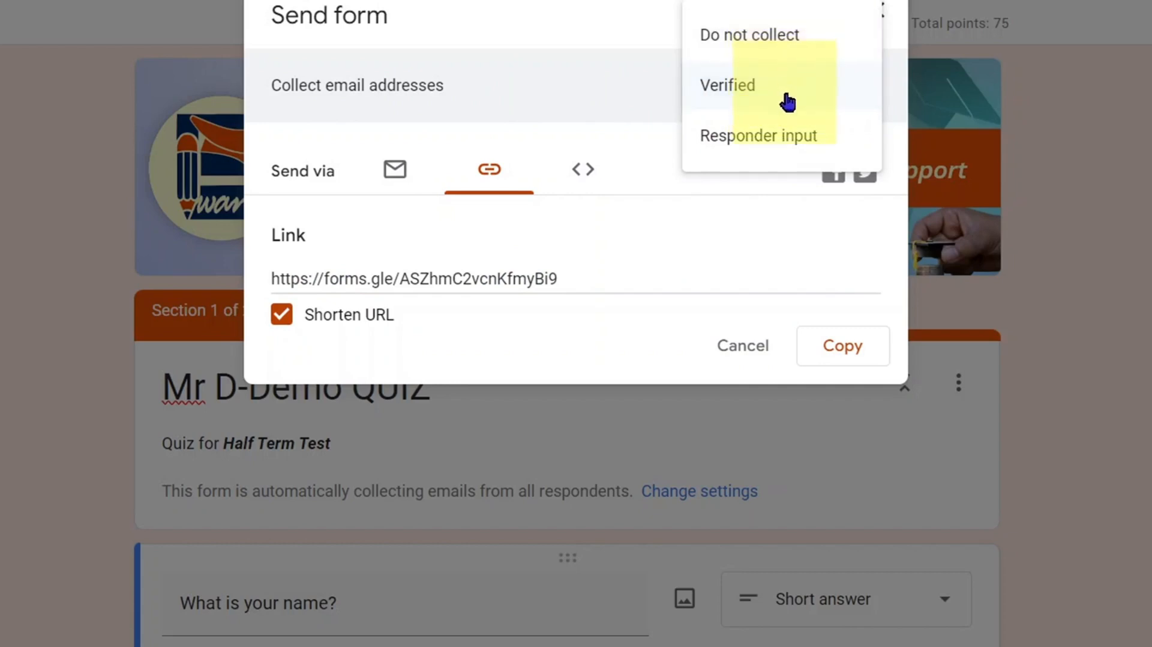
pyautogui.click(750, 147)
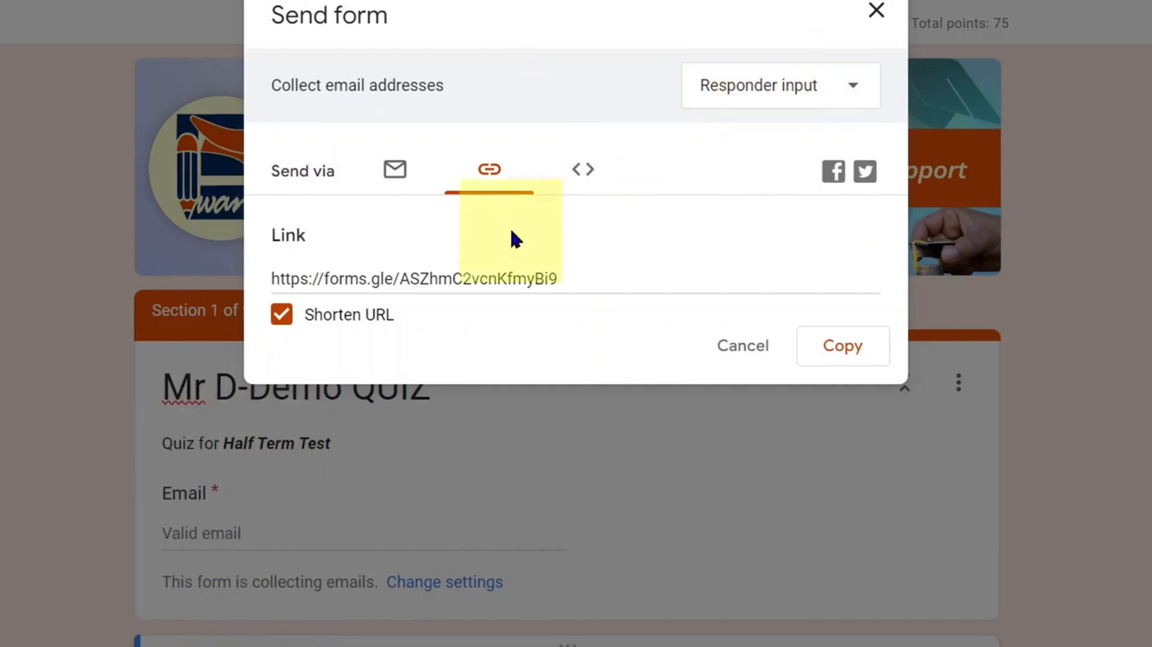
pyautogui.click(775, 96)
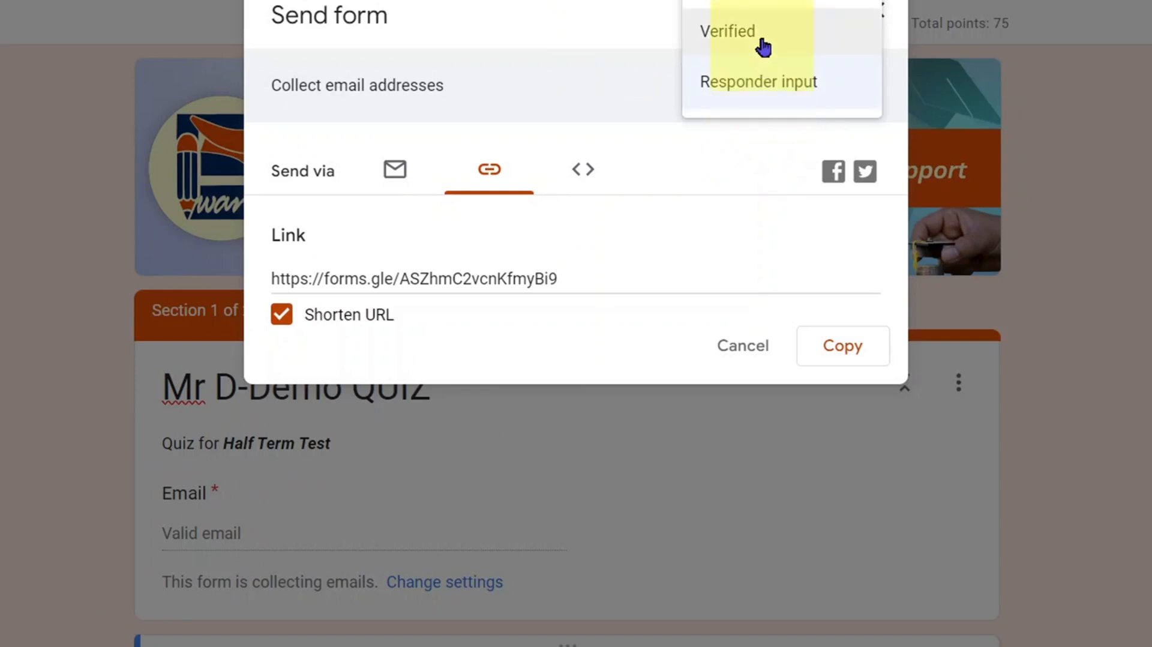
pyautogui.click(764, 44)
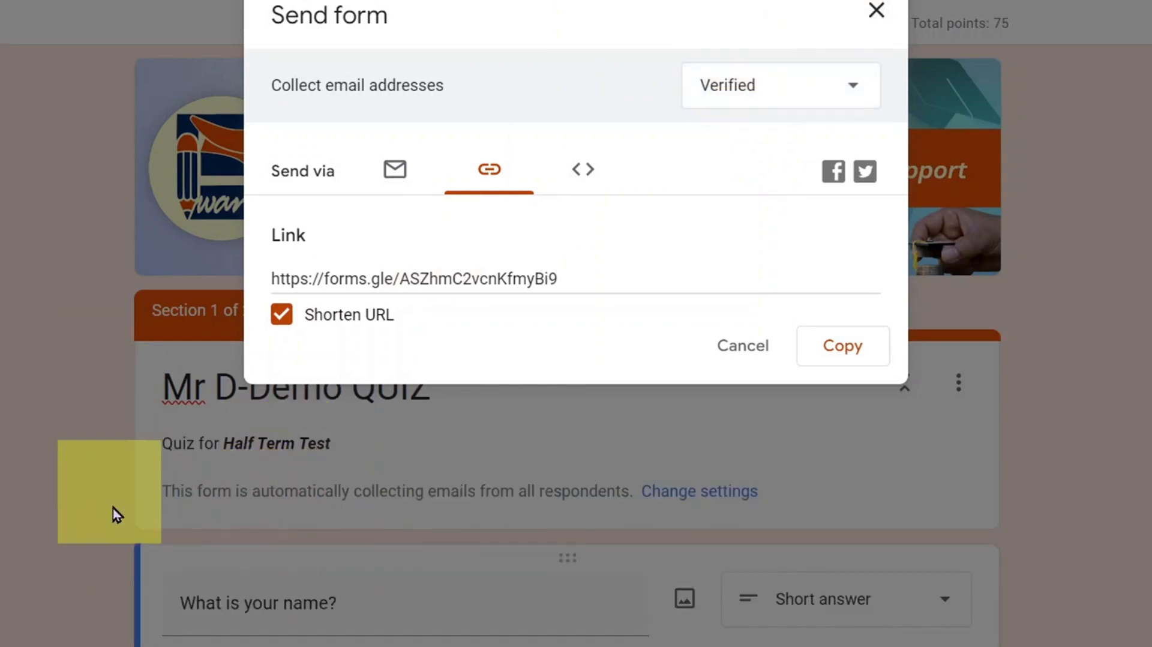
# Set Collect email addresses to Responder input for the quiz being sent and copy the shortened link
pyautogui.click(793, 108)
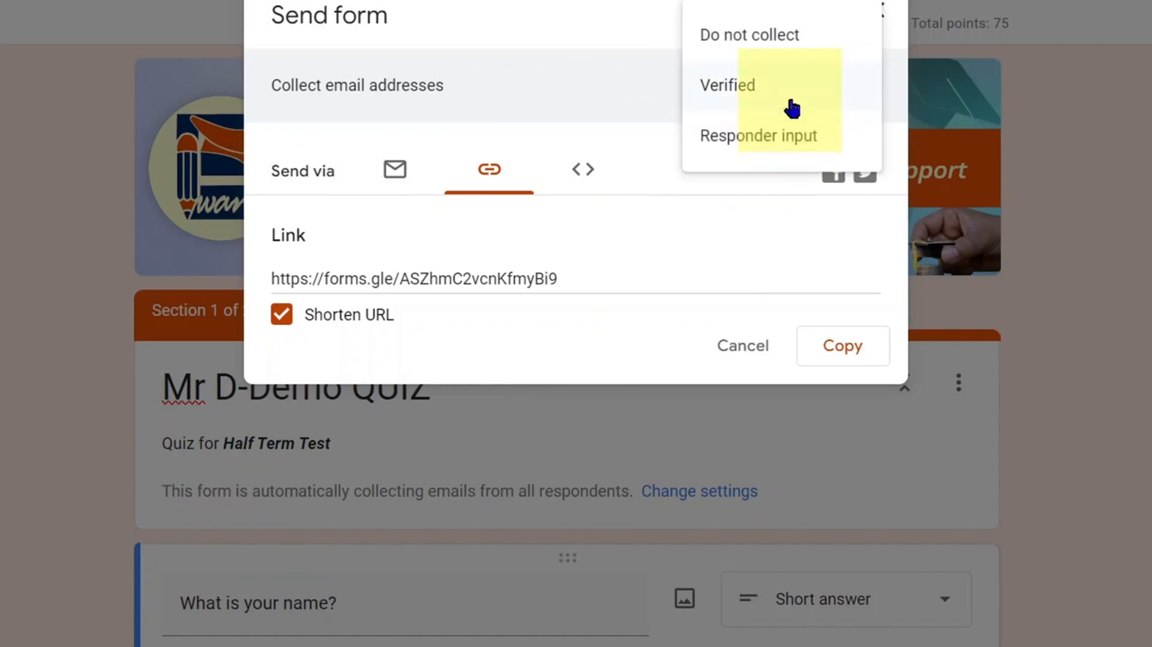
pyautogui.click(769, 162)
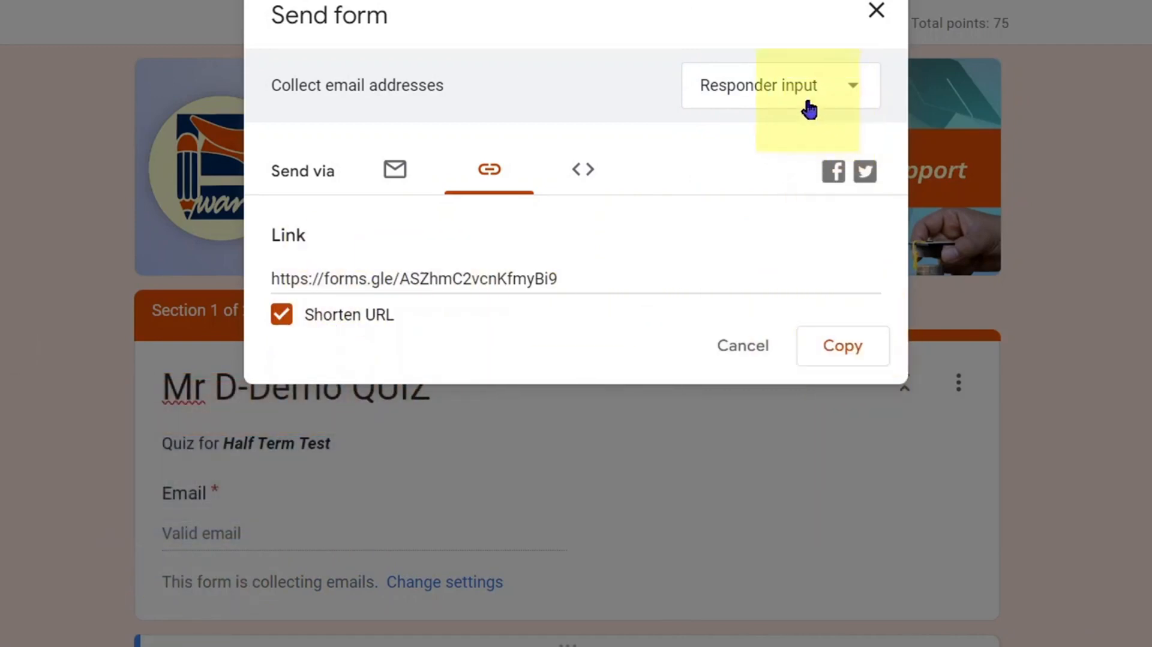
pyautogui.click(846, 353)
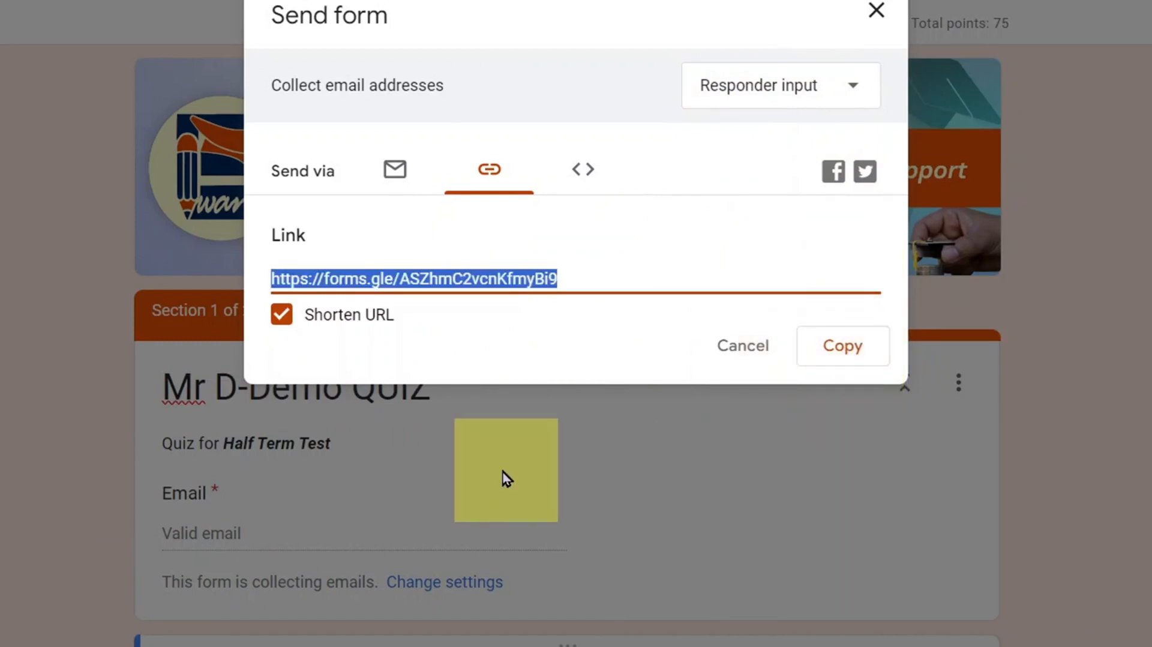